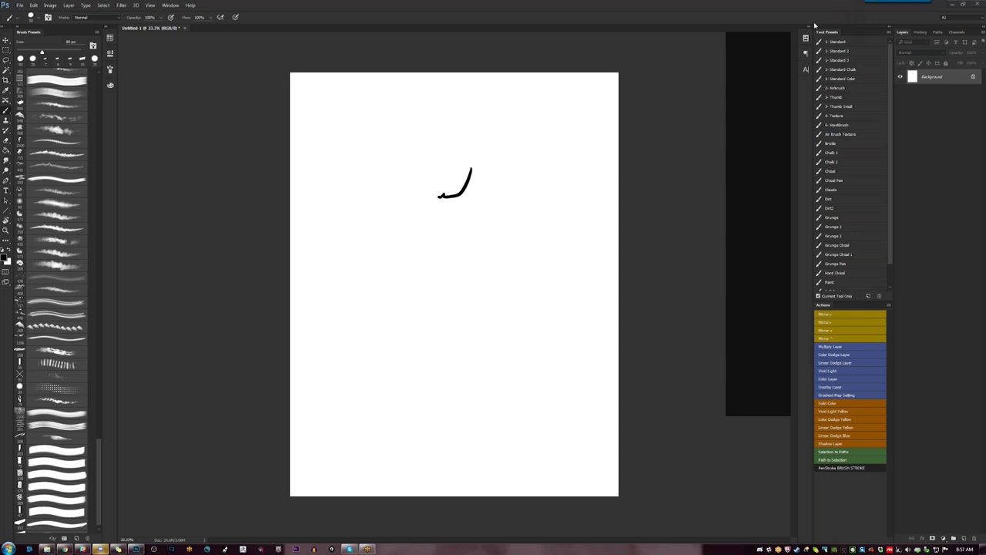
Sketch the character's round head in the canvas's upper half and hatch a sloping shoulder down to its left
{"action": "left_click", "coordinate": [445, 185]}
{"action": "mouse_move", "coordinate": [444, 187]}
{"action": "left_mouse_down"}
{"action": "mouse_move", "coordinate": [467, 194]}
{"action": "mouse_move", "coordinate": [434, 168]}
{"action": "mouse_move", "coordinate": [454, 198]}
{"action": "mouse_move", "coordinate": [474, 190]}
{"action": "mouse_move", "coordinate": [450, 198]}
{"action": "left_mouse_up"}
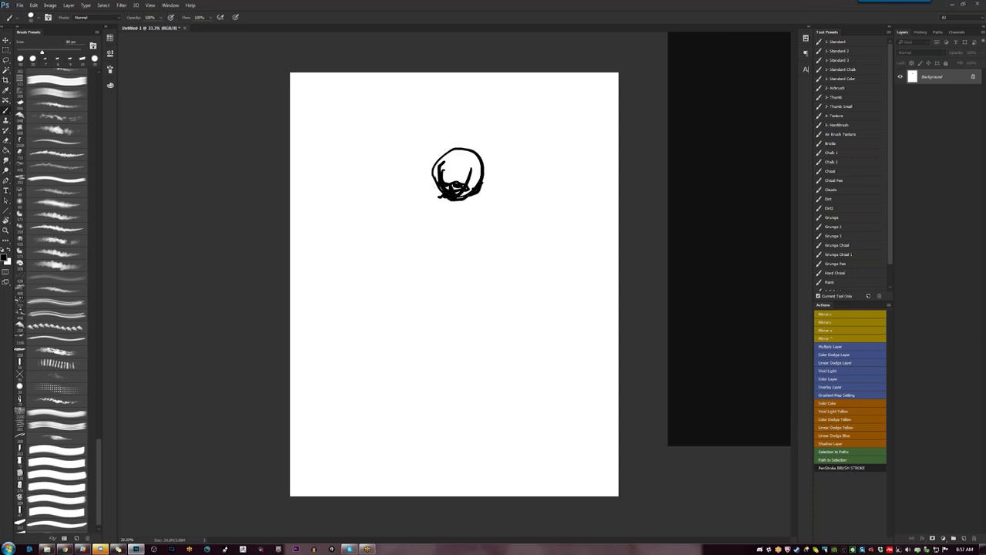
{"action": "mouse_move", "coordinate": [452, 151]}
{"action": "left_mouse_down"}
{"action": "mouse_move", "coordinate": [424, 171]}
{"action": "mouse_move", "coordinate": [438, 196]}
{"action": "mouse_move", "coordinate": [422, 162]}
{"action": "mouse_move", "coordinate": [436, 152]}
{"action": "mouse_move", "coordinate": [415, 170]}
{"action": "mouse_move", "coordinate": [442, 202]}
{"action": "mouse_move", "coordinate": [415, 171]}
{"action": "mouse_move", "coordinate": [388, 190]}
{"action": "mouse_move", "coordinate": [429, 198]}
{"action": "mouse_move", "coordinate": [400, 198]}
{"action": "left_mouse_up"}
{"action": "left_click", "coordinate": [398, 185]}
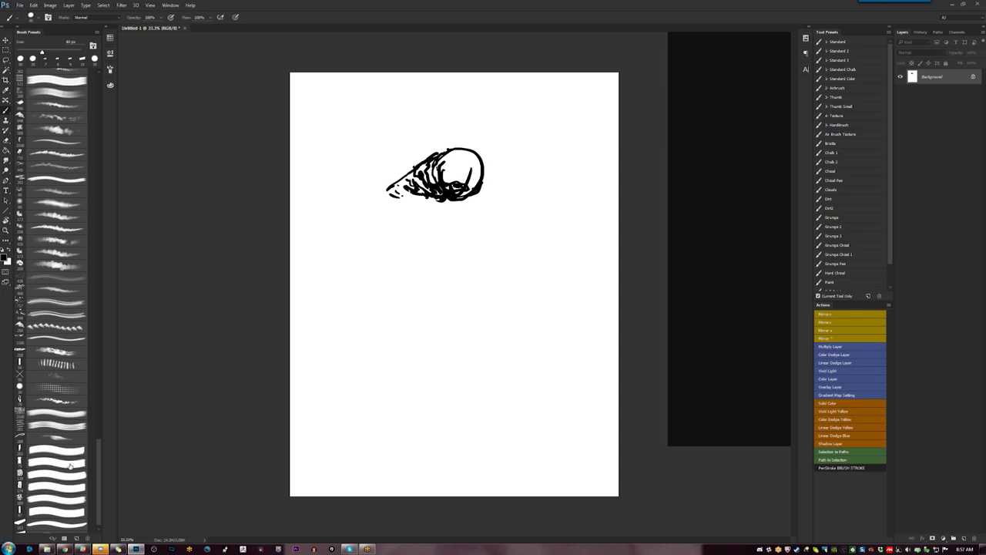
Extend the tool preset list to show all its entries and choose the Grunge 2 brush preset
{"action": "left_click_drag", "start_coordinate": [889, 246], "coordinate": [887, 286]}
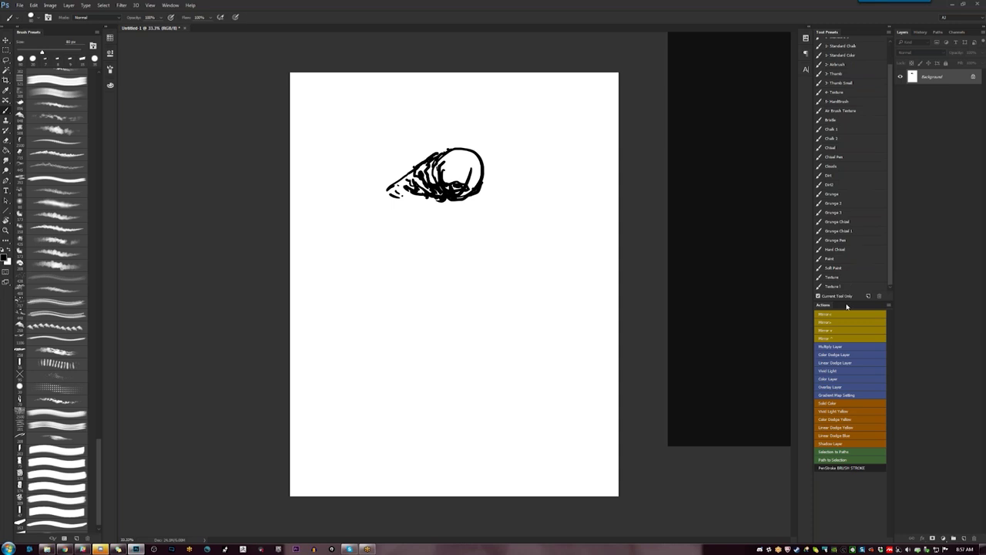
{"action": "left_click_drag", "start_coordinate": [847, 302], "coordinate": [842, 349]}
{"action": "left_click", "coordinate": [846, 229]}
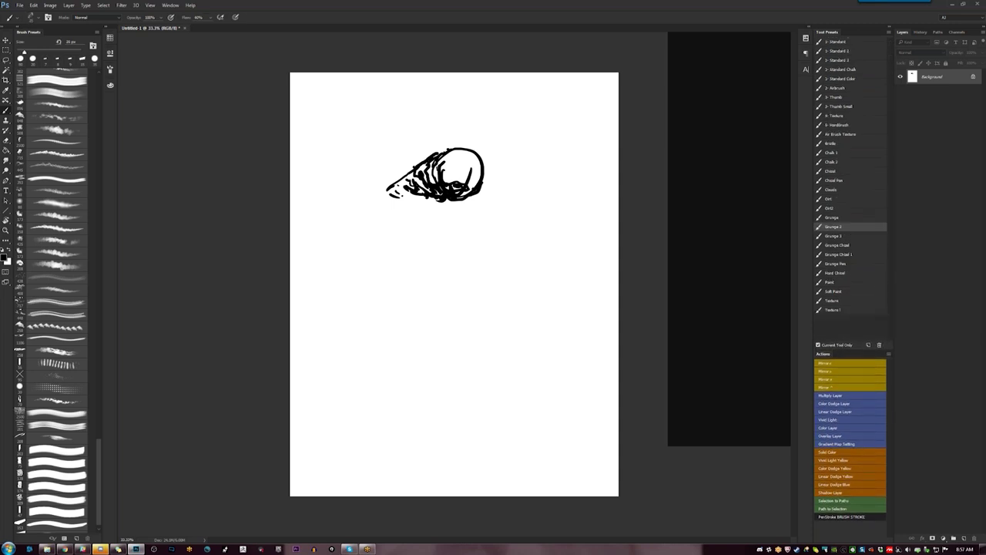
Shade the underside of the left shoulder and draw the right shoulder with the Grunge 2 brush, enlarging the tip
{"action": "mouse_move", "coordinate": [450, 201]}
{"action": "left_mouse_down"}
{"action": "mouse_move", "coordinate": [403, 227]}
{"action": "mouse_move", "coordinate": [423, 209]}
{"action": "mouse_move", "coordinate": [388, 201]}
{"action": "mouse_move", "coordinate": [393, 220]}
{"action": "mouse_move", "coordinate": [396, 203]}
{"action": "left_mouse_up"}
{"action": "key", "text": "]"}
{"action": "key", "text": "["}
{"action": "key", "text": "]"}
{"action": "key", "text": "]"}
{"action": "key", "text": "]"}
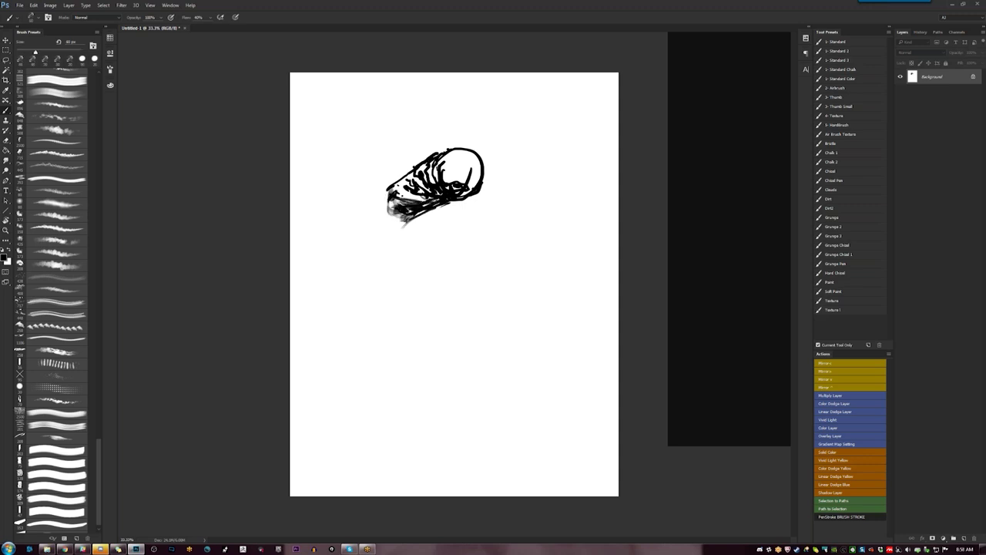
{"action": "mouse_move", "coordinate": [444, 173]}
{"action": "left_mouse_down"}
{"action": "mouse_move", "coordinate": [452, 182]}
{"action": "mouse_move", "coordinate": [466, 176]}
{"action": "mouse_move", "coordinate": [465, 185]}
{"action": "left_mouse_up"}
{"action": "mouse_move", "coordinate": [483, 161]}
{"action": "left_mouse_down"}
{"action": "mouse_move", "coordinate": [492, 176]}
{"action": "mouse_move", "coordinate": [476, 195]}
{"action": "left_mouse_up"}
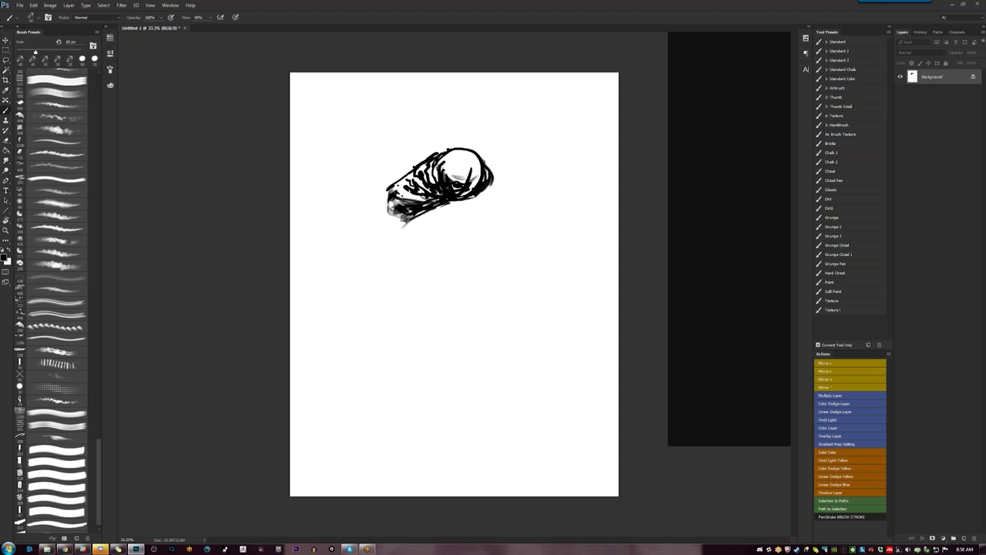
{"action": "mouse_move", "coordinate": [484, 159]}
{"action": "left_mouse_down"}
{"action": "mouse_move", "coordinate": [492, 193]}
{"action": "mouse_move", "coordinate": [472, 202]}
{"action": "mouse_move", "coordinate": [496, 218]}
{"action": "mouse_move", "coordinate": [503, 184]}
{"action": "mouse_move", "coordinate": [492, 164]}
{"action": "mouse_move", "coordinate": [483, 208]}
{"action": "mouse_move", "coordinate": [504, 211]}
{"action": "mouse_move", "coordinate": [515, 179]}
{"action": "left_mouse_up"}
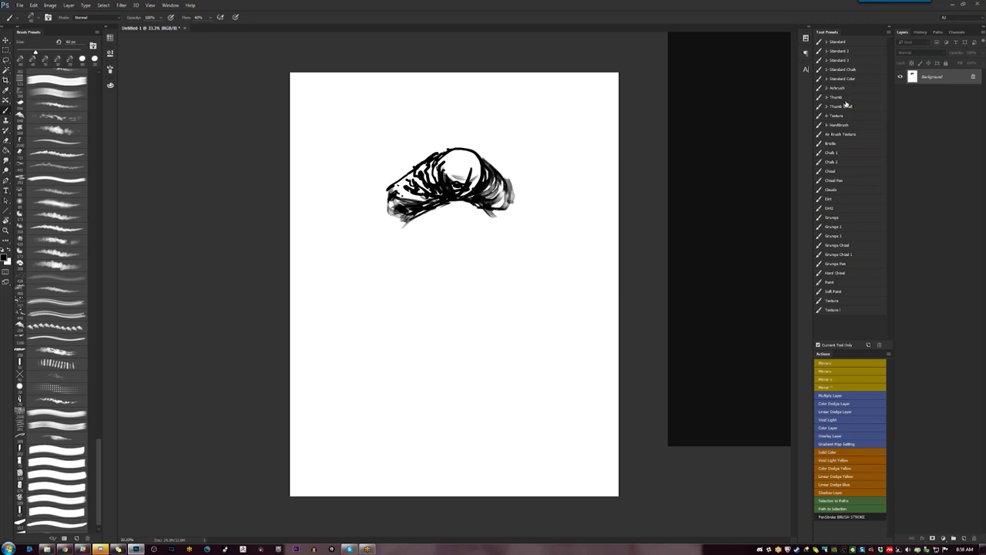
Choose the HardBrush preset, reduce it to 30 px and paint white over the head's outline to break it up
{"action": "left_click", "coordinate": [857, 80]}
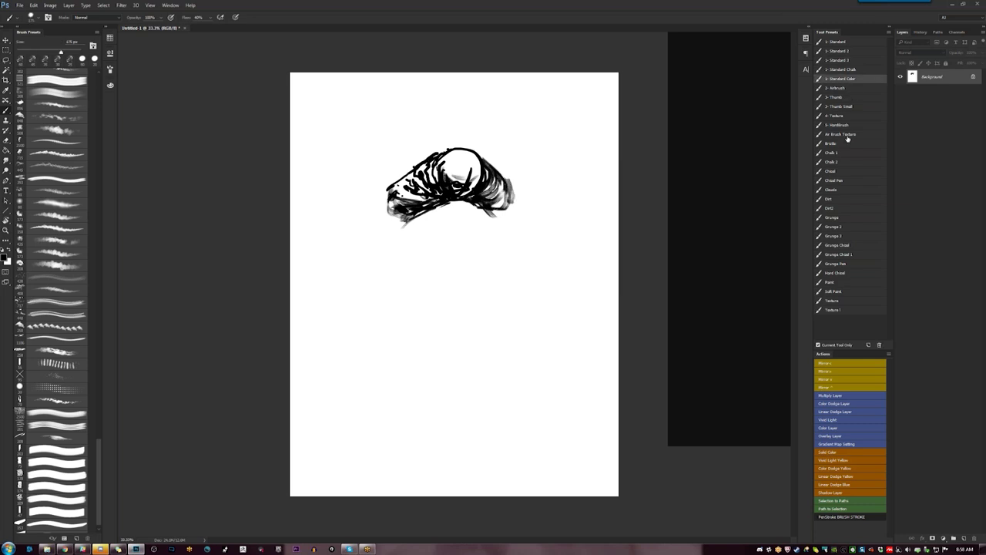
{"action": "left_click", "coordinate": [845, 125]}
{"action": "key", "text": "x"}
{"action": "left_click_drag", "start_coordinate": [479, 158], "coordinate": [483, 173]}
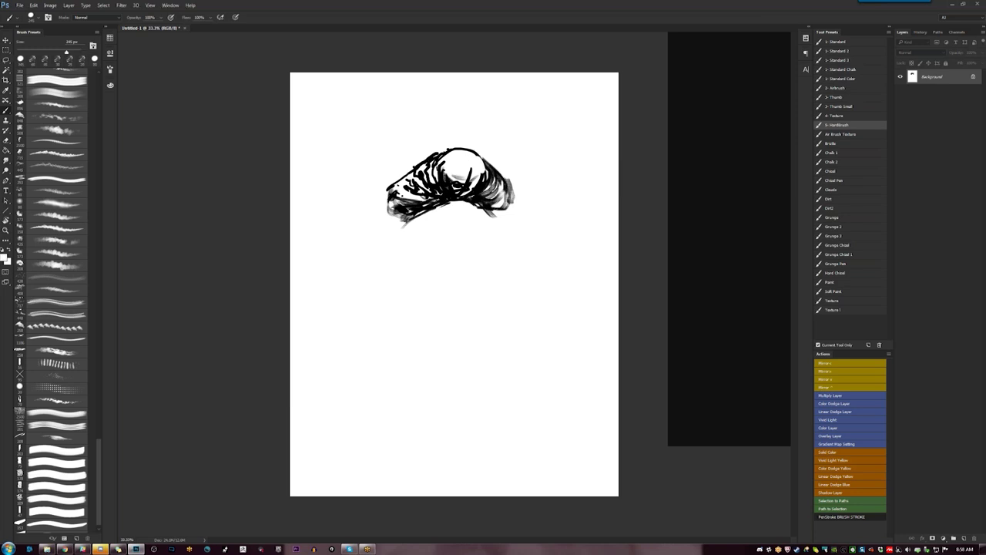
{"action": "key", "text": "bracketleft"}
{"action": "key", "text": "bracketleft"}
{"action": "key", "text": "bracketleft"}
{"action": "key", "text": "bracketleft"}
{"action": "key", "text": "bracketleft"}
{"action": "key", "text": "bracketleft"}
{"action": "key", "text": "bracketleft"}
{"action": "key", "text": "bracketleft"}
{"action": "key", "text": "bracketleft"}
{"action": "key", "text": "bracketleft"}
{"action": "key", "text": "bracketleft"}
{"action": "key", "text": "bracketleft"}
{"action": "key", "text": "bracketleft"}
{"action": "key", "text": "bracketleft"}
{"action": "key", "text": "bracketleft"}
{"action": "key", "text": "bracketleft"}
{"action": "mouse_move", "coordinate": [478, 154]}
{"action": "left_mouse_down"}
{"action": "mouse_move", "coordinate": [437, 157]}
{"action": "mouse_move", "coordinate": [440, 167]}
{"action": "left_mouse_up"}
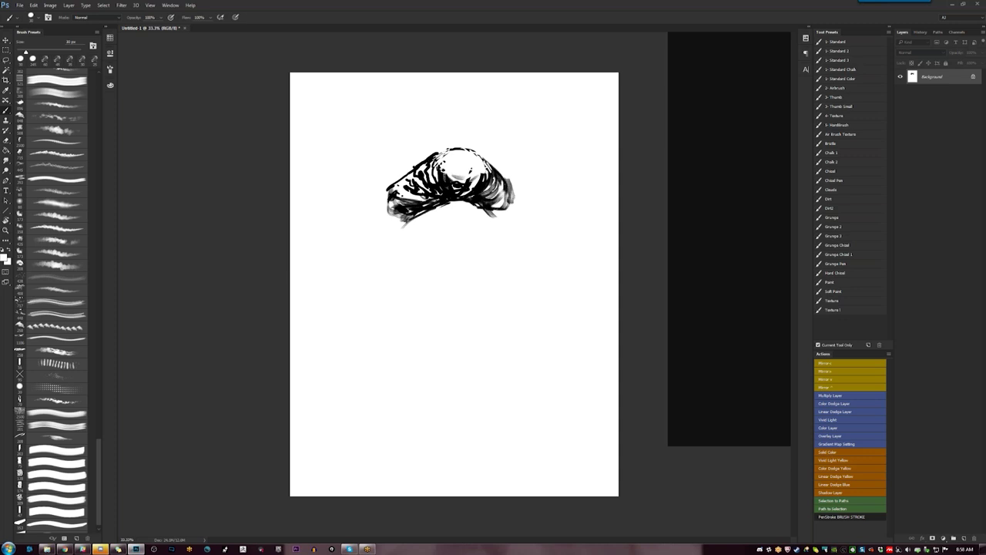
Switch to black and draw a thick vertical panel hanging below the left shoulder, using a larger brush
{"action": "key", "text": "x"}
{"action": "left_click_drag", "start_coordinate": [452, 202], "coordinate": [467, 202]}
{"action": "mouse_move", "coordinate": [389, 196]}
{"action": "left_mouse_down"}
{"action": "mouse_move", "coordinate": [394, 260]}
{"action": "mouse_move", "coordinate": [394, 250]}
{"action": "mouse_move", "coordinate": [402, 258]}
{"action": "left_mouse_up"}
{"action": "key", "text": "]"}
{"action": "key", "text": "]"}
{"action": "key", "text": "]"}
{"action": "key", "text": "]"}
{"action": "left_click_drag", "start_coordinate": [393, 211], "coordinate": [398, 262]}
Draw a matching vertical panel hanging below the right shoulder and fill it with short hatching strokes
{"action": "left_click_drag", "start_coordinate": [494, 216], "coordinate": [493, 259]}
{"action": "mouse_move", "coordinate": [506, 179]}
{"action": "left_mouse_down"}
{"action": "mouse_move", "coordinate": [521, 200]}
{"action": "mouse_move", "coordinate": [505, 273]}
{"action": "left_mouse_up"}
{"action": "mouse_move", "coordinate": [493, 228]}
{"action": "left_mouse_down"}
{"action": "mouse_move", "coordinate": [501, 235]}
{"action": "mouse_move", "coordinate": [510, 216]}
{"action": "left_mouse_up"}
{"action": "mouse_move", "coordinate": [495, 219]}
{"action": "left_mouse_down"}
{"action": "mouse_move", "coordinate": [511, 226]}
{"action": "mouse_move", "coordinate": [497, 244]}
{"action": "left_mouse_up"}
{"action": "left_click_drag", "start_coordinate": [508, 234], "coordinate": [499, 250]}
{"action": "left_click_drag", "start_coordinate": [515, 239], "coordinate": [495, 247]}
{"action": "left_click_drag", "start_coordinate": [501, 236], "coordinate": [496, 259]}
{"action": "left_click_drag", "start_coordinate": [510, 252], "coordinate": [500, 255]}
{"action": "left_click_drag", "start_coordinate": [513, 259], "coordinate": [499, 264]}
Draw curved folds across the chest and fill in the lower ends of both hanging panels
{"action": "mouse_move", "coordinate": [426, 209]}
{"action": "left_mouse_down"}
{"action": "mouse_move", "coordinate": [453, 220]}
{"action": "mouse_move", "coordinate": [478, 210]}
{"action": "mouse_move", "coordinate": [431, 219]}
{"action": "mouse_move", "coordinate": [467, 225]}
{"action": "mouse_move", "coordinate": [421, 214]}
{"action": "left_mouse_up"}
{"action": "mouse_move", "coordinate": [485, 214]}
{"action": "left_mouse_down"}
{"action": "mouse_move", "coordinate": [451, 239]}
{"action": "mouse_move", "coordinate": [433, 223]}
{"action": "mouse_move", "coordinate": [478, 225]}
{"action": "mouse_move", "coordinate": [463, 235]}
{"action": "mouse_move", "coordinate": [487, 218]}
{"action": "mouse_move", "coordinate": [423, 202]}
{"action": "mouse_move", "coordinate": [448, 197]}
{"action": "left_mouse_up"}
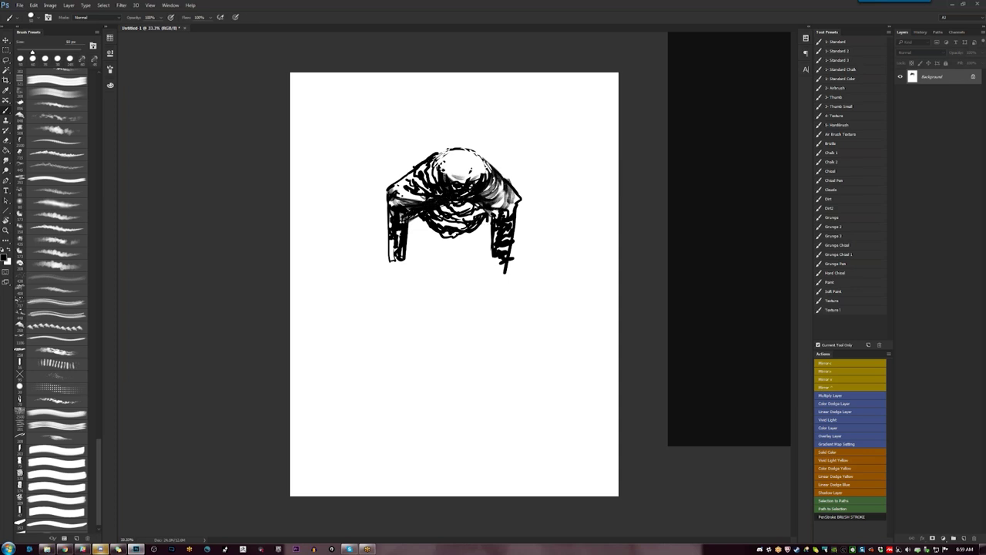
{"action": "left_click_drag", "start_coordinate": [494, 254], "coordinate": [504, 268]}
{"action": "left_click_drag", "start_coordinate": [498, 256], "coordinate": [502, 271]}
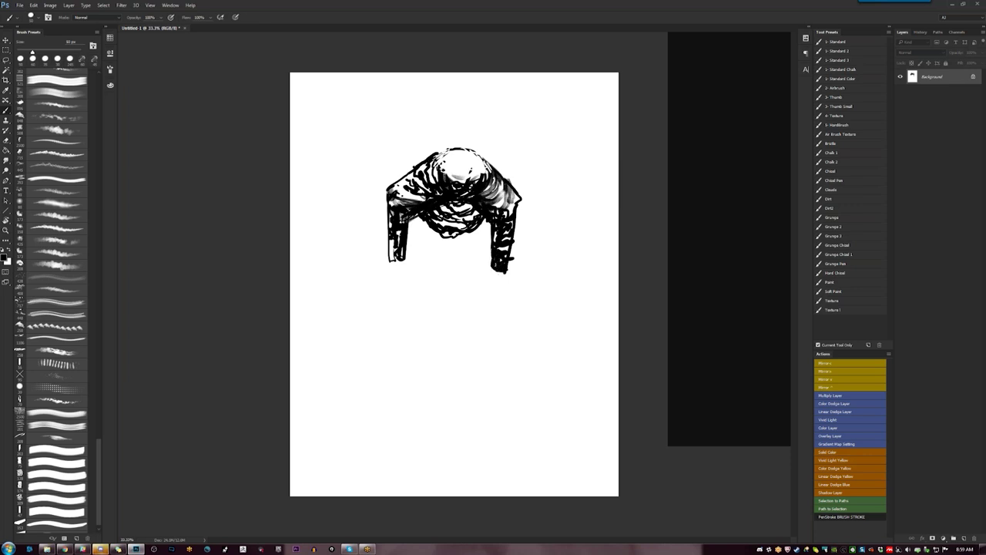
{"action": "mouse_move", "coordinate": [395, 254]}
{"action": "left_mouse_down"}
{"action": "mouse_move", "coordinate": [402, 262]}
{"action": "mouse_move", "coordinate": [395, 259]}
{"action": "left_mouse_up"}
Sketch the upper arms outside the hanging panels and curved torso lines below the chest folds
{"action": "mouse_move", "coordinate": [381, 208]}
{"action": "left_mouse_down"}
{"action": "mouse_move", "coordinate": [387, 201]}
{"action": "mouse_move", "coordinate": [372, 222]}
{"action": "mouse_move", "coordinate": [386, 236]}
{"action": "mouse_move", "coordinate": [374, 224]}
{"action": "mouse_move", "coordinate": [386, 227]}
{"action": "mouse_move", "coordinate": [388, 212]}
{"action": "mouse_move", "coordinate": [417, 239]}
{"action": "left_mouse_up"}
{"action": "mouse_move", "coordinate": [521, 206]}
{"action": "left_mouse_down"}
{"action": "mouse_move", "coordinate": [536, 213]}
{"action": "mouse_move", "coordinate": [515, 236]}
{"action": "left_mouse_up"}
{"action": "mouse_move", "coordinate": [410, 221]}
{"action": "left_mouse_down"}
{"action": "mouse_move", "coordinate": [430, 245]}
{"action": "mouse_move", "coordinate": [471, 261]}
{"action": "mouse_move", "coordinate": [424, 257]}
{"action": "left_mouse_up"}
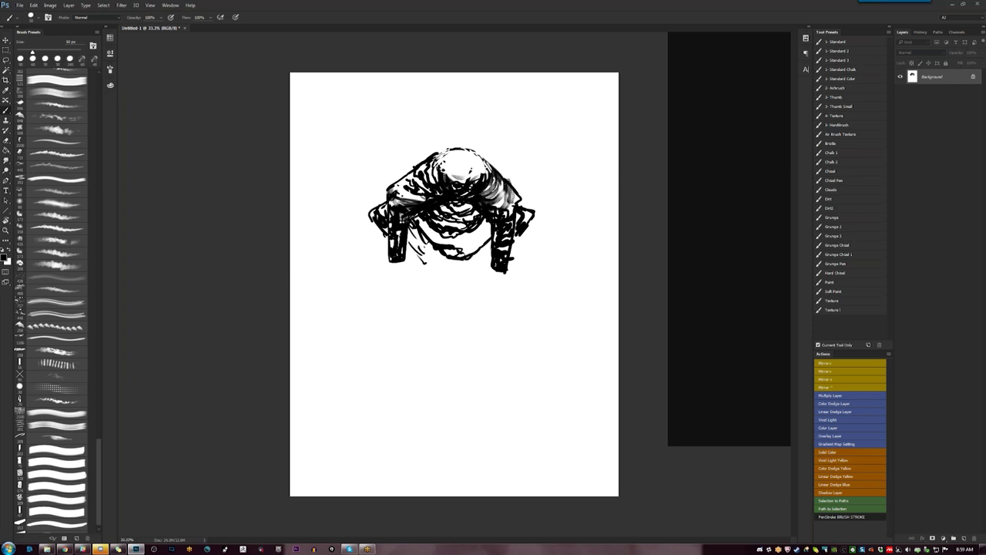
Draw the left arm with a wide draped sleeve and a forearm reaching toward the centre of the canvas
{"action": "mouse_move", "coordinate": [377, 223]}
{"action": "left_mouse_down"}
{"action": "mouse_move", "coordinate": [314, 353]}
{"action": "mouse_move", "coordinate": [323, 385]}
{"action": "left_mouse_up"}
{"action": "mouse_move", "coordinate": [366, 214]}
{"action": "left_mouse_down"}
{"action": "mouse_move", "coordinate": [369, 253]}
{"action": "mouse_move", "coordinate": [347, 279]}
{"action": "mouse_move", "coordinate": [385, 256]}
{"action": "mouse_move", "coordinate": [339, 293]}
{"action": "mouse_move", "coordinate": [343, 307]}
{"action": "mouse_move", "coordinate": [352, 316]}
{"action": "mouse_move", "coordinate": [362, 285]}
{"action": "mouse_move", "coordinate": [390, 280]}
{"action": "mouse_move", "coordinate": [433, 315]}
{"action": "left_mouse_up"}
{"action": "left_click_drag", "start_coordinate": [357, 314], "coordinate": [393, 313]}
{"action": "left_click_drag", "start_coordinate": [355, 286], "coordinate": [369, 316]}
{"action": "left_click_drag", "start_coordinate": [360, 307], "coordinate": [389, 318]}
{"action": "mouse_move", "coordinate": [361, 271]}
{"action": "left_mouse_down"}
{"action": "mouse_move", "coordinate": [369, 306]}
{"action": "mouse_move", "coordinate": [387, 321]}
{"action": "mouse_move", "coordinate": [434, 326]}
{"action": "mouse_move", "coordinate": [444, 319]}
{"action": "mouse_move", "coordinate": [430, 309]}
{"action": "mouse_move", "coordinate": [442, 324]}
{"action": "left_mouse_up"}
{"action": "mouse_move", "coordinate": [436, 317]}
{"action": "left_mouse_down"}
{"action": "mouse_move", "coordinate": [453, 314]}
{"action": "mouse_move", "coordinate": [442, 310]}
{"action": "mouse_move", "coordinate": [458, 319]}
{"action": "mouse_move", "coordinate": [461, 307]}
{"action": "mouse_move", "coordinate": [465, 326]}
{"action": "mouse_move", "coordinate": [433, 333]}
{"action": "mouse_move", "coordinate": [460, 319]}
{"action": "mouse_move", "coordinate": [410, 317]}
{"action": "mouse_move", "coordinate": [358, 294]}
{"action": "mouse_move", "coordinate": [397, 296]}
{"action": "mouse_move", "coordinate": [384, 274]}
{"action": "left_mouse_up"}
Draw a long diagonal weapon through the hand, running up to the right canvas edge, and outline the right arm beside it
{"action": "mouse_move", "coordinate": [371, 234]}
{"action": "left_mouse_down"}
{"action": "mouse_move", "coordinate": [346, 275]}
{"action": "mouse_move", "coordinate": [393, 293]}
{"action": "mouse_move", "coordinate": [404, 312]}
{"action": "mouse_move", "coordinate": [486, 287]}
{"action": "mouse_move", "coordinate": [616, 168]}
{"action": "left_mouse_up"}
{"action": "mouse_move", "coordinate": [474, 308]}
{"action": "left_mouse_down"}
{"action": "mouse_move", "coordinate": [467, 325]}
{"action": "mouse_move", "coordinate": [489, 299]}
{"action": "mouse_move", "coordinate": [515, 339]}
{"action": "left_mouse_up"}
{"action": "mouse_move", "coordinate": [477, 306]}
{"action": "left_mouse_down"}
{"action": "mouse_move", "coordinate": [527, 326]}
{"action": "mouse_move", "coordinate": [619, 249]}
{"action": "left_mouse_up"}
{"action": "mouse_move", "coordinate": [575, 297]}
{"action": "left_mouse_down"}
{"action": "mouse_move", "coordinate": [526, 333]}
{"action": "mouse_move", "coordinate": [487, 315]}
{"action": "mouse_move", "coordinate": [410, 351]}
{"action": "mouse_move", "coordinate": [359, 400]}
{"action": "left_mouse_up"}
{"action": "left_click_drag", "start_coordinate": [401, 350], "coordinate": [348, 404]}
{"action": "left_click_drag", "start_coordinate": [427, 328], "coordinate": [354, 397]}
{"action": "left_click_drag", "start_coordinate": [433, 334], "coordinate": [342, 410]}
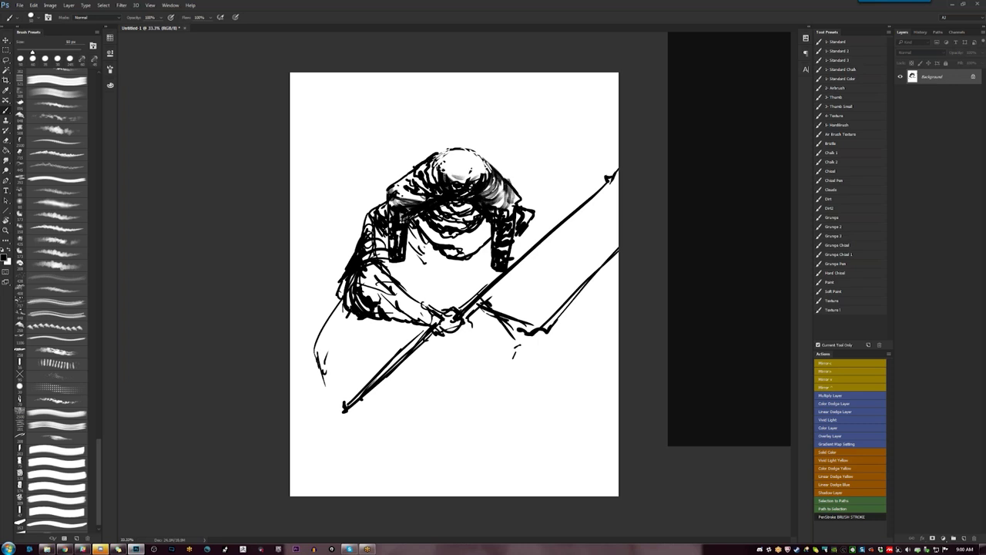
Darken the left panel's end, then shade the lower torso and right sleeve with a larger Grunge 2 brush
{"action": "left_click_drag", "start_coordinate": [393, 268], "coordinate": [410, 260]}
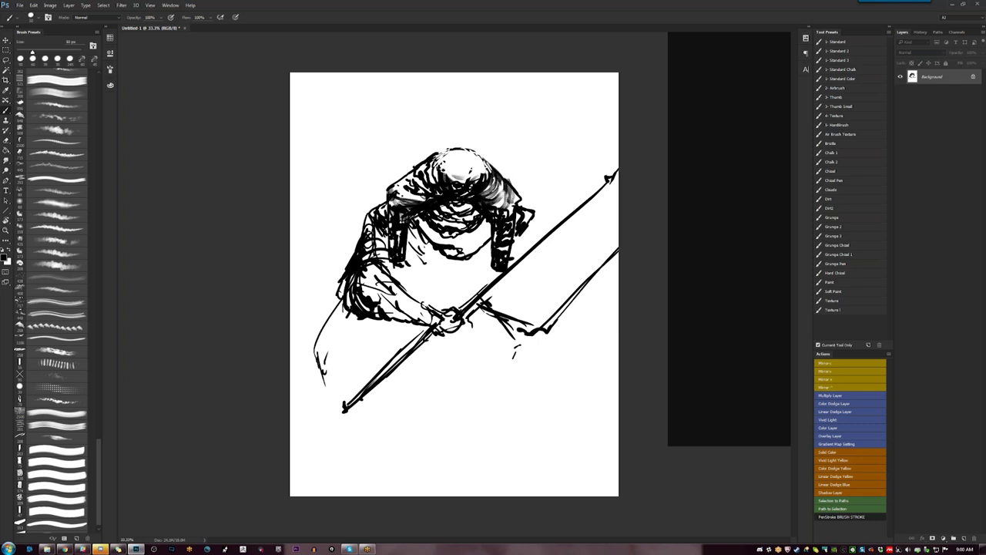
{"action": "left_click", "coordinate": [835, 227]}
{"action": "mouse_move", "coordinate": [409, 233]}
{"action": "left_mouse_down"}
{"action": "mouse_move", "coordinate": [425, 264]}
{"action": "mouse_move", "coordinate": [462, 273]}
{"action": "mouse_move", "coordinate": [491, 231]}
{"action": "mouse_move", "coordinate": [445, 251]}
{"action": "mouse_move", "coordinate": [430, 299]}
{"action": "mouse_move", "coordinate": [453, 274]}
{"action": "mouse_move", "coordinate": [464, 281]}
{"action": "mouse_move", "coordinate": [393, 282]}
{"action": "mouse_move", "coordinate": [419, 293]}
{"action": "left_mouse_up"}
{"action": "key", "text": "]"}
{"action": "key", "text": "]"}
{"action": "key", "text": "]"}
{"action": "key", "text": "]"}
{"action": "left_click_drag", "start_coordinate": [409, 270], "coordinate": [414, 289]}
{"action": "left_click_drag", "start_coordinate": [411, 279], "coordinate": [423, 298]}
{"action": "mouse_move", "coordinate": [433, 283]}
{"action": "left_mouse_down"}
{"action": "mouse_move", "coordinate": [425, 298]}
{"action": "mouse_move", "coordinate": [438, 299]}
{"action": "left_mouse_up"}
{"action": "mouse_move", "coordinate": [459, 282]}
{"action": "left_mouse_down"}
{"action": "mouse_move", "coordinate": [452, 299]}
{"action": "mouse_move", "coordinate": [486, 293]}
{"action": "left_mouse_up"}
{"action": "left_click_drag", "start_coordinate": [527, 228], "coordinate": [536, 238]}
{"action": "mouse_move", "coordinate": [596, 271]}
{"action": "left_mouse_down"}
{"action": "mouse_move", "coordinate": [601, 281]}
{"action": "mouse_move", "coordinate": [587, 271]}
{"action": "mouse_move", "coordinate": [578, 288]}
{"action": "mouse_move", "coordinate": [587, 318]}
{"action": "left_mouse_up"}
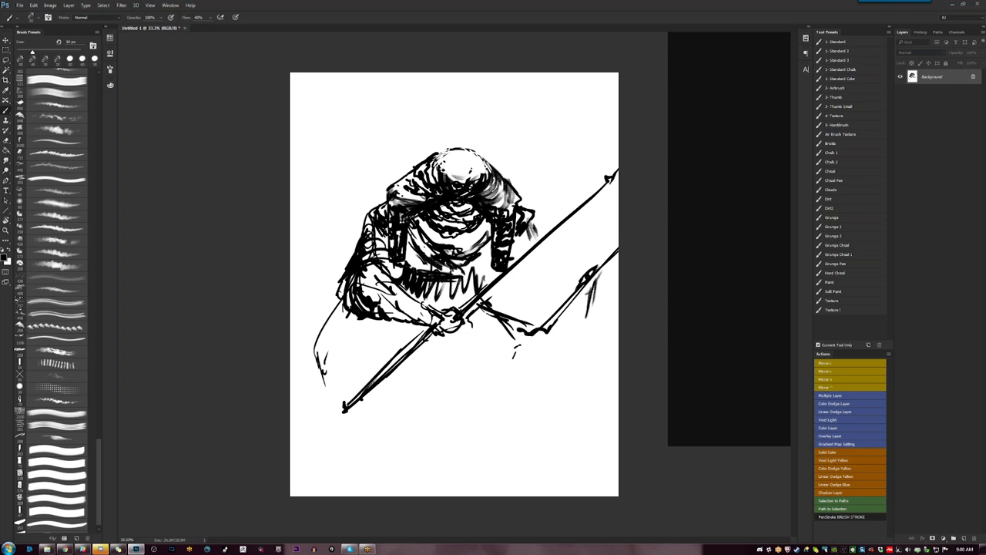
{"action": "left_click_drag", "start_coordinate": [385, 319], "coordinate": [379, 373]}
{"action": "key", "text": "ctrl+alt+z"}
{"action": "key", "text": "ctrl+alt+z"}
Hatch dark hanging cloth beneath the left forearm, between the sleeve and the weapon
{"action": "mouse_move", "coordinate": [384, 321]}
{"action": "left_mouse_down"}
{"action": "mouse_move", "coordinate": [374, 331]}
{"action": "mouse_move", "coordinate": [381, 323]}
{"action": "left_mouse_up"}
{"action": "mouse_move", "coordinate": [380, 315]}
{"action": "left_mouse_down"}
{"action": "mouse_move", "coordinate": [366, 334]}
{"action": "mouse_move", "coordinate": [378, 342]}
{"action": "left_mouse_up"}
{"action": "left_click_drag", "start_coordinate": [391, 319], "coordinate": [372, 366]}
{"action": "left_click_drag", "start_coordinate": [393, 338], "coordinate": [382, 348]}
{"action": "left_click_drag", "start_coordinate": [410, 324], "coordinate": [385, 333]}
{"action": "left_click_drag", "start_coordinate": [397, 349], "coordinate": [385, 353]}
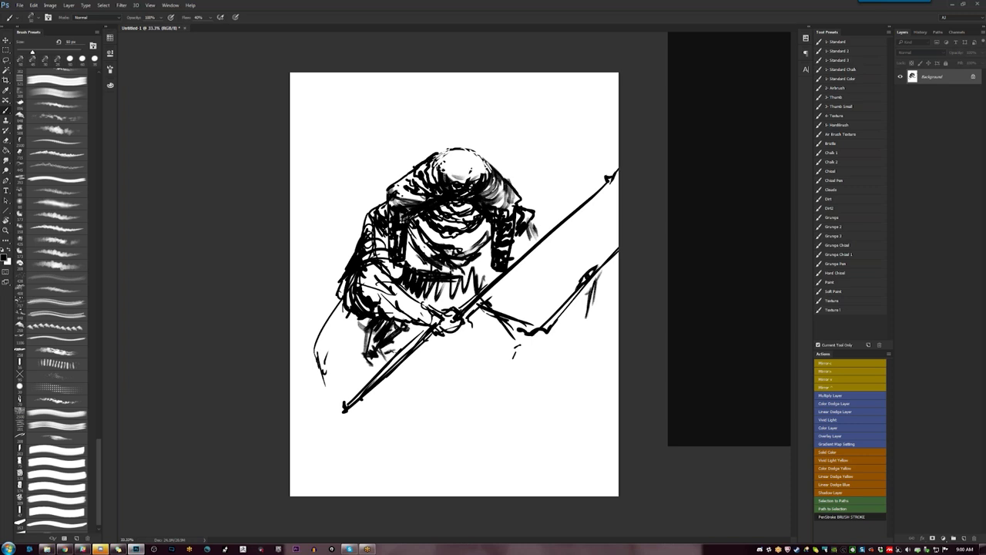
Darken the waist area above the gripping hand and add a vertical cloth stroke below the right elbow
{"action": "left_click_drag", "start_coordinate": [429, 296], "coordinate": [411, 310]}
{"action": "mouse_move", "coordinate": [446, 291]}
{"action": "left_mouse_down"}
{"action": "mouse_move", "coordinate": [429, 303]}
{"action": "mouse_move", "coordinate": [428, 282]}
{"action": "left_mouse_up"}
{"action": "left_click_drag", "start_coordinate": [481, 278], "coordinate": [438, 307]}
{"action": "mouse_move", "coordinate": [467, 295]}
{"action": "left_mouse_down"}
{"action": "mouse_move", "coordinate": [439, 304]}
{"action": "mouse_move", "coordinate": [461, 300]}
{"action": "left_mouse_up"}
{"action": "left_click_drag", "start_coordinate": [530, 336], "coordinate": [531, 368]}
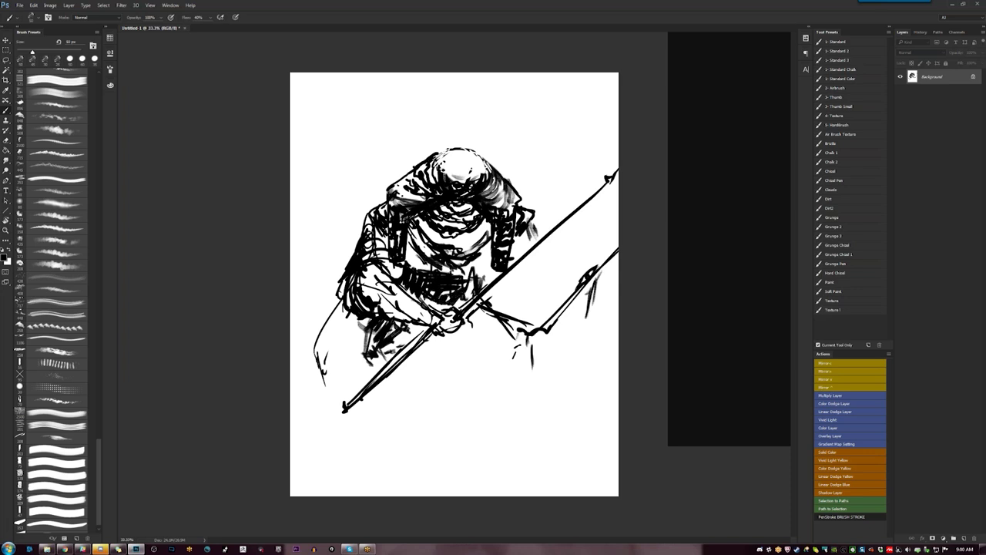
Sketch a tall, flat-topped headpiece outline above the head
{"action": "left_click_drag", "start_coordinate": [448, 131], "coordinate": [438, 154]}
{"action": "mouse_move", "coordinate": [448, 125]}
{"action": "left_mouse_down"}
{"action": "mouse_move", "coordinate": [427, 157]}
{"action": "mouse_move", "coordinate": [486, 120]}
{"action": "mouse_move", "coordinate": [487, 163]}
{"action": "left_mouse_up"}
{"action": "key", "text": "x"}
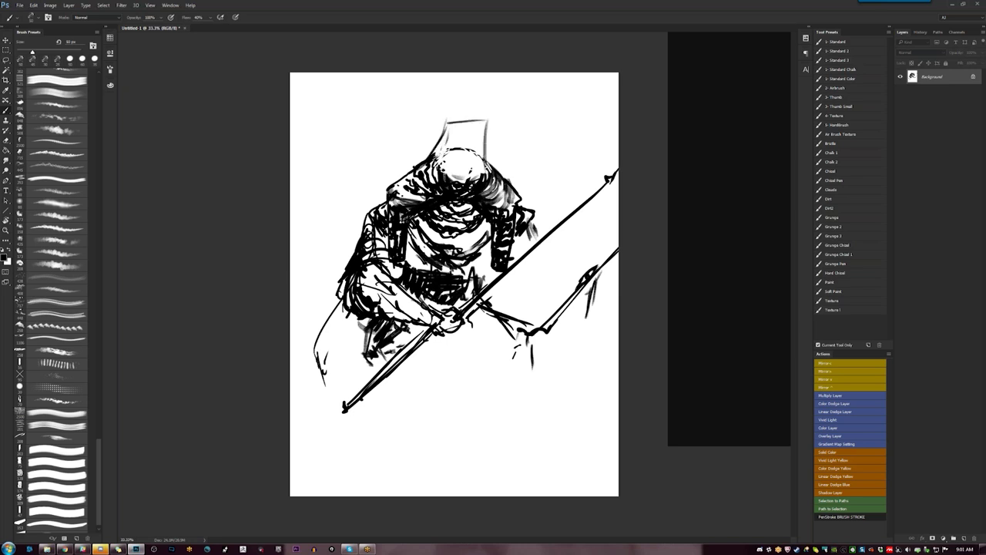
Mirror the canvas horizontally and redraw the left edge of the headpiece outline
{"action": "key", "text": "ctrl+z"}
{"action": "key", "text": "F2"}
{"action": "key", "text": "x"}
{"action": "mouse_move", "coordinate": [422, 121]}
{"action": "left_mouse_down"}
{"action": "mouse_move", "coordinate": [464, 123]}
{"action": "mouse_move", "coordinate": [427, 141]}
{"action": "mouse_move", "coordinate": [418, 165]}
{"action": "mouse_move", "coordinate": [450, 147]}
{"action": "mouse_move", "coordinate": [463, 153]}
{"action": "mouse_move", "coordinate": [417, 168]}
{"action": "left_mouse_up"}
{"action": "key", "text": "x"}
{"action": "key", "text": "x"}
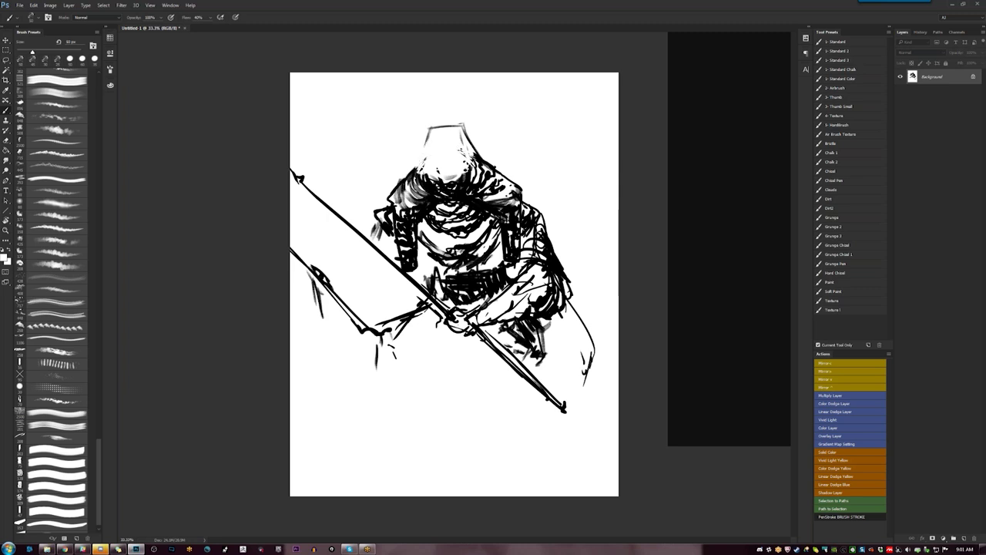
Set the brush's size control to Pen Pressure and sketch curved folds over the head and headpiece at 70% flow
{"action": "left_click", "coordinate": [110, 82]}
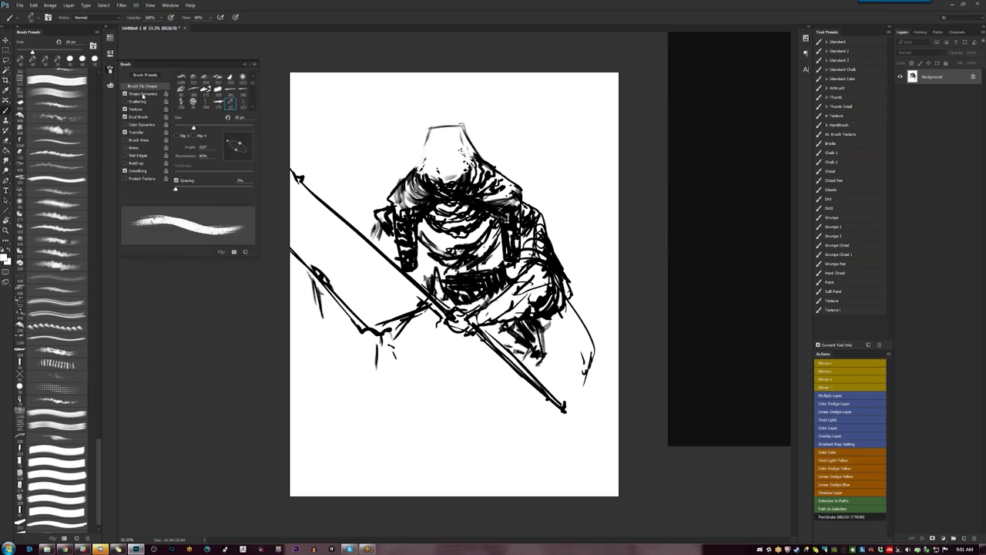
{"action": "left_click", "coordinate": [111, 70]}
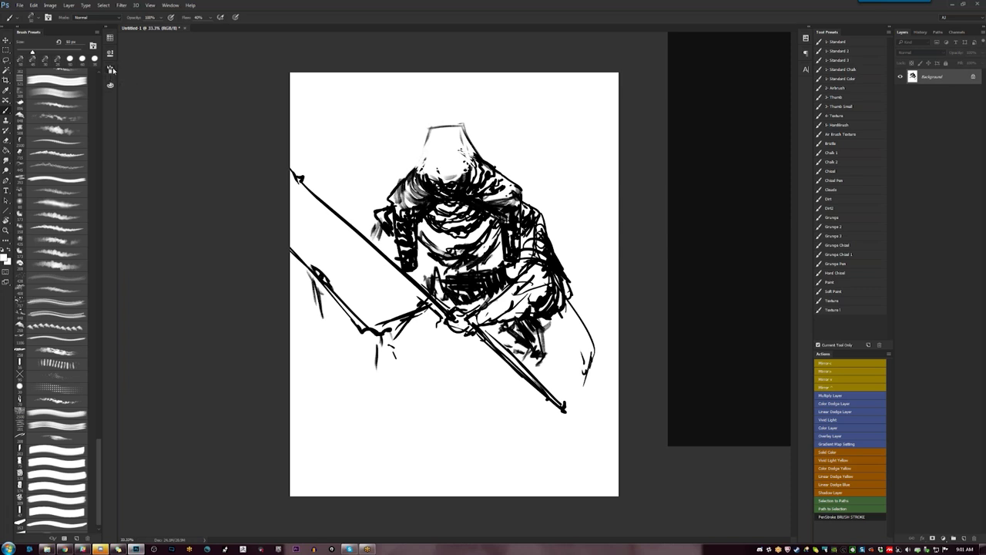
{"action": "key", "text": "x"}
{"action": "mouse_move", "coordinate": [426, 160]}
{"action": "left_mouse_down"}
{"action": "mouse_move", "coordinate": [420, 178]}
{"action": "mouse_move", "coordinate": [454, 146]}
{"action": "mouse_move", "coordinate": [468, 167]}
{"action": "mouse_move", "coordinate": [437, 156]}
{"action": "left_mouse_up"}
{"action": "mouse_move", "coordinate": [433, 153]}
{"action": "left_mouse_down"}
{"action": "mouse_move", "coordinate": [450, 143]}
{"action": "mouse_move", "coordinate": [427, 151]}
{"action": "left_mouse_up"}
{"action": "left_click_drag", "start_coordinate": [418, 167], "coordinate": [452, 142]}
{"action": "mouse_move", "coordinate": [434, 142]}
{"action": "left_mouse_down"}
{"action": "mouse_move", "coordinate": [448, 141]}
{"action": "mouse_move", "coordinate": [430, 141]}
{"action": "left_mouse_up"}
{"action": "left_click_drag", "start_coordinate": [439, 137], "coordinate": [458, 133]}
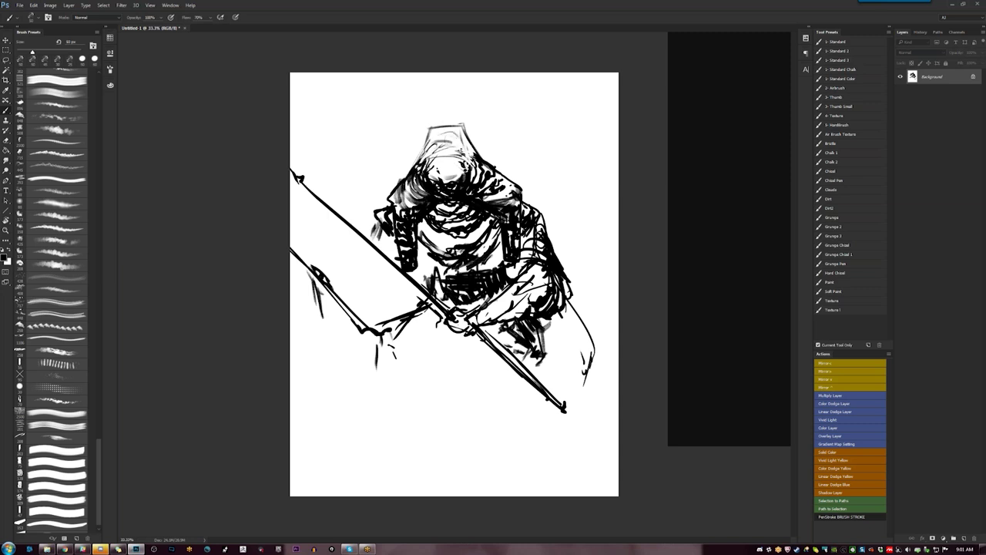
Set the brush's minimum opacity to 75% in the Transfer settings
{"action": "left_click", "coordinate": [110, 70]}
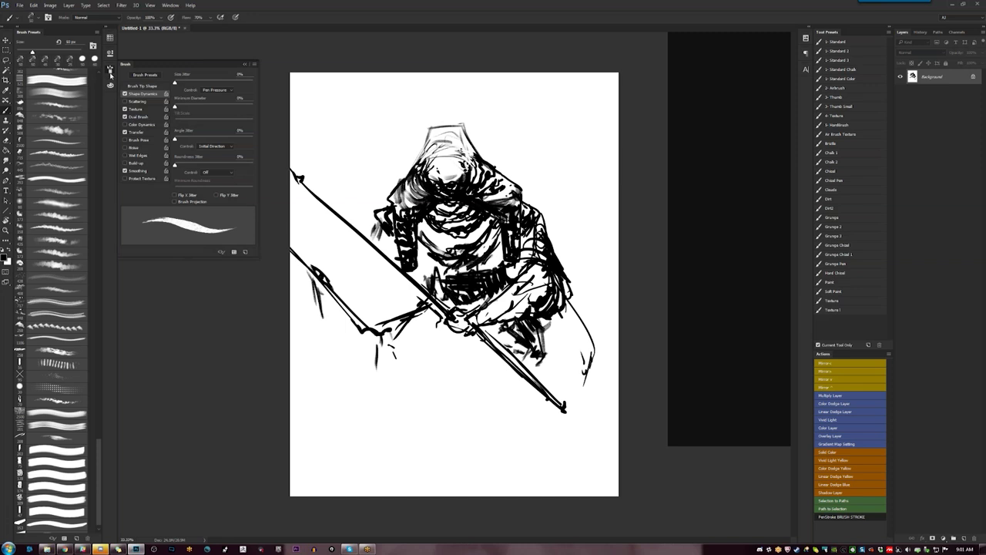
{"action": "left_click", "coordinate": [146, 133]}
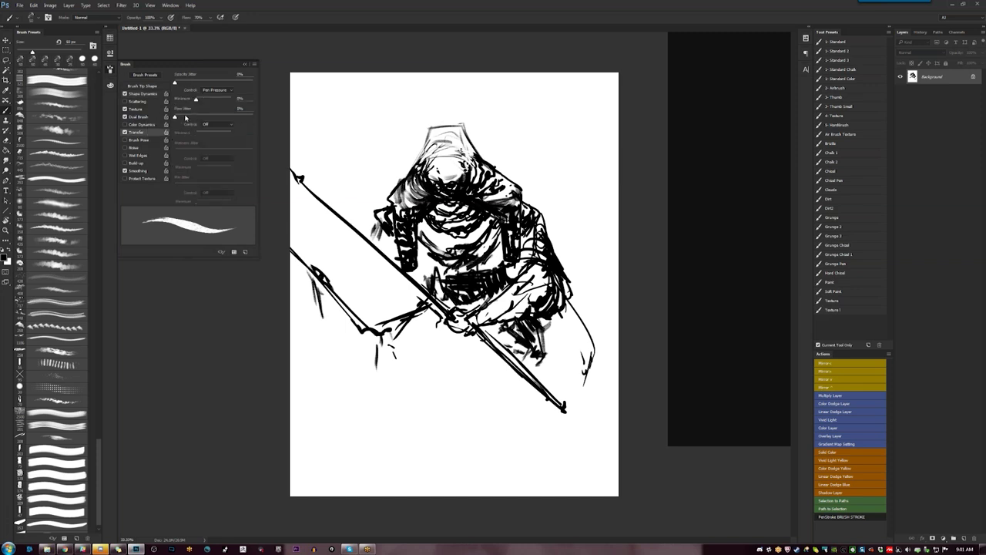
{"action": "left_click_drag", "start_coordinate": [196, 98], "coordinate": [223, 99]}
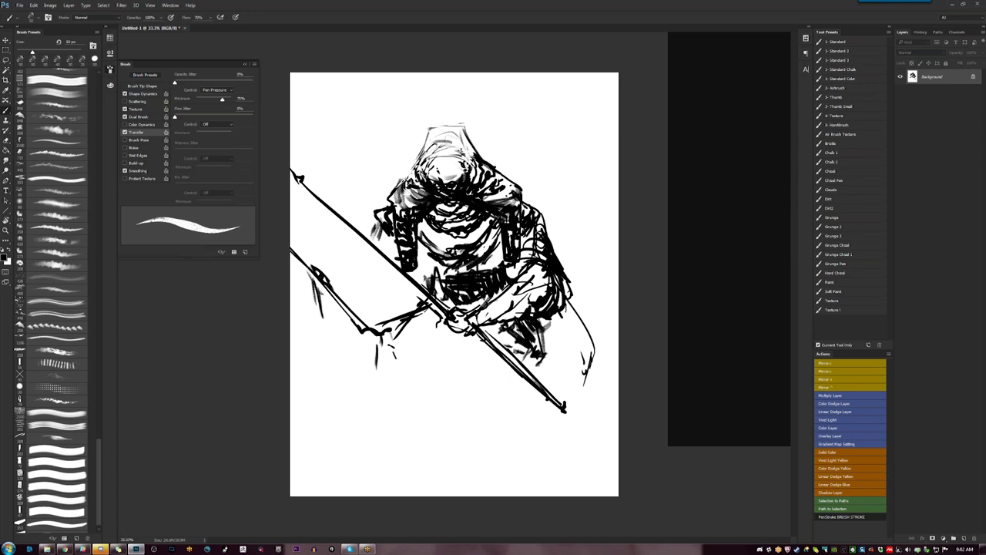
Add short black vertical strokes between the curved folds across the chest
{"action": "key", "text": "x"}
{"action": "key", "text": "x"}
{"action": "mouse_move", "coordinate": [438, 214]}
{"action": "left_mouse_down"}
{"action": "mouse_move", "coordinate": [444, 222]}
{"action": "mouse_move", "coordinate": [418, 234]}
{"action": "mouse_move", "coordinate": [449, 249]}
{"action": "mouse_move", "coordinate": [436, 233]}
{"action": "mouse_move", "coordinate": [448, 248]}
{"action": "left_mouse_up"}
{"action": "mouse_move", "coordinate": [456, 233]}
{"action": "left_mouse_down"}
{"action": "mouse_move", "coordinate": [455, 244]}
{"action": "mouse_move", "coordinate": [467, 245]}
{"action": "left_mouse_up"}
{"action": "left_click_drag", "start_coordinate": [472, 232], "coordinate": [475, 241]}
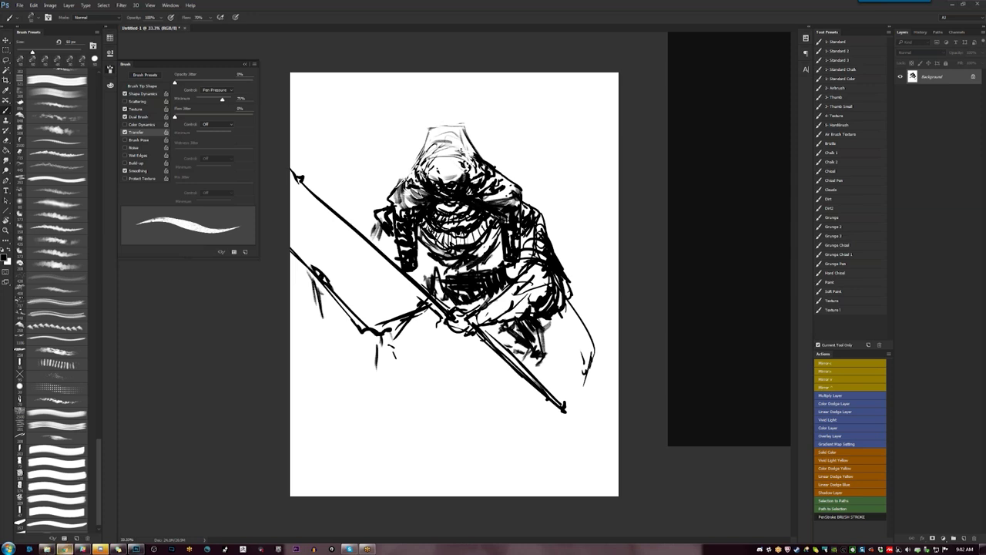
Switch to Chrome, open artstation.com and maximize the browser window
{"action": "left_click", "coordinate": [64, 548]}
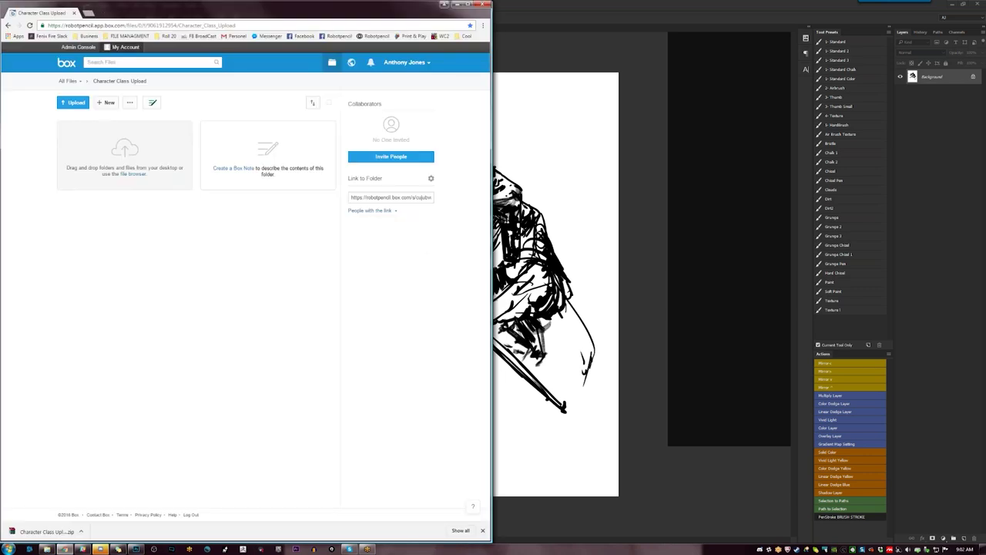
{"action": "left_click", "coordinate": [115, 26]}
{"action": "type", "text": "art"}
{"action": "key", "text": "Return"}
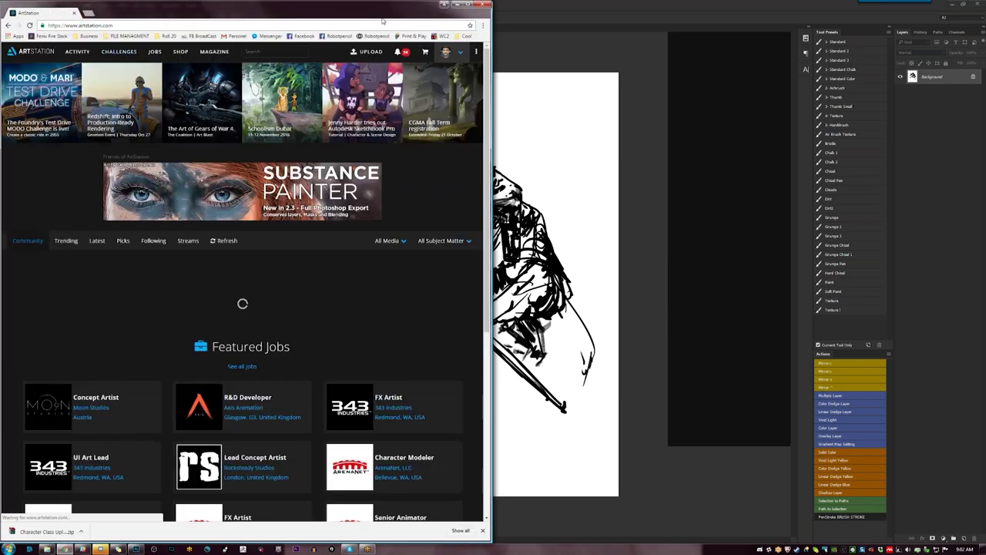
{"action": "double_click", "coordinate": [382, 21]}
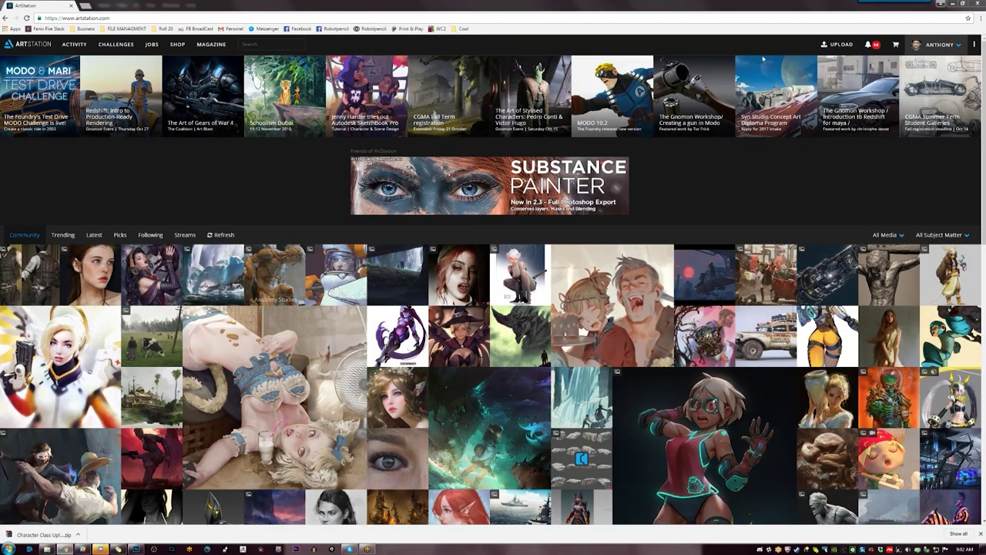
Like the Kisu artwork and follow its artist, look through the artist's portfolio and return to the artwork
{"action": "left_click", "coordinate": [307, 363]}
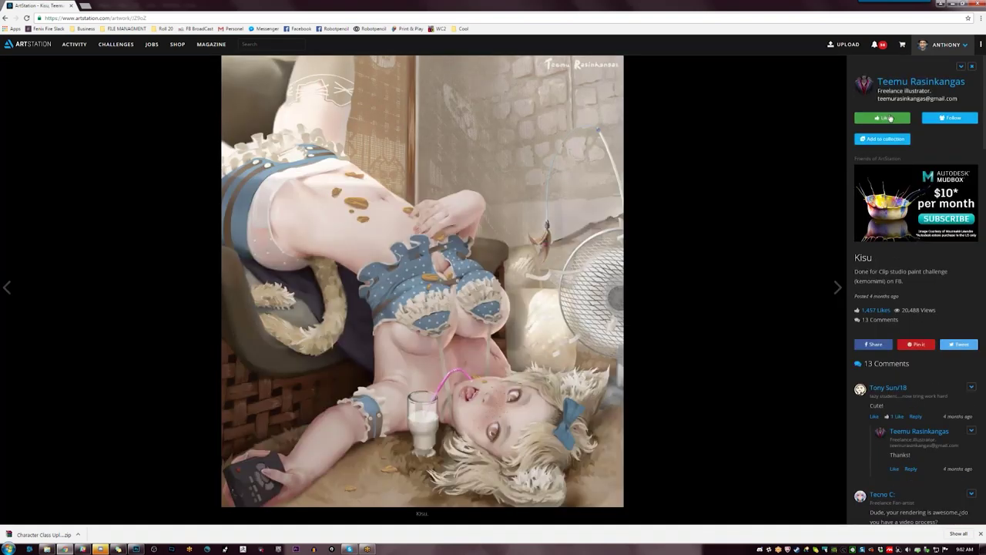
{"action": "left_click", "coordinate": [921, 82]}
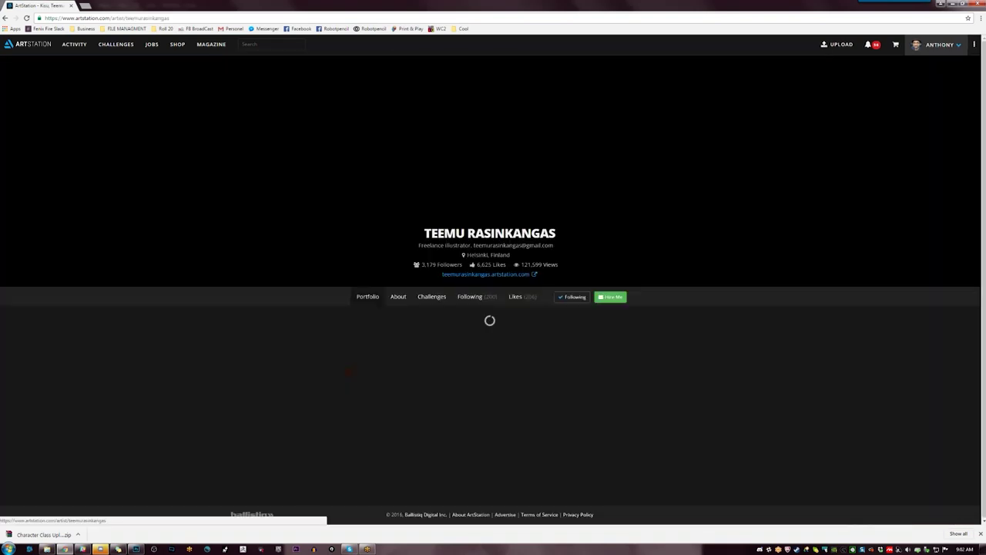
{"action": "scroll", "coordinate": [578, 313], "scroll_direction": "down", "scroll_amount": 2}
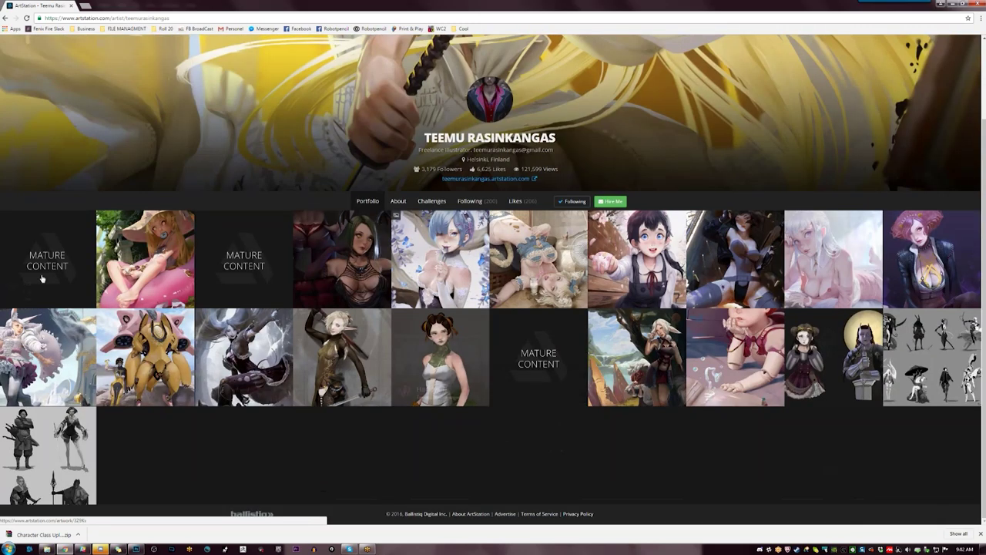
{"action": "scroll", "coordinate": [536, 287], "scroll_direction": "up", "scroll_amount": 2}
{"action": "scroll", "coordinate": [509, 347], "scroll_direction": "down", "scroll_amount": 2}
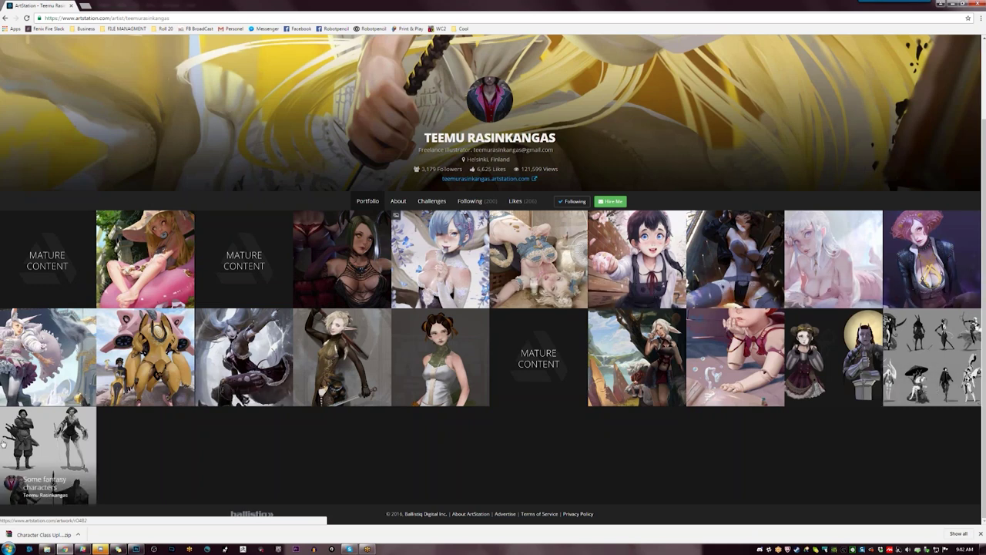
{"action": "left_click", "coordinate": [4, 17]}
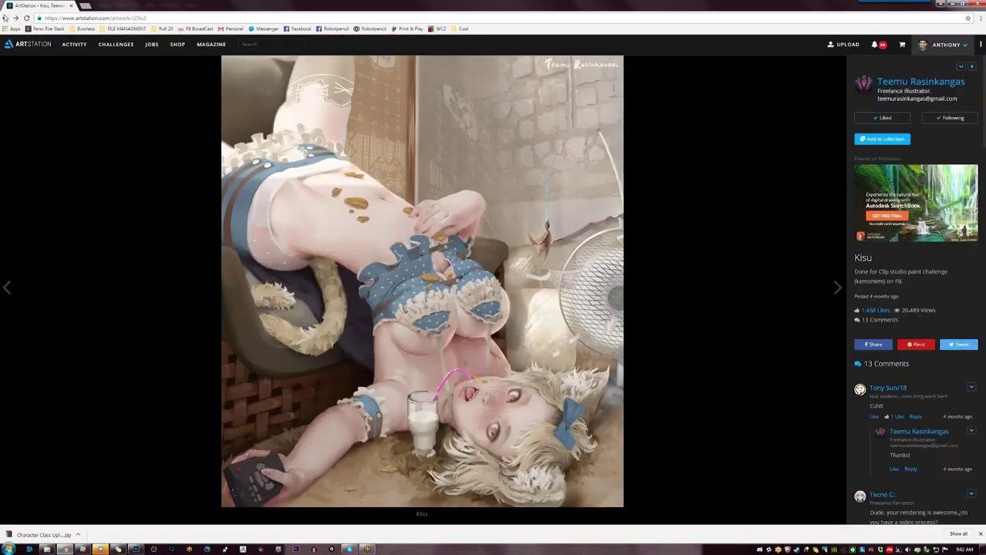
Open the Open space exosuit artwork from the community feed, look through its artist's portfolio and return to the feed
{"action": "left_click", "coordinate": [5, 18]}
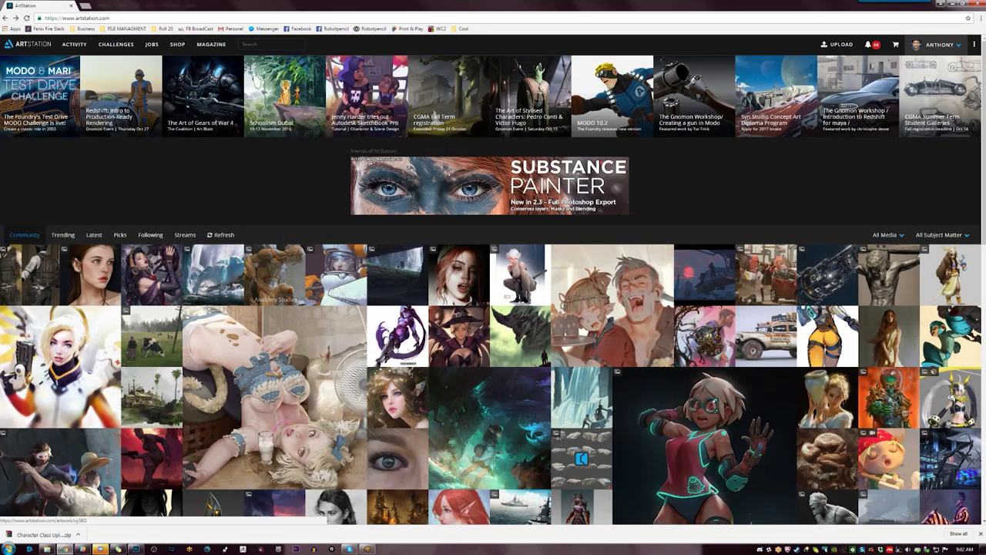
{"action": "left_click", "coordinate": [335, 276]}
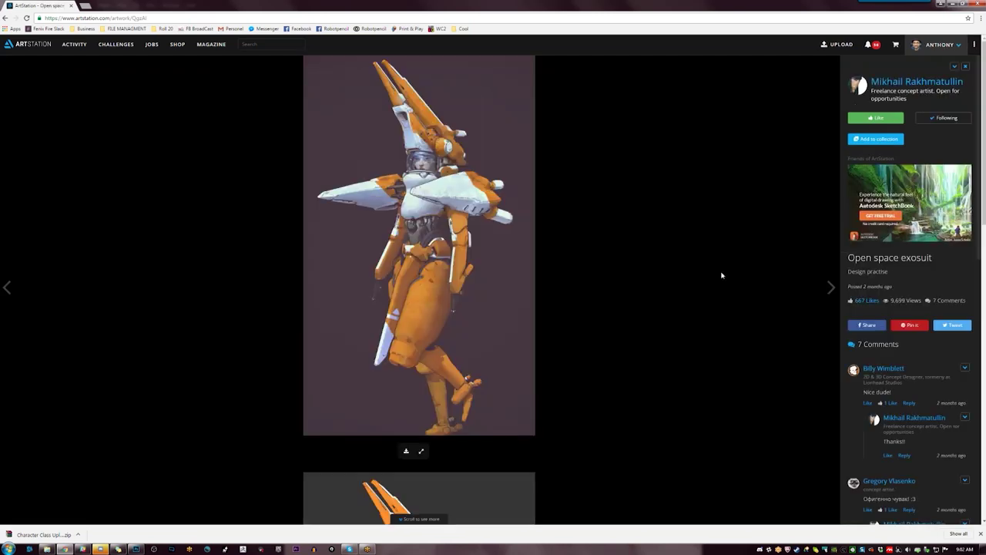
{"action": "left_click", "coordinate": [916, 82]}
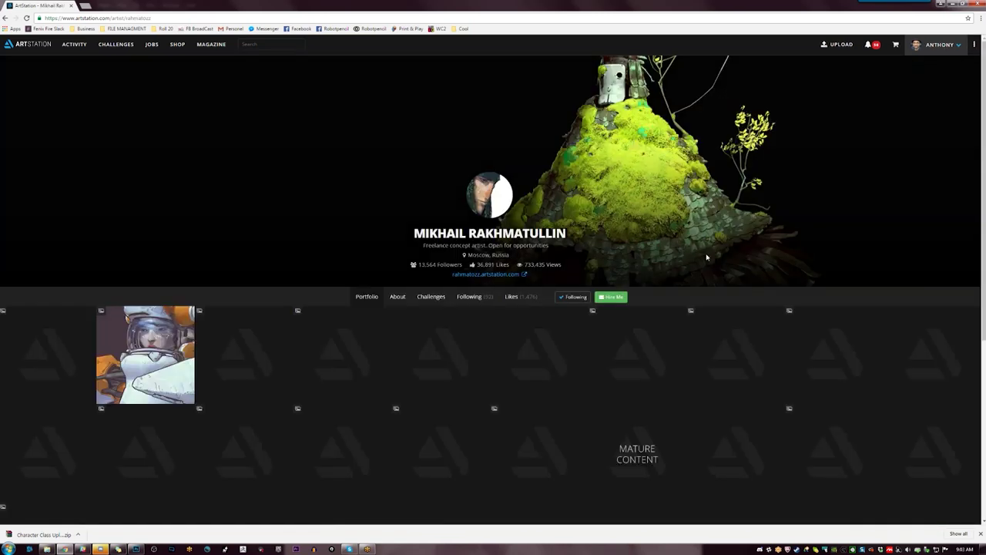
{"action": "scroll", "coordinate": [706, 256], "scroll_direction": "down", "scroll_amount": 5}
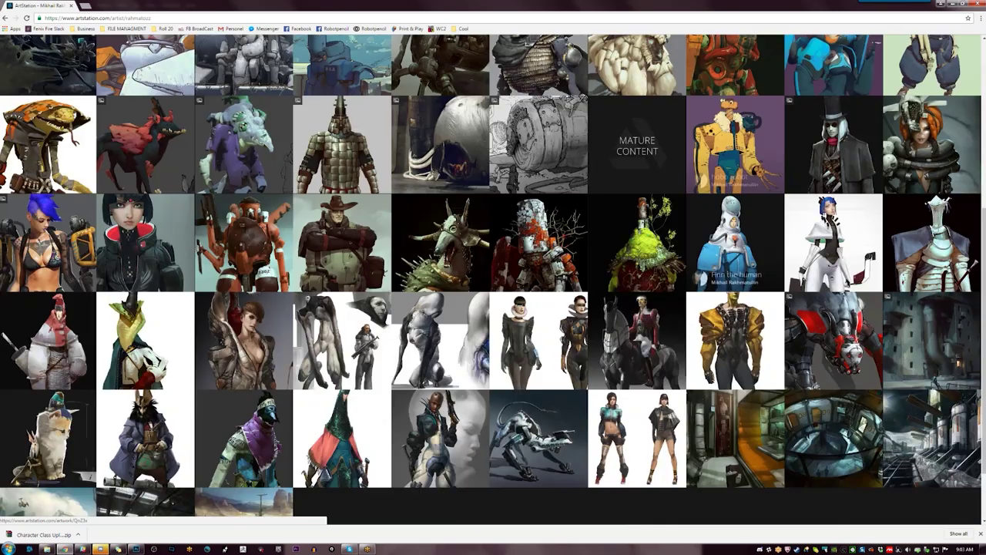
{"action": "scroll", "coordinate": [707, 257], "scroll_direction": "down", "scroll_amount": 2}
{"action": "scroll", "coordinate": [708, 257], "scroll_direction": "up", "scroll_amount": 3}
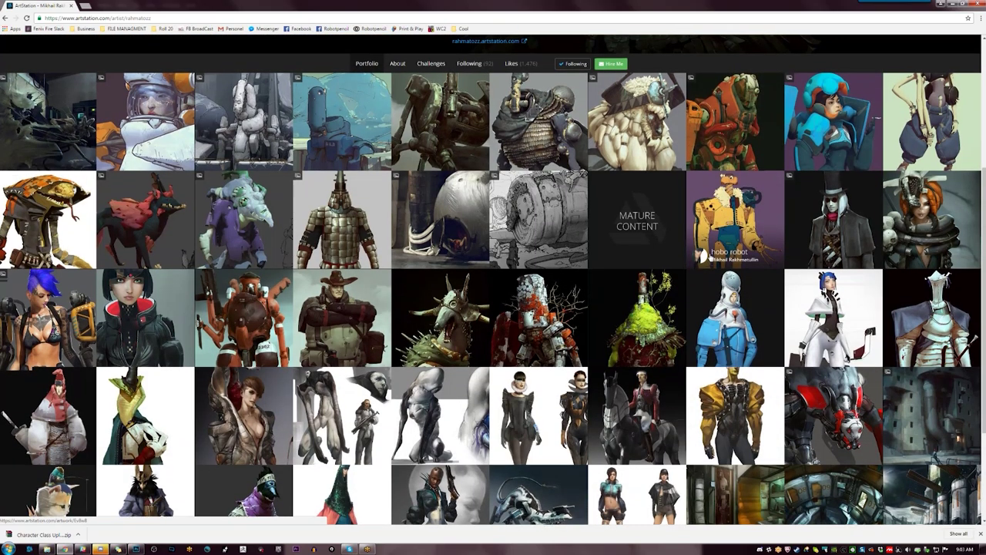
{"action": "scroll", "coordinate": [4, 43], "scroll_direction": "up", "scroll_amount": 3}
{"action": "left_click", "coordinate": [6, 18]}
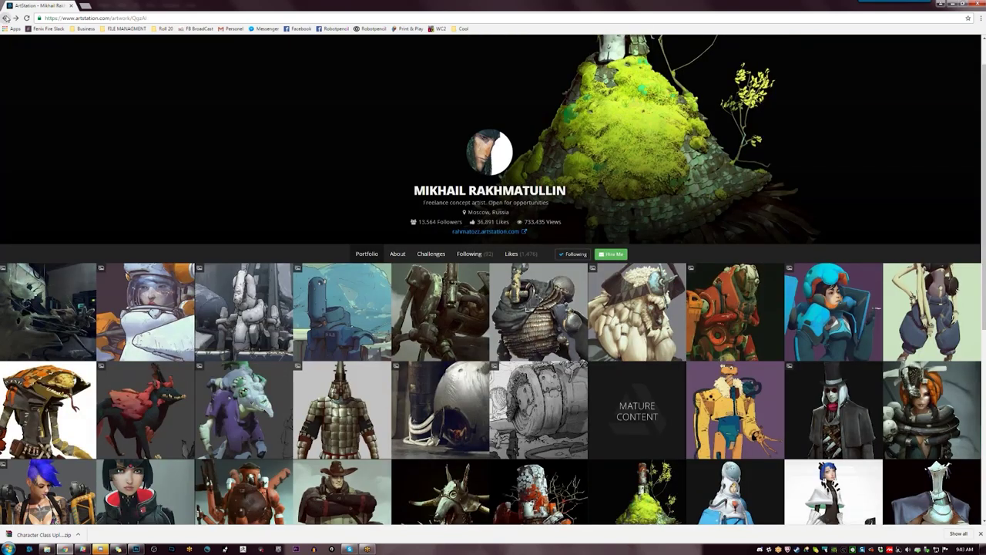
{"action": "left_click", "coordinate": [6, 18]}
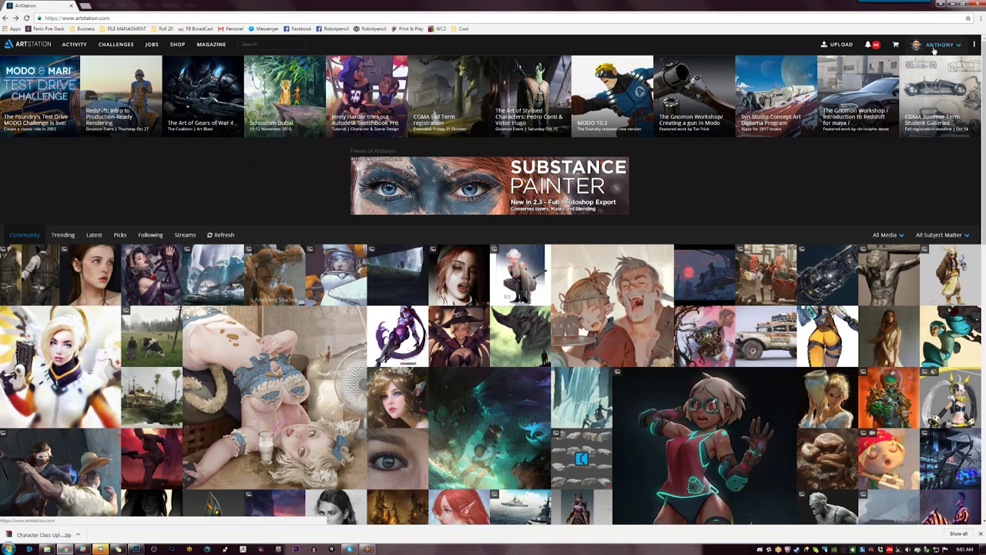
Open the signed-in account's own profile and look through its portfolio
{"action": "left_click", "coordinate": [934, 49]}
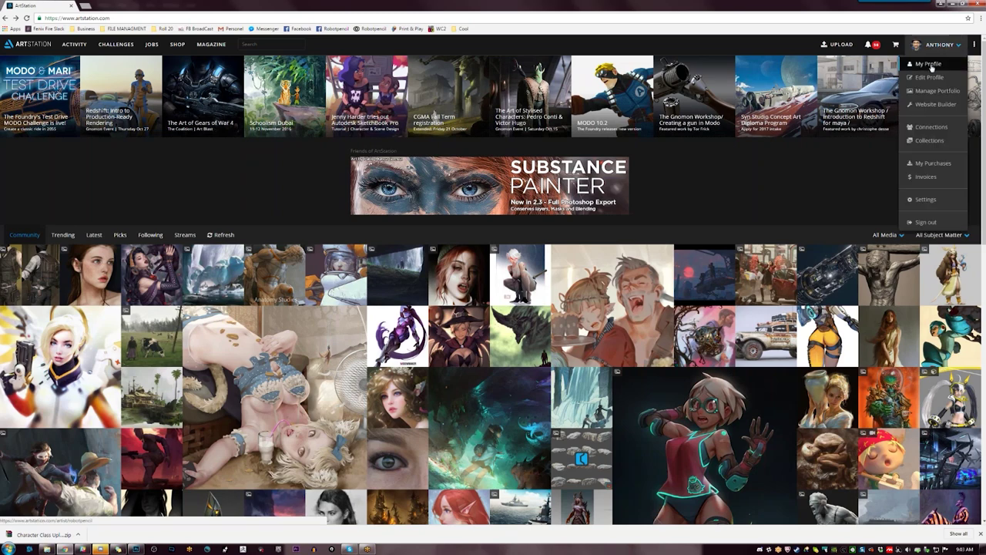
{"action": "left_click", "coordinate": [929, 65]}
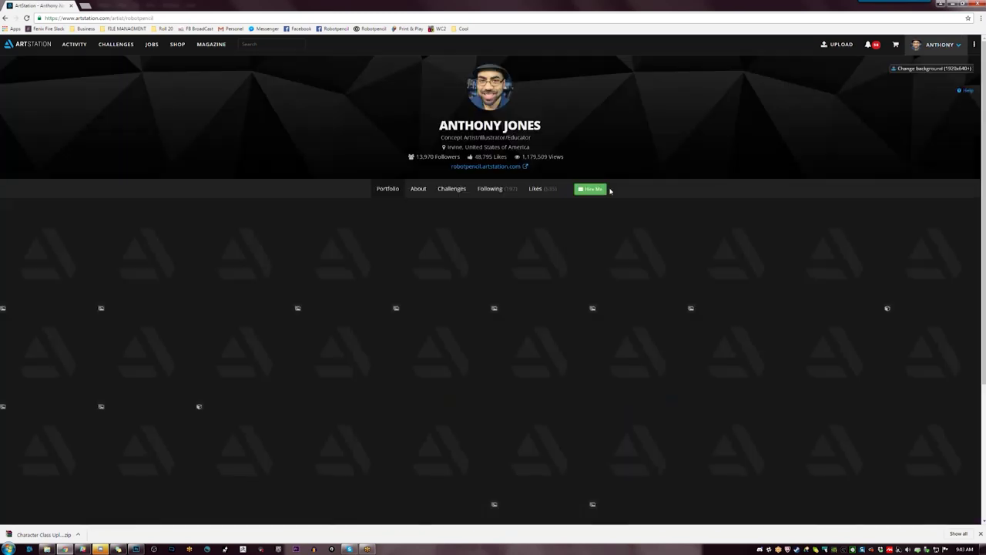
{"action": "scroll", "coordinate": [540, 354], "scroll_direction": "down", "scroll_amount": 5}
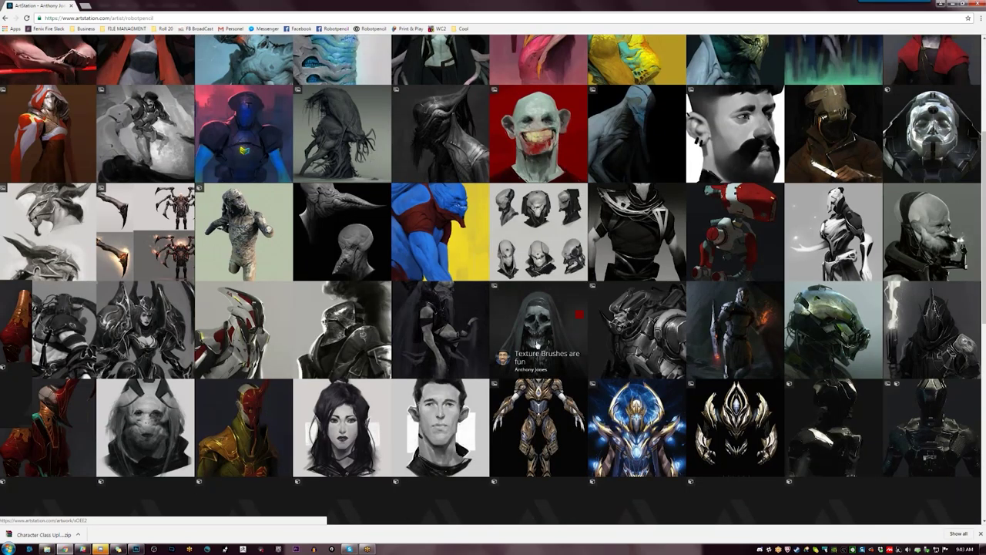
{"action": "scroll", "coordinate": [544, 339], "scroll_direction": "up", "scroll_amount": 5}
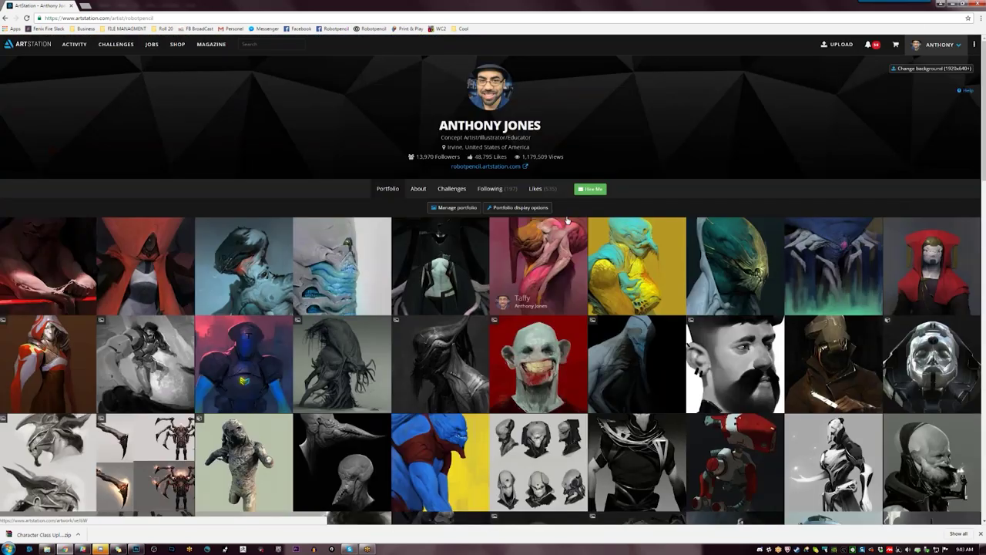
Open the halo 5 - Meridian spaceship artwork from the profile's liked works and skim through its artist's portfolio
{"action": "left_click", "coordinate": [531, 189]}
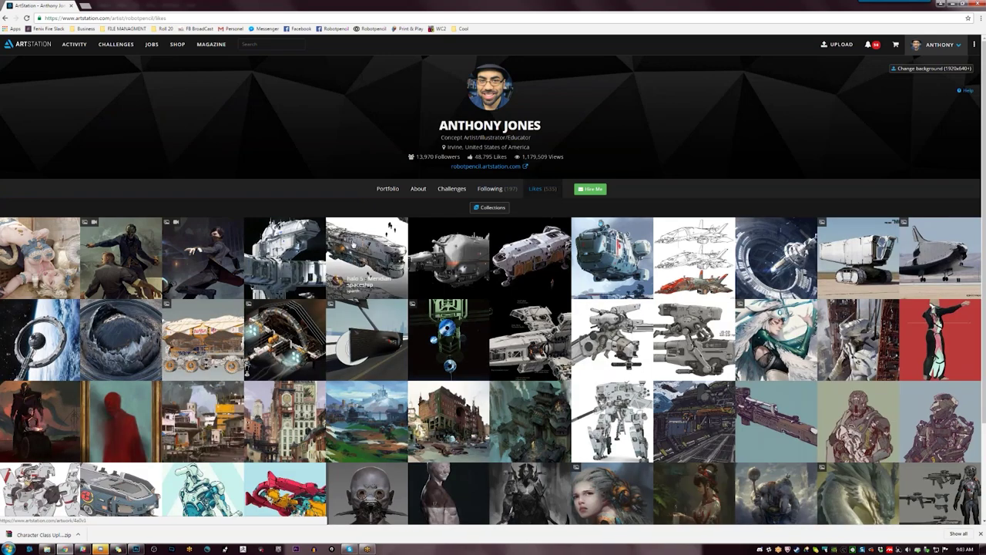
{"action": "left_click", "coordinate": [370, 246]}
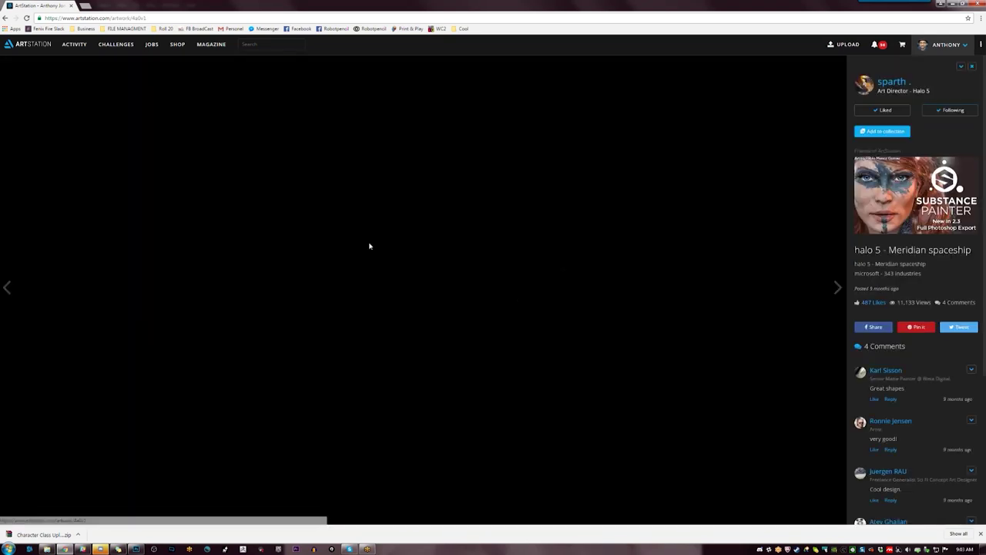
{"action": "left_click", "coordinate": [890, 78]}
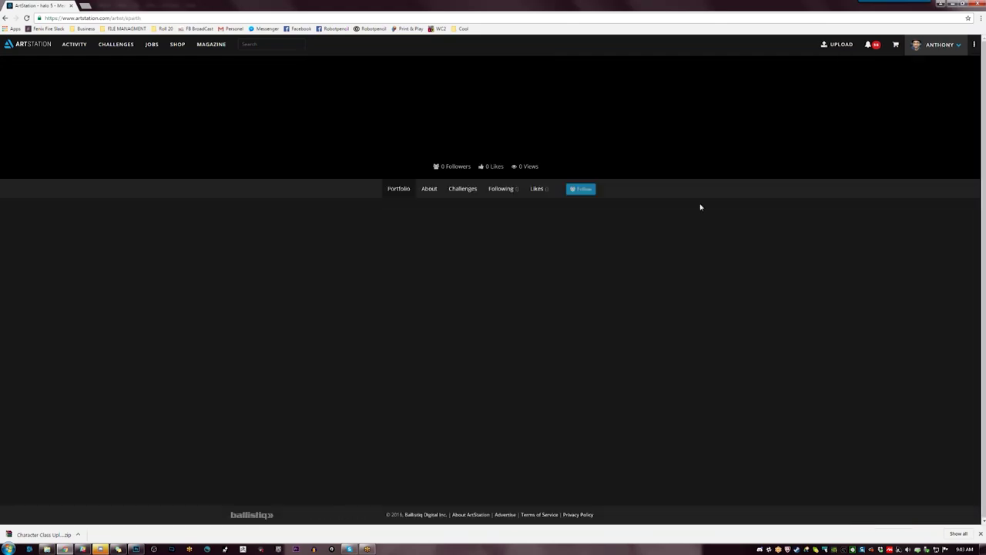
{"action": "scroll", "coordinate": [882, 323], "scroll_direction": "down", "scroll_amount": 5}
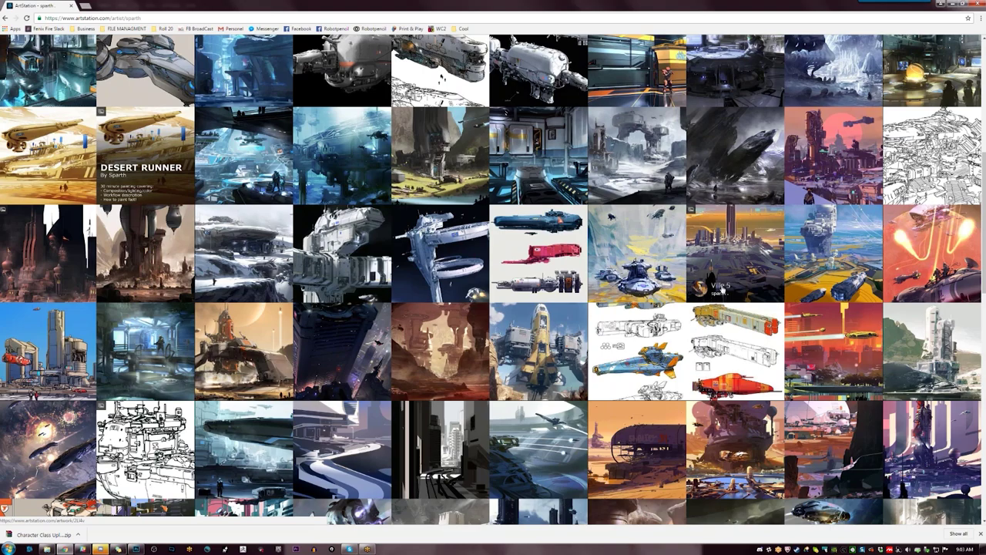
{"action": "scroll", "coordinate": [923, 71], "scroll_direction": "up", "scroll_amount": 6}
{"action": "scroll", "coordinate": [736, 327], "scroll_direction": "down", "scroll_amount": 20}
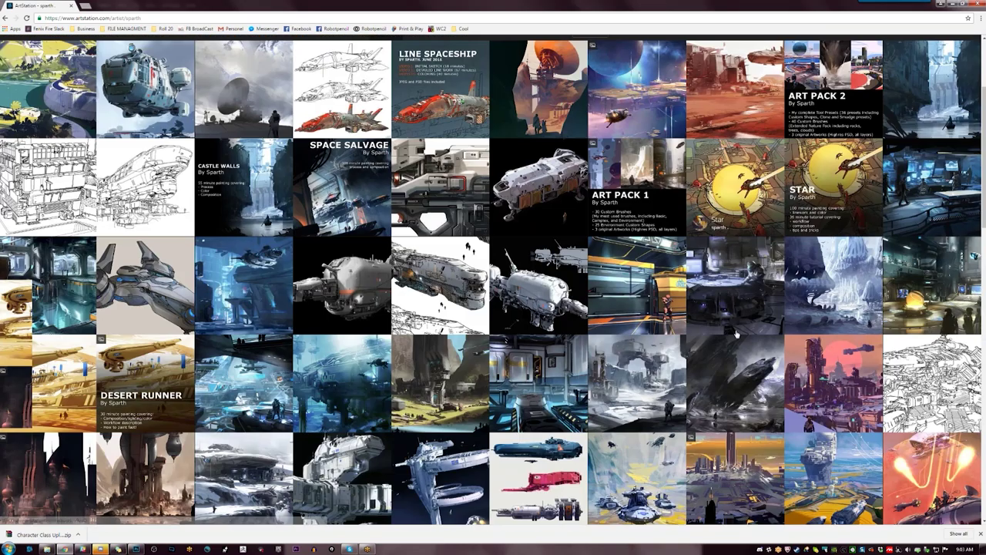
{"action": "scroll", "coordinate": [736, 327], "scroll_direction": "down", "scroll_amount": 20}
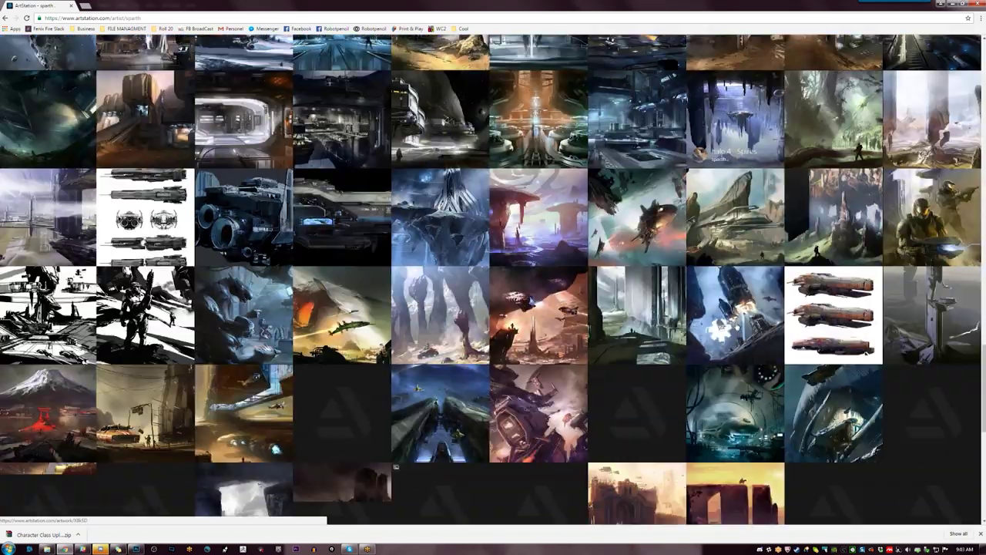
{"action": "scroll", "coordinate": [724, 331], "scroll_direction": "down", "scroll_amount": 5}
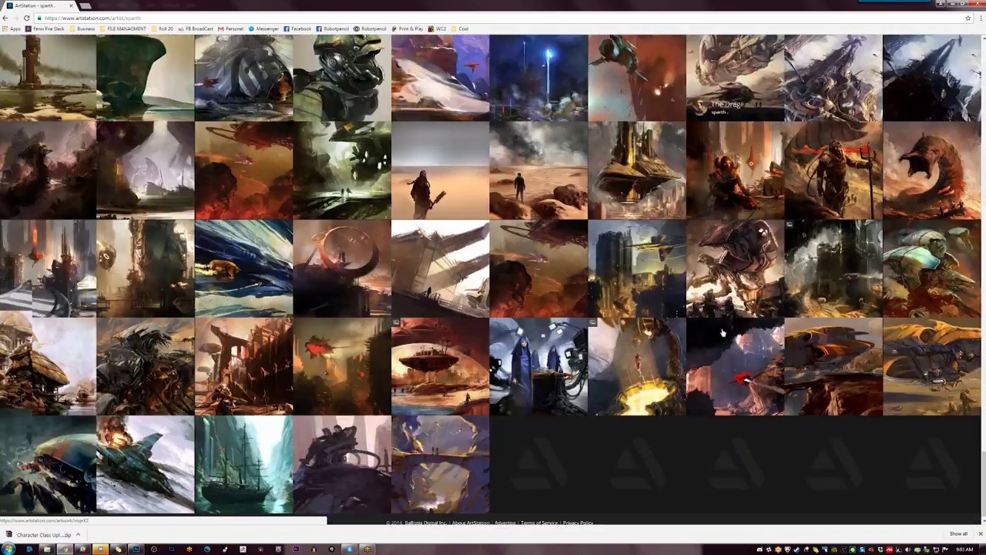
{"action": "scroll", "coordinate": [729, 330], "scroll_direction": "up", "scroll_amount": 20}
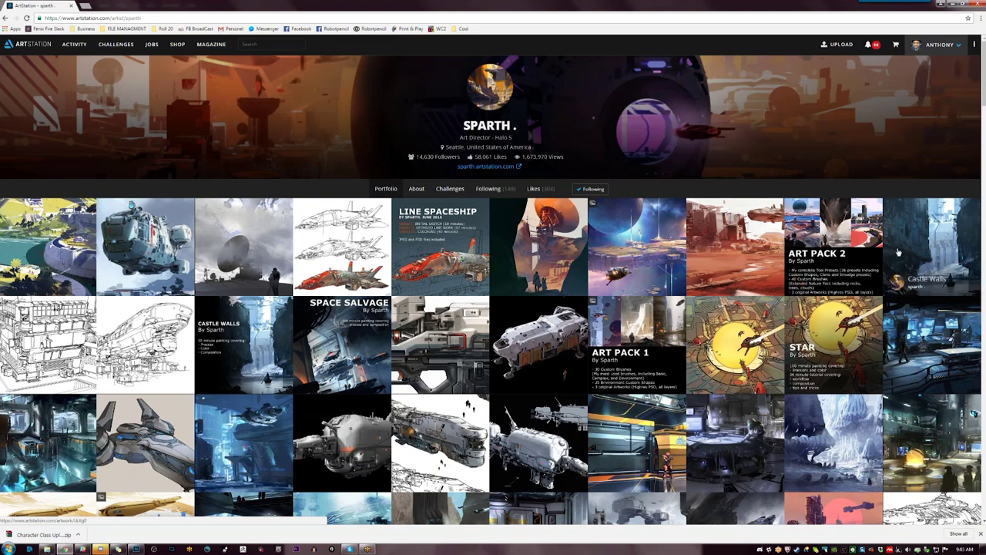
View the Line Spaceship artwork, return to its artist's profile and examine the portfolio row by row down to the end
{"action": "left_click", "coordinate": [444, 240]}
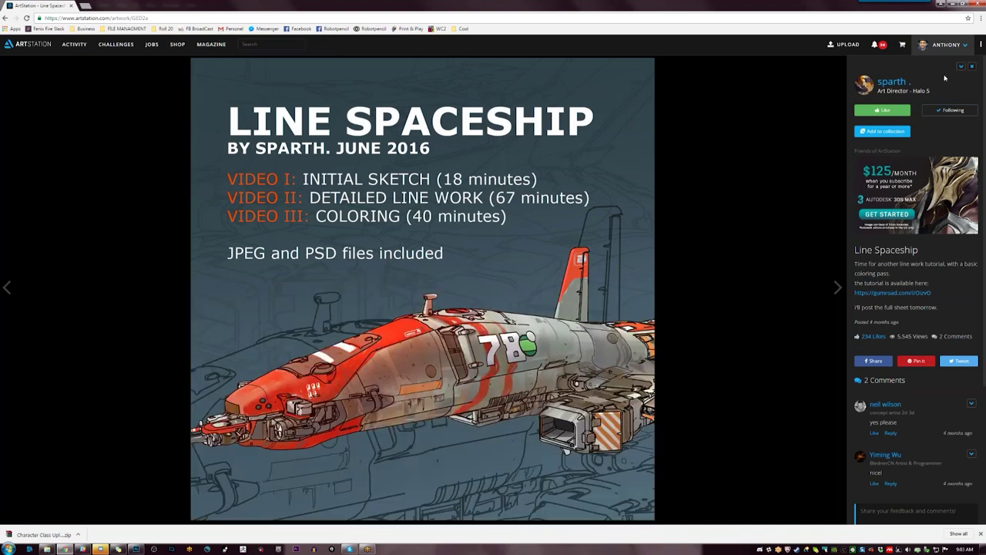
{"action": "left_click", "coordinate": [894, 83]}
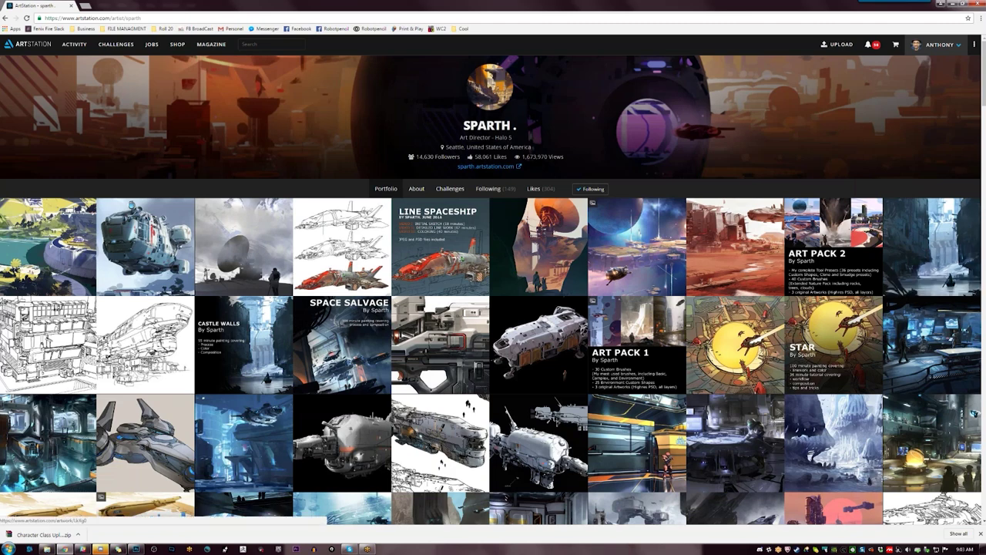
{"action": "scroll", "coordinate": [934, 273], "scroll_direction": "down", "scroll_amount": 2}
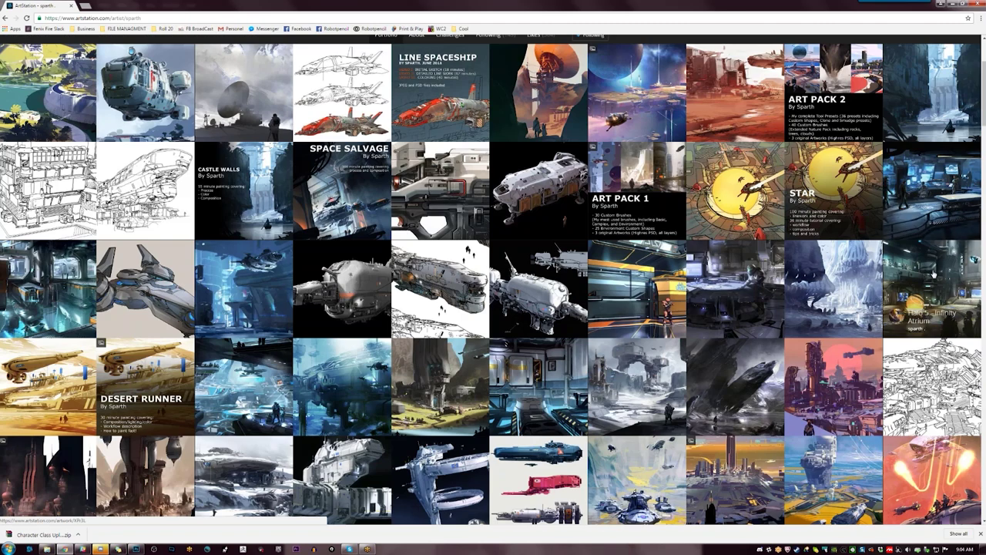
{"action": "scroll", "coordinate": [933, 274], "scroll_direction": "down", "scroll_amount": 3}
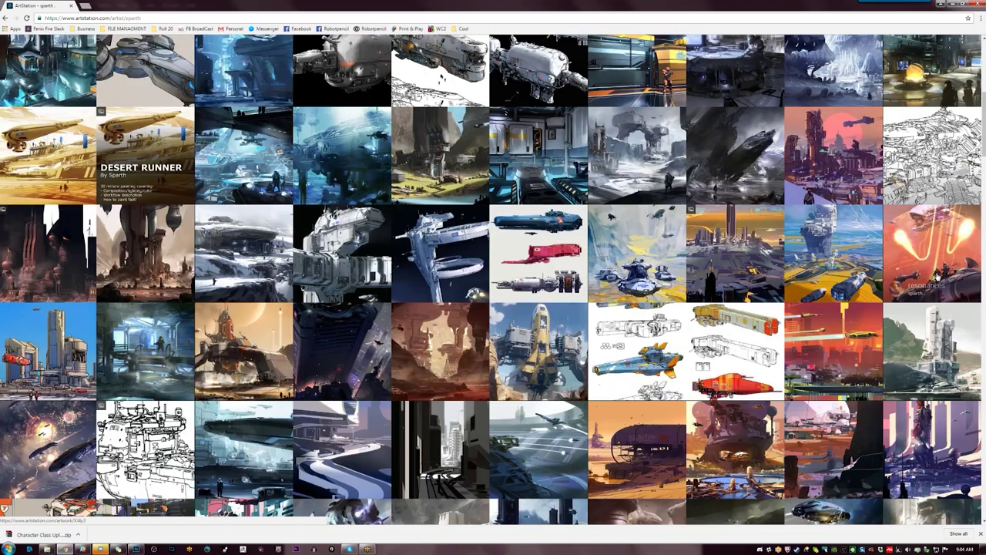
{"action": "scroll", "coordinate": [936, 275], "scroll_direction": "down", "scroll_amount": 3}
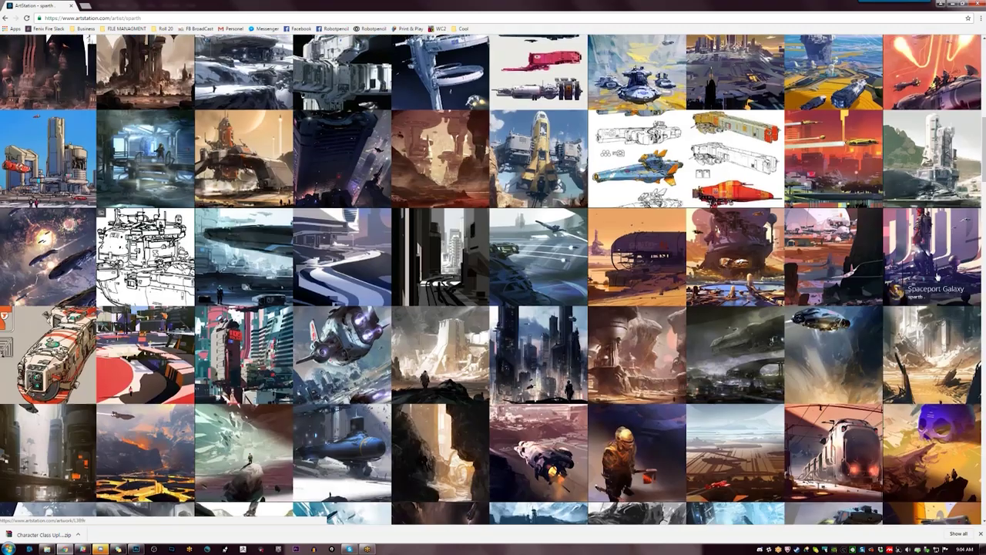
{"action": "scroll", "coordinate": [937, 276], "scroll_direction": "down", "scroll_amount": 4}
{"action": "scroll", "coordinate": [936, 276], "scroll_direction": "down", "scroll_amount": 3}
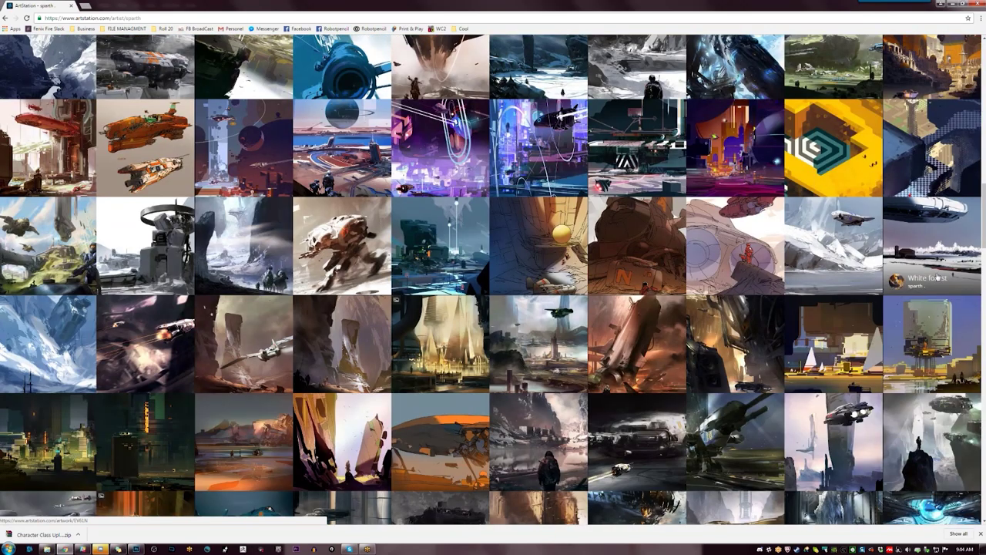
{"action": "scroll", "coordinate": [936, 276], "scroll_direction": "down", "scroll_amount": 3}
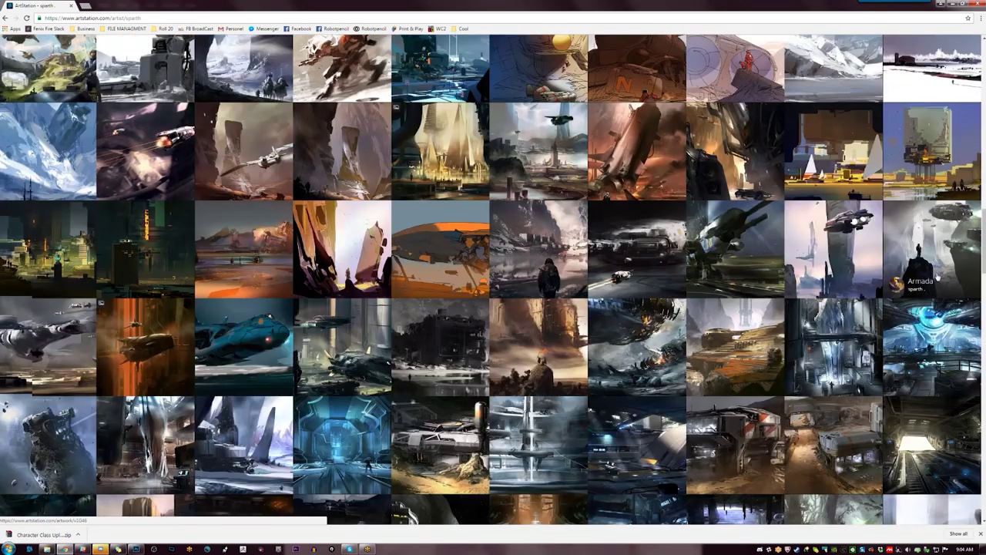
{"action": "scroll", "coordinate": [936, 281], "scroll_direction": "down", "scroll_amount": 4}
{"action": "scroll", "coordinate": [936, 277], "scroll_direction": "down", "scroll_amount": 3}
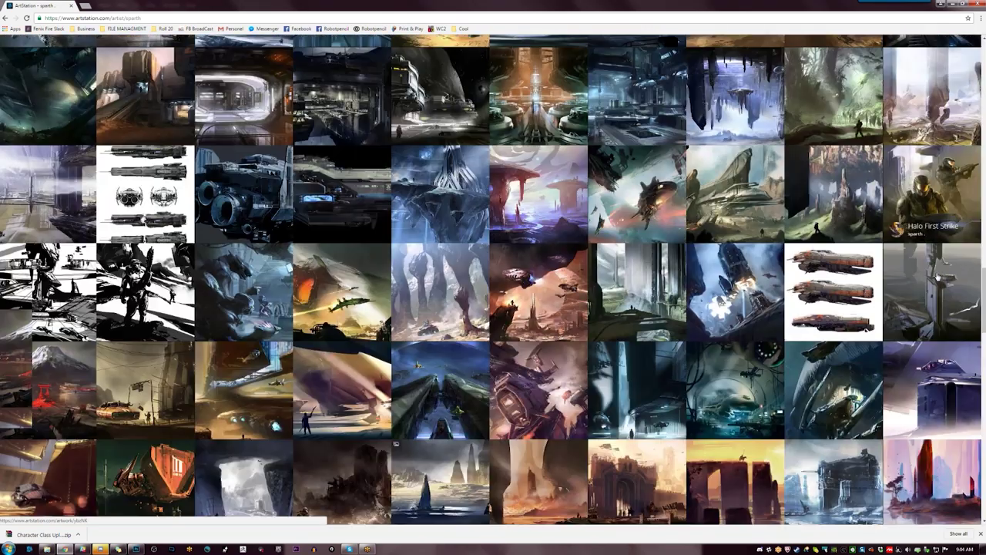
{"action": "scroll", "coordinate": [936, 277], "scroll_direction": "down", "scroll_amount": 1}
{"action": "scroll", "coordinate": [938, 277], "scroll_direction": "down", "scroll_amount": 2}
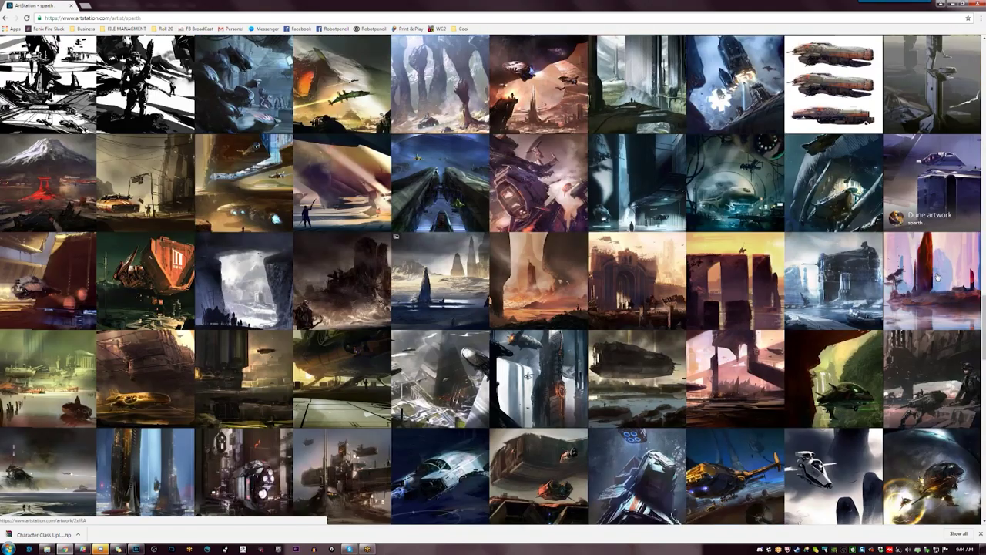
{"action": "scroll", "coordinate": [937, 277], "scroll_direction": "down", "scroll_amount": 3}
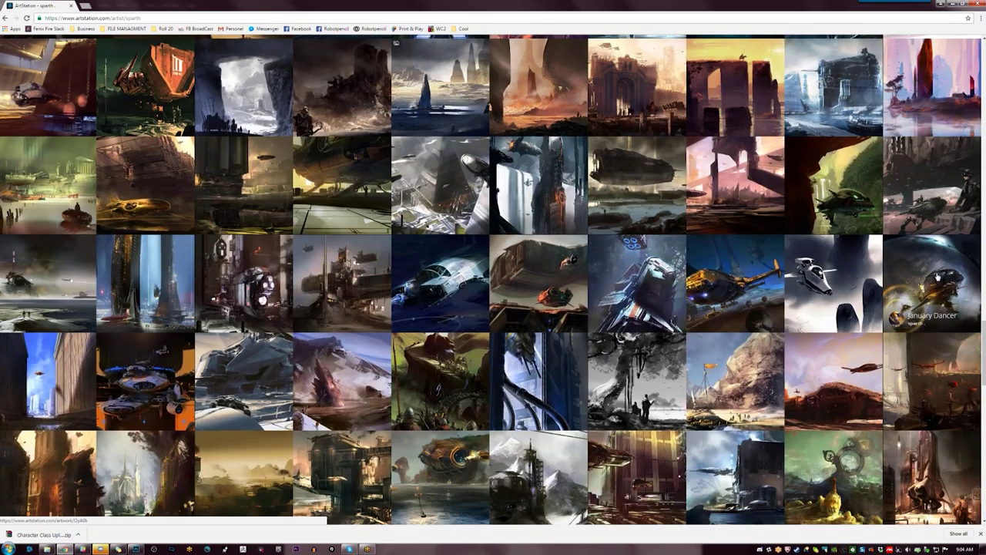
{"action": "scroll", "coordinate": [936, 278], "scroll_direction": "down", "scroll_amount": 3}
{"action": "scroll", "coordinate": [936, 277], "scroll_direction": "down", "scroll_amount": 1}
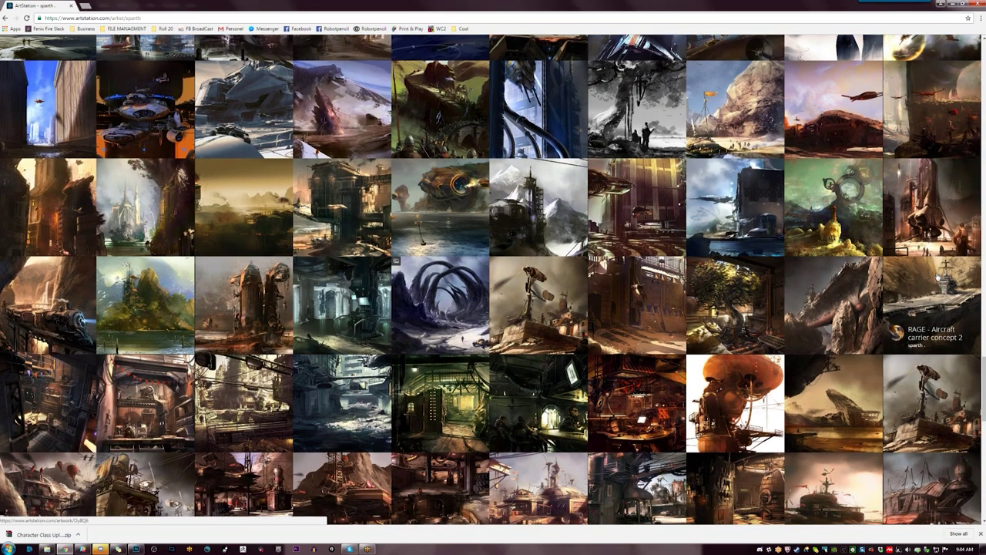
{"action": "scroll", "coordinate": [936, 277], "scroll_direction": "down", "scroll_amount": 3}
{"action": "scroll", "coordinate": [938, 278], "scroll_direction": "down", "scroll_amount": 2}
{"action": "scroll", "coordinate": [936, 277], "scroll_direction": "down", "scroll_amount": 1}
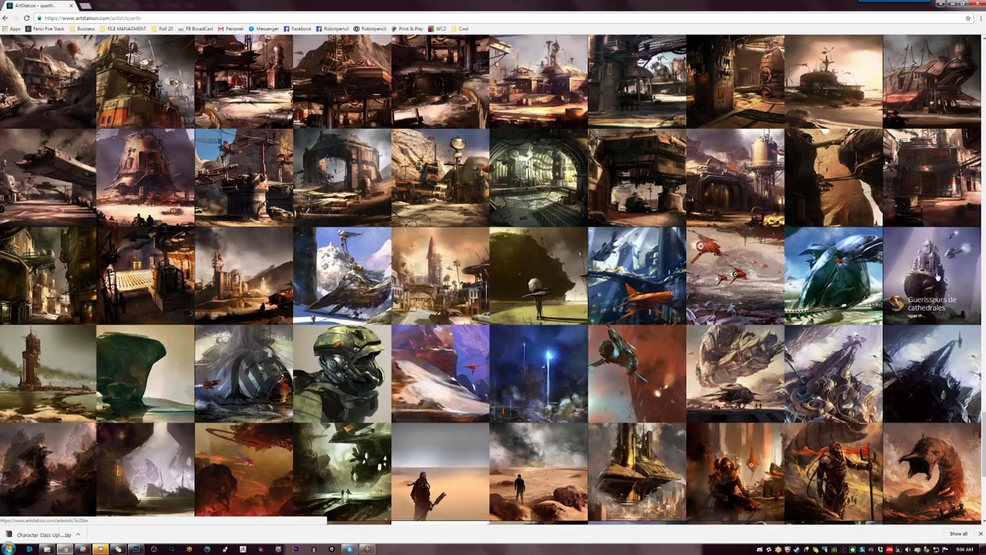
{"action": "scroll", "coordinate": [936, 277], "scroll_direction": "down", "scroll_amount": 1}
{"action": "scroll", "coordinate": [936, 277], "scroll_direction": "down", "scroll_amount": 2}
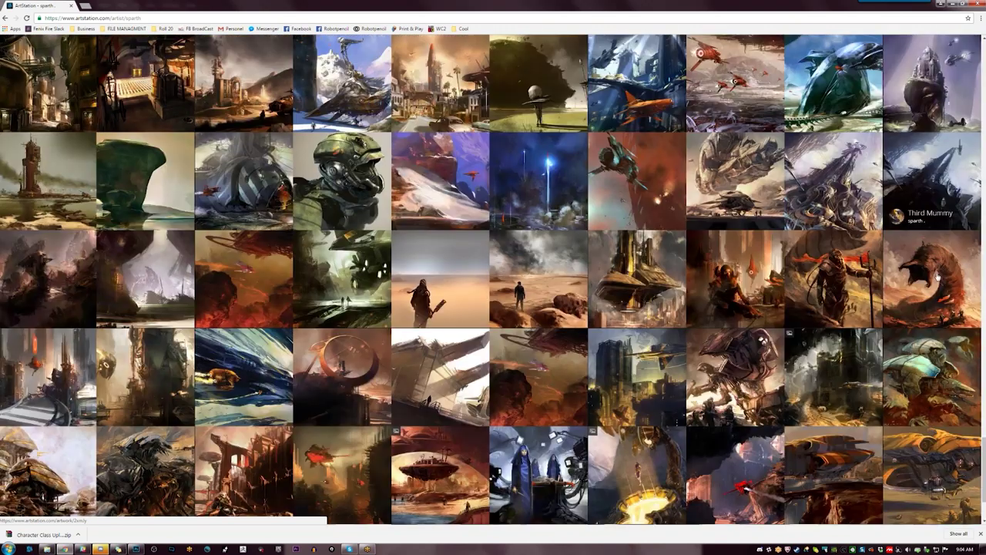
{"action": "scroll", "coordinate": [936, 278], "scroll_direction": "down", "scroll_amount": 1}
{"action": "scroll", "coordinate": [938, 277], "scroll_direction": "down", "scroll_amount": 1}
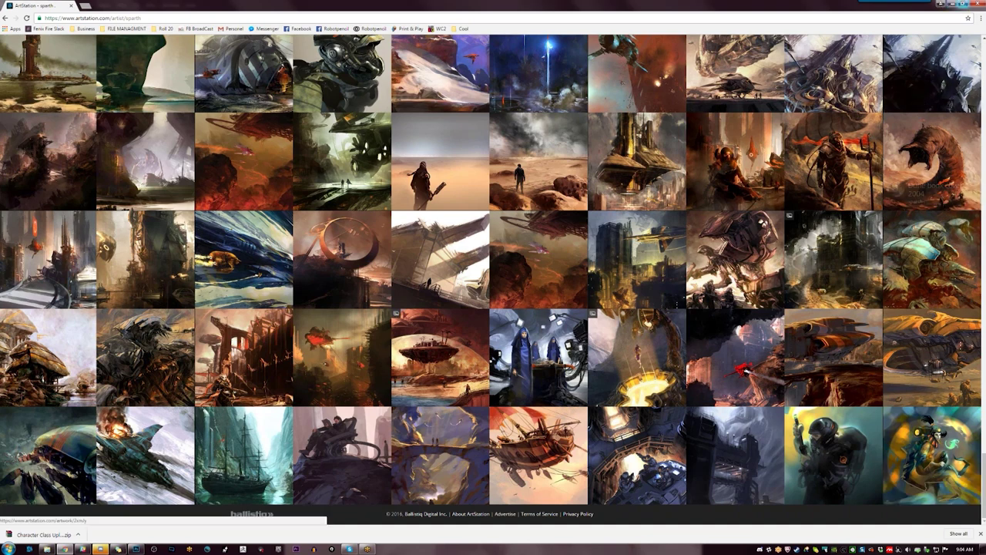
Switch to Photoshop, add a new layer and lay black-to-transparent gradients over the character sketch, fading downward from the canvas's upper edge
{"action": "left_click", "coordinate": [953, 5]}
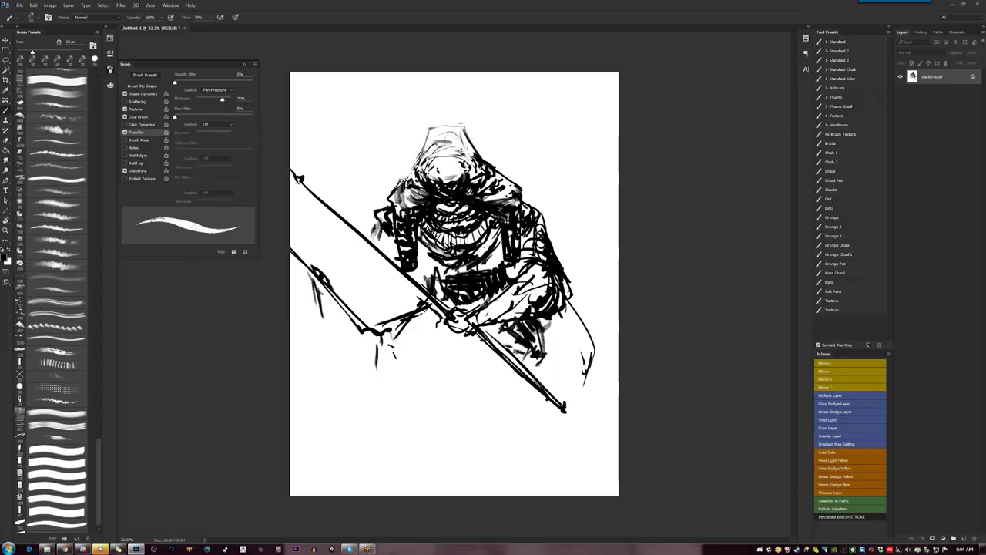
{"action": "key", "text": "g"}
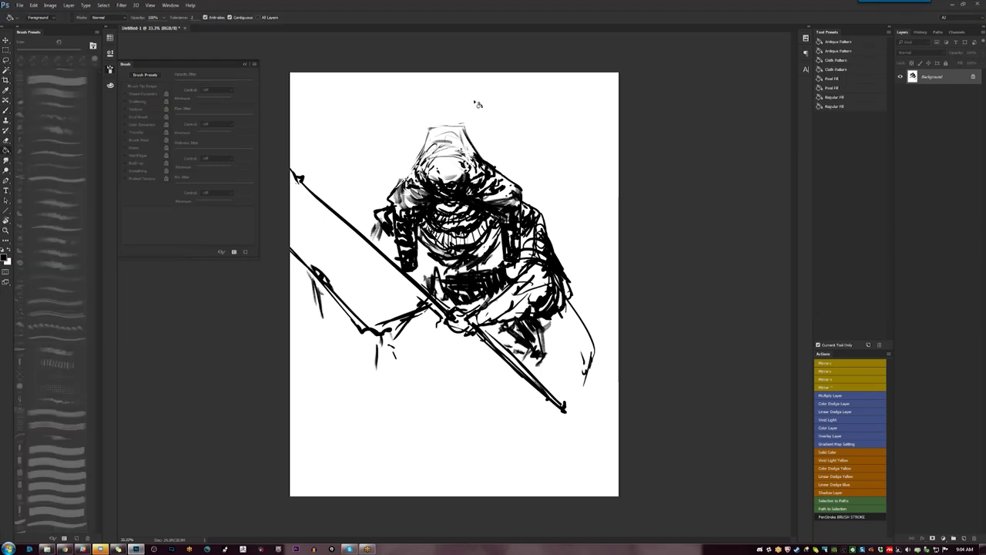
{"action": "key", "text": "ctrl+alt+shift+n"}
{"action": "key", "text": "shift+g"}
{"action": "key", "text": "shift+g"}
{"action": "left_click_drag", "start_coordinate": [472, 54], "coordinate": [472, 270]}
{"action": "left_click_drag", "start_coordinate": [496, 364], "coordinate": [513, 467]}
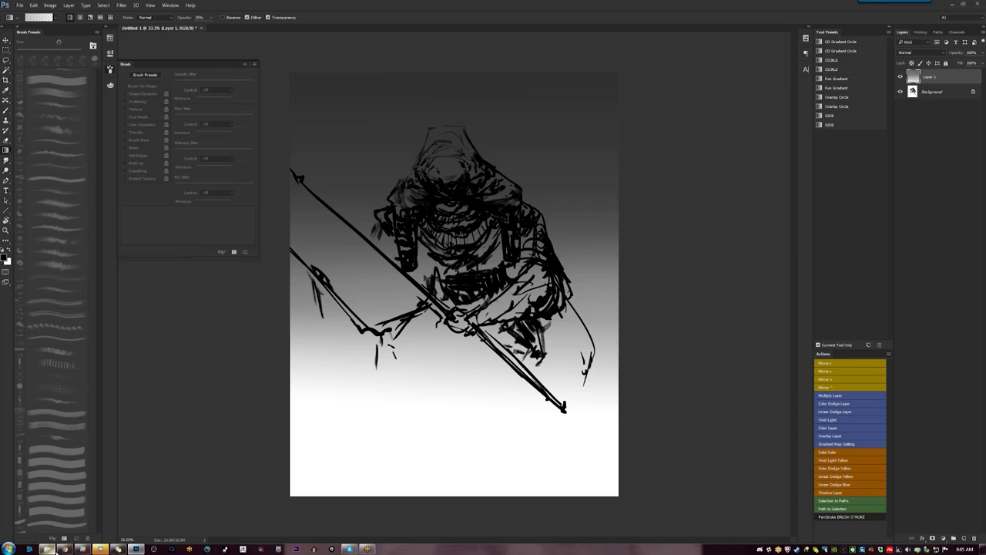
Switch back to ArtStation in the browser and open the liked works on the signed-in account's own profile
{"action": "left_click", "coordinate": [82, 549]}
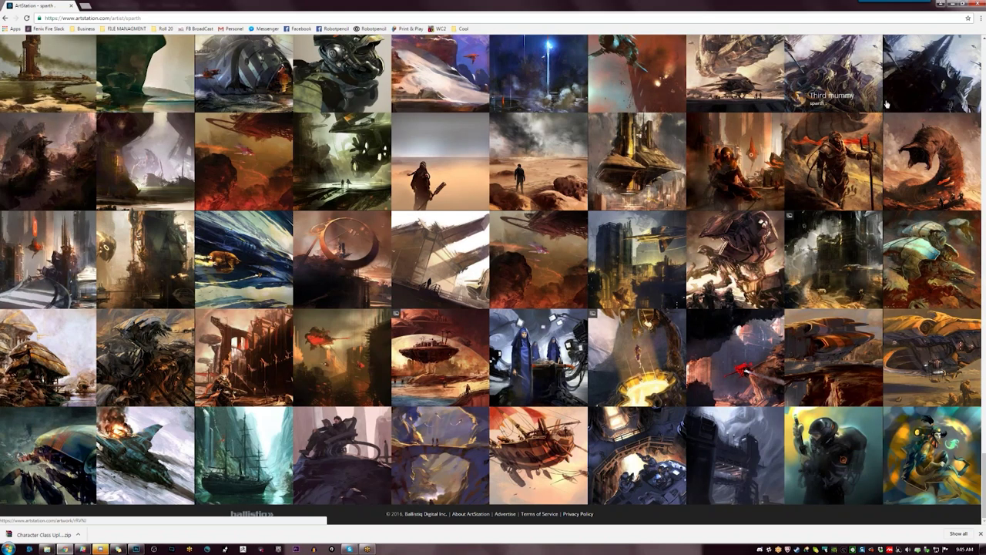
{"action": "scroll", "coordinate": [878, 106], "scroll_direction": "up", "scroll_amount": 15}
{"action": "mouse_move", "coordinate": [936, 44]}
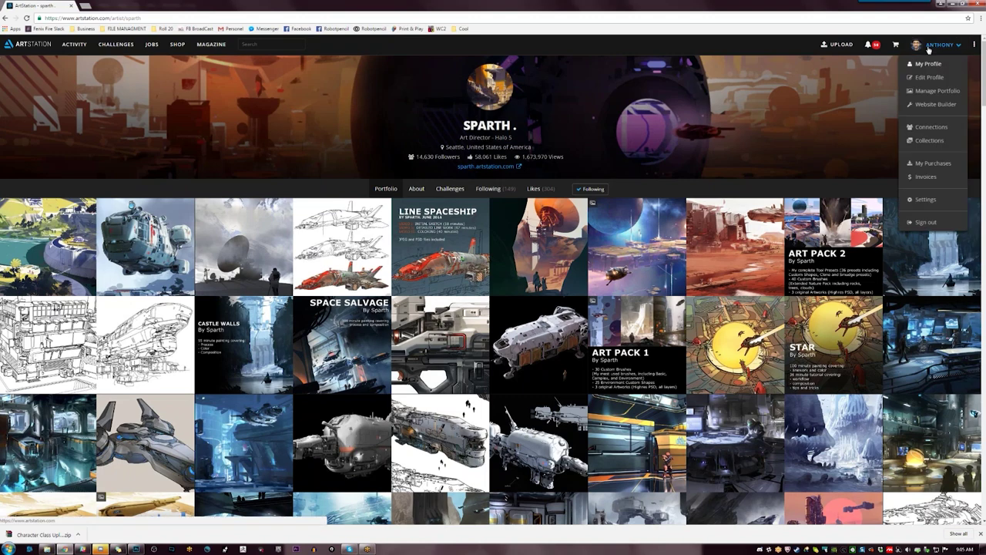
{"action": "left_click", "coordinate": [929, 63]}
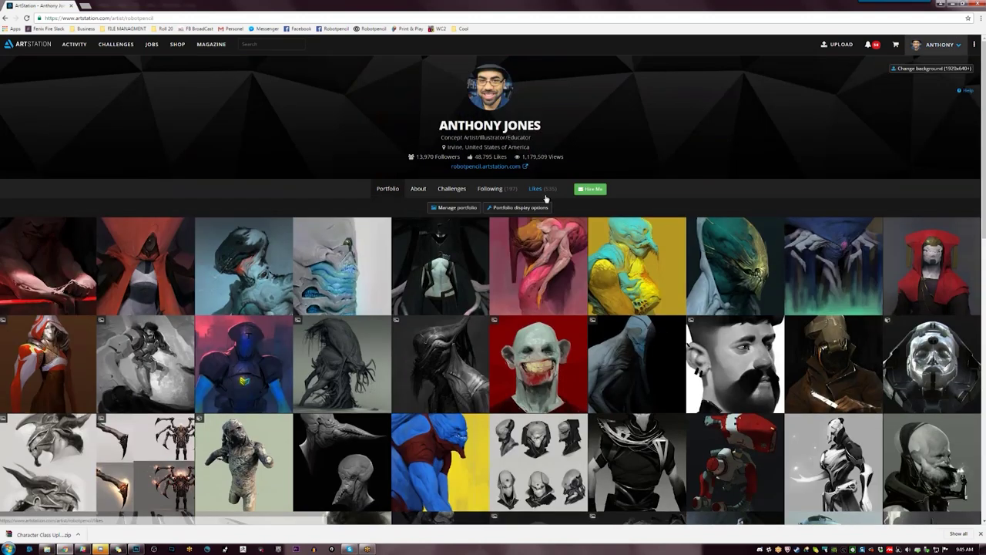
{"action": "left_click", "coordinate": [545, 197]}
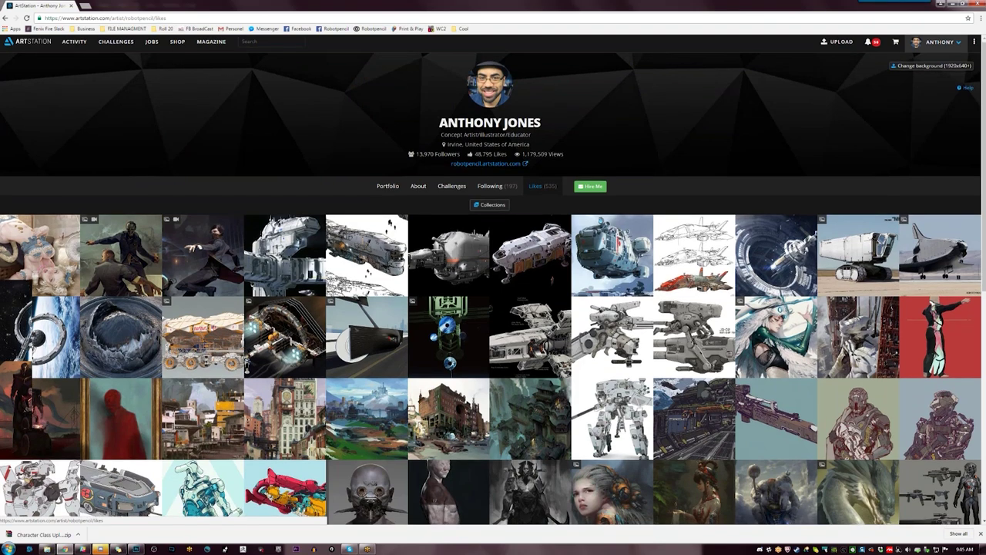
View the Tribute artwork from the liked works, return and browse the rows of liked works
{"action": "scroll", "coordinate": [711, 344], "scroll_direction": "down", "scroll_amount": 2}
{"action": "left_click", "coordinate": [711, 344]}
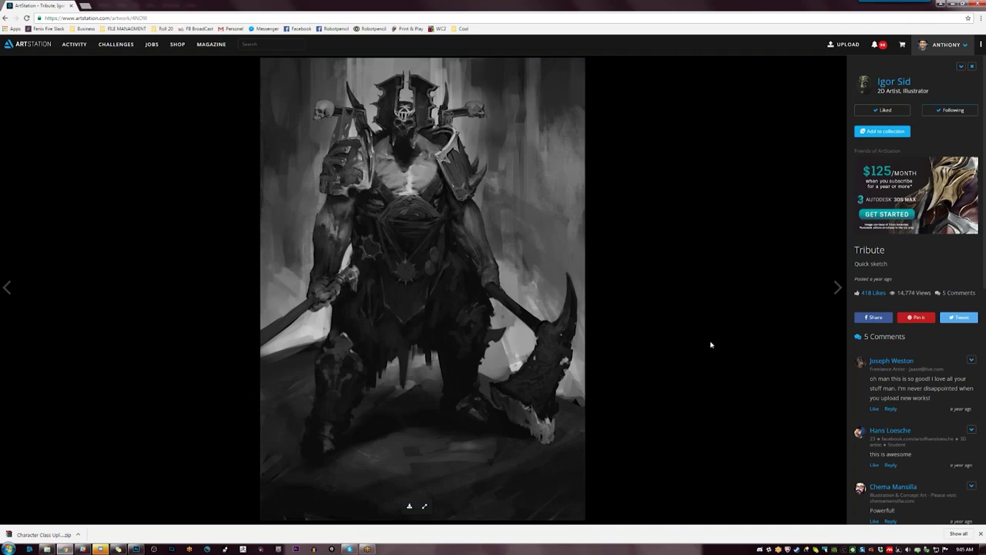
{"action": "left_click", "coordinate": [6, 18]}
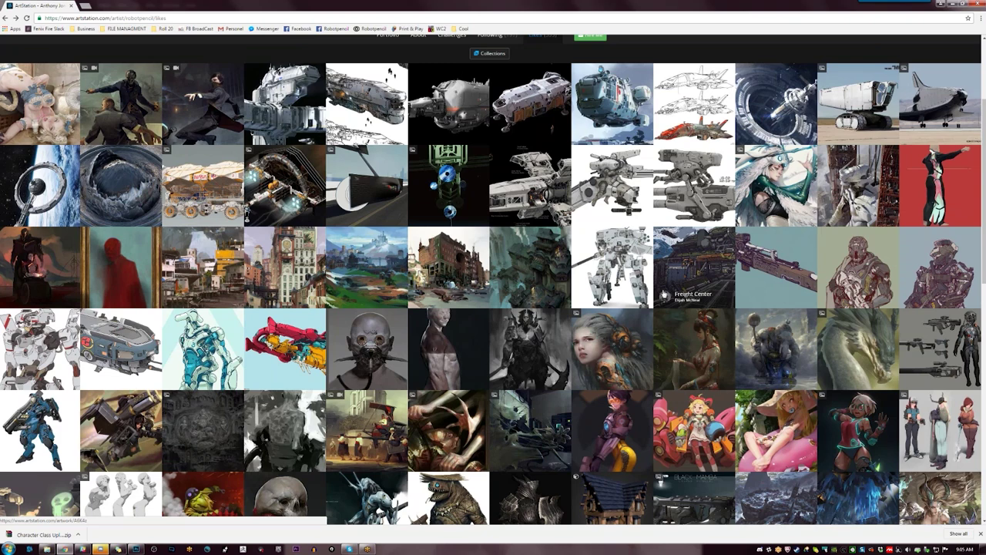
{"action": "scroll", "coordinate": [664, 295], "scroll_direction": "down", "scroll_amount": 3}
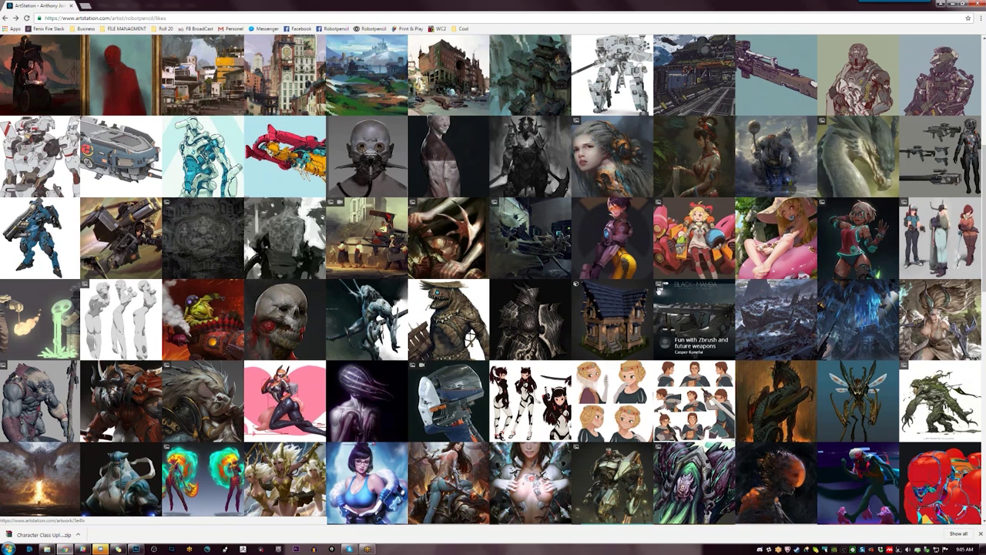
{"action": "scroll", "coordinate": [658, 290], "scroll_direction": "up", "scroll_amount": 5}
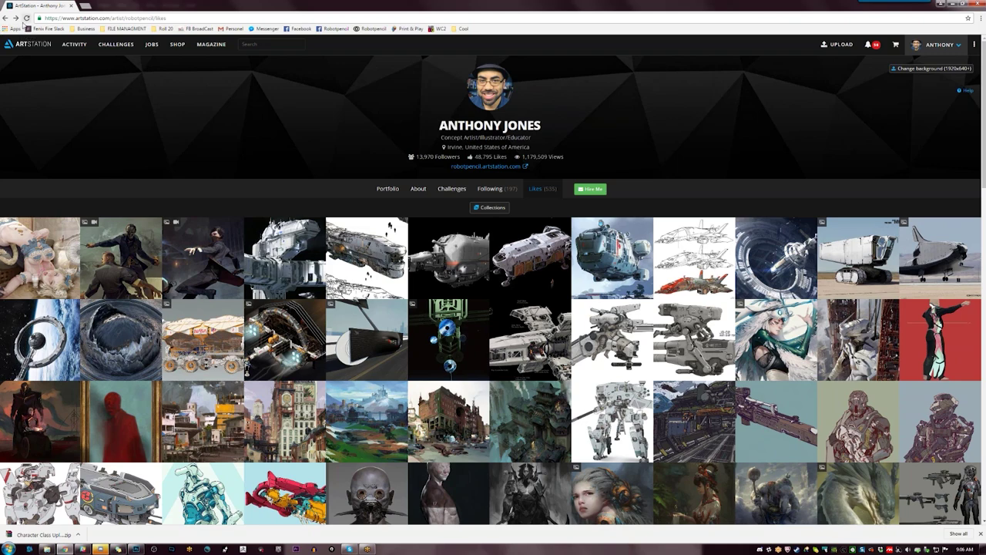
Reopen the Tribute artwork from the liked works and skim through its artist's portfolio
{"action": "scroll", "coordinate": [548, 413], "scroll_direction": "down", "scroll_amount": 2}
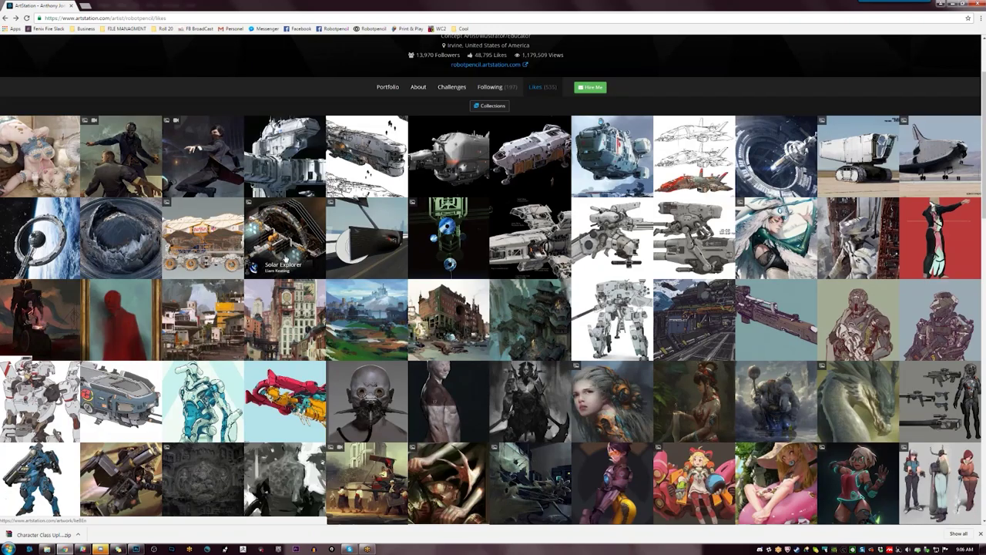
{"action": "left_click", "coordinate": [548, 413]}
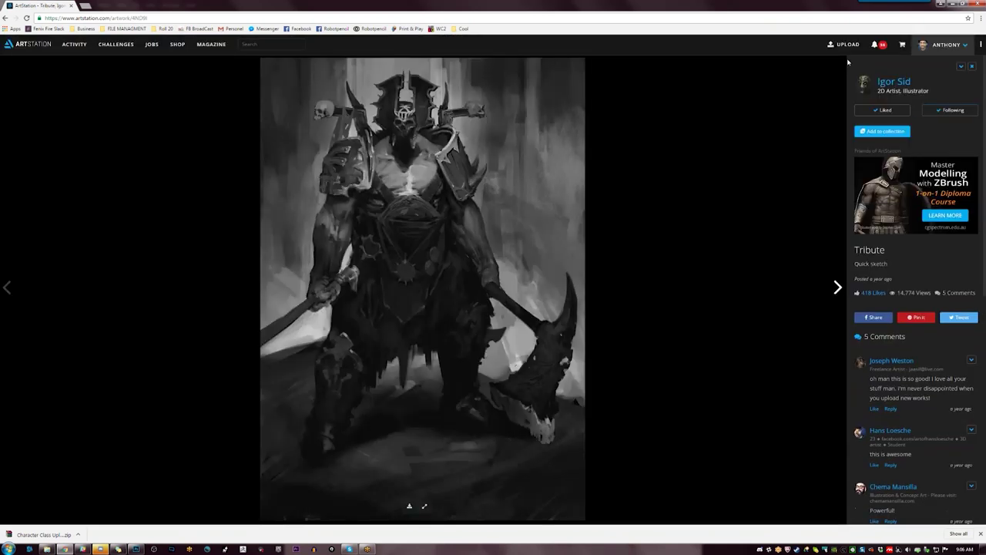
{"action": "left_click", "coordinate": [906, 91]}
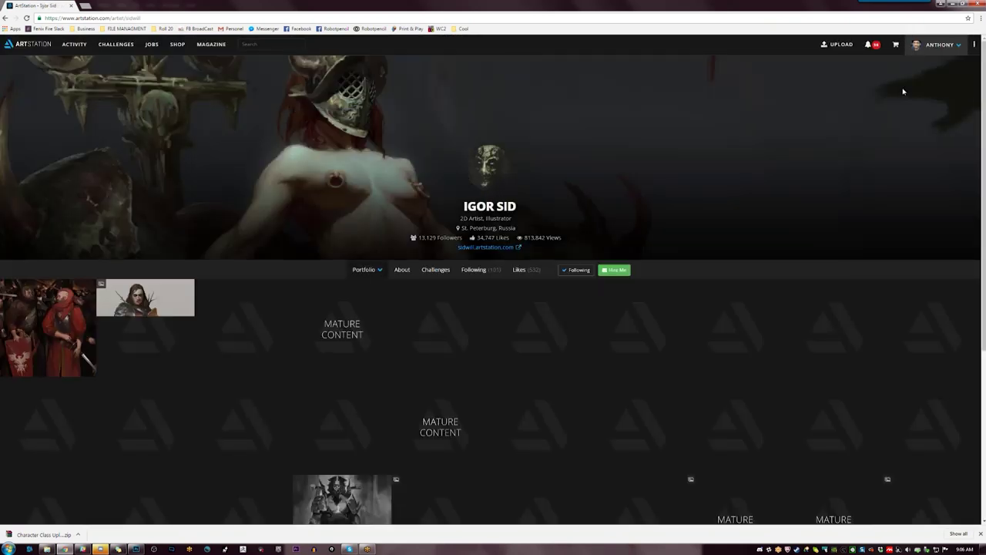
{"action": "scroll", "coordinate": [566, 314], "scroll_direction": "down", "scroll_amount": 3}
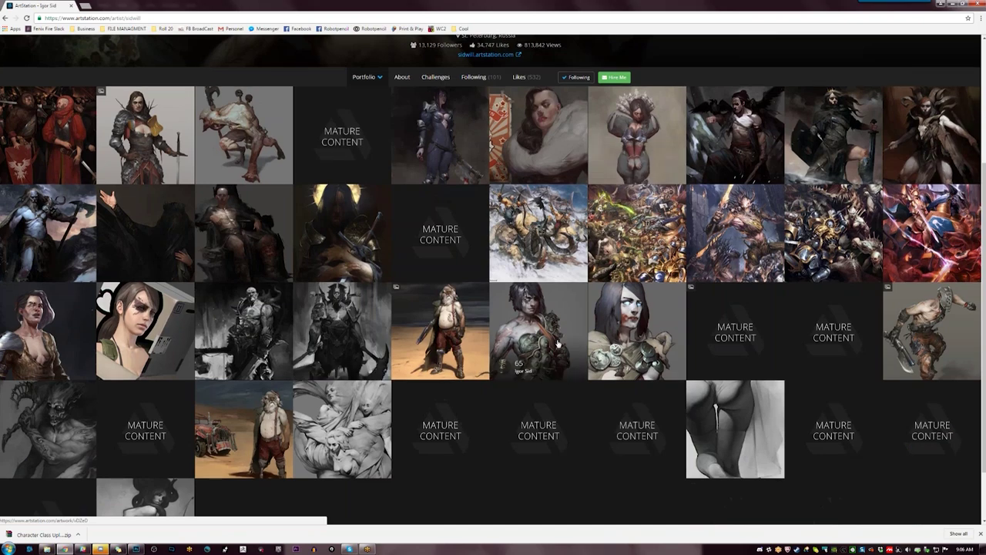
{"action": "scroll", "coordinate": [566, 324], "scroll_direction": "up", "scroll_amount": 3}
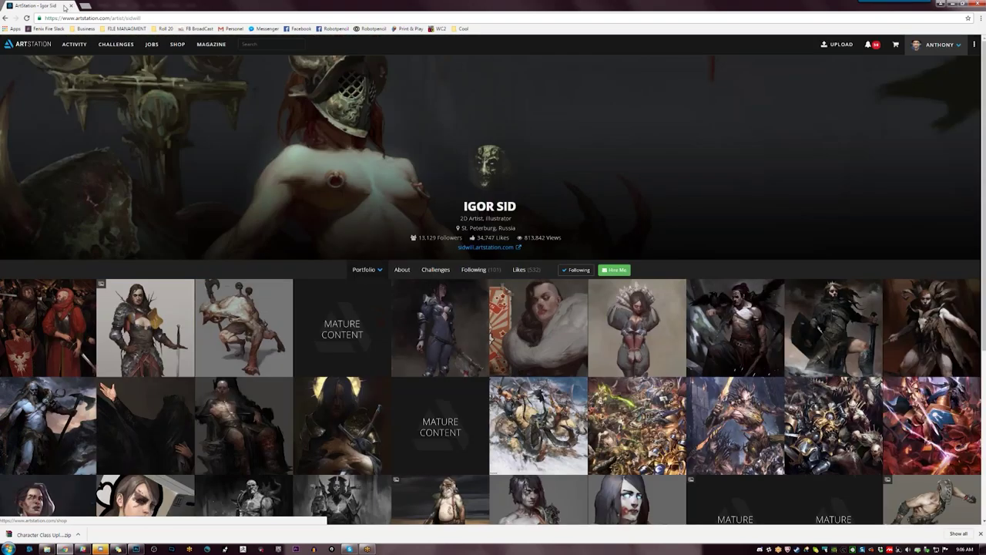
Open pinterest.com/Robotpencil/ in a new browser tab and view its Animation style board
{"action": "key", "text": "ctrl+t"}
{"action": "type", "text": "pinterest.com/Robotpencil/"}
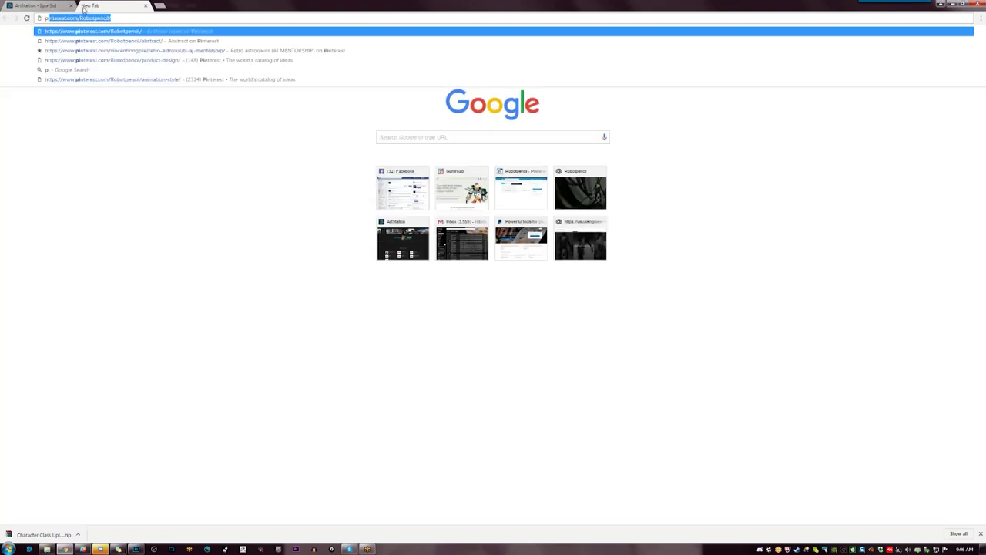
{"action": "left_click", "coordinate": [83, 32]}
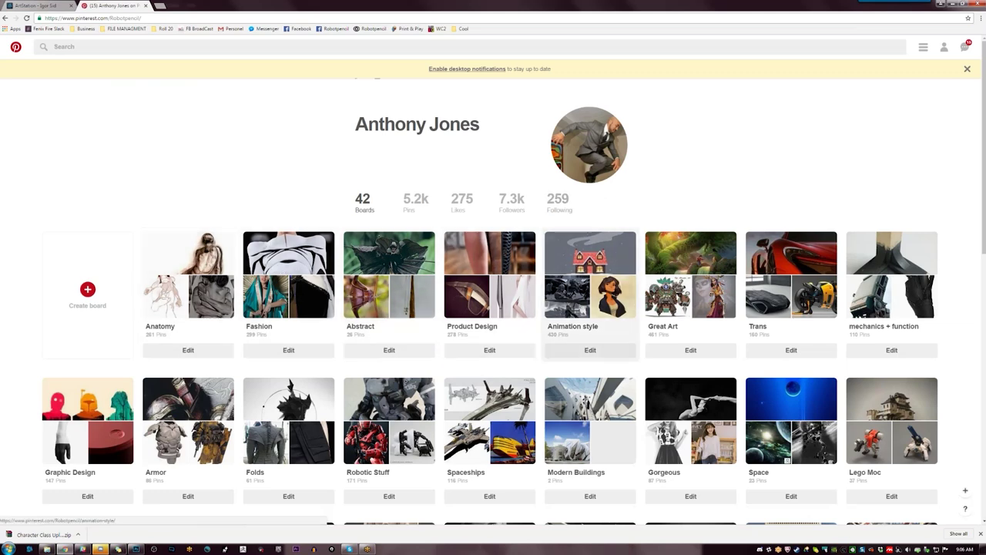
{"action": "left_click", "coordinate": [627, 322]}
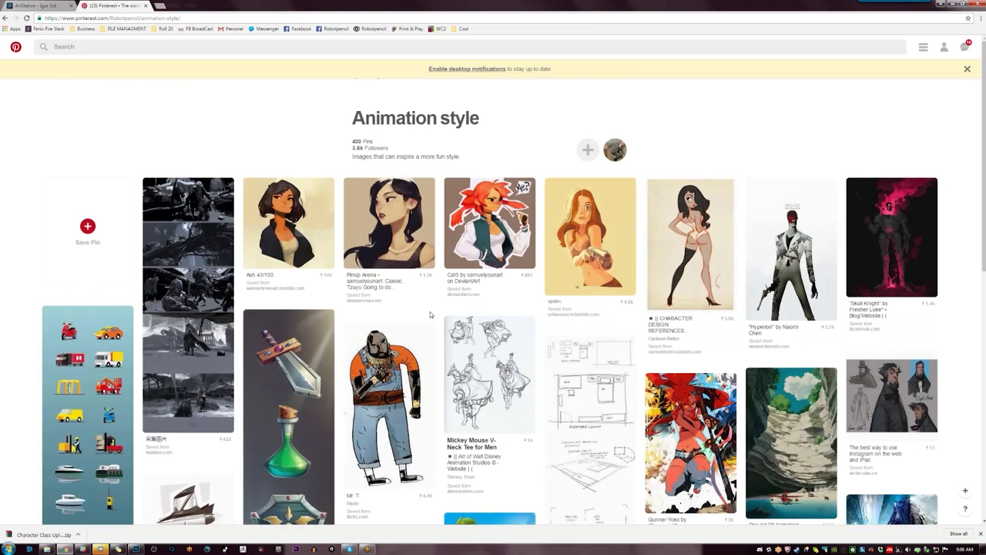
Open the pin of stacked grayscale scenes, check the pins from its source huaban.com and return to the pin
{"action": "left_click", "coordinate": [189, 247]}
{"action": "scroll", "coordinate": [551, 362], "scroll_direction": "down", "scroll_amount": 10}
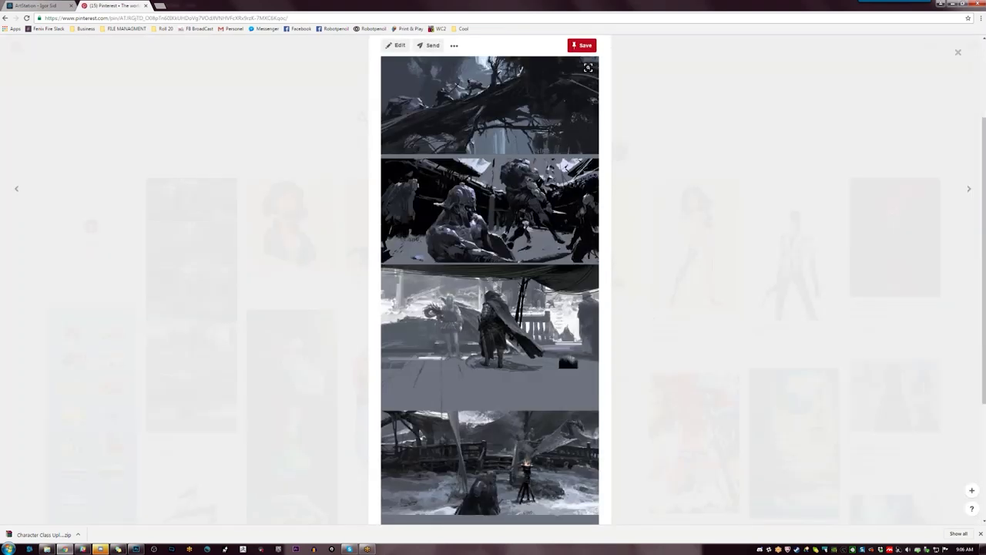
{"action": "left_click", "coordinate": [406, 290]}
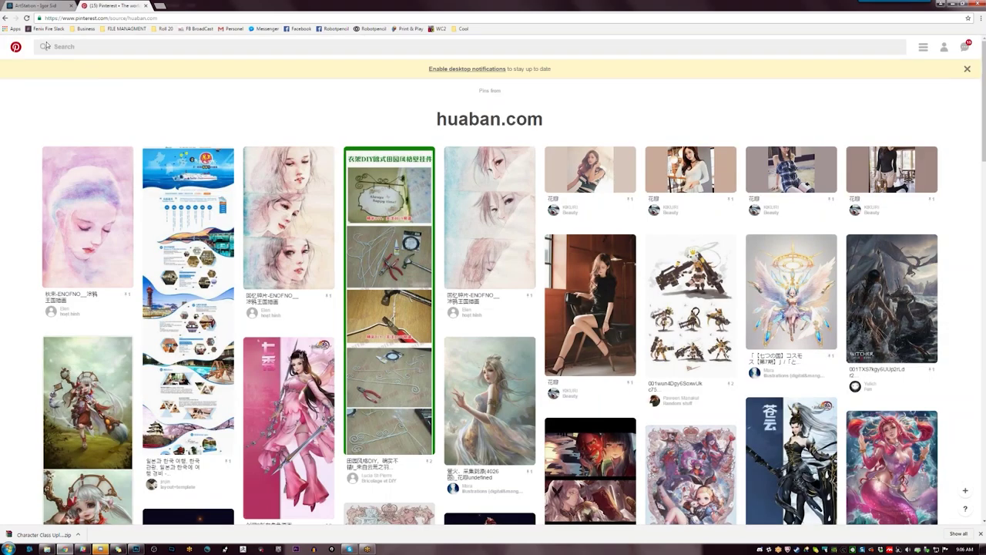
{"action": "left_click", "coordinate": [5, 17]}
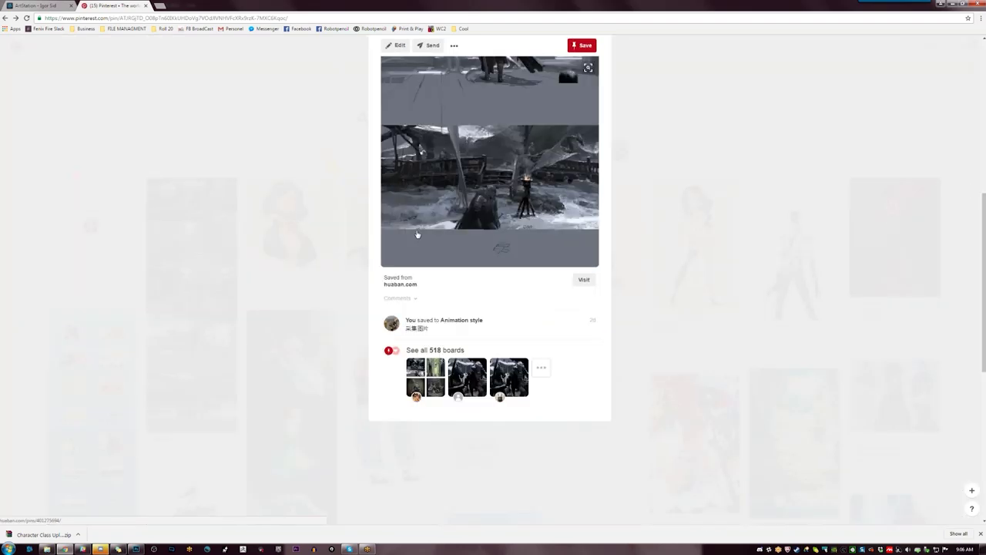
Search Google for the pin's image and view the first visually similar picture on its own
{"action": "right_click", "coordinate": [526, 236]}
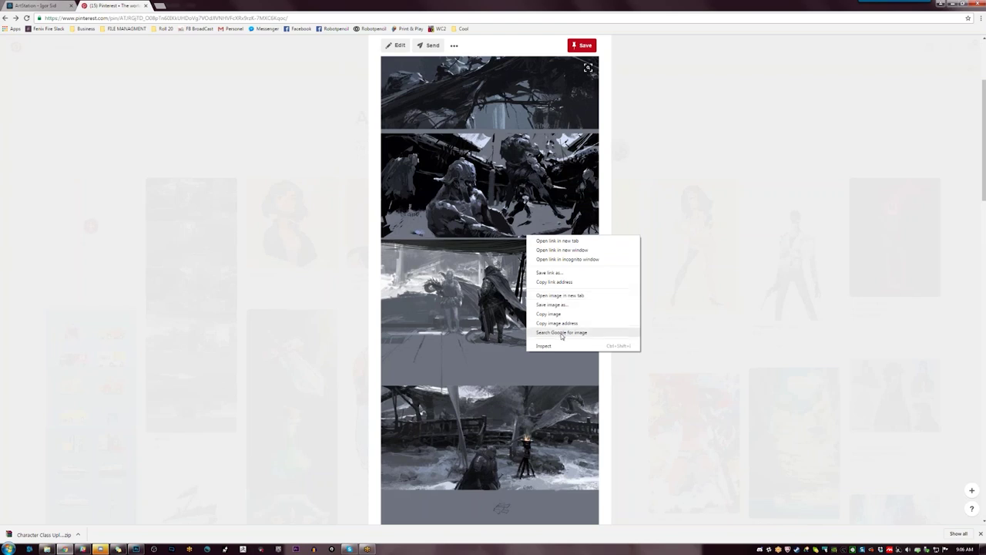
{"action": "left_click", "coordinate": [561, 333]}
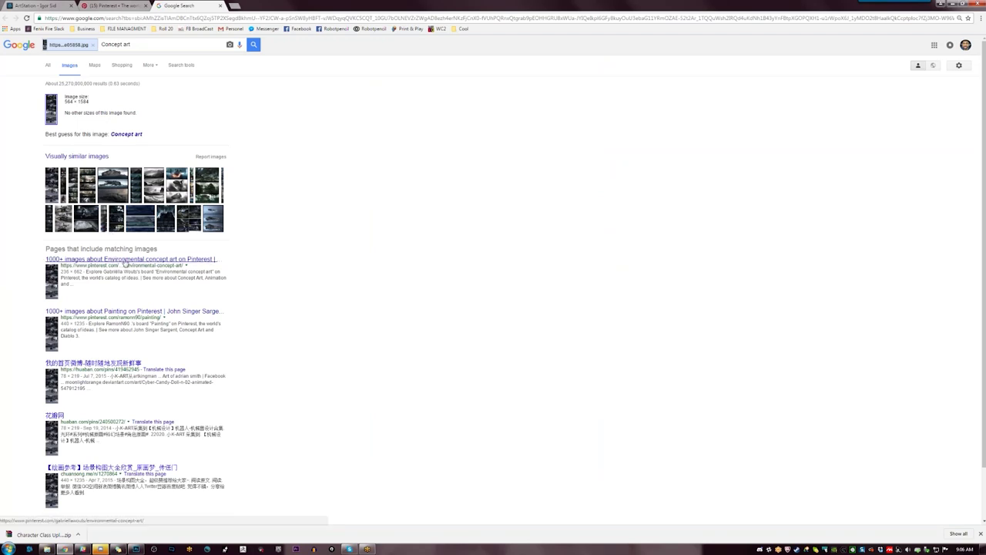
{"action": "scroll", "coordinate": [114, 362], "scroll_direction": "down", "scroll_amount": 1}
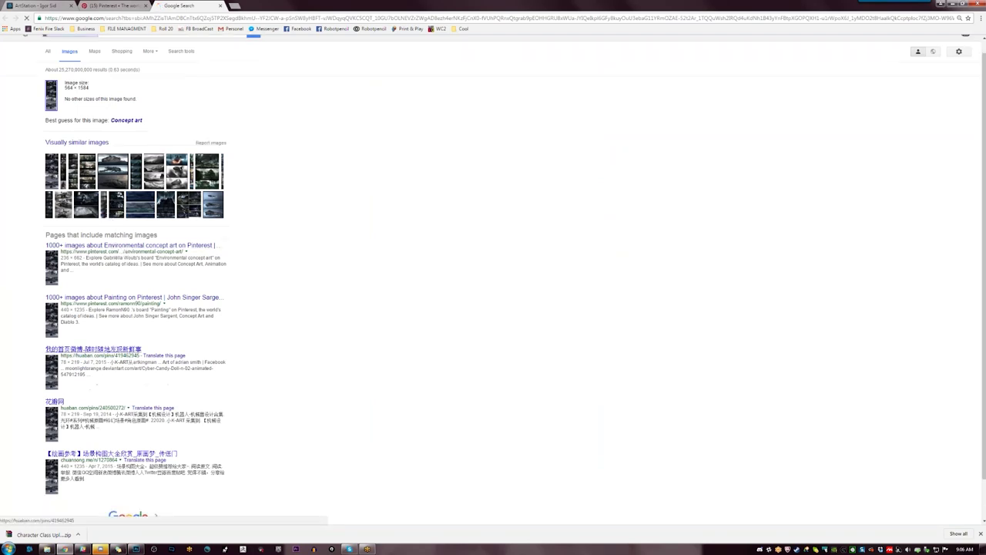
{"action": "scroll", "coordinate": [112, 353], "scroll_direction": "up", "scroll_amount": 1}
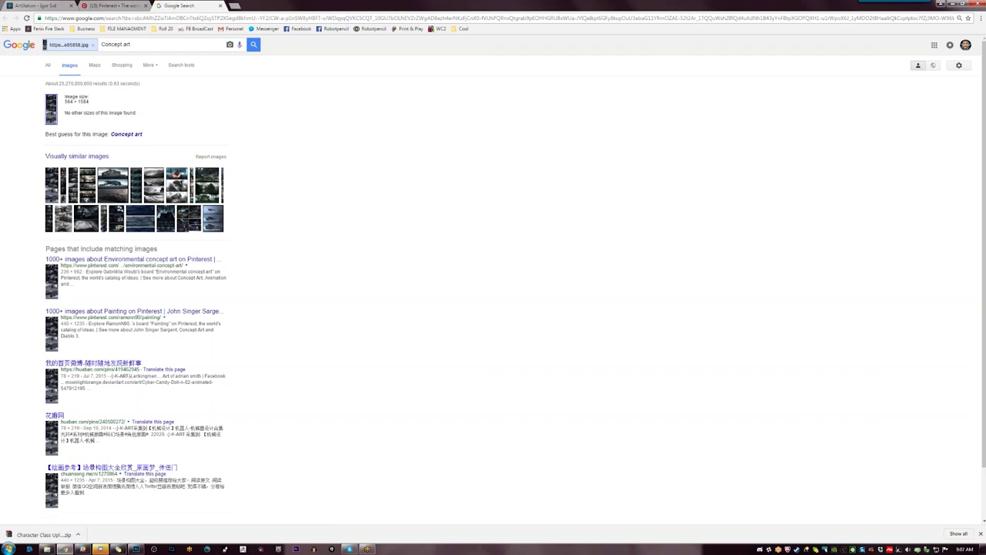
{"action": "left_click", "coordinate": [53, 194]}
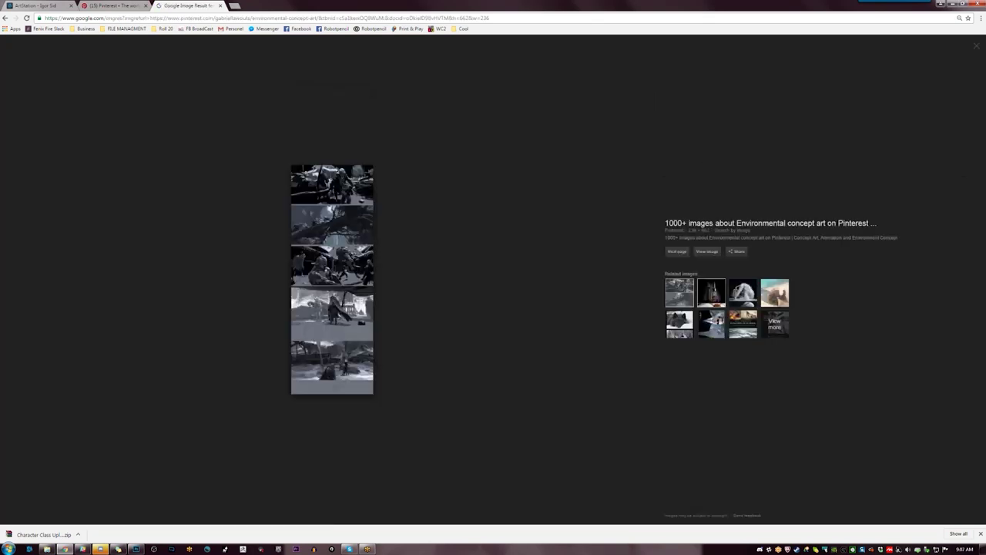
{"action": "left_click", "coordinate": [707, 252]}
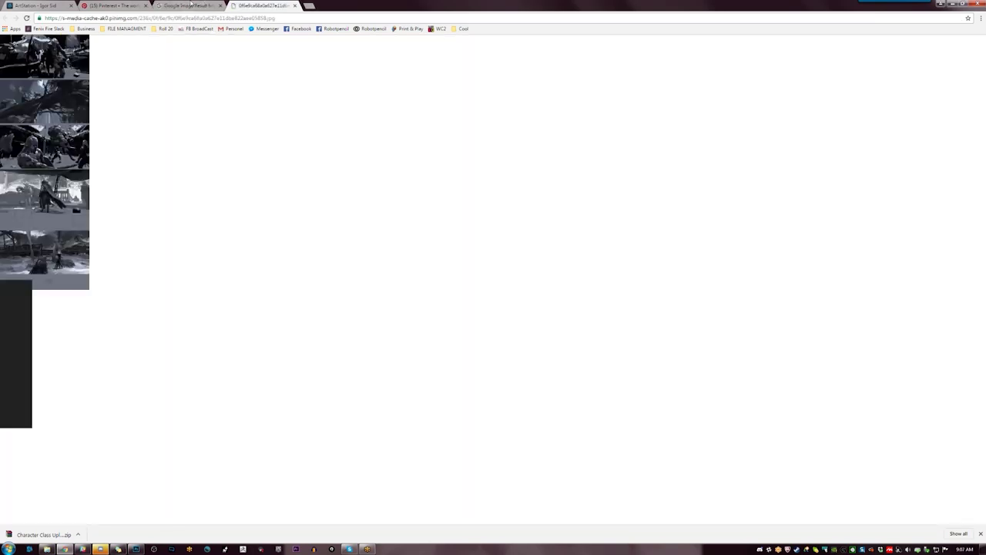
Take the image search back to its results page and return to the grayscale scenes pin on Pinterest
{"action": "left_click", "coordinate": [191, 6]}
{"action": "left_click", "coordinate": [116, 5]}
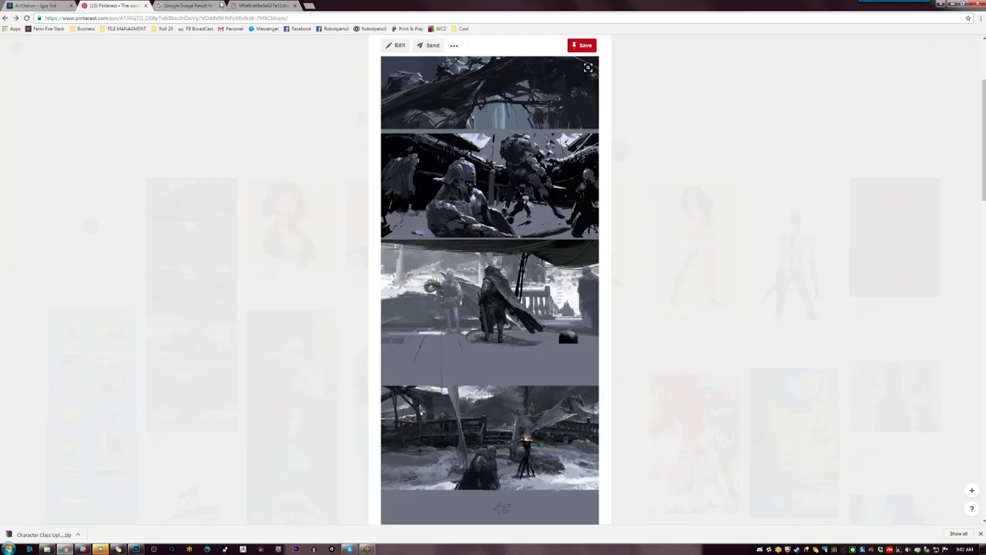
{"action": "left_click", "coordinate": [221, 6]}
{"action": "left_click", "coordinate": [6, 17]}
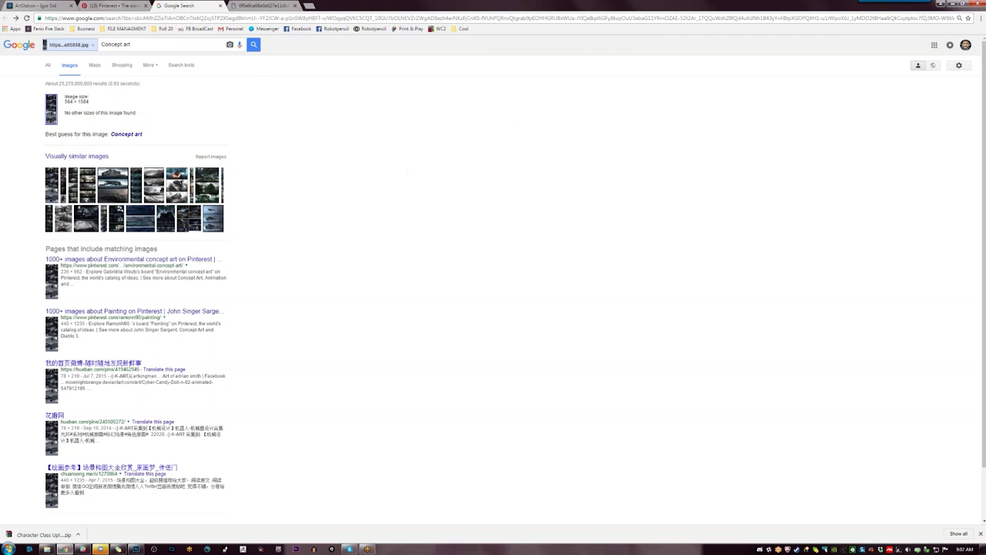
{"action": "left_click", "coordinate": [108, 6]}
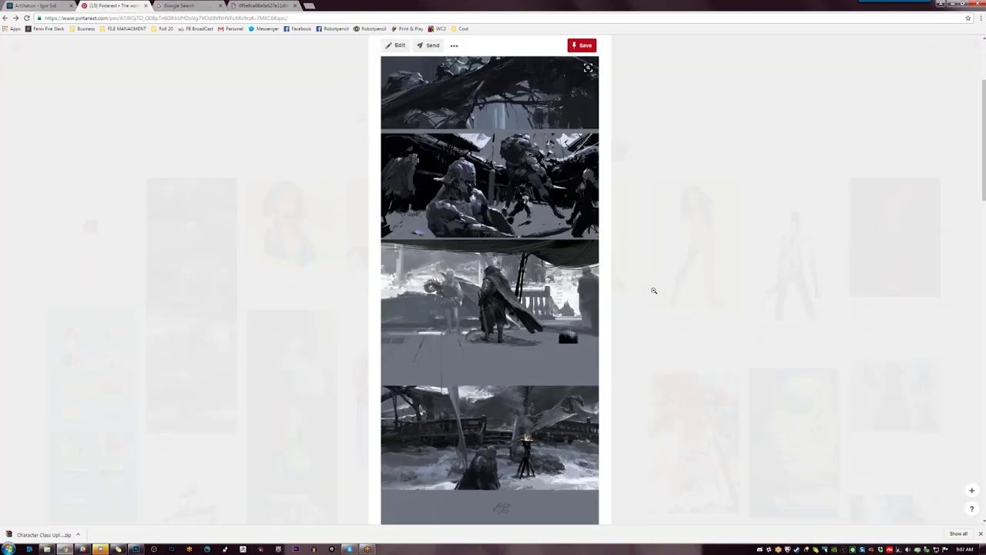
Examine the lighting and value grouping in the pin's grayscale scenes and look at the related pins below
{"action": "scroll", "coordinate": [625, 275], "scroll_direction": "down", "scroll_amount": 2}
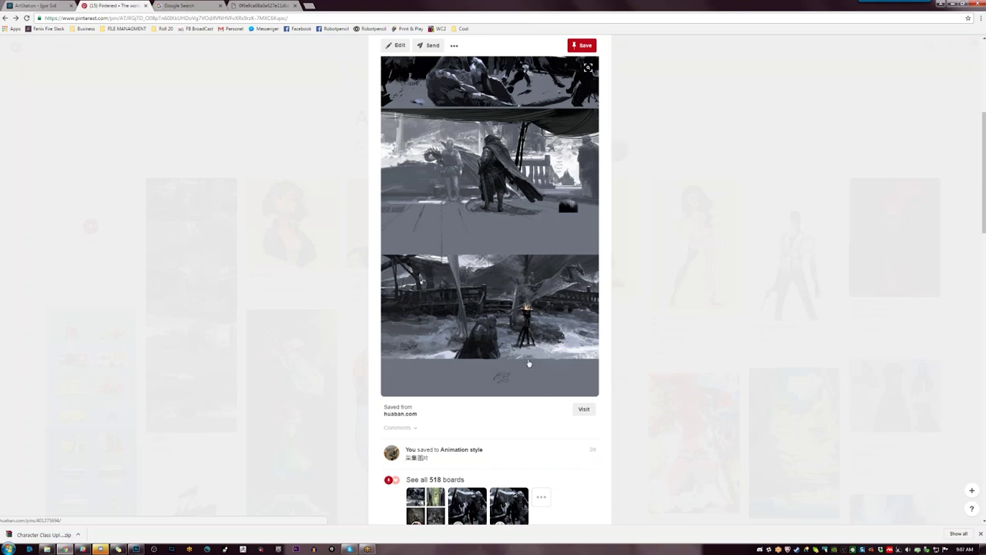
{"action": "scroll", "coordinate": [470, 181], "scroll_direction": "up", "scroll_amount": 1}
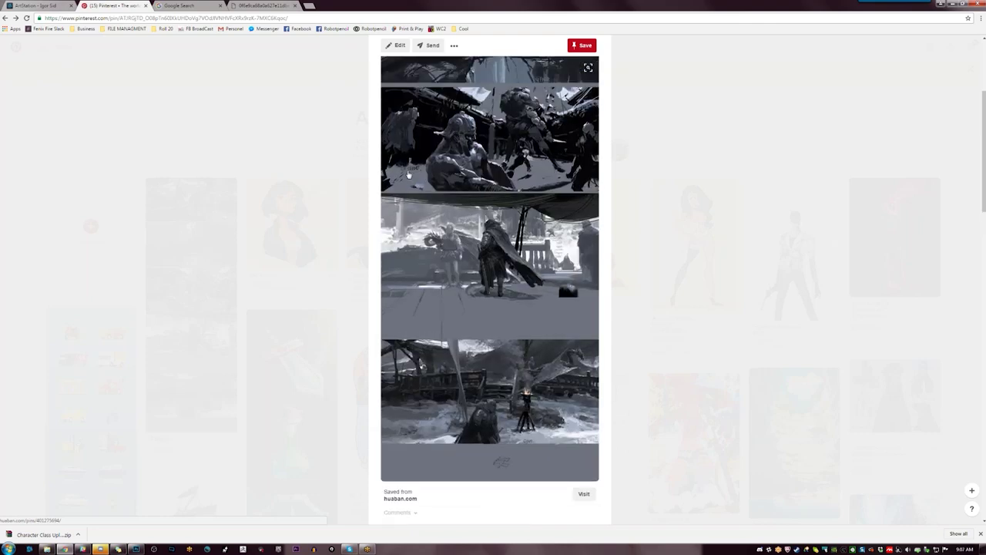
{"action": "scroll", "coordinate": [467, 200], "scroll_direction": "down", "scroll_amount": 5}
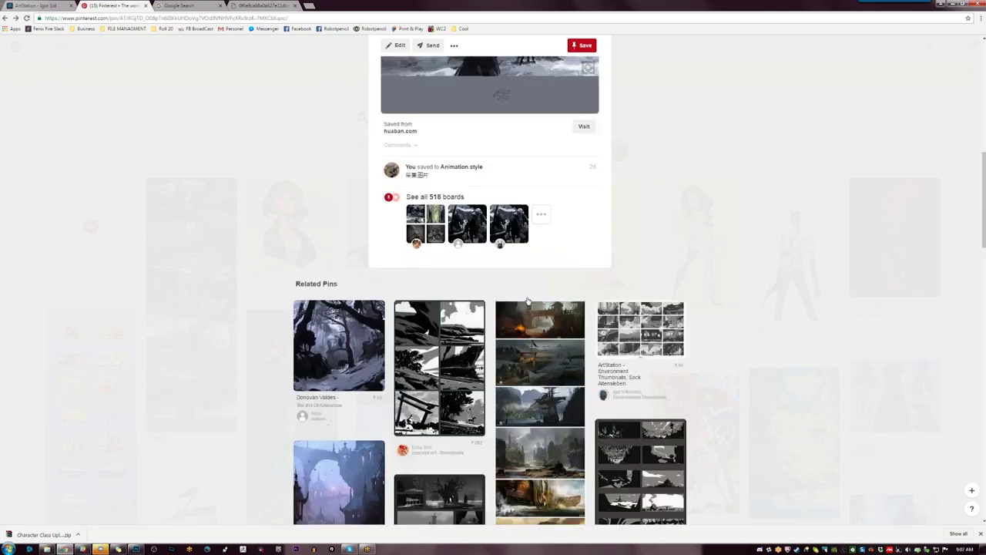
{"action": "scroll", "coordinate": [528, 300], "scroll_direction": "down", "scroll_amount": 1}
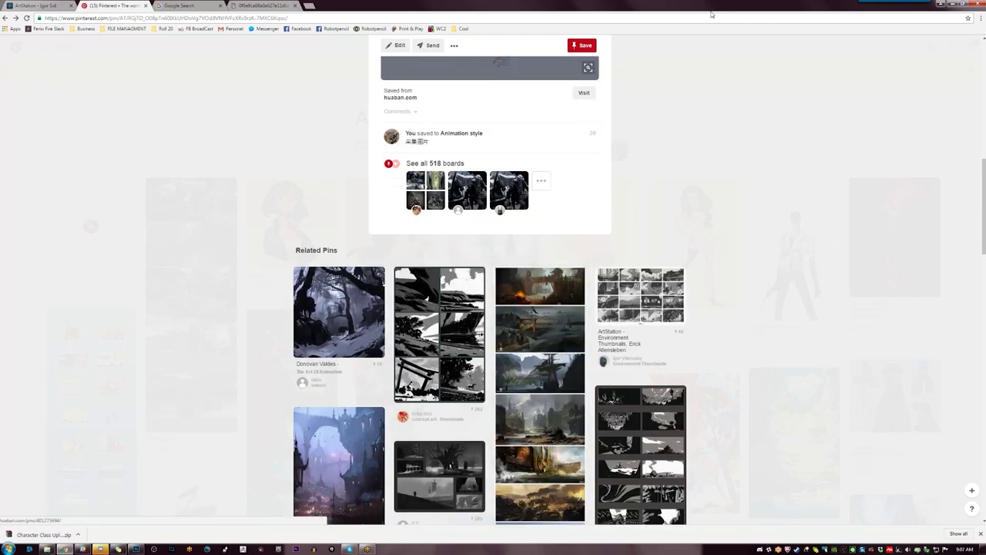
Look over the pin's grayscale scenes once more and return to the character sketch in Photoshop
{"action": "scroll", "coordinate": [691, 168], "scroll_direction": "up", "scroll_amount": 1}
{"action": "scroll", "coordinate": [691, 168], "scroll_direction": "up", "scroll_amount": 6}
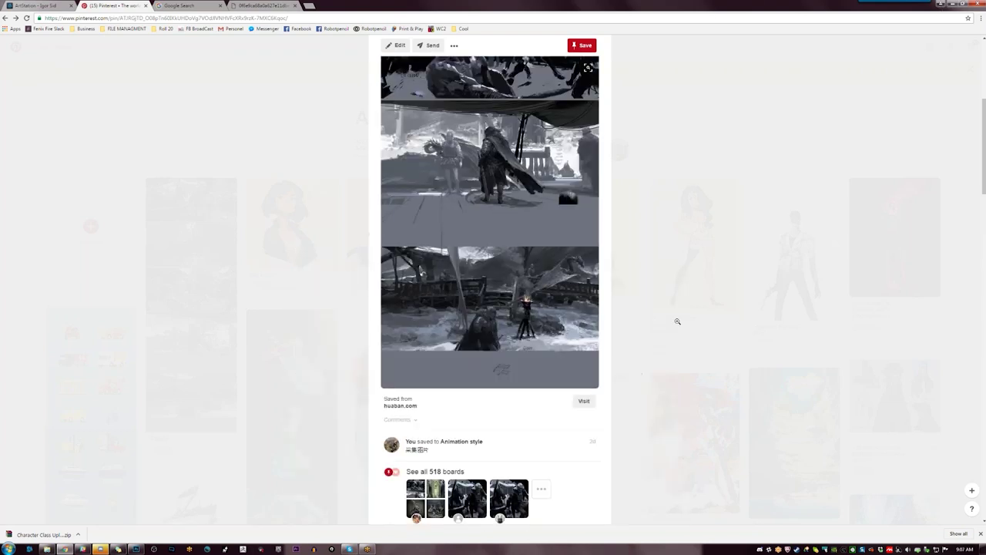
{"action": "left_click", "coordinate": [953, 3]}
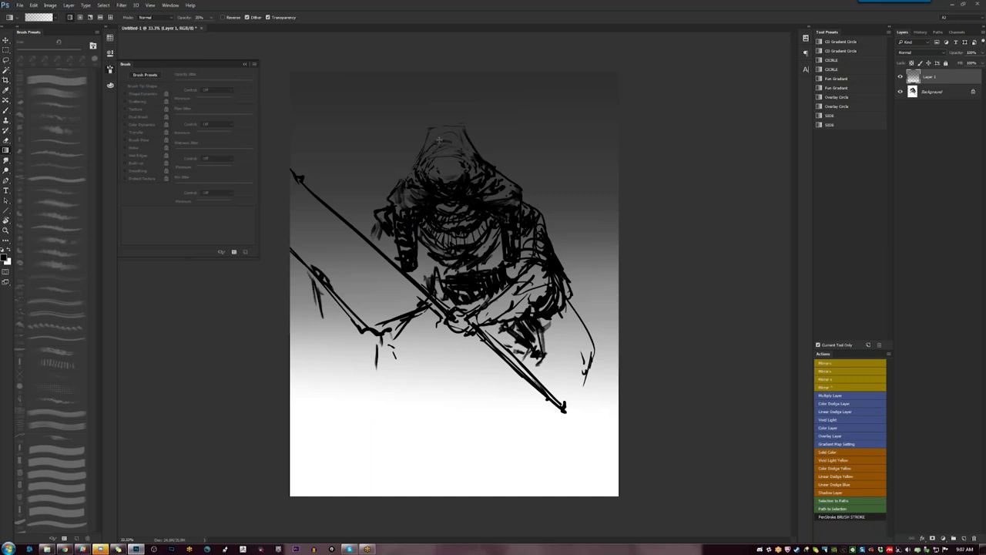
Brush loose dark shading behind the hooded figure's shoulder and along the weapon's upper shaft with an enlarged brush
{"action": "key", "text": "b"}
{"action": "key", "text": "bracketright"}
{"action": "key", "text": "bracketright"}
{"action": "key", "text": "bracketright"}
{"action": "key", "text": "bracketright"}
{"action": "left_click_drag", "start_coordinate": [397, 173], "coordinate": [390, 190]}
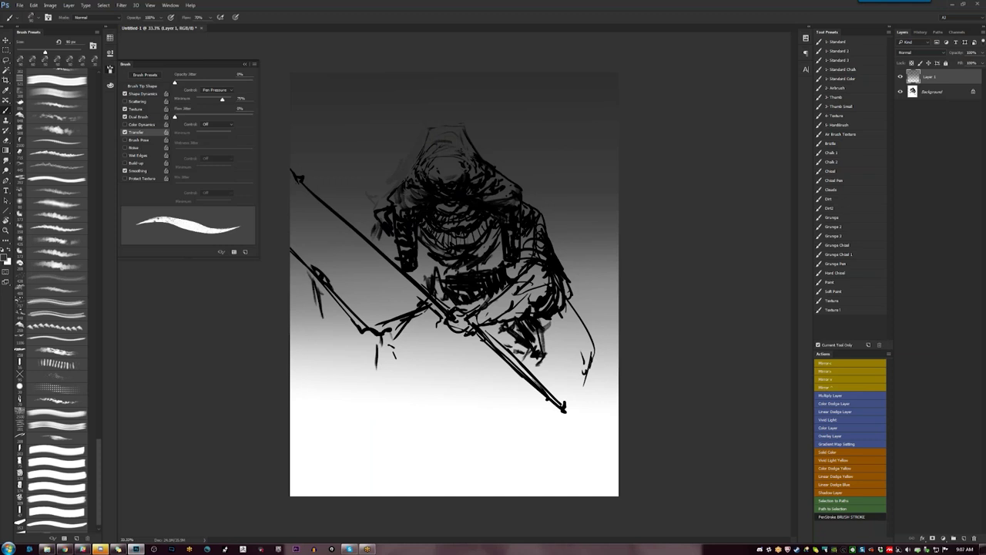
{"action": "left_click_drag", "start_coordinate": [302, 178], "coordinate": [365, 229]}
Add short white and black accent strokes around and below the hands gripping the weapon
{"action": "key", "text": "d"}
{"action": "key", "text": "x"}
{"action": "mouse_move", "coordinate": [467, 334]}
{"action": "left_mouse_down"}
{"action": "mouse_move", "coordinate": [533, 316]}
{"action": "mouse_move", "coordinate": [488, 333]}
{"action": "mouse_move", "coordinate": [425, 325]}
{"action": "mouse_move", "coordinate": [474, 347]}
{"action": "left_mouse_up"}
{"action": "key", "text": "d"}
{"action": "left_click_drag", "start_coordinate": [438, 310], "coordinate": [410, 338]}
Paint a thin white rim light along the hood's outer slope and across its flat peak with a small brush
{"action": "key", "text": "x"}
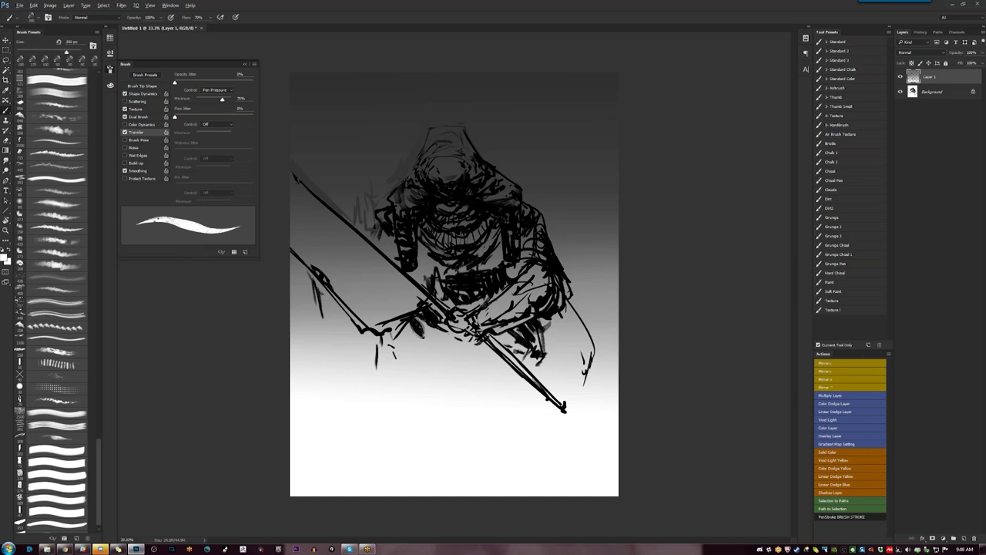
{"action": "key", "text": "bracketleft"}
{"action": "key", "text": "bracketleft"}
{"action": "key", "text": "bracketleft"}
{"action": "key", "text": "bracketleft"}
{"action": "key", "text": "bracketleft"}
{"action": "key", "text": "bracketleft"}
{"action": "key", "text": "bracketleft"}
{"action": "key", "text": "bracketleft"}
{"action": "key", "text": "bracketleft"}
{"action": "key", "text": "bracketleft"}
{"action": "key", "text": "bracketright"}
{"action": "key", "text": "bracketright"}
{"action": "key", "text": "bracketright"}
{"action": "key", "text": "bracketright"}
{"action": "left_click_drag", "start_coordinate": [416, 168], "coordinate": [389, 197]}
{"action": "key", "text": "ctrl+z"}
{"action": "mouse_move", "coordinate": [399, 185]}
{"action": "left_mouse_down"}
{"action": "mouse_move", "coordinate": [391, 193]}
{"action": "mouse_move", "coordinate": [401, 180]}
{"action": "left_mouse_up"}
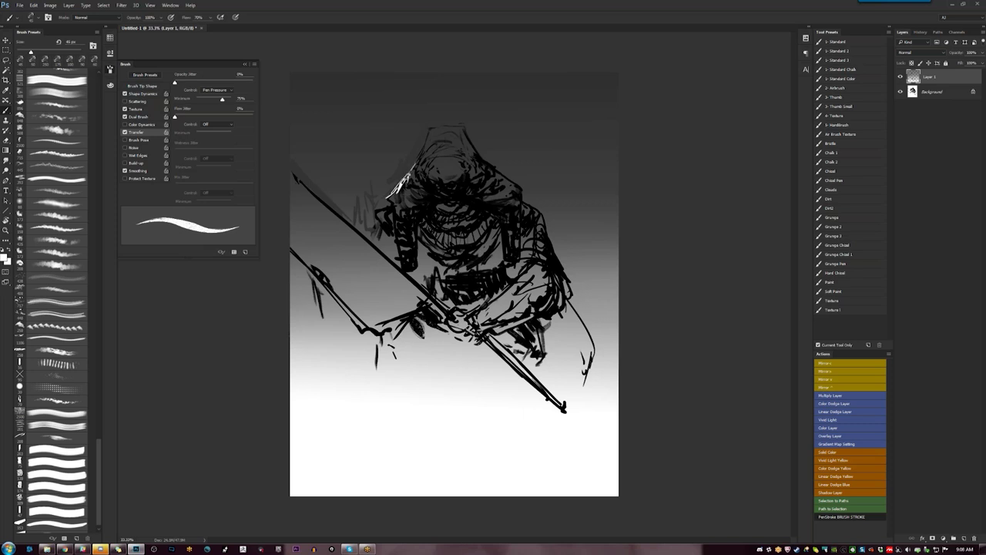
{"action": "left_click_drag", "start_coordinate": [431, 127], "coordinate": [457, 125]}
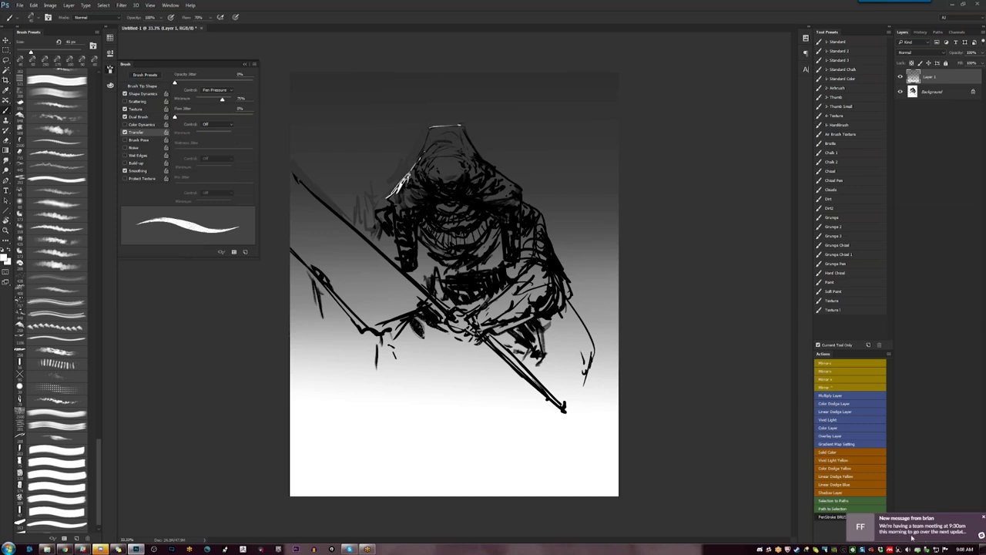
Check the new team message in Slack and return to the drawing in Photoshop
{"action": "left_click", "coordinate": [100, 549]}
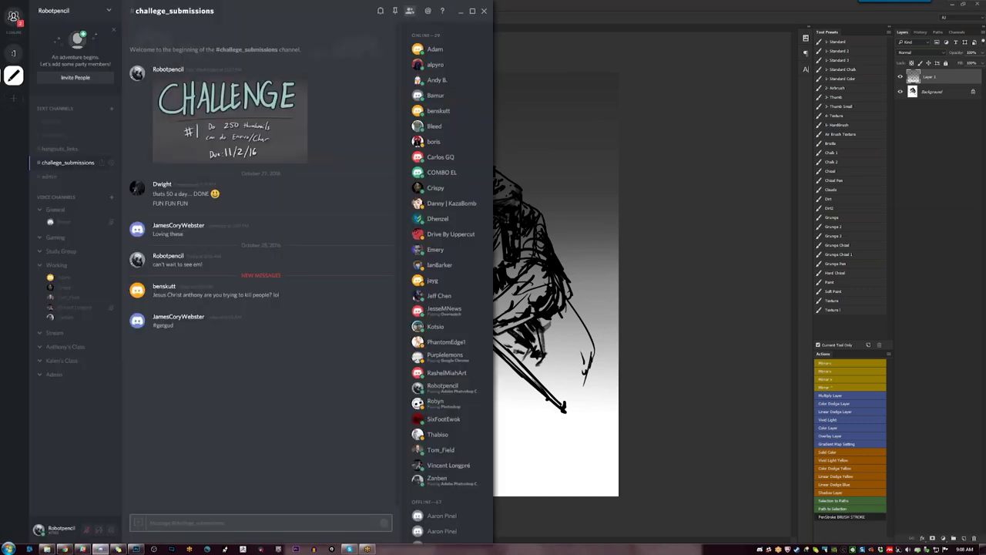
{"action": "left_click", "coordinate": [100, 548]}
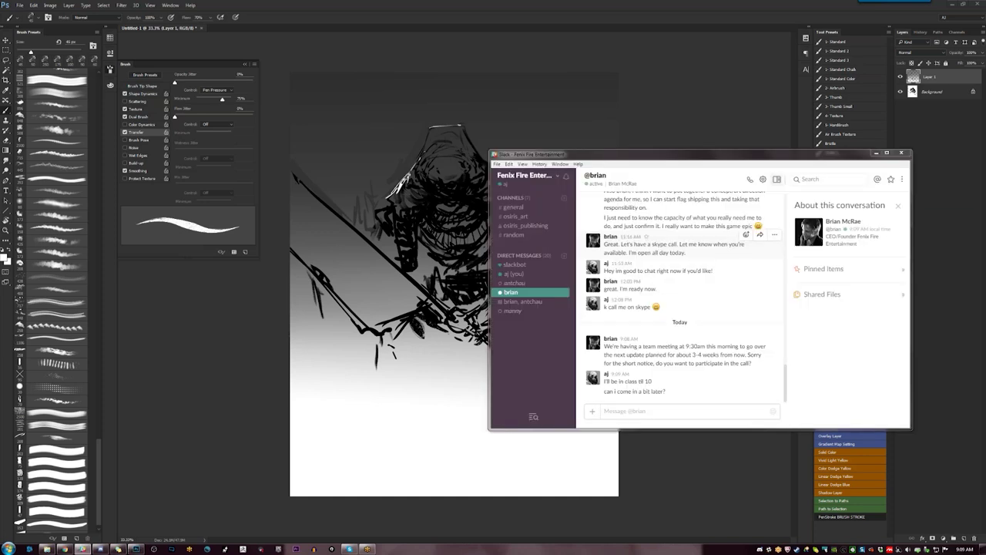
{"action": "left_click", "coordinate": [877, 160]}
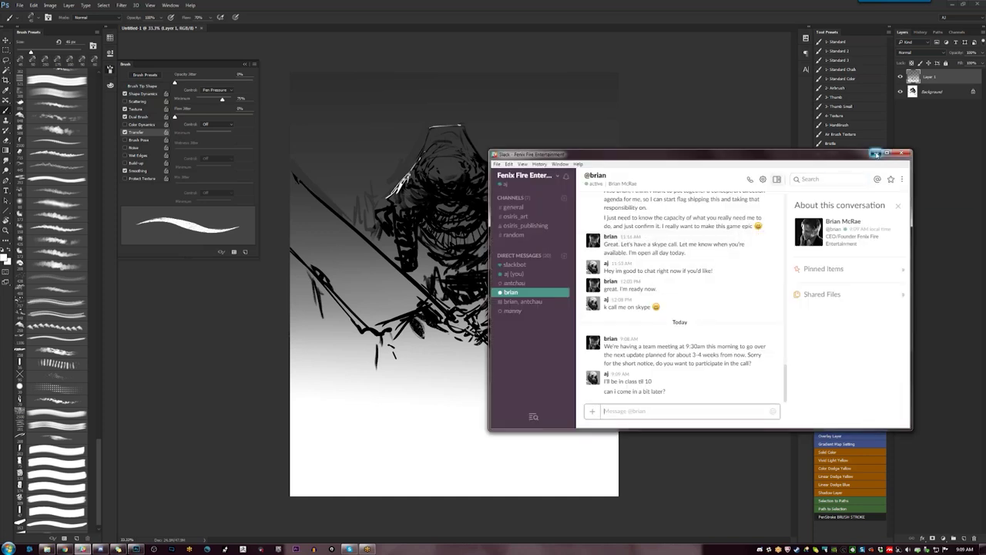
{"action": "left_click", "coordinate": [873, 153]}
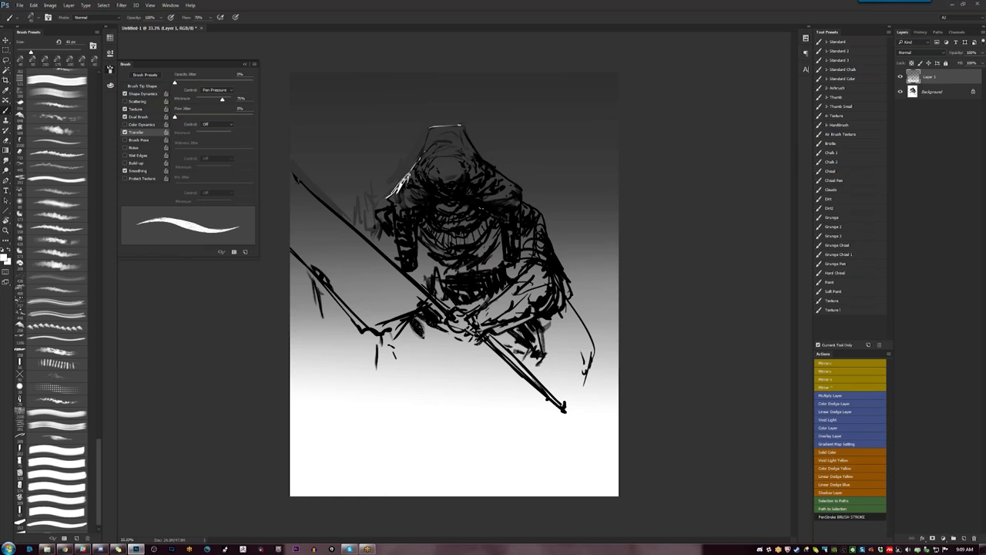
{"action": "mouse_move", "coordinate": [420, 163]}
{"action": "left_mouse_down"}
{"action": "mouse_move", "coordinate": [408, 175]}
{"action": "mouse_move", "coordinate": [431, 133]}
{"action": "left_mouse_up"}
{"action": "key", "text": "bracketright"}
{"action": "key", "text": "bracketright"}
{"action": "key", "text": "bracketright"}
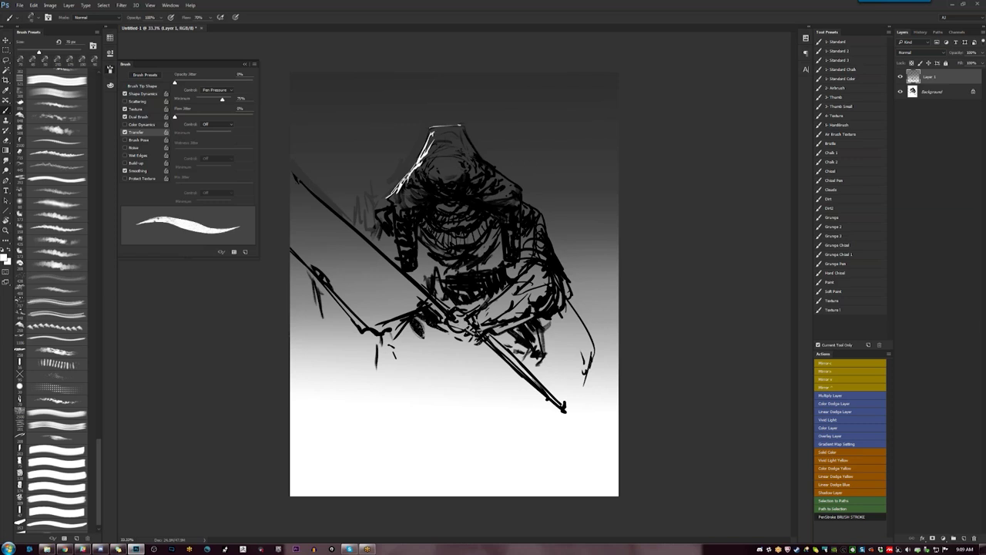
{"action": "left_click_drag", "start_coordinate": [431, 132], "coordinate": [451, 125]}
{"action": "key", "text": "ctrl+alt+z"}
{"action": "key", "text": "ctrl+alt+z"}
{"action": "key", "text": "ctrl+alt+z"}
{"action": "key", "text": "ctrl+alt+z"}
{"action": "key", "text": "ctrl+alt+z"}
{"action": "key", "text": "ctrl+alt+z"}
{"action": "key", "text": "ctrl+alt+z"}
{"action": "key", "text": "ctrl+alt+z"}
{"action": "key", "text": "ctrl+alt+z"}
Paint small white highlights on the hood's edge, both shoulders and the sleeve tip beside the weapon
{"action": "key", "text": "bracketleft"}
{"action": "key", "text": "bracketleft"}
{"action": "key", "text": "bracketleft"}
{"action": "key", "text": "bracketleft"}
{"action": "key", "text": "bracketleft"}
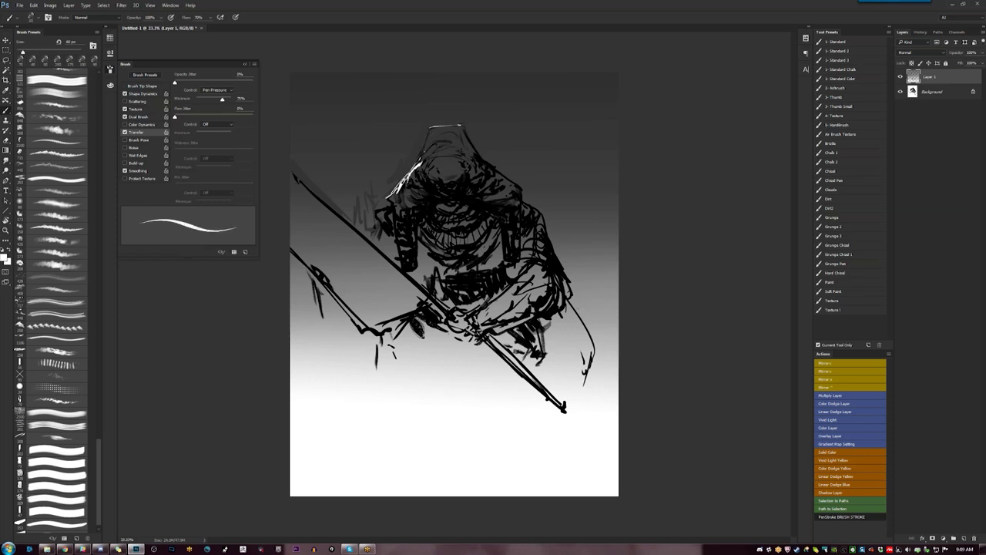
{"action": "key", "text": "bracketright"}
{"action": "key", "text": "bracketright"}
{"action": "key", "text": "bracketright"}
{"action": "left_click_drag", "start_coordinate": [382, 209], "coordinate": [390, 205]}
{"action": "key", "text": "bracketright"}
{"action": "key", "text": "bracketright"}
{"action": "key", "text": "bracketright"}
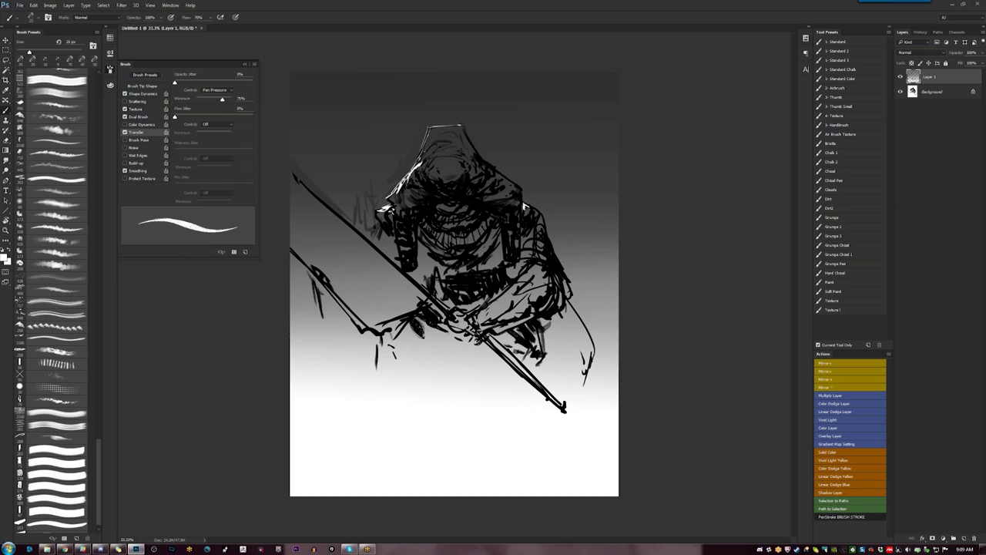
{"action": "left_click_drag", "start_coordinate": [525, 207], "coordinate": [540, 215]}
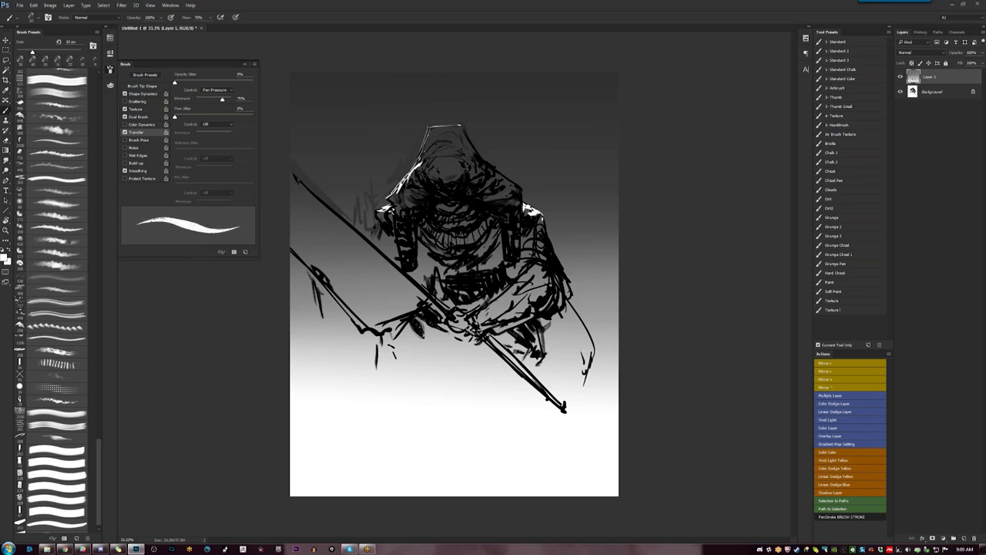
{"action": "left_click_drag", "start_coordinate": [377, 222], "coordinate": [368, 228]}
{"action": "left_click_drag", "start_coordinate": [377, 228], "coordinate": [369, 234]}
{"action": "left_click_drag", "start_coordinate": [302, 177], "coordinate": [363, 236]}
Flip the canvas horizontally and brush black and sampled gray strokes over both sides of the torso
{"action": "key", "text": "F2"}
{"action": "key", "text": "x"}
{"action": "left_click_drag", "start_coordinate": [475, 248], "coordinate": [496, 283]}
{"action": "key", "text": "bracketright"}
{"action": "mouse_move", "coordinate": [513, 237]}
{"action": "left_mouse_down"}
{"action": "mouse_move", "coordinate": [516, 249]}
{"action": "mouse_move", "coordinate": [484, 274]}
{"action": "left_mouse_up"}
{"action": "key", "text": "bracketright"}
{"action": "left_click_drag", "start_coordinate": [408, 234], "coordinate": [407, 273]}
{"action": "left_click", "coordinate": [406, 254], "text": "alt"}
{"action": "left_click_drag", "start_coordinate": [407, 235], "coordinate": [407, 271]}
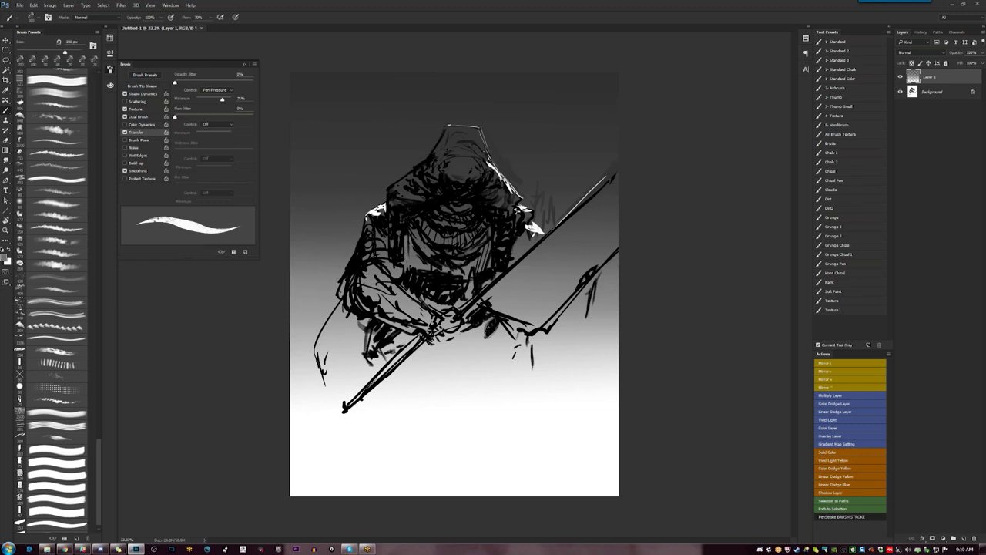
Block in light gray cloth shapes below the hands and a white strip hanging beneath the weapon
{"action": "mouse_move", "coordinate": [450, 337]}
{"action": "left_mouse_down"}
{"action": "mouse_move", "coordinate": [479, 327]}
{"action": "mouse_move", "coordinate": [424, 376]}
{"action": "left_mouse_up"}
{"action": "mouse_move", "coordinate": [454, 342]}
{"action": "left_mouse_down"}
{"action": "mouse_move", "coordinate": [436, 351]}
{"action": "mouse_move", "coordinate": [479, 321]}
{"action": "left_mouse_up"}
{"action": "mouse_move", "coordinate": [484, 322]}
{"action": "left_mouse_down"}
{"action": "mouse_move", "coordinate": [489, 356]}
{"action": "mouse_move", "coordinate": [476, 371]}
{"action": "left_mouse_up"}
{"action": "left_click_drag", "start_coordinate": [385, 332], "coordinate": [359, 372]}
{"action": "left_click_drag", "start_coordinate": [389, 351], "coordinate": [379, 375]}
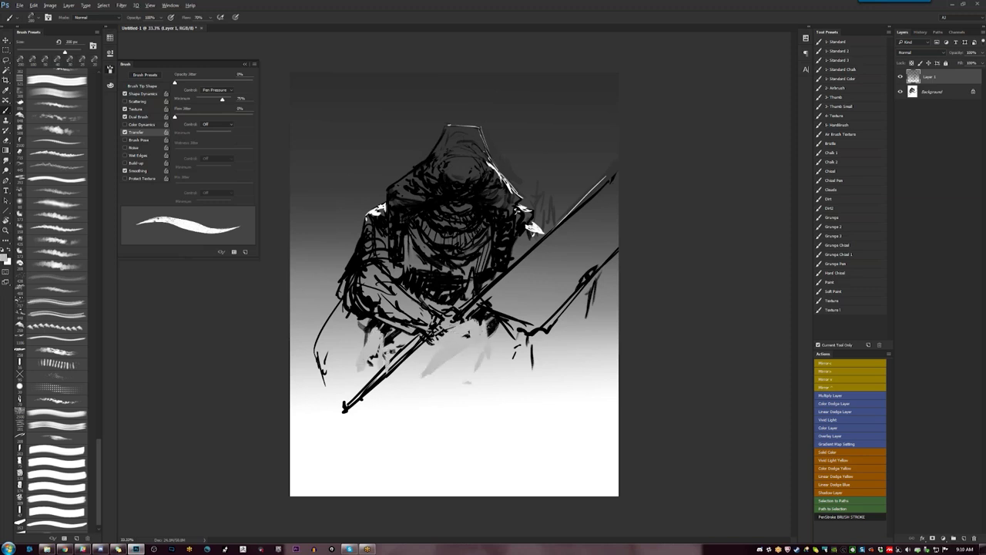
{"action": "left_click_drag", "start_coordinate": [517, 347], "coordinate": [527, 381]}
{"action": "left_click_drag", "start_coordinate": [505, 327], "coordinate": [522, 383]}
Detail the weapon's lower outer edge with a light stroke and smaller black marks
{"action": "left_click_drag", "start_coordinate": [600, 270], "coordinate": [583, 294]}
{"action": "key", "text": "d"}
{"action": "key", "text": "["}
{"action": "key", "text": "["}
{"action": "key", "text": "["}
{"action": "key", "text": "["}
{"action": "key", "text": "["}
{"action": "key", "text": "["}
{"action": "key", "text": "["}
{"action": "left_click_drag", "start_coordinate": [598, 265], "coordinate": [591, 270]}
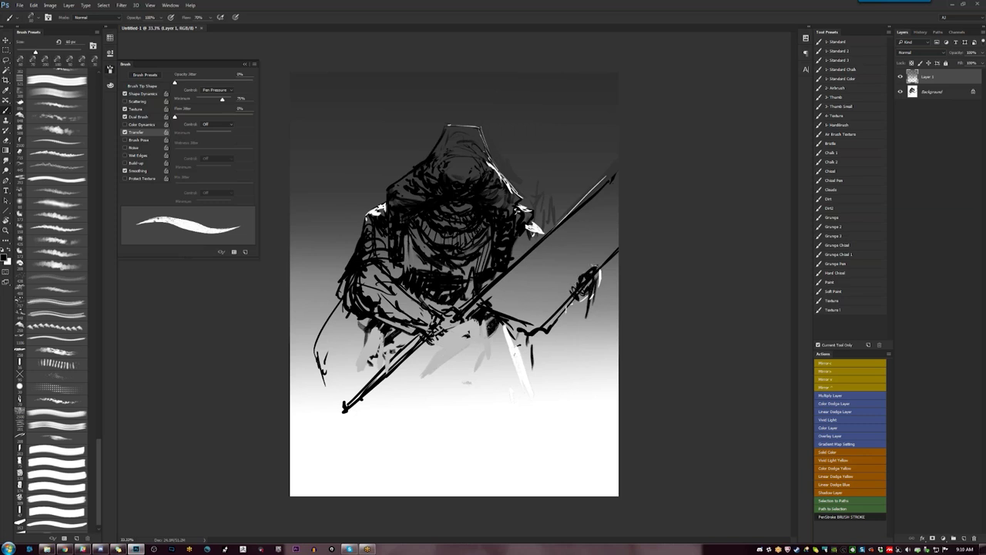
Draw the weapon's broad blade in black with a long parallel edge, curled ornaments and fine surface lines
{"action": "mouse_move", "coordinate": [485, 301]}
{"action": "left_mouse_down"}
{"action": "mouse_move", "coordinate": [503, 288]}
{"action": "mouse_move", "coordinate": [515, 305]}
{"action": "mouse_move", "coordinate": [551, 268]}
{"action": "left_mouse_up"}
{"action": "mouse_move", "coordinate": [588, 234]}
{"action": "left_mouse_down"}
{"action": "mouse_move", "coordinate": [618, 214]}
{"action": "mouse_move", "coordinate": [542, 293]}
{"action": "mouse_move", "coordinate": [525, 278]}
{"action": "mouse_move", "coordinate": [581, 257]}
{"action": "left_mouse_up"}
{"action": "left_click_drag", "start_coordinate": [546, 289], "coordinate": [618, 220]}
{"action": "mouse_move", "coordinate": [533, 260]}
{"action": "left_mouse_down"}
{"action": "mouse_move", "coordinate": [554, 275]}
{"action": "mouse_move", "coordinate": [566, 263]}
{"action": "left_mouse_up"}
{"action": "key", "text": "ctrl+alt+z"}
{"action": "key", "text": "ctrl+alt+z"}
{"action": "mouse_move", "coordinate": [543, 249]}
{"action": "left_mouse_down"}
{"action": "mouse_move", "coordinate": [579, 252]}
{"action": "mouse_move", "coordinate": [552, 240]}
{"action": "left_mouse_up"}
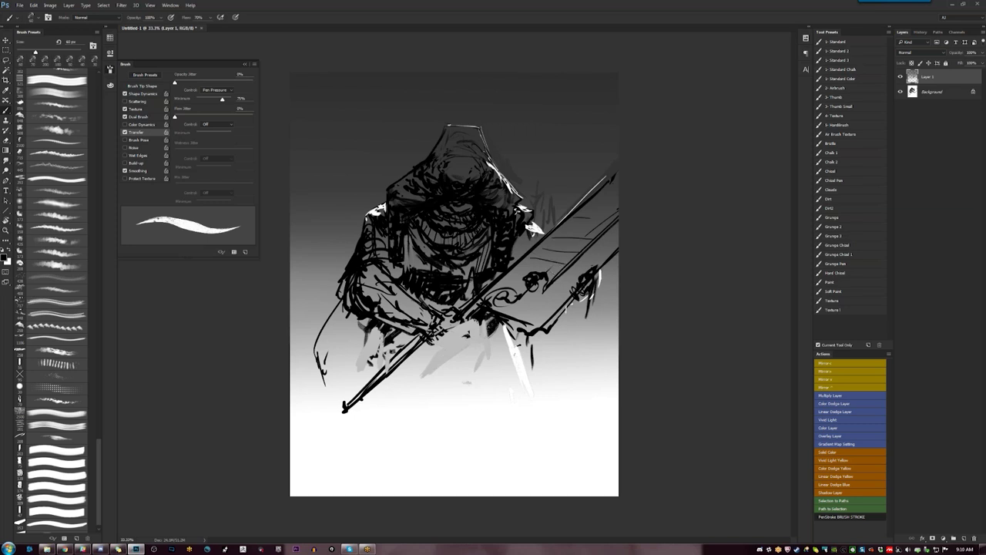
Add more black lines to the blade's outer end and a short mark beneath its lower edge
{"action": "mouse_move", "coordinate": [592, 268]}
{"action": "left_mouse_down"}
{"action": "mouse_move", "coordinate": [610, 239]}
{"action": "mouse_move", "coordinate": [595, 245]}
{"action": "left_mouse_up"}
{"action": "mouse_move", "coordinate": [608, 248]}
{"action": "left_mouse_down"}
{"action": "mouse_move", "coordinate": [589, 254]}
{"action": "mouse_move", "coordinate": [589, 265]}
{"action": "left_mouse_up"}
{"action": "left_click_drag", "start_coordinate": [618, 213], "coordinate": [584, 208]}
{"action": "left_click_drag", "start_coordinate": [620, 168], "coordinate": [587, 199]}
{"action": "mouse_move", "coordinate": [521, 306]}
{"action": "left_mouse_down"}
{"action": "mouse_move", "coordinate": [494, 316]}
{"action": "mouse_move", "coordinate": [527, 329]}
{"action": "left_mouse_up"}
Define the gripping hand's fingers and knuckles with short black strokes and flip the canvas back
{"action": "mouse_move", "coordinate": [437, 336]}
{"action": "left_mouse_down"}
{"action": "mouse_move", "coordinate": [419, 351]}
{"action": "mouse_move", "coordinate": [455, 339]}
{"action": "mouse_move", "coordinate": [429, 350]}
{"action": "left_mouse_up"}
{"action": "mouse_move", "coordinate": [445, 333]}
{"action": "left_mouse_down"}
{"action": "mouse_move", "coordinate": [428, 345]}
{"action": "mouse_move", "coordinate": [450, 337]}
{"action": "left_mouse_up"}
{"action": "mouse_move", "coordinate": [460, 332]}
{"action": "left_mouse_down"}
{"action": "mouse_move", "coordinate": [451, 343]}
{"action": "mouse_move", "coordinate": [417, 339]}
{"action": "left_mouse_up"}
{"action": "left_click_drag", "start_coordinate": [460, 328], "coordinate": [432, 333]}
{"action": "left_click_drag", "start_coordinate": [452, 314], "coordinate": [435, 333]}
{"action": "left_click_drag", "start_coordinate": [455, 319], "coordinate": [441, 342]}
{"action": "mouse_move", "coordinate": [459, 321]}
{"action": "left_mouse_down"}
{"action": "mouse_move", "coordinate": [419, 340]}
{"action": "mouse_move", "coordinate": [442, 341]}
{"action": "mouse_move", "coordinate": [433, 344]}
{"action": "mouse_move", "coordinate": [421, 319]}
{"action": "mouse_move", "coordinate": [427, 330]}
{"action": "left_mouse_up"}
{"action": "key", "text": "F2"}
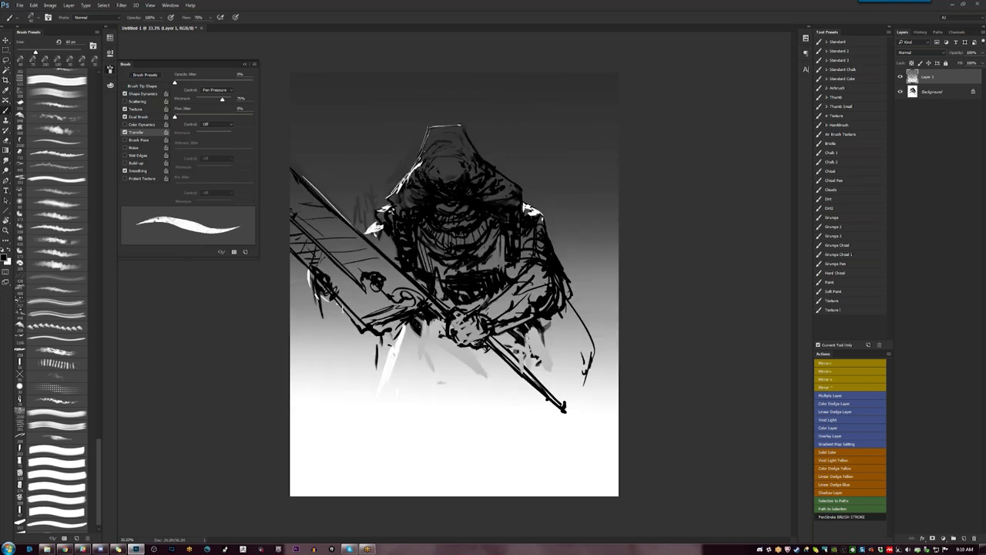
Draw a long black contour down from the waist and paint sampled light strokes along it
{"action": "left_click_drag", "start_coordinate": [390, 346], "coordinate": [356, 455]}
{"action": "left_click", "coordinate": [386, 392], "text": "alt"}
{"action": "key", "text": "bracketright"}
{"action": "key", "text": "bracketright"}
{"action": "left_click_drag", "start_coordinate": [389, 380], "coordinate": [405, 343]}
{"action": "left_click_drag", "start_coordinate": [373, 403], "coordinate": [359, 431]}
On a new layer, block in the long skirt cloth below the waist with broad light gray strokes
{"action": "key", "text": "ctrl+shift+alt+n"}
{"action": "left_click_drag", "start_coordinate": [410, 344], "coordinate": [352, 462]}
{"action": "key", "text": "bracketright"}
{"action": "left_click_drag", "start_coordinate": [369, 424], "coordinate": [345, 486]}
{"action": "left_click_drag", "start_coordinate": [400, 389], "coordinate": [356, 478]}
{"action": "left_click_drag", "start_coordinate": [419, 374], "coordinate": [368, 471]}
{"action": "left_click_drag", "start_coordinate": [380, 414], "coordinate": [358, 478]}
{"action": "mouse_move", "coordinate": [413, 401]}
{"action": "left_mouse_down"}
{"action": "mouse_move", "coordinate": [387, 460]}
{"action": "mouse_move", "coordinate": [399, 429]}
{"action": "left_mouse_up"}
{"action": "left_click_drag", "start_coordinate": [428, 393], "coordinate": [422, 410]}
{"action": "mouse_move", "coordinate": [467, 363]}
{"action": "left_mouse_down"}
{"action": "mouse_move", "coordinate": [478, 379]}
{"action": "mouse_move", "coordinate": [472, 423]}
{"action": "left_mouse_up"}
{"action": "left_click", "coordinate": [472, 376], "text": "alt"}
{"action": "left_click_drag", "start_coordinate": [433, 346], "coordinate": [454, 424]}
{"action": "left_click_drag", "start_coordinate": [444, 360], "coordinate": [463, 426]}
{"action": "mouse_move", "coordinate": [447, 357]}
{"action": "left_mouse_down"}
{"action": "mouse_move", "coordinate": [482, 421]}
{"action": "mouse_move", "coordinate": [500, 416]}
{"action": "left_mouse_up"}
{"action": "left_click_drag", "start_coordinate": [436, 374], "coordinate": [433, 400]}
Fill the gaps on both sides of the waist with sampled black and add dark folds across the skirt
{"action": "left_click", "coordinate": [419, 330], "text": "alt"}
{"action": "mouse_move", "coordinate": [404, 336]}
{"action": "left_mouse_down"}
{"action": "mouse_move", "coordinate": [418, 350]}
{"action": "mouse_move", "coordinate": [391, 352]}
{"action": "mouse_move", "coordinate": [406, 345]}
{"action": "mouse_move", "coordinate": [421, 358]}
{"action": "left_mouse_up"}
{"action": "left_click_drag", "start_coordinate": [436, 337], "coordinate": [432, 359]}
{"action": "left_click_drag", "start_coordinate": [444, 352], "coordinate": [442, 363]}
{"action": "mouse_move", "coordinate": [511, 348]}
{"action": "left_mouse_down"}
{"action": "mouse_move", "coordinate": [540, 342]}
{"action": "mouse_move", "coordinate": [516, 347]}
{"action": "mouse_move", "coordinate": [531, 325]}
{"action": "mouse_move", "coordinate": [540, 368]}
{"action": "left_mouse_up"}
{"action": "left_click_drag", "start_coordinate": [468, 382], "coordinate": [530, 384]}
{"action": "left_click_drag", "start_coordinate": [492, 413], "coordinate": [509, 403]}
Draw black fold lines down the skirt and outline its ragged hem with quick strokes
{"action": "left_click_drag", "start_coordinate": [431, 416], "coordinate": [450, 430]}
{"action": "left_click_drag", "start_coordinate": [421, 395], "coordinate": [442, 420]}
{"action": "left_click_drag", "start_coordinate": [413, 354], "coordinate": [436, 410]}
{"action": "mouse_move", "coordinate": [392, 375]}
{"action": "left_mouse_down"}
{"action": "mouse_move", "coordinate": [404, 402]}
{"action": "mouse_move", "coordinate": [396, 378]}
{"action": "left_mouse_up"}
{"action": "left_click_drag", "start_coordinate": [382, 368], "coordinate": [420, 411]}
{"action": "mouse_move", "coordinate": [379, 404]}
{"action": "left_mouse_down"}
{"action": "mouse_move", "coordinate": [427, 414]}
{"action": "mouse_move", "coordinate": [432, 425]}
{"action": "left_mouse_up"}
{"action": "mouse_move", "coordinate": [365, 430]}
{"action": "left_mouse_down"}
{"action": "mouse_move", "coordinate": [413, 433]}
{"action": "mouse_move", "coordinate": [406, 419]}
{"action": "left_mouse_up"}
{"action": "left_click_drag", "start_coordinate": [387, 424], "coordinate": [436, 433]}
{"action": "left_click_drag", "start_coordinate": [433, 429], "coordinate": [456, 439]}
{"action": "left_click_drag", "start_coordinate": [441, 421], "coordinate": [487, 435]}
{"action": "left_click_drag", "start_coordinate": [472, 427], "coordinate": [501, 424]}
{"action": "left_click_drag", "start_coordinate": [473, 426], "coordinate": [549, 425]}
{"action": "left_click", "coordinate": [546, 463]}
Block in the lower leg beneath the skirt's hem as a solid black shape
{"action": "mouse_move", "coordinate": [355, 421]}
{"action": "left_mouse_down"}
{"action": "mouse_move", "coordinate": [408, 436]}
{"action": "mouse_move", "coordinate": [359, 461]}
{"action": "mouse_move", "coordinate": [347, 493]}
{"action": "mouse_move", "coordinate": [356, 487]}
{"action": "left_mouse_up"}
{"action": "left_click_drag", "start_coordinate": [395, 437], "coordinate": [351, 487]}
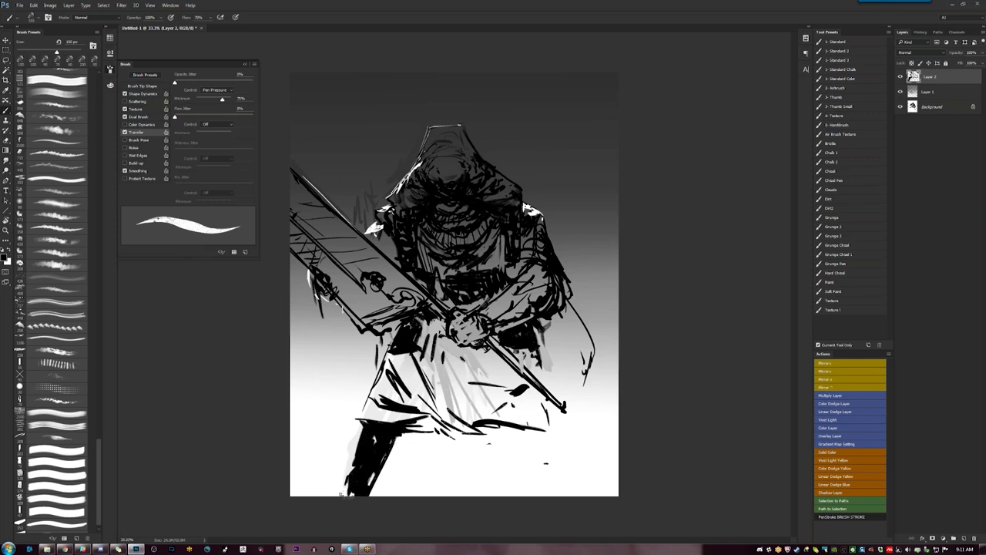
Paint black downward strokes beneath the skirt's hem for the second leg and the ragged cloth between the legs
{"action": "mouse_move", "coordinate": [535, 425]}
{"action": "left_mouse_down"}
{"action": "mouse_move", "coordinate": [521, 432]}
{"action": "mouse_move", "coordinate": [540, 467]}
{"action": "mouse_move", "coordinate": [535, 459]}
{"action": "mouse_move", "coordinate": [515, 471]}
{"action": "left_mouse_up"}
{"action": "mouse_move", "coordinate": [510, 435]}
{"action": "left_mouse_down"}
{"action": "mouse_move", "coordinate": [531, 490]}
{"action": "mouse_move", "coordinate": [549, 490]}
{"action": "left_mouse_up"}
{"action": "mouse_move", "coordinate": [410, 432]}
{"action": "left_mouse_down"}
{"action": "mouse_move", "coordinate": [407, 483]}
{"action": "mouse_move", "coordinate": [413, 469]}
{"action": "mouse_move", "coordinate": [420, 493]}
{"action": "mouse_move", "coordinate": [410, 501]}
{"action": "mouse_move", "coordinate": [440, 459]}
{"action": "mouse_move", "coordinate": [461, 453]}
{"action": "mouse_move", "coordinate": [432, 479]}
{"action": "left_mouse_up"}
{"action": "mouse_move", "coordinate": [455, 429]}
{"action": "left_mouse_down"}
{"action": "mouse_move", "coordinate": [442, 450]}
{"action": "mouse_move", "coordinate": [470, 445]}
{"action": "mouse_move", "coordinate": [462, 474]}
{"action": "left_mouse_up"}
{"action": "left_click_drag", "start_coordinate": [473, 487], "coordinate": [489, 495]}
{"action": "left_click_drag", "start_coordinate": [470, 462], "coordinate": [490, 495]}
{"action": "left_click_drag", "start_coordinate": [479, 434], "coordinate": [497, 484]}
{"action": "left_click_drag", "start_coordinate": [489, 470], "coordinate": [495, 495]}
Darken the underside of the skirt's hem with black strokes running across both legs
{"action": "left_click_drag", "start_coordinate": [392, 447], "coordinate": [453, 438]}
{"action": "left_click_drag", "start_coordinate": [369, 421], "coordinate": [450, 444]}
{"action": "mouse_move", "coordinate": [464, 437]}
{"action": "left_mouse_down"}
{"action": "mouse_move", "coordinate": [512, 429]}
{"action": "mouse_move", "coordinate": [488, 436]}
{"action": "left_mouse_up"}
{"action": "left_click_drag", "start_coordinate": [507, 433], "coordinate": [539, 428]}
{"action": "left_click_drag", "start_coordinate": [501, 429], "coordinate": [519, 426]}
Thicken the first lower leg into a broad black mass with vertical strokes reaching the canvas bottom
{"action": "mouse_move", "coordinate": [363, 435]}
{"action": "left_mouse_down"}
{"action": "mouse_move", "coordinate": [346, 493]}
{"action": "mouse_move", "coordinate": [349, 486]}
{"action": "left_mouse_up"}
{"action": "left_click_drag", "start_coordinate": [365, 434], "coordinate": [362, 493]}
{"action": "key", "text": "d"}
{"action": "mouse_move", "coordinate": [388, 455]}
{"action": "left_mouse_down"}
{"action": "mouse_move", "coordinate": [382, 493]}
{"action": "mouse_move", "coordinate": [378, 471]}
{"action": "left_mouse_up"}
{"action": "left_click_drag", "start_coordinate": [390, 442], "coordinate": [394, 494]}
{"action": "mouse_move", "coordinate": [359, 433]}
{"action": "left_mouse_down"}
{"action": "mouse_move", "coordinate": [371, 448]}
{"action": "mouse_move", "coordinate": [356, 440]}
{"action": "mouse_move", "coordinate": [353, 457]}
{"action": "left_mouse_up"}
{"action": "left_click_drag", "start_coordinate": [421, 484], "coordinate": [424, 495]}
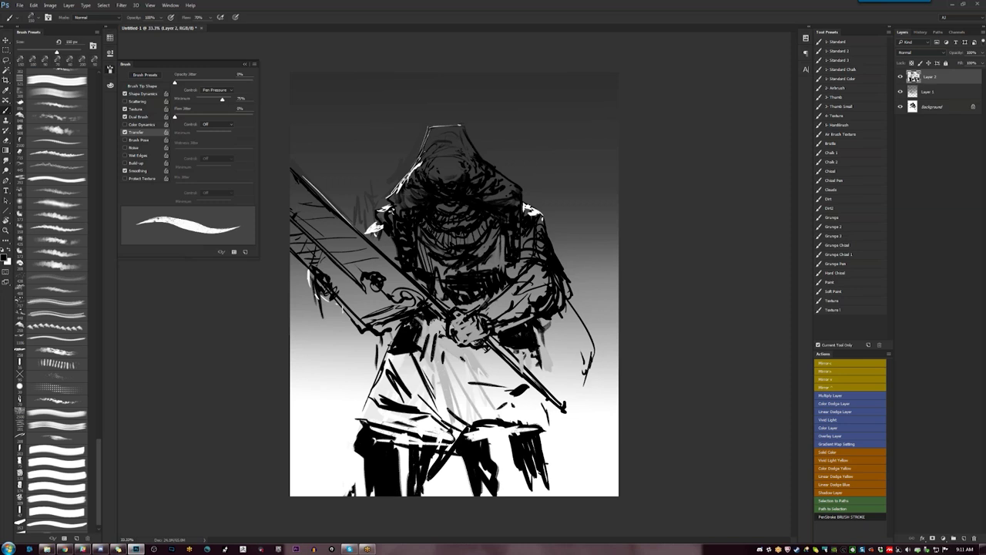
Fill out the other leg with more black strokes, flip the canvas horizontally, and widen that leg's outer contour
{"action": "left_click_drag", "start_coordinate": [517, 466], "coordinate": [527, 497]}
{"action": "left_click_drag", "start_coordinate": [543, 439], "coordinate": [544, 456]}
{"action": "left_click_drag", "start_coordinate": [537, 470], "coordinate": [548, 506]}
{"action": "key", "text": "ctrl+shift+h"}
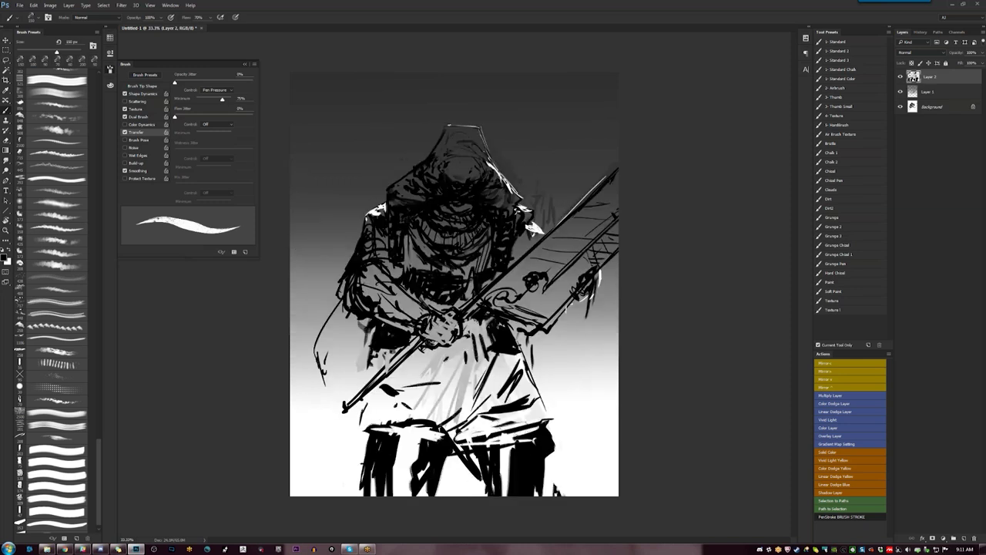
{"action": "left_click_drag", "start_coordinate": [365, 430], "coordinate": [339, 490]}
{"action": "left_click_drag", "start_coordinate": [365, 451], "coordinate": [331, 496]}
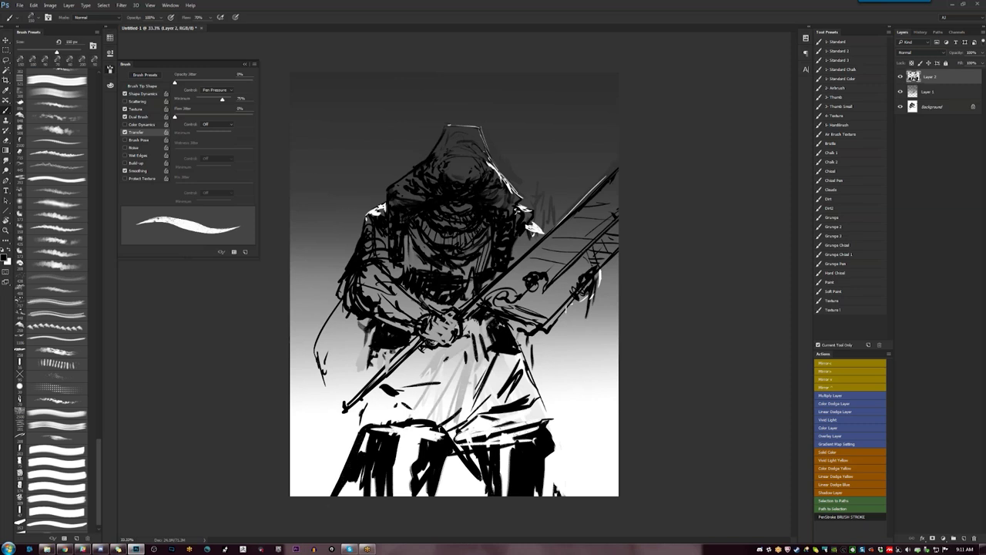
Draw fold lines down the side of the skirt below the gripping arm, using a progressively smaller brush
{"action": "mouse_move", "coordinate": [373, 331]}
{"action": "left_mouse_down"}
{"action": "mouse_move", "coordinate": [342, 383]}
{"action": "mouse_move", "coordinate": [338, 375]}
{"action": "left_mouse_up"}
{"action": "key", "text": "["}
{"action": "mouse_move", "coordinate": [364, 329]}
{"action": "left_mouse_down"}
{"action": "mouse_move", "coordinate": [336, 368]}
{"action": "mouse_move", "coordinate": [358, 383]}
{"action": "left_mouse_up"}
{"action": "mouse_move", "coordinate": [350, 379]}
{"action": "left_mouse_down"}
{"action": "mouse_move", "coordinate": [371, 367]}
{"action": "mouse_move", "coordinate": [344, 393]}
{"action": "mouse_move", "coordinate": [344, 427]}
{"action": "left_mouse_up"}
{"action": "key", "text": "["}
{"action": "key", "text": "["}
{"action": "left_click_drag", "start_coordinate": [362, 403], "coordinate": [348, 431]}
Add thin vertical fold lines and short creases across the front of the skirt
{"action": "left_click_drag", "start_coordinate": [423, 350], "coordinate": [405, 403]}
{"action": "left_click_drag", "start_coordinate": [399, 393], "coordinate": [417, 394]}
{"action": "left_click_drag", "start_coordinate": [392, 377], "coordinate": [414, 385]}
{"action": "left_click_drag", "start_coordinate": [435, 350], "coordinate": [434, 382]}
{"action": "left_click_drag", "start_coordinate": [396, 404], "coordinate": [429, 408]}
{"action": "left_click_drag", "start_coordinate": [408, 391], "coordinate": [430, 397]}
{"action": "mouse_move", "coordinate": [454, 343]}
{"action": "left_mouse_down"}
{"action": "mouse_move", "coordinate": [445, 411]}
{"action": "mouse_move", "coordinate": [486, 409]}
{"action": "left_mouse_up"}
{"action": "left_click_drag", "start_coordinate": [479, 336], "coordinate": [488, 417]}
{"action": "left_click_drag", "start_coordinate": [484, 410], "coordinate": [454, 426]}
Outline long pointed cloth panels hanging on both sides of the skirt and shade the underside of the near one
{"action": "left_click_drag", "start_coordinate": [506, 354], "coordinate": [536, 431]}
{"action": "left_click_drag", "start_coordinate": [356, 328], "coordinate": [307, 458]}
{"action": "mouse_move", "coordinate": [327, 458]}
{"action": "left_mouse_down"}
{"action": "mouse_move", "coordinate": [304, 471]}
{"action": "mouse_move", "coordinate": [313, 474]}
{"action": "left_mouse_up"}
{"action": "left_click_drag", "start_coordinate": [343, 453], "coordinate": [313, 464]}
{"action": "mouse_move", "coordinate": [343, 447]}
{"action": "left_mouse_down"}
{"action": "mouse_move", "coordinate": [319, 454]}
{"action": "mouse_move", "coordinate": [338, 459]}
{"action": "left_mouse_up"}
{"action": "left_click_drag", "start_coordinate": [527, 339], "coordinate": [549, 415]}
{"action": "left_click_drag", "start_coordinate": [535, 362], "coordinate": [564, 476]}
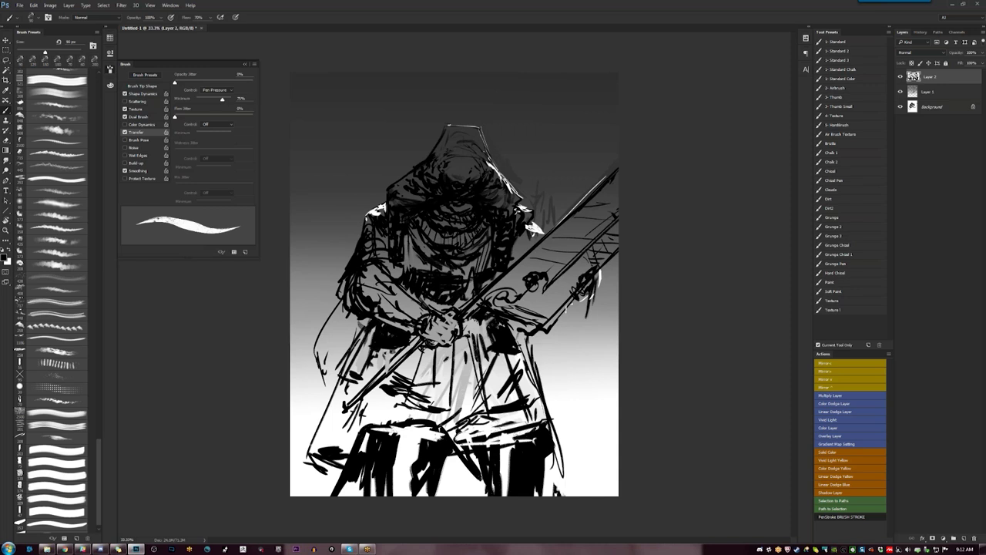
Add a dark cloth end between the legs and layer long fold lines along the outer side panel
{"action": "mouse_move", "coordinate": [445, 462]}
{"action": "left_mouse_down"}
{"action": "mouse_move", "coordinate": [476, 485]}
{"action": "mouse_move", "coordinate": [467, 476]}
{"action": "left_mouse_up"}
{"action": "left_click_drag", "start_coordinate": [477, 459], "coordinate": [479, 467]}
{"action": "mouse_move", "coordinate": [430, 431]}
{"action": "left_mouse_down"}
{"action": "mouse_move", "coordinate": [399, 474]}
{"action": "mouse_move", "coordinate": [392, 450]}
{"action": "left_mouse_up"}
{"action": "left_click_drag", "start_coordinate": [359, 340], "coordinate": [301, 461]}
{"action": "left_click_drag", "start_coordinate": [347, 382], "coordinate": [312, 453]}
{"action": "left_click_drag", "start_coordinate": [364, 348], "coordinate": [330, 445]}
{"action": "left_click_drag", "start_coordinate": [350, 385], "coordinate": [341, 450]}
{"action": "left_click_drag", "start_coordinate": [362, 406], "coordinate": [354, 439]}
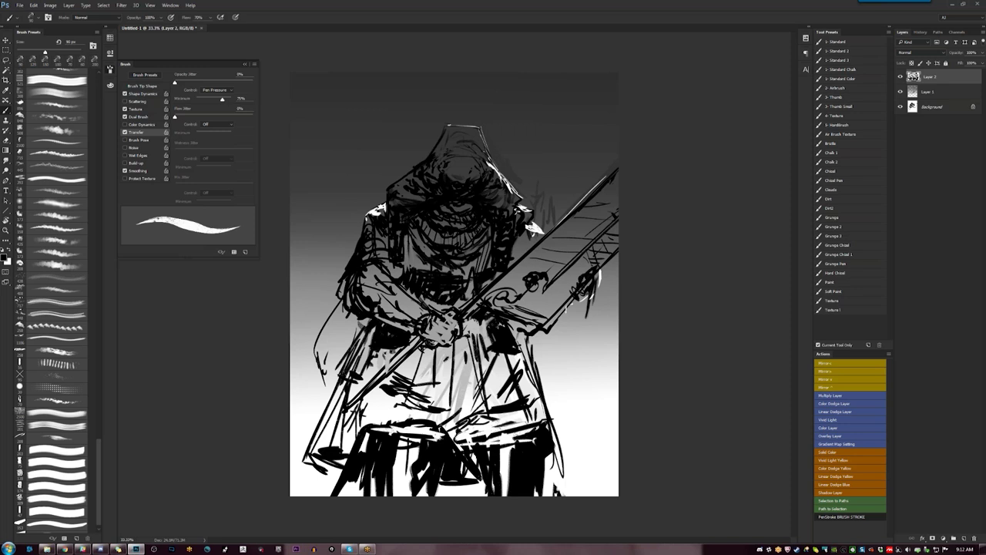
Sketch short pointed cloth flaps with dark undersides at both hips, and flip the canvas horizontally
{"action": "mouse_move", "coordinate": [570, 333]}
{"action": "left_mouse_down"}
{"action": "mouse_move", "coordinate": [548, 386]}
{"action": "mouse_move", "coordinate": [562, 370]}
{"action": "left_mouse_up"}
{"action": "left_click_drag", "start_coordinate": [550, 384], "coordinate": [553, 396]}
{"action": "mouse_move", "coordinate": [346, 313]}
{"action": "left_mouse_down"}
{"action": "mouse_move", "coordinate": [309, 354]}
{"action": "mouse_move", "coordinate": [319, 368]}
{"action": "left_mouse_up"}
{"action": "mouse_move", "coordinate": [345, 344]}
{"action": "left_mouse_down"}
{"action": "mouse_move", "coordinate": [317, 359]}
{"action": "mouse_move", "coordinate": [322, 351]}
{"action": "left_mouse_up"}
{"action": "left_click_drag", "start_coordinate": [350, 316], "coordinate": [346, 324]}
{"action": "key", "text": "ctrl+shift+h"}
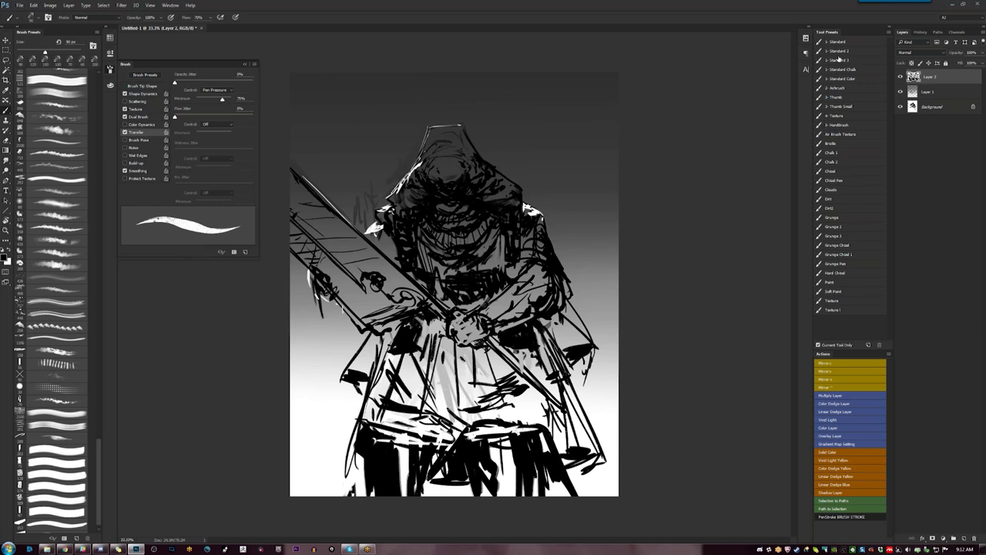
Stamp the visible artwork onto a new layer and raise its lightness with Hue/Saturation
{"action": "key", "text": "ctrl+shift+alt+n"}
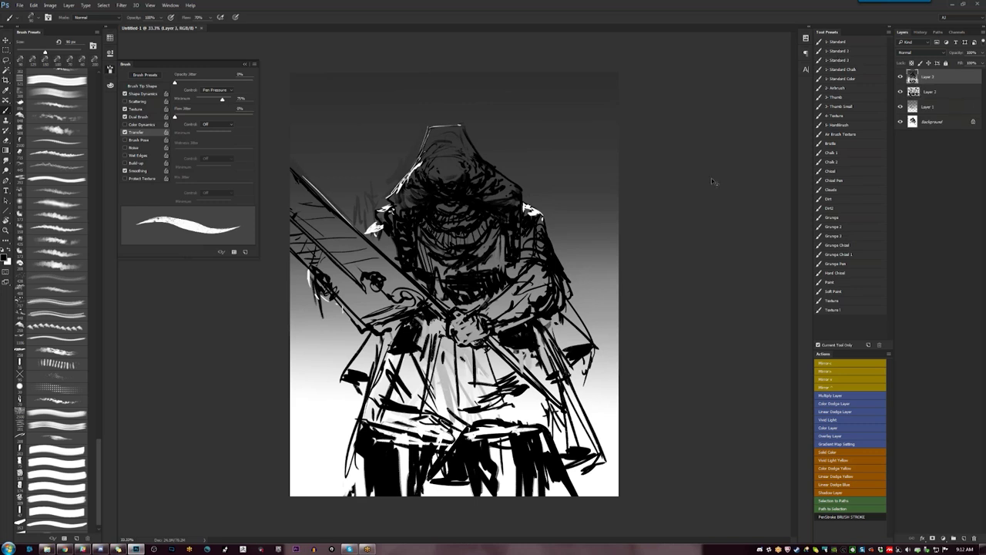
{"action": "key", "text": "ctrl+u"}
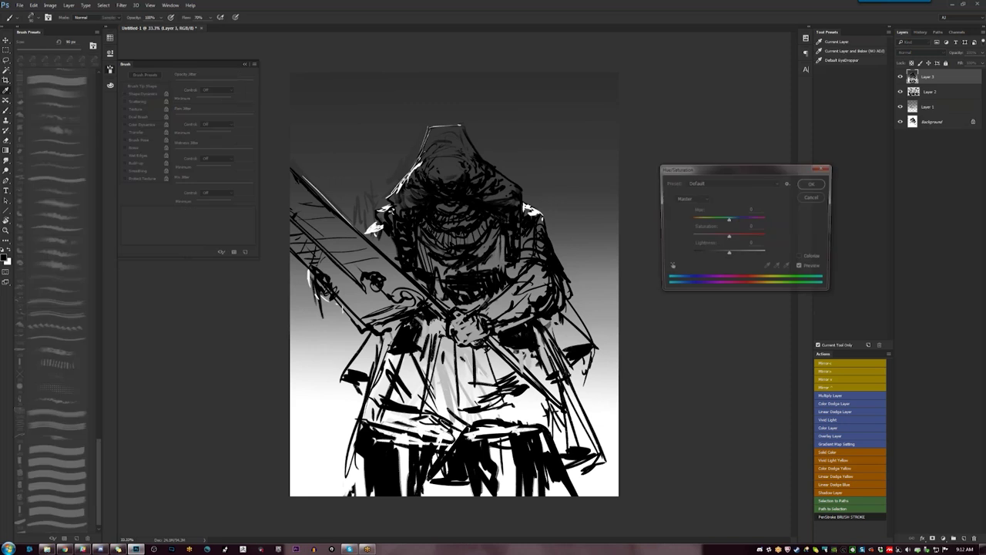
{"action": "left_click_drag", "start_coordinate": [728, 254], "coordinate": [732, 256]}
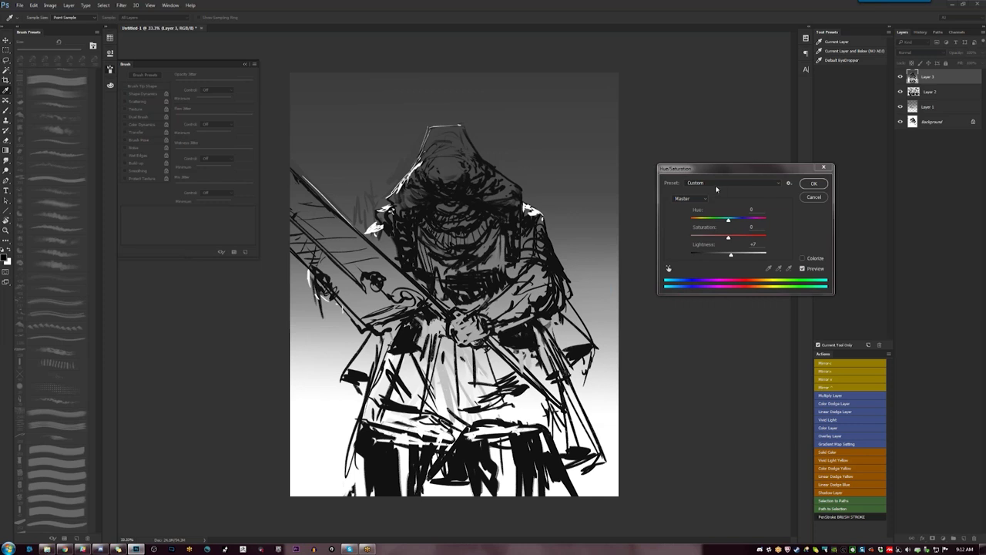
{"action": "left_click", "coordinate": [732, 256]}
{"action": "left_click_drag", "start_coordinate": [736, 256], "coordinate": [738, 256]}
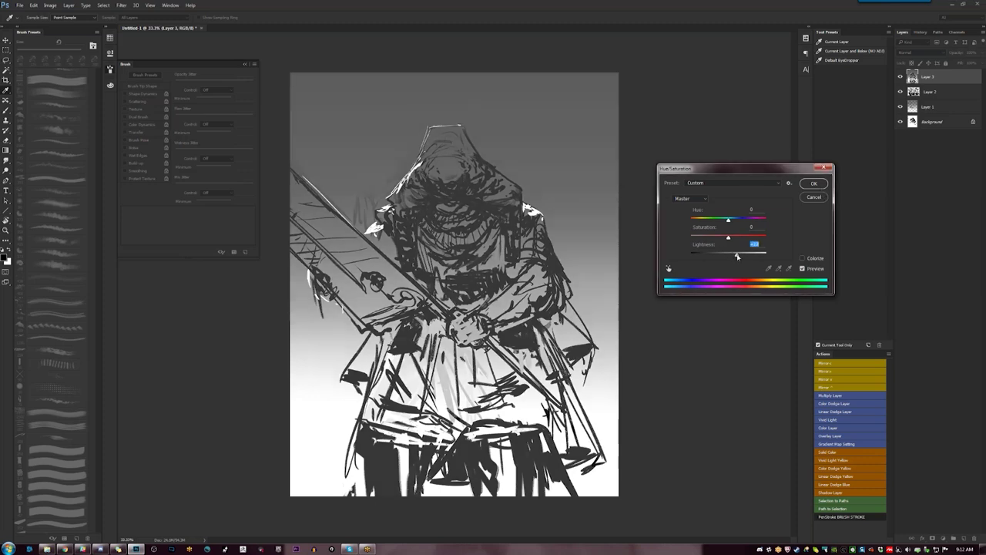
{"action": "left_click", "coordinate": [809, 186]}
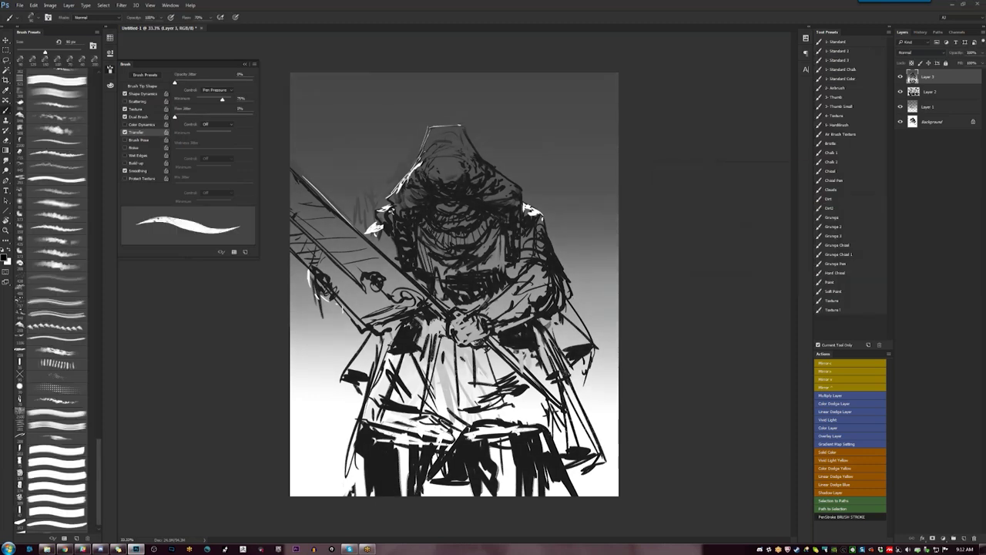
Flip the canvas and paint darker black accents on the shoulder, the blade's feather detail and beneath the hood
{"action": "key", "text": "F2"}
{"action": "left_click_drag", "start_coordinate": [580, 300], "coordinate": [562, 315]}
{"action": "left_click_drag", "start_coordinate": [530, 239], "coordinate": [502, 268]}
{"action": "left_click", "coordinate": [511, 248], "text": "alt"}
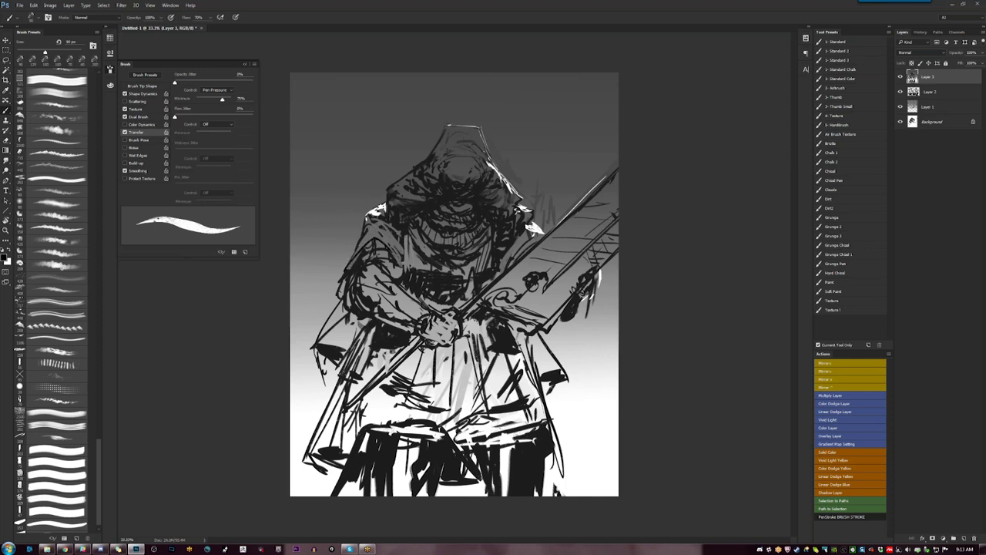
{"action": "mouse_move", "coordinate": [353, 269]}
{"action": "left_mouse_down"}
{"action": "mouse_move", "coordinate": [384, 262]}
{"action": "mouse_move", "coordinate": [402, 287]}
{"action": "left_mouse_up"}
{"action": "key", "text": "bracketleft"}
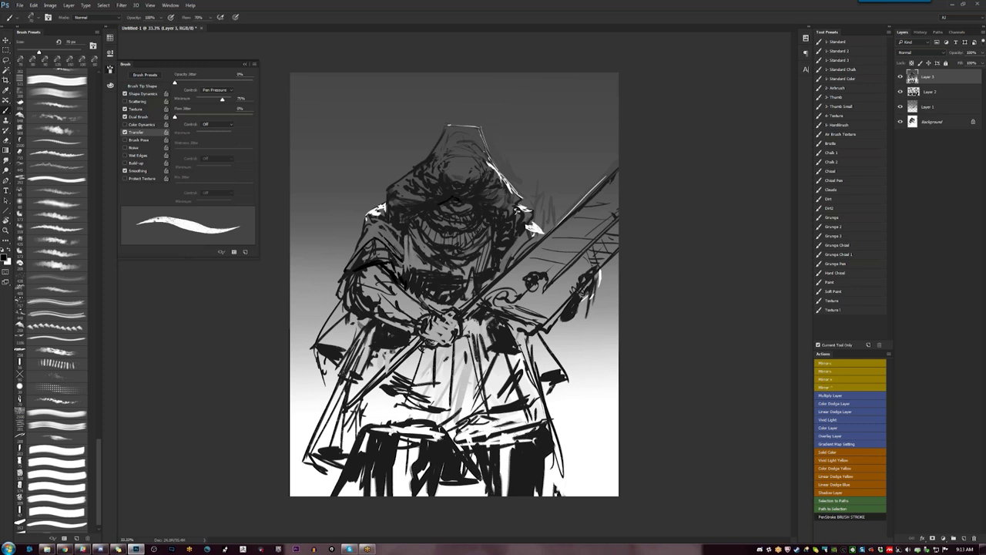
{"action": "left_click_drag", "start_coordinate": [430, 206], "coordinate": [443, 197]}
Switch to Chrome, search Google Images for "gymnastics", and open the photo of the leaping gymnast in red
{"action": "left_click", "coordinate": [65, 549]}
{"action": "left_click", "coordinate": [309, 6]}
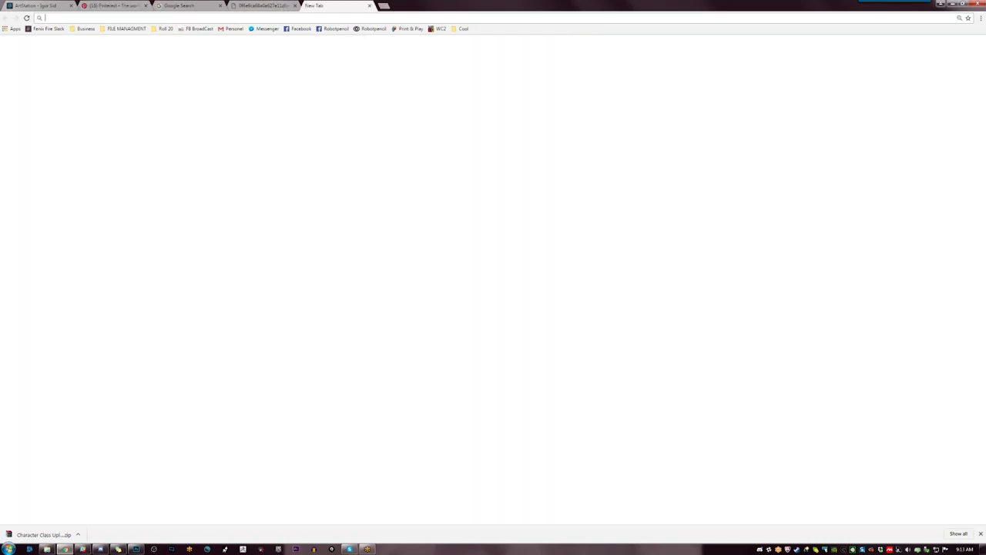
{"action": "type", "text": "gymnastics"}
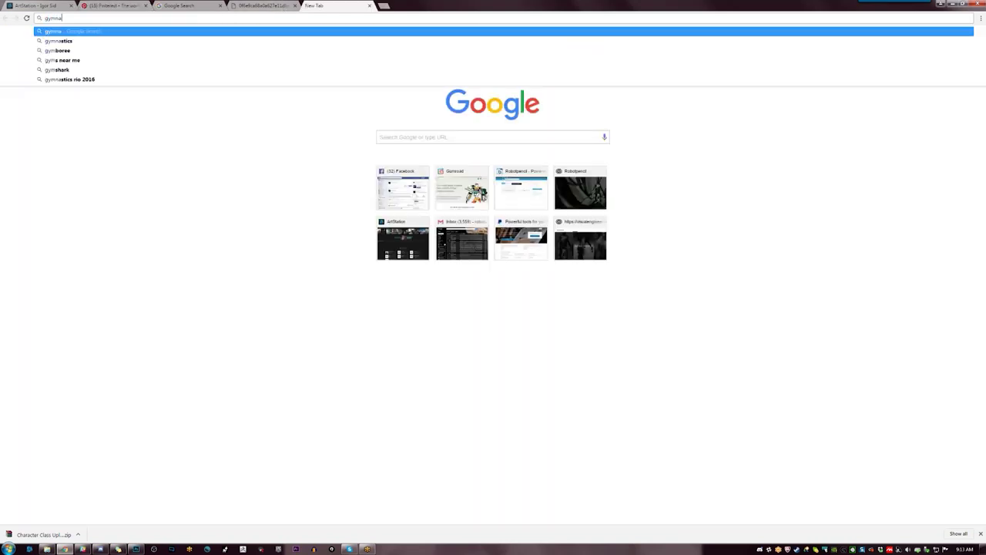
{"action": "key", "text": "Return"}
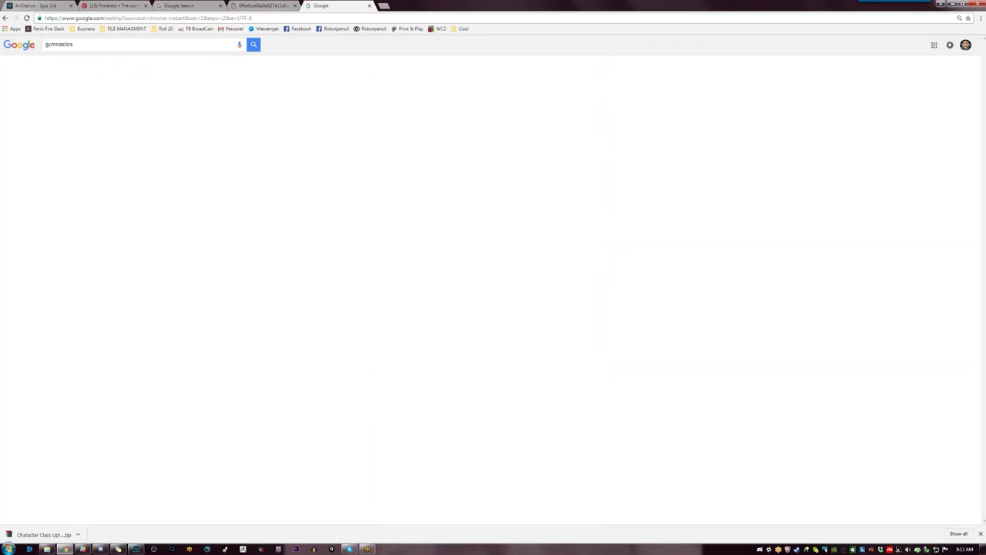
{"action": "left_click", "coordinate": [121, 68]}
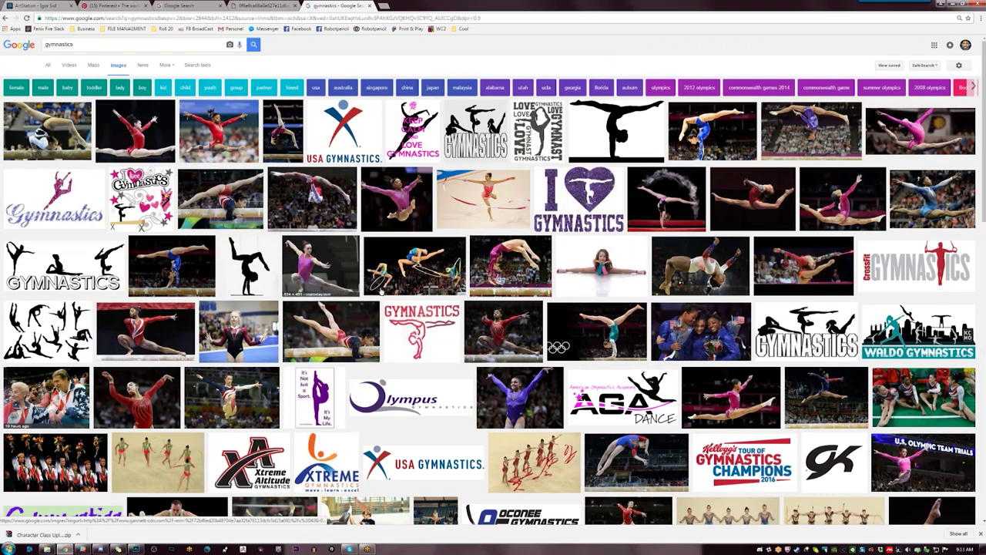
{"action": "left_click", "coordinate": [230, 140]}
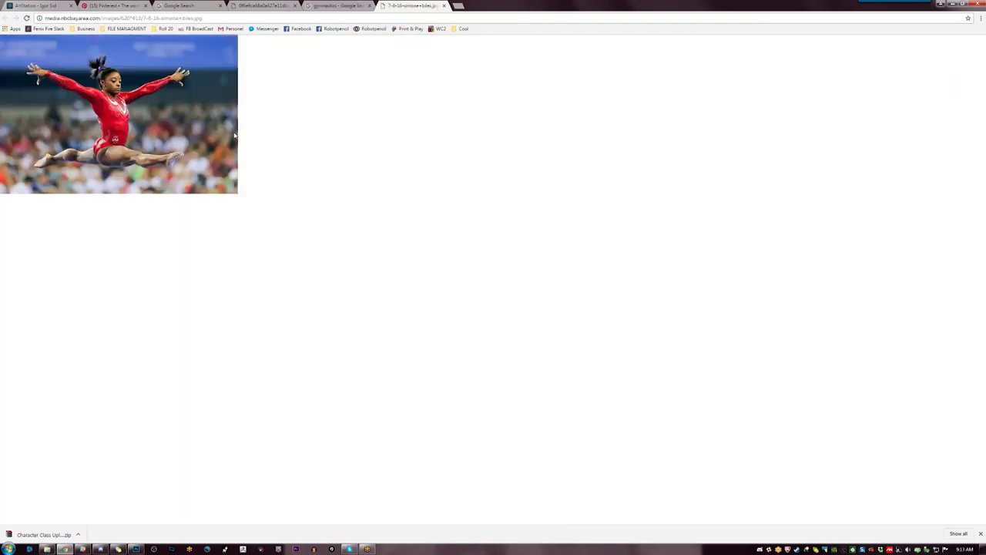
Copy the gymnast photo, paste it into the Photoshop painting, and enlarge it over the character's upper body
{"action": "right_click", "coordinate": [220, 124]}
{"action": "left_click", "coordinate": [254, 147]}
{"action": "left_click", "coordinate": [136, 549]}
{"action": "key", "text": "ctrl+v"}
{"action": "key", "text": "ctrl+t"}
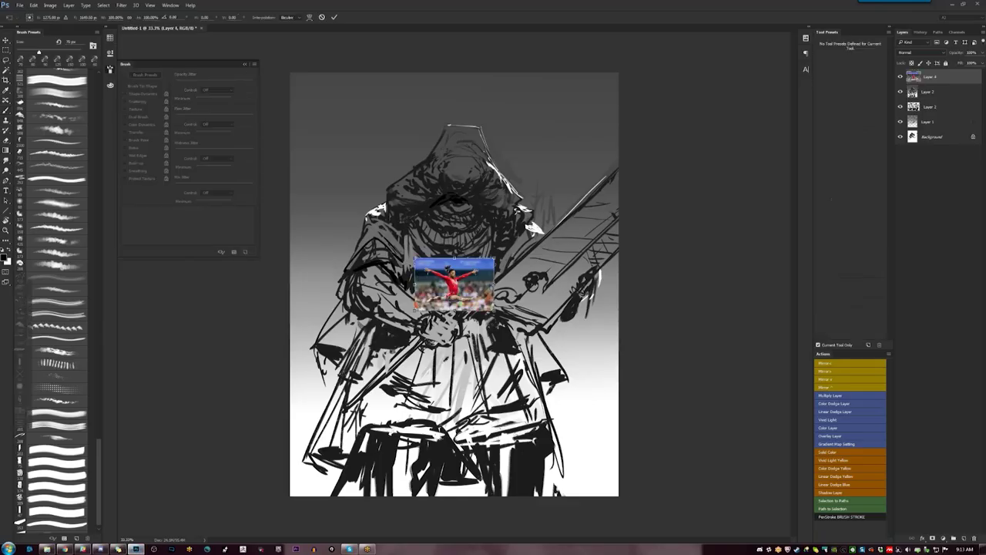
{"action": "left_click_drag", "start_coordinate": [494, 258], "coordinate": [571, 208]}
{"action": "left_click_drag", "start_coordinate": [521, 248], "coordinate": [526, 128]}
{"action": "key", "text": "Return"}
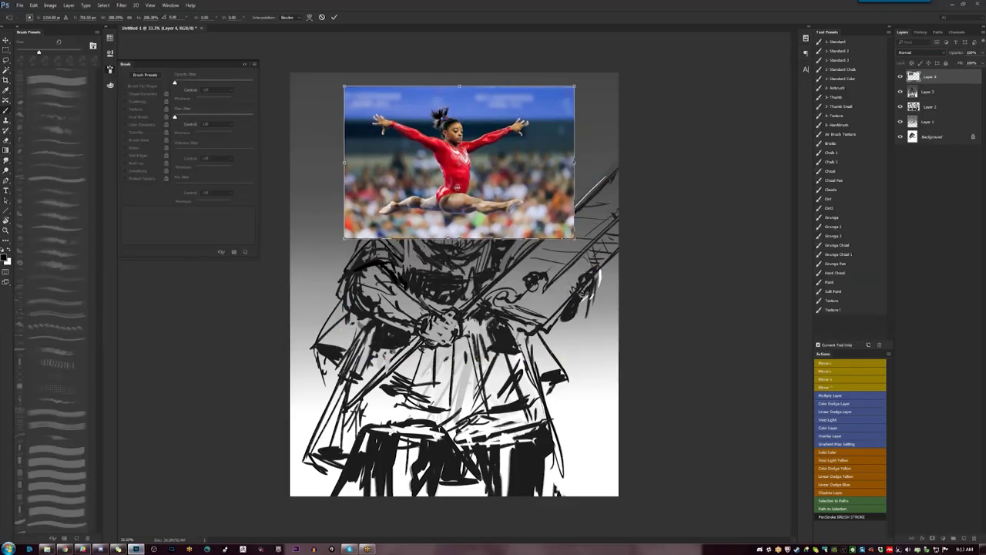
{"action": "key", "text": "Return"}
Save the current brush as a tool preset named "Grunge 4"
{"action": "key", "text": "b"}
{"action": "left_click", "coordinate": [869, 344]}
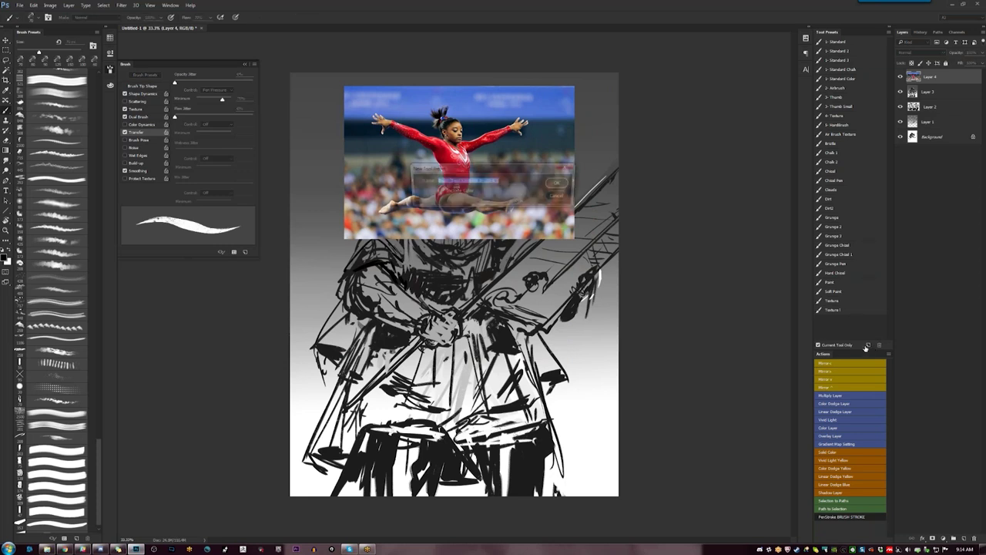
{"action": "type", "text": "Grunge 4"}
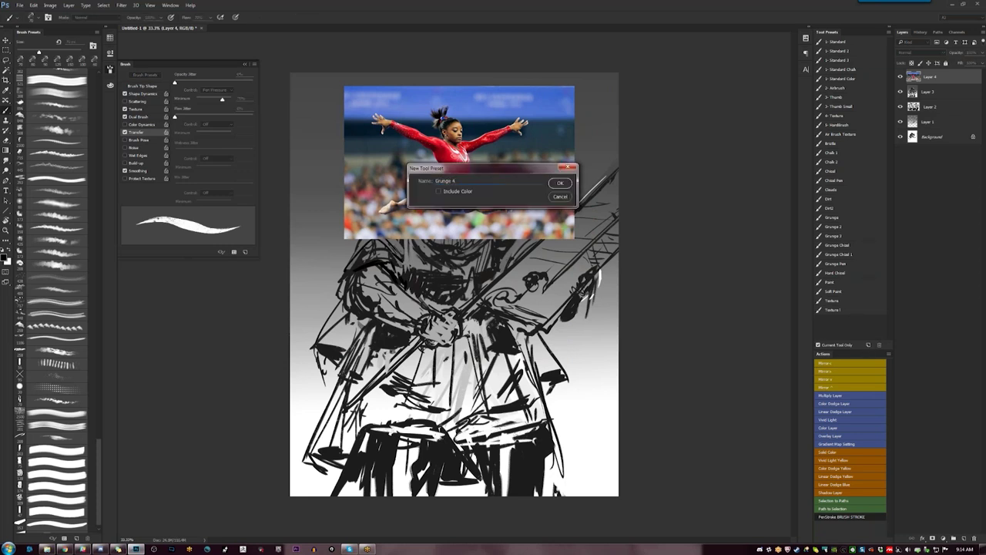
{"action": "key", "text": "Return"}
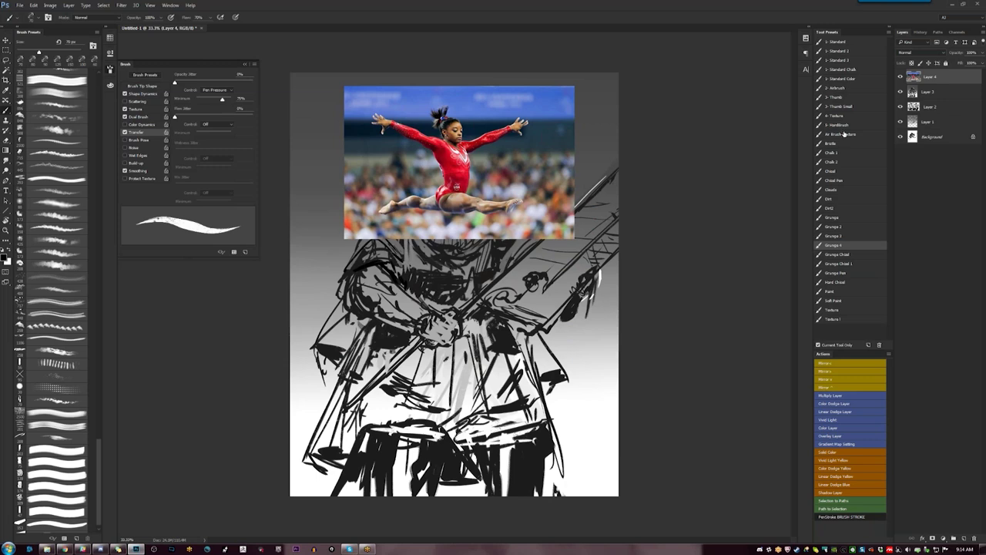
Choose the 3- HardBrush preset, set the foreground color to bright red, and shrink the brush to 15 px
{"action": "left_click", "coordinate": [845, 127]}
{"action": "key", "text": "ctrl+space"}
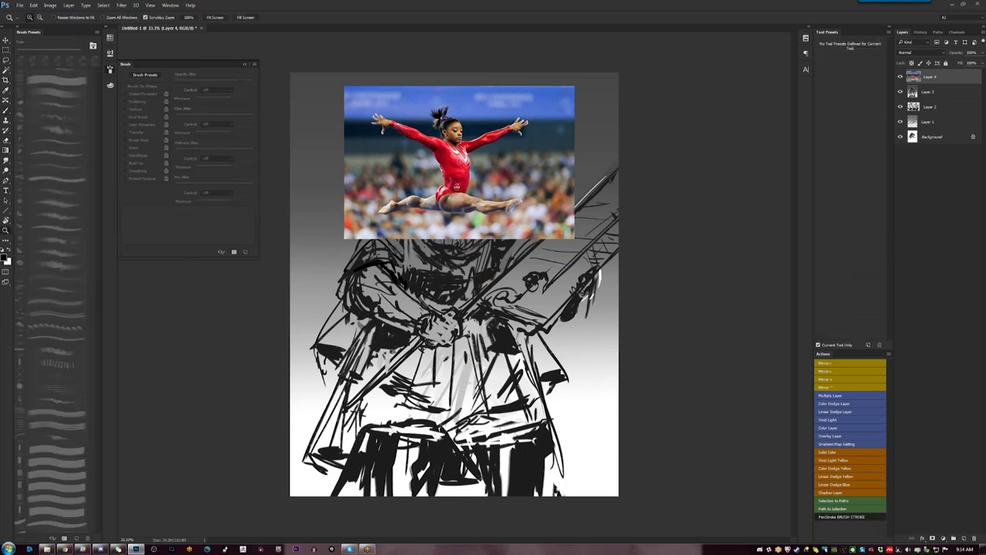
{"action": "left_click", "coordinate": [422, 209], "text": "ctrl"}
{"action": "left_click", "coordinate": [422, 210], "text": "ctrl"}
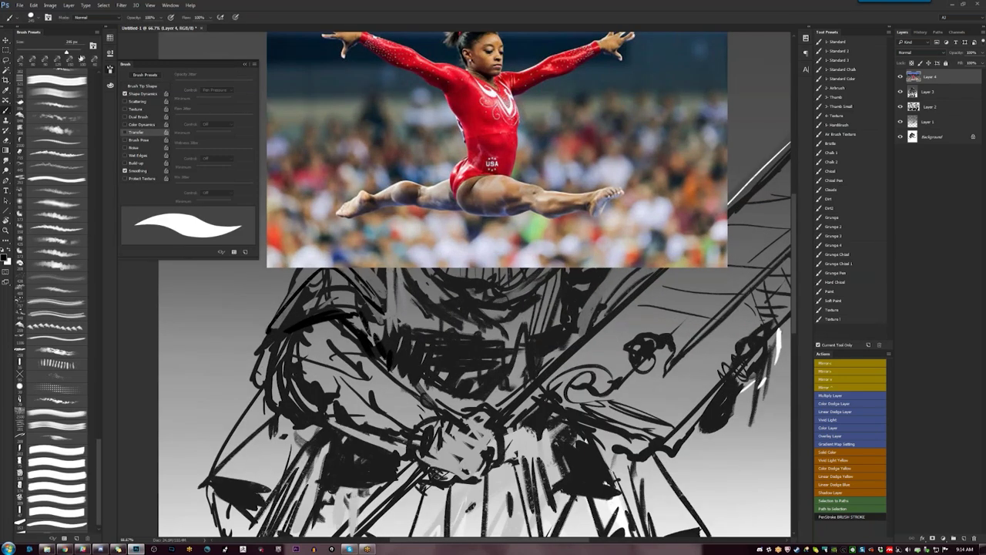
{"action": "left_click", "coordinate": [110, 85]}
{"action": "left_click", "coordinate": [248, 87]}
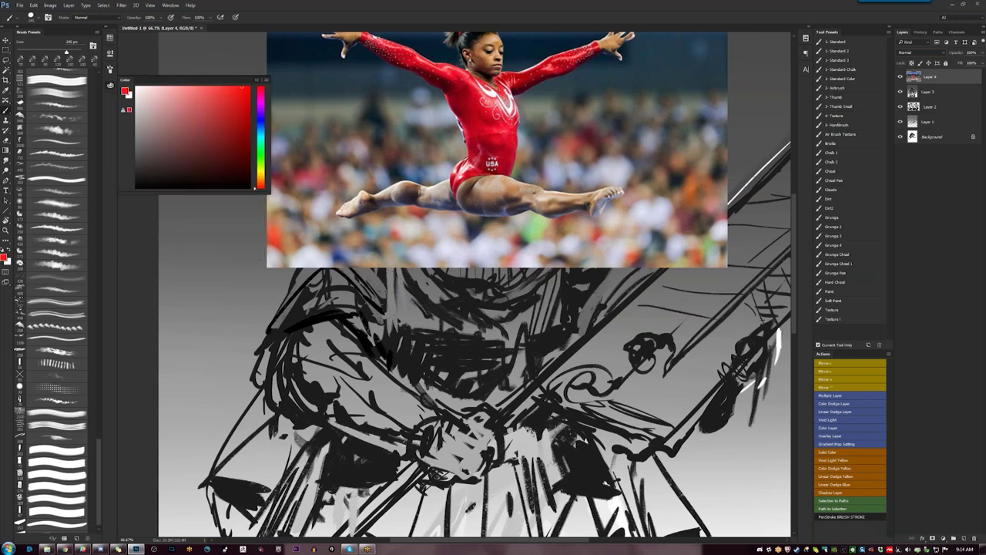
{"action": "key", "text": "bracketleft"}
{"action": "key", "text": "bracketleft"}
{"action": "key", "text": "bracketleft"}
{"action": "key", "text": "bracketleft"}
{"action": "key", "text": "bracketleft"}
{"action": "key", "text": "bracketleft"}
{"action": "key", "text": "bracketleft"}
{"action": "key", "text": "bracketleft"}
{"action": "key", "text": "bracketleft"}
{"action": "key", "text": "bracketleft"}
{"action": "key", "text": "bracketleft"}
{"action": "key", "text": "bracketleft"}
{"action": "key", "text": "bracketleft"}
{"action": "key", "text": "bracketleft"}
{"action": "key", "text": "bracketleft"}
On a new layer, outline the gymnast's front lower leg and foot in red with a 10 px brush
{"action": "key", "text": "ctrl+shift+alt+n"}
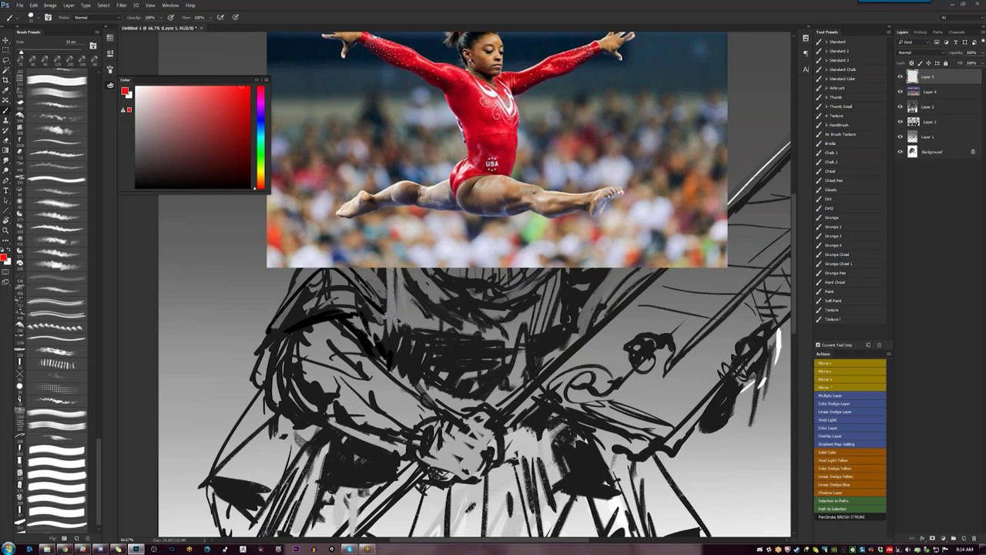
{"action": "key", "text": "bracketleft"}
{"action": "mouse_move", "coordinate": [534, 210]}
{"action": "left_mouse_down"}
{"action": "mouse_move", "coordinate": [600, 213]}
{"action": "mouse_move", "coordinate": [601, 192]}
{"action": "mouse_move", "coordinate": [625, 191]}
{"action": "mouse_move", "coordinate": [539, 193]}
{"action": "left_mouse_up"}
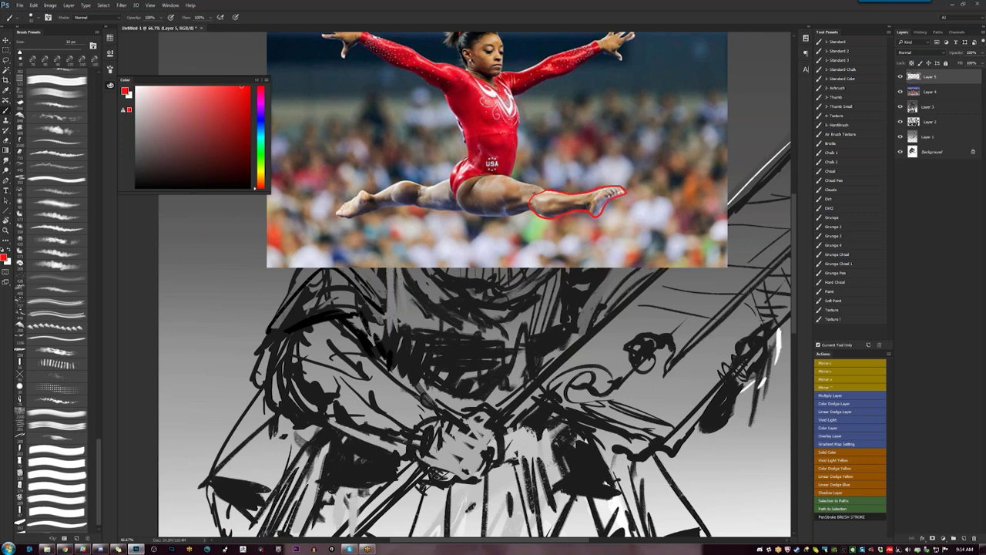
On another new layer, outline the gymnast's rear lower leg and foot in red
{"action": "key", "text": "ctrl+shift+alt+n"}
{"action": "left_click_drag", "start_coordinate": [638, 201], "coordinate": [734, 204]}
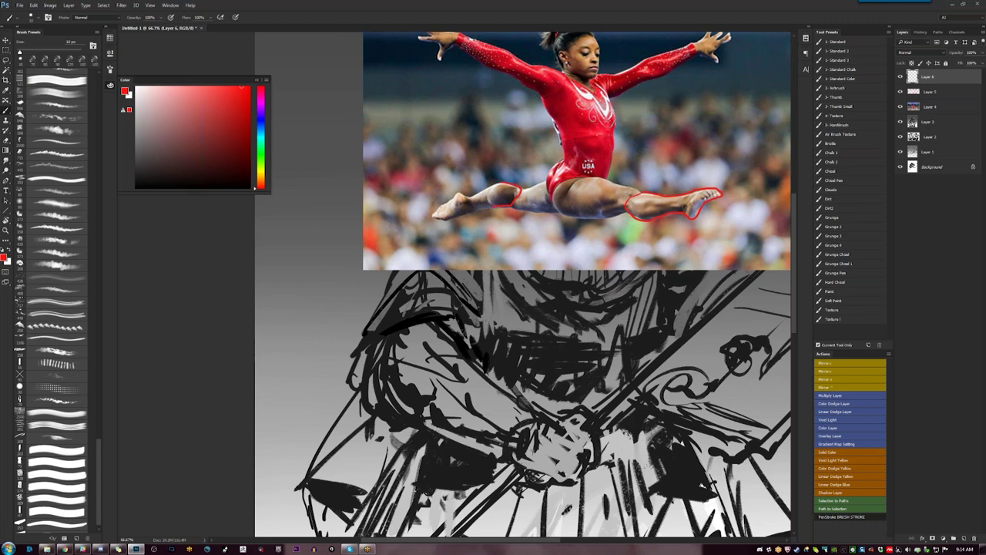
{"action": "mouse_move", "coordinate": [450, 223]}
{"action": "left_mouse_down"}
{"action": "mouse_move", "coordinate": [429, 215]}
{"action": "mouse_move", "coordinate": [472, 195]}
{"action": "left_mouse_up"}
{"action": "left_click_drag", "start_coordinate": [623, 313], "coordinate": [567, 259]}
Move both red leg outlines off the photo to the empty background beside the character's shoulder
{"action": "left_click", "coordinate": [930, 91]}
{"action": "key", "text": "v"}
{"action": "mouse_move", "coordinate": [665, 238]}
{"action": "left_mouse_down"}
{"action": "mouse_move", "coordinate": [554, 297]}
{"action": "mouse_move", "coordinate": [454, 381]}
{"action": "mouse_move", "coordinate": [370, 415]}
{"action": "mouse_move", "coordinate": [442, 438]}
{"action": "mouse_move", "coordinate": [303, 365]}
{"action": "left_mouse_up"}
{"action": "left_click", "coordinate": [930, 77]}
{"action": "left_click_drag", "start_coordinate": [494, 238], "coordinate": [626, 276]}
{"action": "left_click_drag", "start_coordinate": [626, 276], "coordinate": [472, 350]}
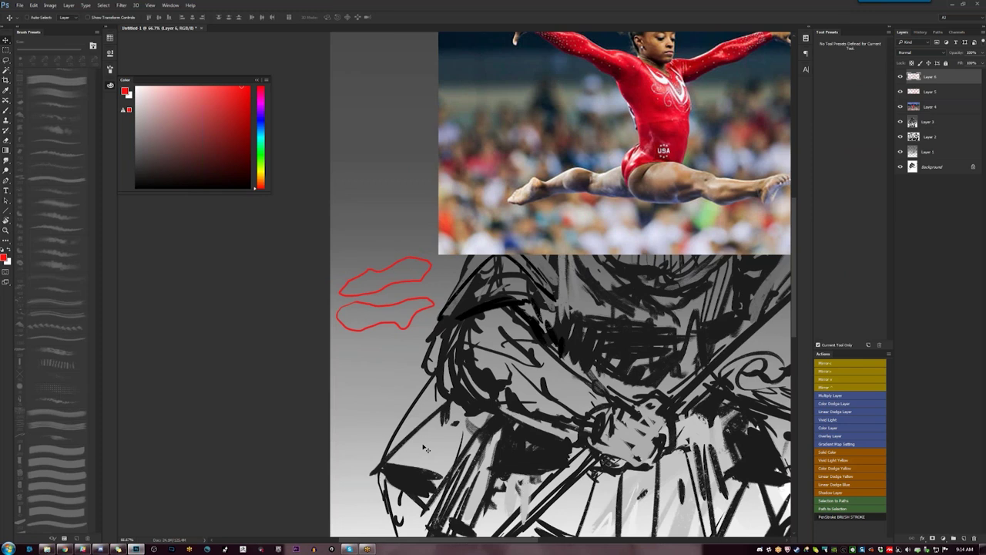
Place the rear leg outline directly below the front leg outline and rotate it level to compare their shapes
{"action": "mouse_move", "coordinate": [497, 329]}
{"action": "left_mouse_down"}
{"action": "mouse_move", "coordinate": [543, 355]}
{"action": "mouse_move", "coordinate": [498, 405]}
{"action": "left_mouse_up"}
{"action": "key", "text": "ctrl+t"}
{"action": "left_click_drag", "start_coordinate": [518, 361], "coordinate": [508, 380]}
{"action": "key", "text": "Return"}
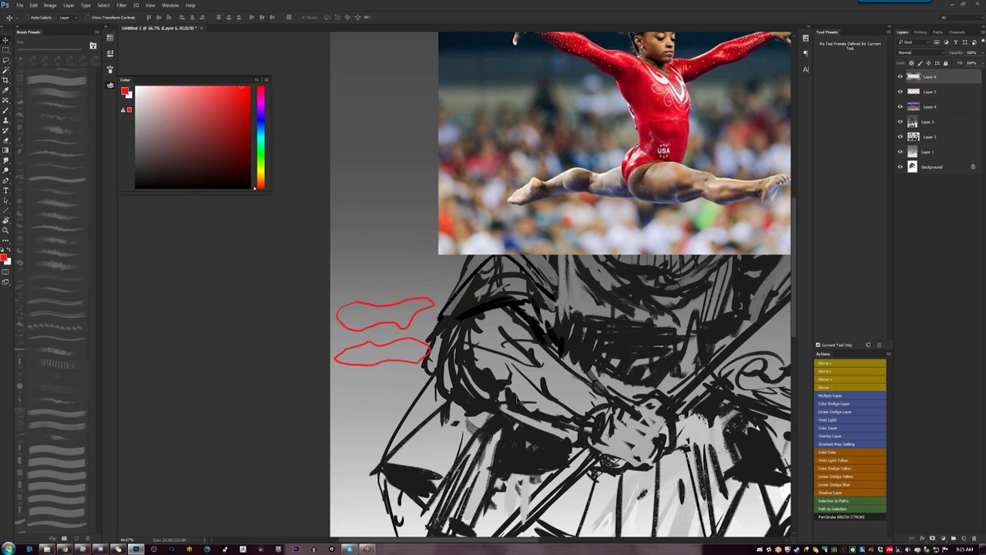
On a new layer, outline the gymnast's shoulder and upper torso in red and try moving the outline off her body
{"action": "left_click_drag", "start_coordinate": [593, 353], "coordinate": [516, 404]}
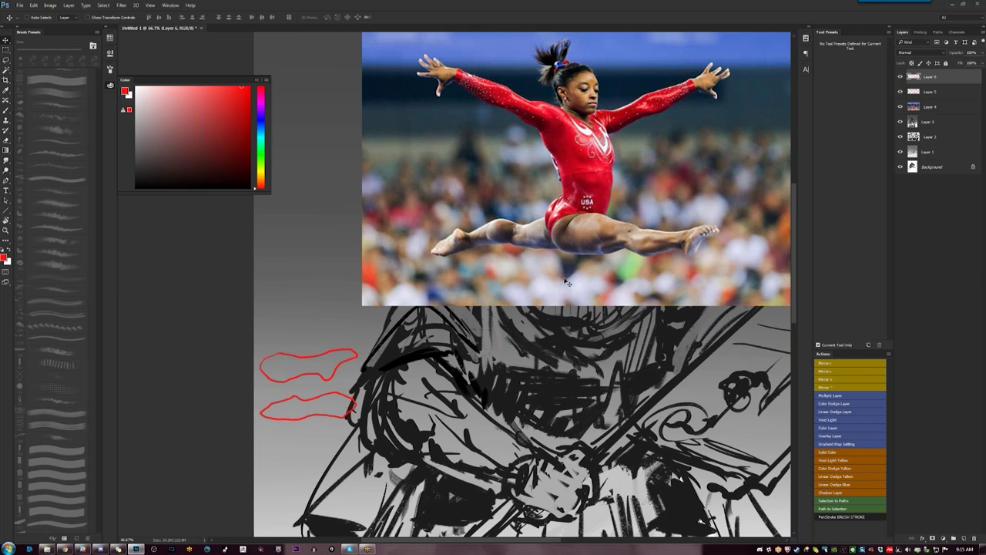
{"action": "left_click_drag", "start_coordinate": [548, 322], "coordinate": [510, 359]}
{"action": "key", "text": "ctrl"}
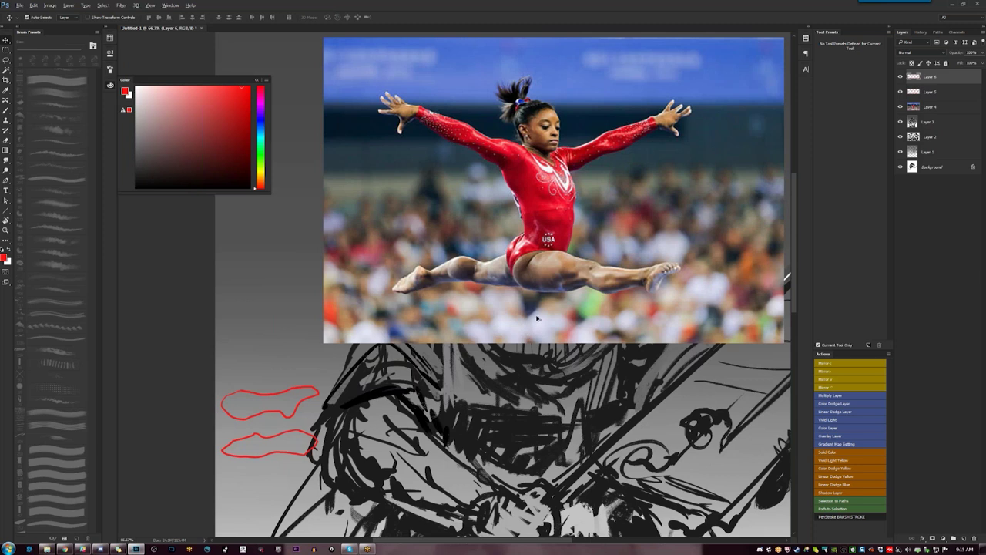
{"action": "key", "text": "ctrl+shift+alt+n"}
{"action": "key", "text": "b"}
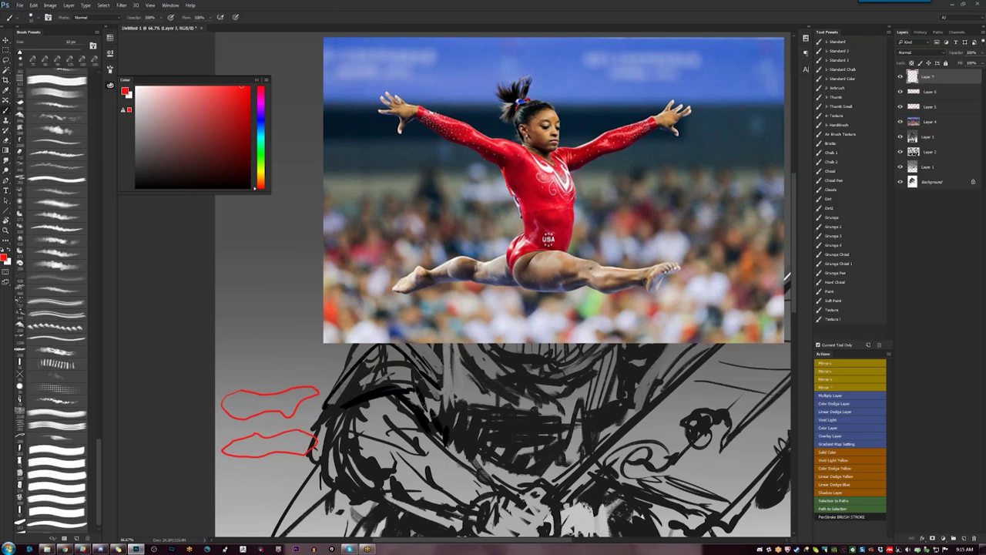
{"action": "mouse_move", "coordinate": [575, 201]}
{"action": "left_mouse_down"}
{"action": "mouse_move", "coordinate": [569, 164]}
{"action": "mouse_move", "coordinate": [512, 144]}
{"action": "mouse_move", "coordinate": [521, 202]}
{"action": "left_mouse_up"}
{"action": "key", "text": "v"}
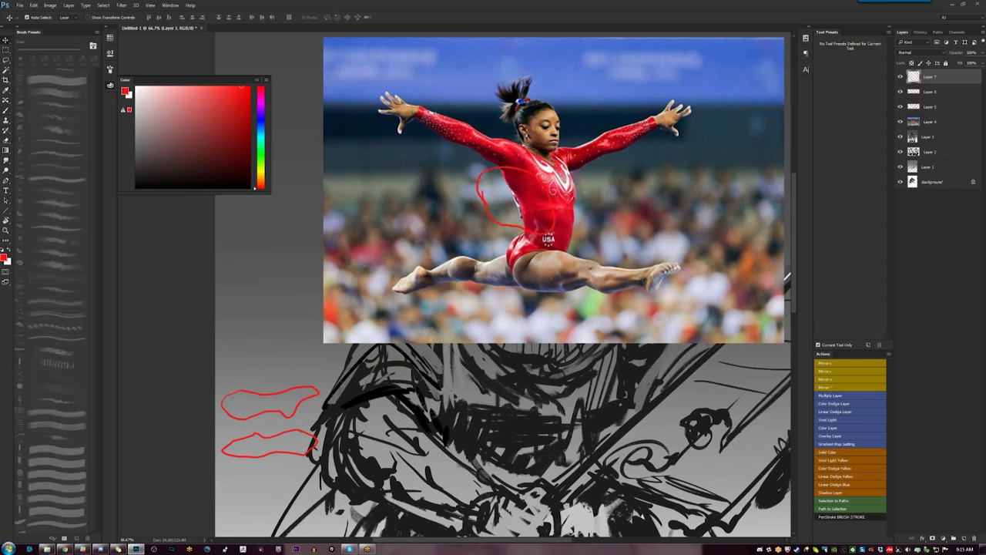
{"action": "mouse_move", "coordinate": [521, 169]}
{"action": "left_mouse_down"}
{"action": "mouse_move", "coordinate": [510, 175]}
{"action": "mouse_move", "coordinate": [505, 157]}
{"action": "mouse_move", "coordinate": [417, 273]}
{"action": "mouse_move", "coordinate": [416, 264]}
{"action": "left_mouse_up"}
{"action": "key", "text": "v"}
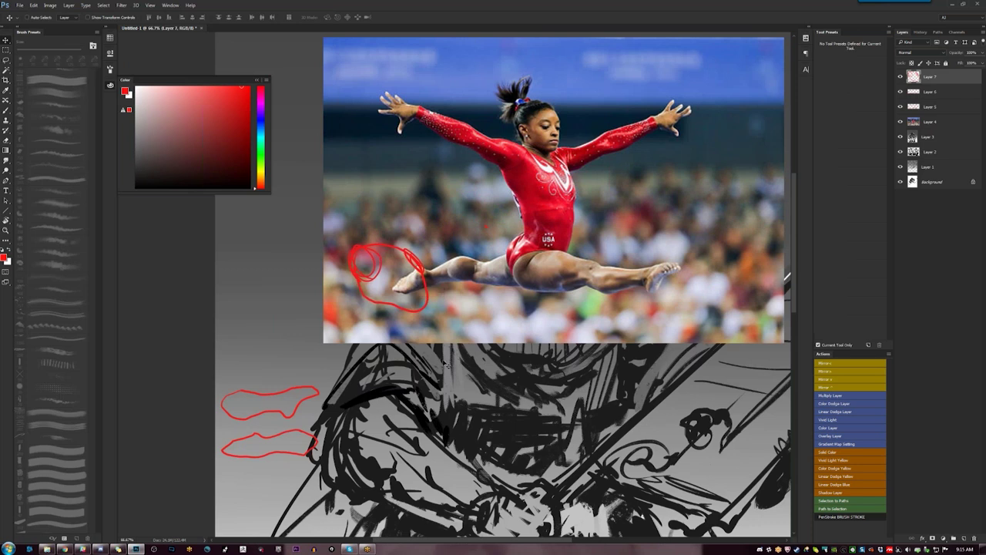
{"action": "key", "text": "ctrl+z"}
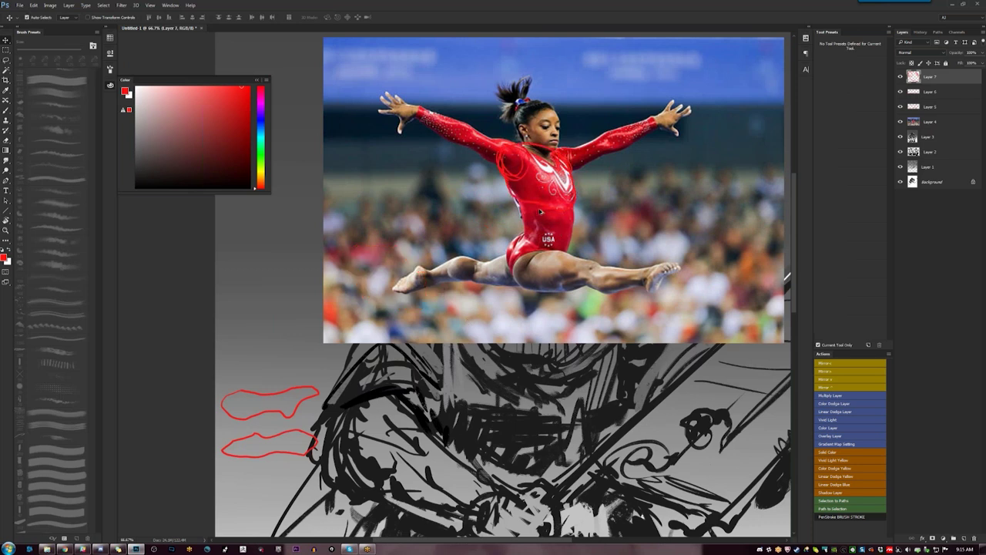
On another new layer, draw the gymnast's waist with contour lines in blue and move the drawing beside the photo
{"action": "key", "text": "ctrl+shift+alt+n"}
{"action": "left_click", "coordinate": [260, 126]}
{"action": "key", "text": "b"}
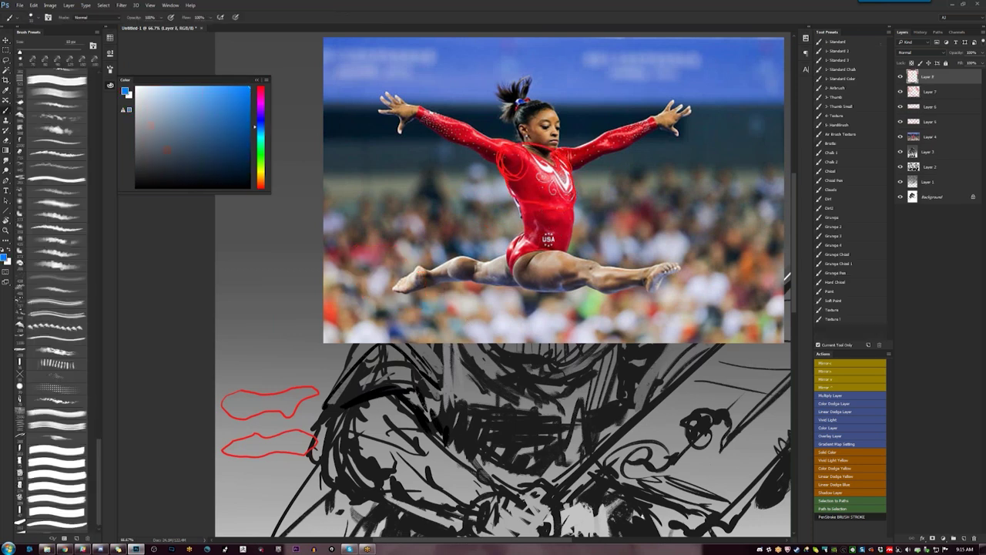
{"action": "left_click_drag", "start_coordinate": [517, 199], "coordinate": [574, 202]}
{"action": "mouse_move", "coordinate": [530, 226]}
{"action": "left_mouse_down"}
{"action": "mouse_move", "coordinate": [535, 240]}
{"action": "mouse_move", "coordinate": [564, 247]}
{"action": "left_mouse_up"}
{"action": "mouse_move", "coordinate": [560, 206]}
{"action": "left_mouse_down"}
{"action": "mouse_move", "coordinate": [560, 248]}
{"action": "mouse_move", "coordinate": [564, 233]}
{"action": "left_mouse_up"}
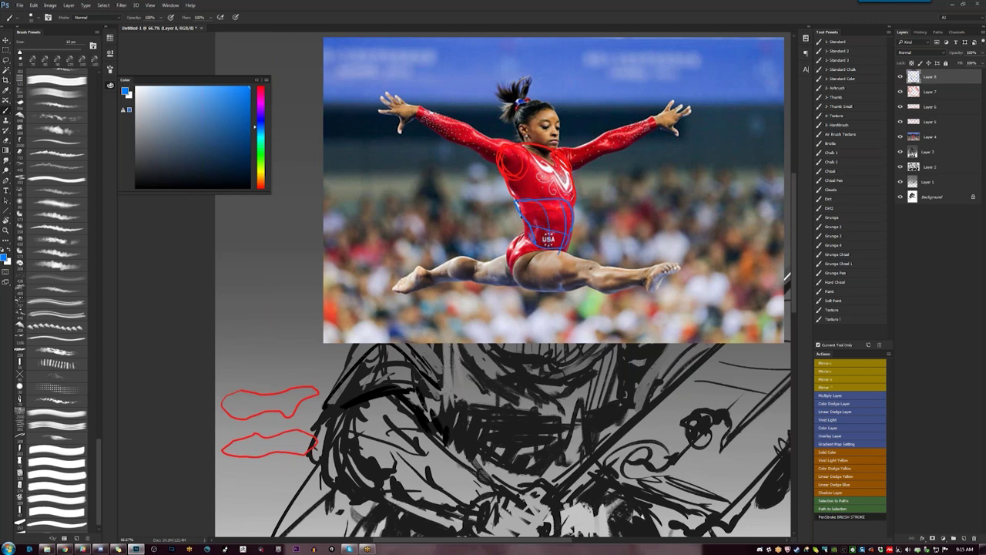
{"action": "left_click_drag", "start_coordinate": [526, 207], "coordinate": [541, 244]}
{"action": "key", "text": "v"}
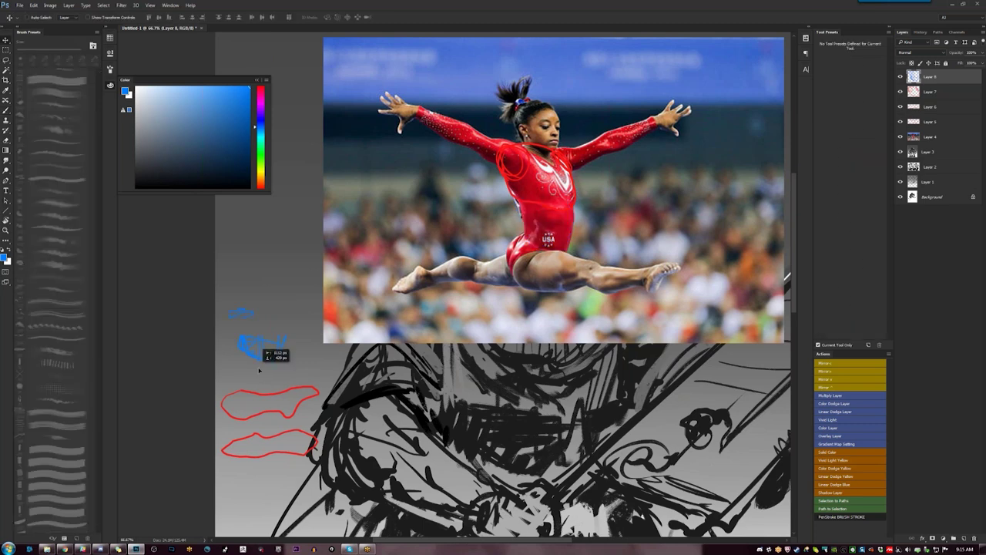
Delete the gymnast photo layer together with all the study outline layers above the character drawing
{"action": "left_click_drag", "start_coordinate": [529, 383], "coordinate": [502, 334]}
{"action": "left_click", "coordinate": [900, 77]}
{"action": "left_click", "coordinate": [900, 92]}
{"action": "left_click_drag", "start_coordinate": [900, 98], "coordinate": [900, 150]}
{"action": "left_click", "coordinate": [944, 137], "text": "shift"}
{"action": "key", "text": "Delete"}
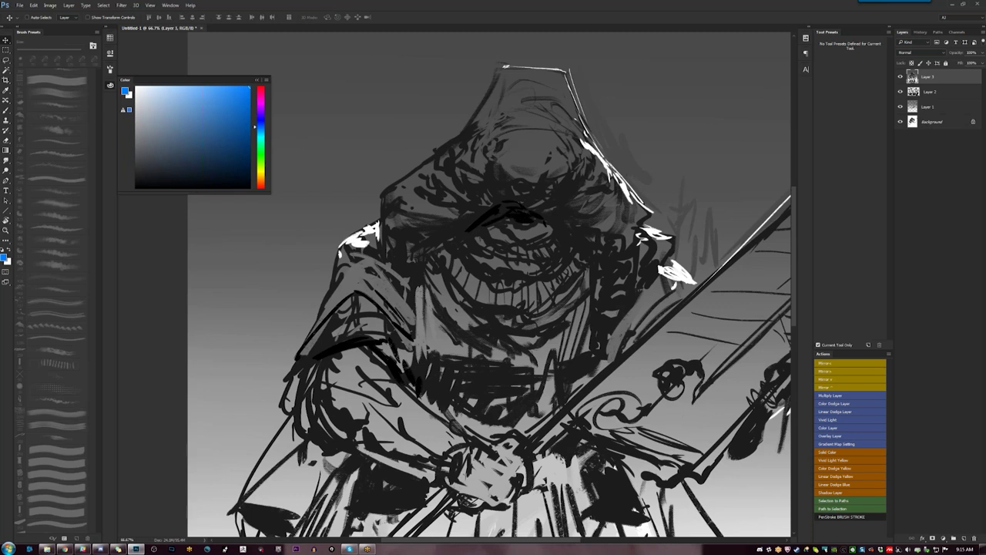
With a 40 px black Grunge 4 brush, draw the eye's contours and the folds around it beneath the hood
{"action": "key", "text": "b"}
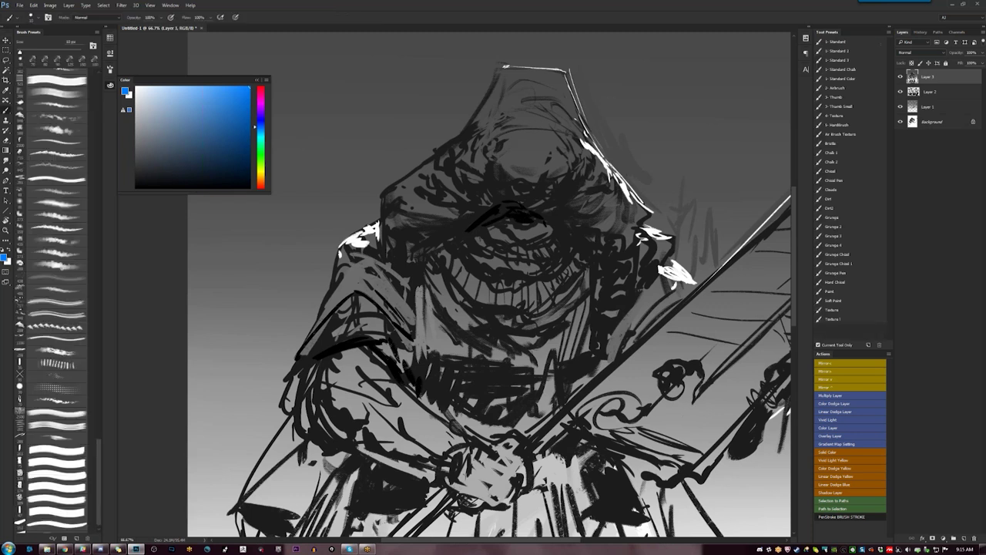
{"action": "left_click", "coordinate": [850, 254]}
{"action": "left_click", "coordinate": [848, 245]}
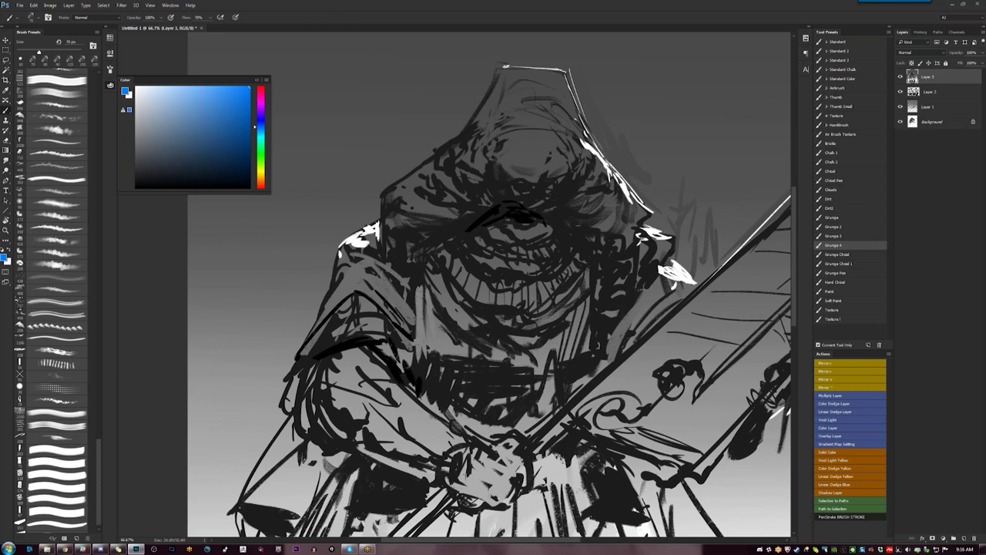
{"action": "key", "text": "d"}
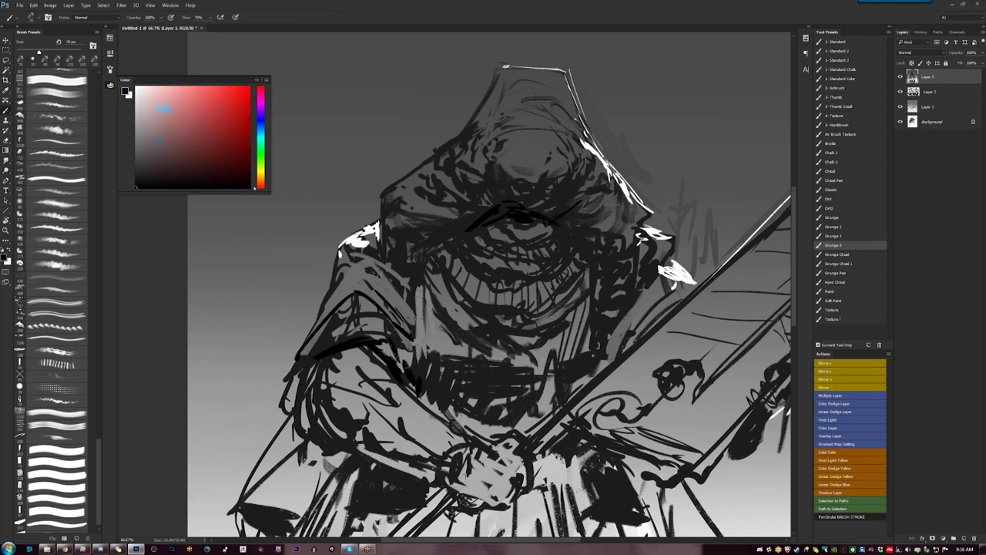
{"action": "key", "text": "bracketleft"}
{"action": "key", "text": "bracketleft"}
{"action": "key", "text": "bracketleft"}
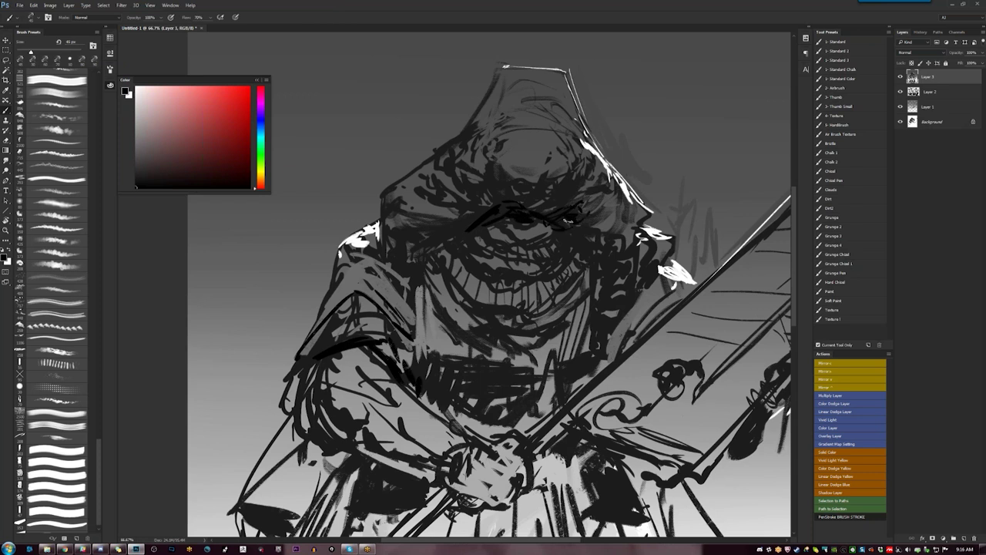
{"action": "mouse_move", "coordinate": [469, 228]}
{"action": "left_mouse_down"}
{"action": "mouse_move", "coordinate": [454, 229]}
{"action": "mouse_move", "coordinate": [427, 267]}
{"action": "mouse_move", "coordinate": [425, 323]}
{"action": "left_mouse_up"}
{"action": "mouse_move", "coordinate": [468, 234]}
{"action": "left_mouse_down"}
{"action": "mouse_move", "coordinate": [450, 249]}
{"action": "mouse_move", "coordinate": [479, 233]}
{"action": "mouse_move", "coordinate": [522, 240]}
{"action": "mouse_move", "coordinate": [502, 239]}
{"action": "mouse_move", "coordinate": [525, 254]}
{"action": "mouse_move", "coordinate": [569, 250]}
{"action": "mouse_move", "coordinate": [571, 239]}
{"action": "left_mouse_up"}
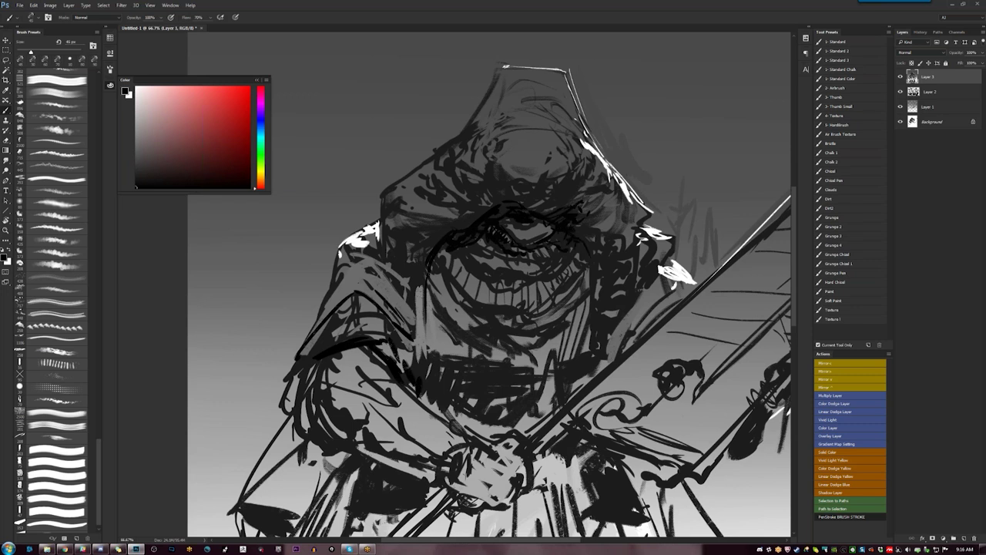
{"action": "mouse_move", "coordinate": [455, 249]}
{"action": "left_mouse_down"}
{"action": "mouse_move", "coordinate": [466, 267]}
{"action": "mouse_move", "coordinate": [503, 274]}
{"action": "mouse_move", "coordinate": [493, 268]}
{"action": "left_mouse_up"}
Enlarge the brush to 80 px, darken the area just below the eye, and sample a dark grey there
{"action": "key", "text": "bracketright"}
{"action": "key", "text": "bracketright"}
{"action": "key", "text": "bracketright"}
{"action": "key", "text": "bracketright"}
{"action": "left_click_drag", "start_coordinate": [490, 262], "coordinate": [505, 265]}
{"action": "left_click", "coordinate": [515, 269], "text": "alt"}
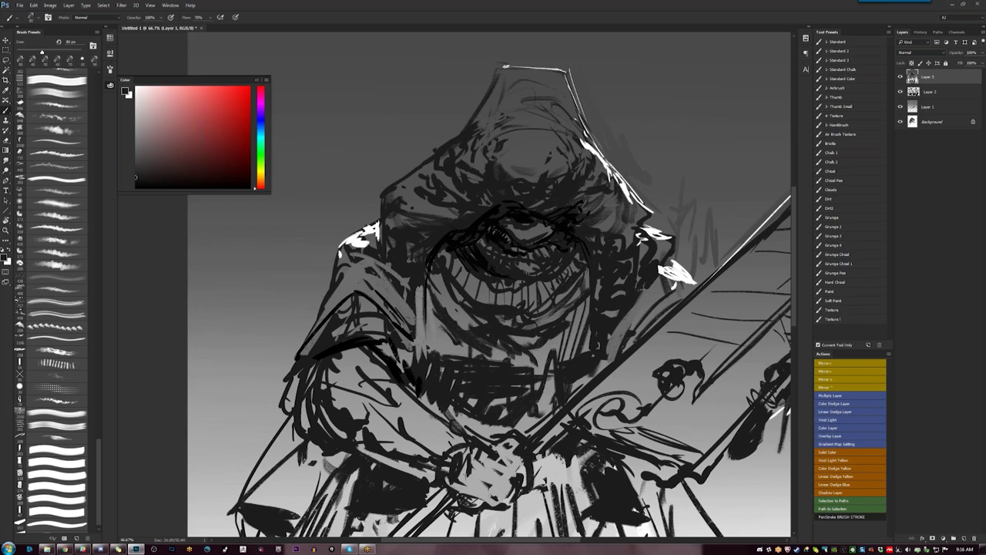
Try lightening the top of the hood with soft white Airbrush dabs
{"action": "key", "text": "z"}
{"action": "key", "text": "ctrl+minus"}
{"action": "key", "text": "ctrl+minus"}
{"action": "key", "text": "ctrl+minus"}
{"action": "key", "text": "Tab"}
{"action": "key", "text": "Tab"}
{"action": "key", "text": "b"}
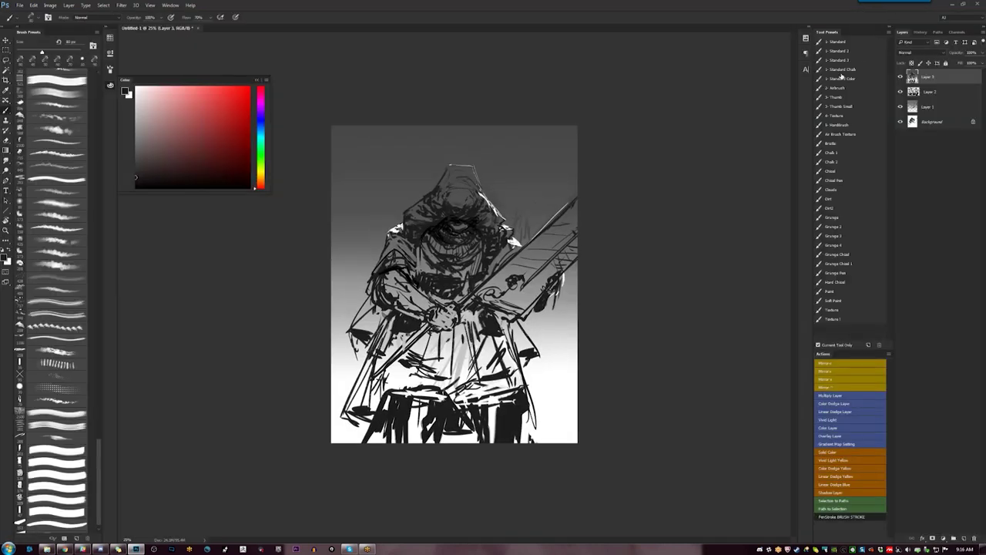
{"action": "left_click", "coordinate": [847, 89]}
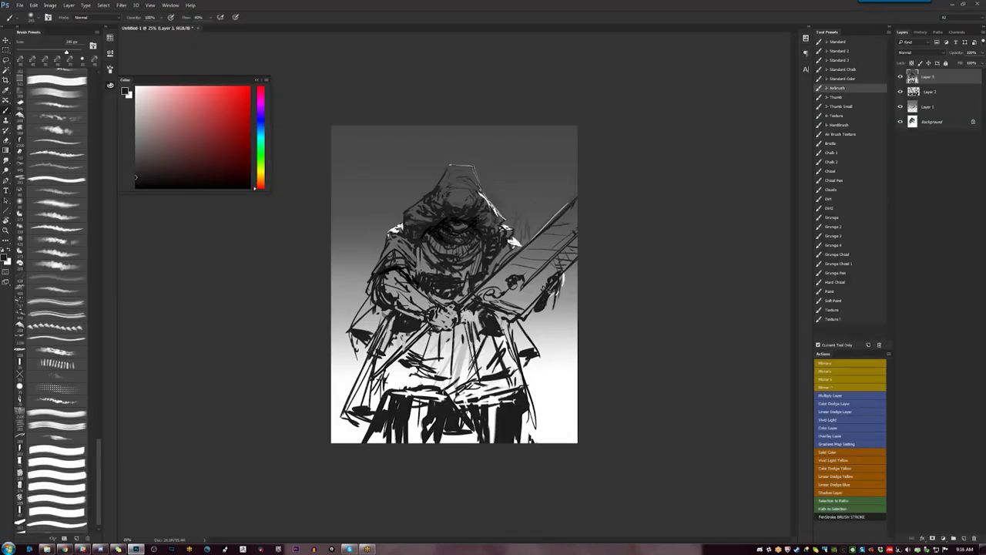
{"action": "key", "text": "x"}
{"action": "key", "text": "x"}
{"action": "key", "text": "x"}
{"action": "left_click", "coordinate": [470, 200]}
{"action": "key", "text": "ctrl+z"}
{"action": "left_click", "coordinate": [476, 200]}
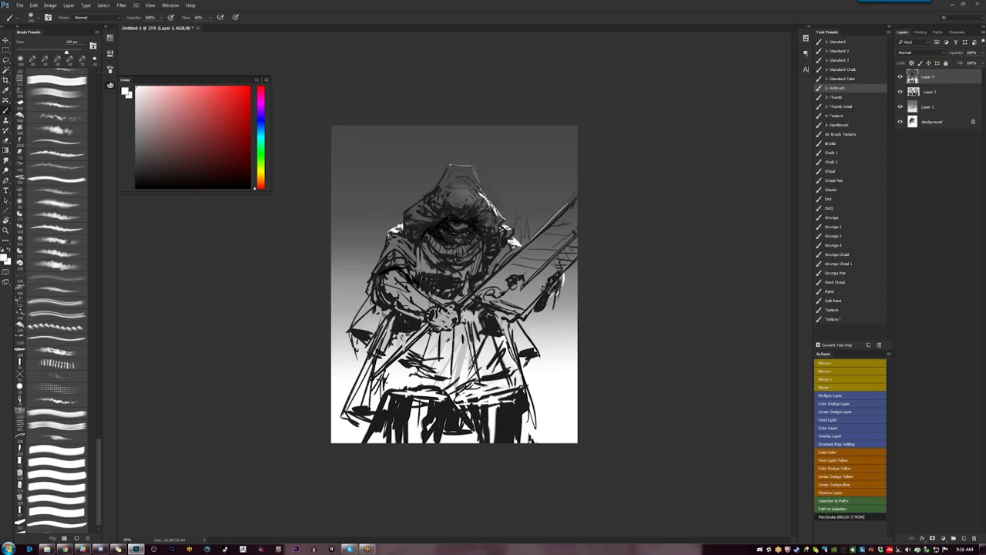
{"action": "key", "text": "bracketright"}
{"action": "left_click", "coordinate": [467, 201]}
{"action": "left_click", "coordinate": [466, 185]}
{"action": "left_click", "coordinate": [454, 187]}
{"action": "key", "text": "ctrl+z"}
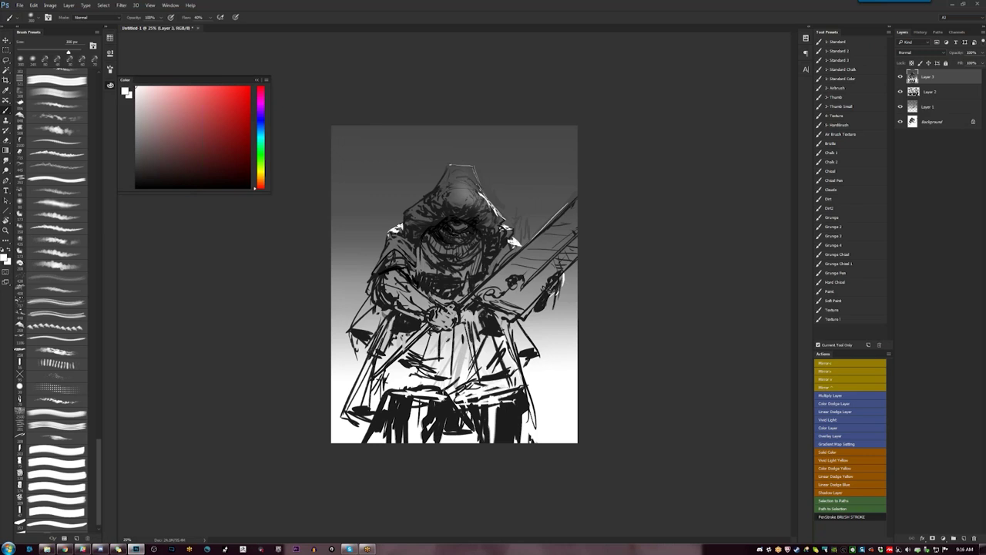
{"action": "key", "text": "ctrl+alt+z"}
{"action": "key", "text": "ctrl+alt+z"}
Tint the drawing layer a warm olive with Color Balance, adjusting the midtones, shadows and highlights
{"action": "key", "text": "ctrl+b"}
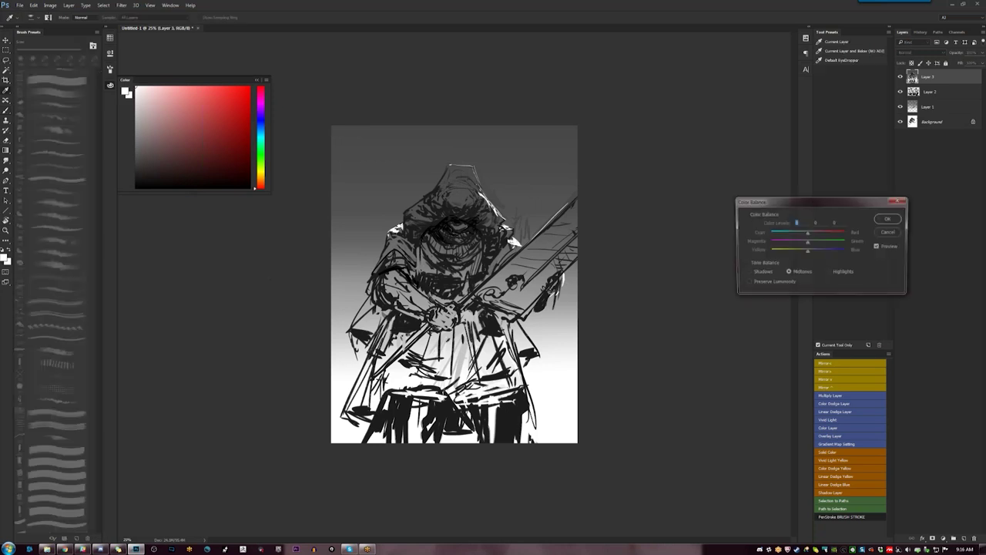
{"action": "mouse_move", "coordinate": [807, 233]}
{"action": "left_mouse_down"}
{"action": "mouse_move", "coordinate": [799, 237]}
{"action": "mouse_move", "coordinate": [816, 246]}
{"action": "mouse_move", "coordinate": [808, 250]}
{"action": "mouse_move", "coordinate": [815, 235]}
{"action": "left_mouse_up"}
{"action": "left_click", "coordinate": [761, 272]}
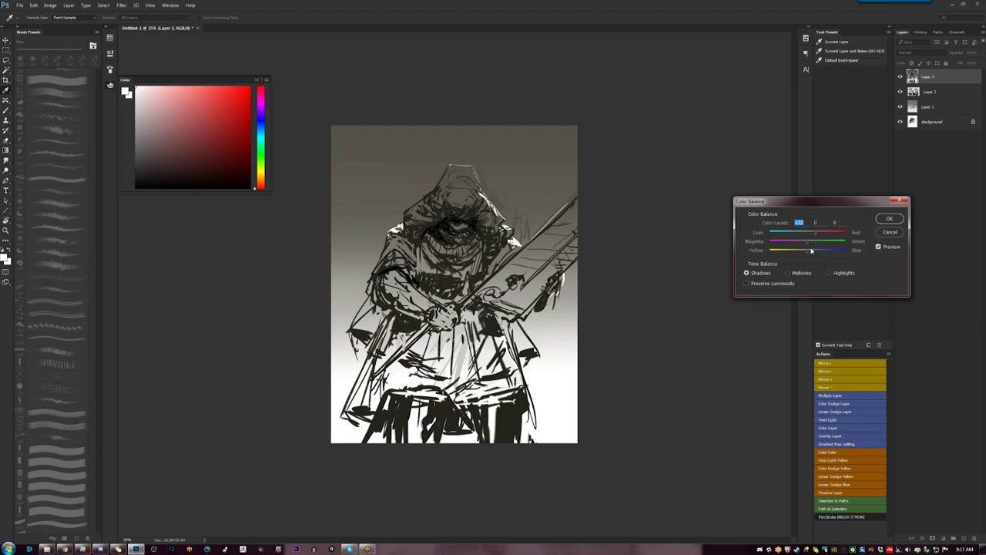
{"action": "left_click_drag", "start_coordinate": [808, 255], "coordinate": [805, 255]}
{"action": "left_click", "coordinate": [835, 275]}
{"action": "mouse_move", "coordinate": [805, 234]}
{"action": "left_mouse_down"}
{"action": "mouse_move", "coordinate": [795, 234]}
{"action": "mouse_move", "coordinate": [809, 235]}
{"action": "mouse_move", "coordinate": [803, 252]}
{"action": "left_mouse_up"}
{"action": "left_click", "coordinate": [891, 221]}
Apply Hue/Saturation to the drawing layer with hue -4 and increased saturation
{"action": "key", "text": "b"}
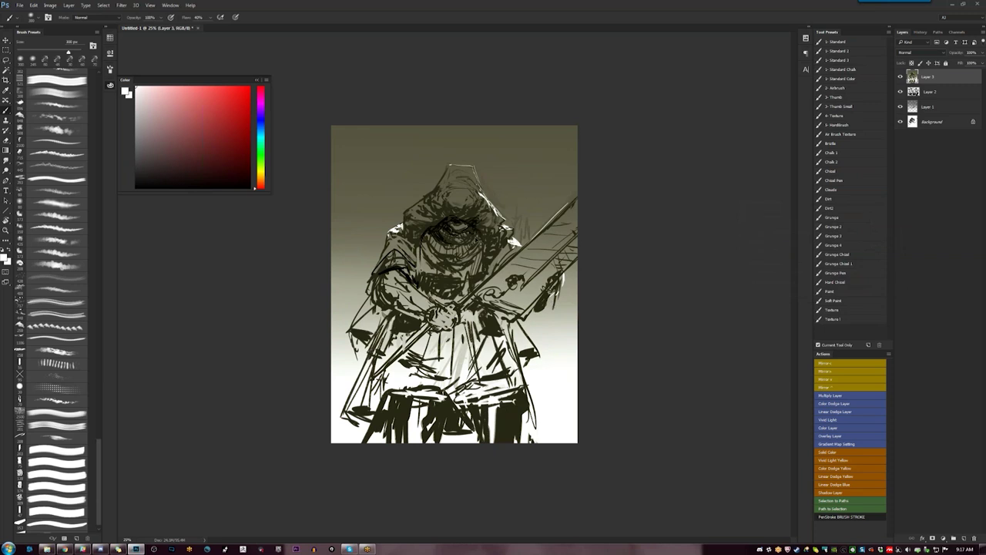
{"action": "key", "text": "ctrl+u"}
{"action": "mouse_move", "coordinate": [730, 253]}
{"action": "left_mouse_down"}
{"action": "mouse_move", "coordinate": [727, 222]}
{"action": "mouse_move", "coordinate": [743, 240]}
{"action": "left_mouse_up"}
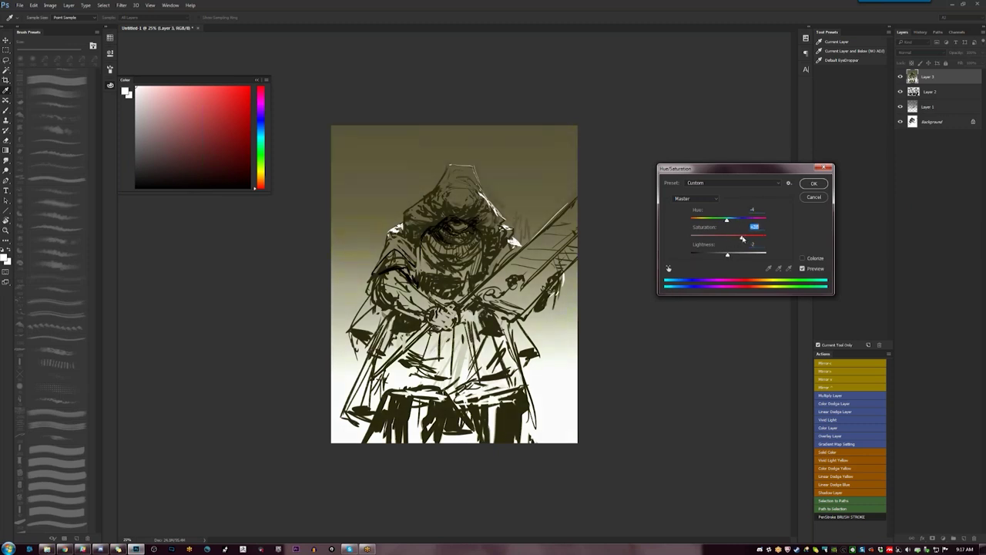
{"action": "left_click", "coordinate": [812, 183]}
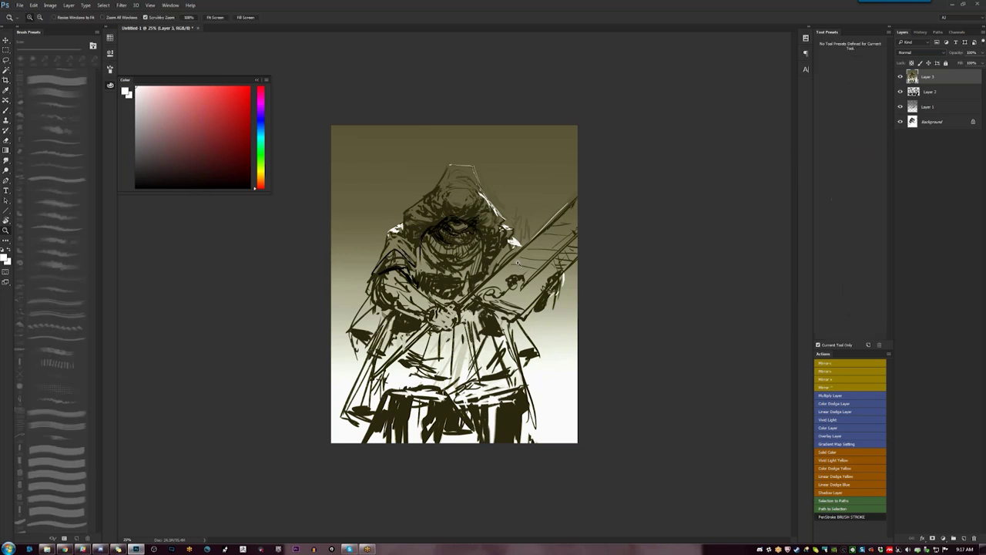
Using the 70 px Grunge 4 brush and a sampled near-black, deepen the shadows in the face, neck folds and belt
{"action": "key", "text": "ctrl+plus"}
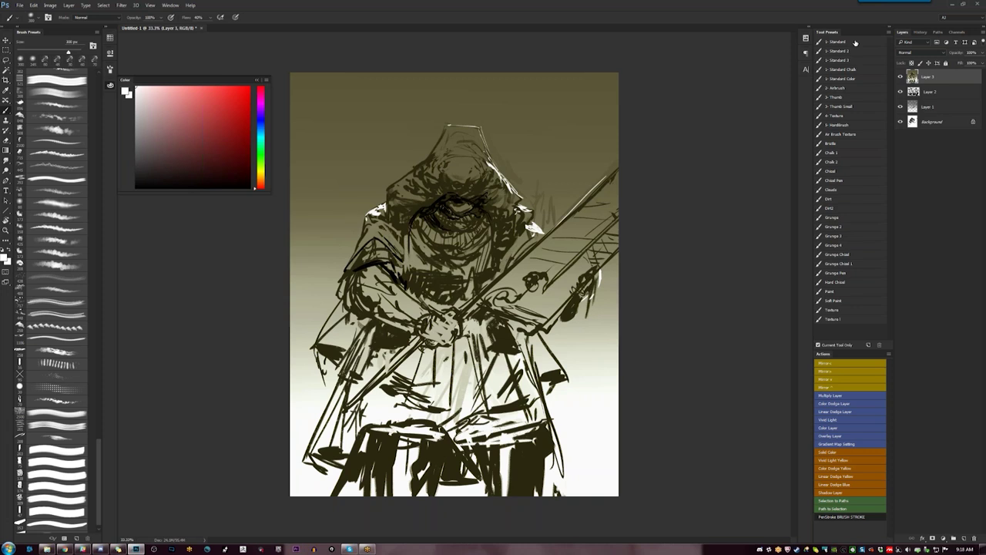
{"action": "left_click", "coordinate": [820, 246]}
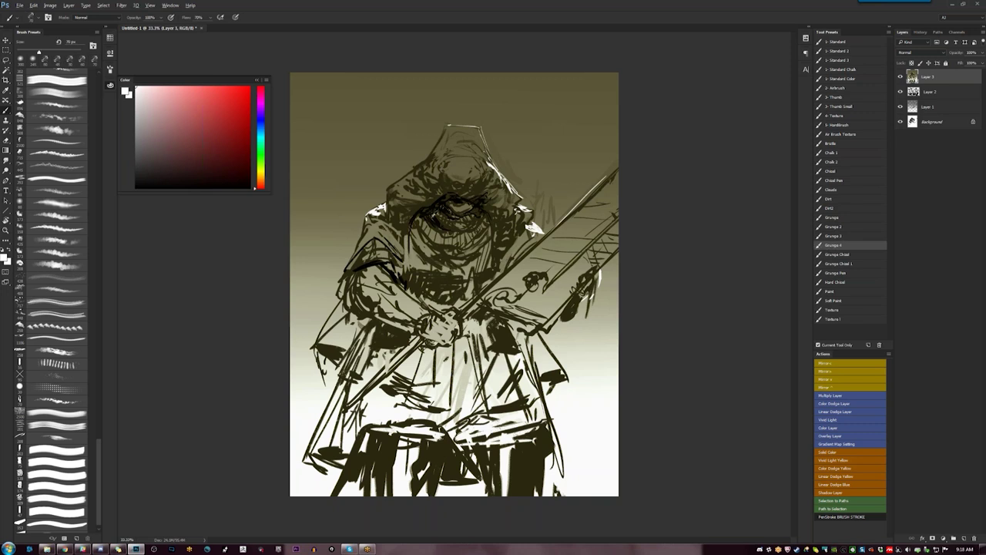
{"action": "left_click", "coordinate": [435, 214], "text": "alt"}
{"action": "left_click_drag", "start_coordinate": [424, 217], "coordinate": [413, 234]}
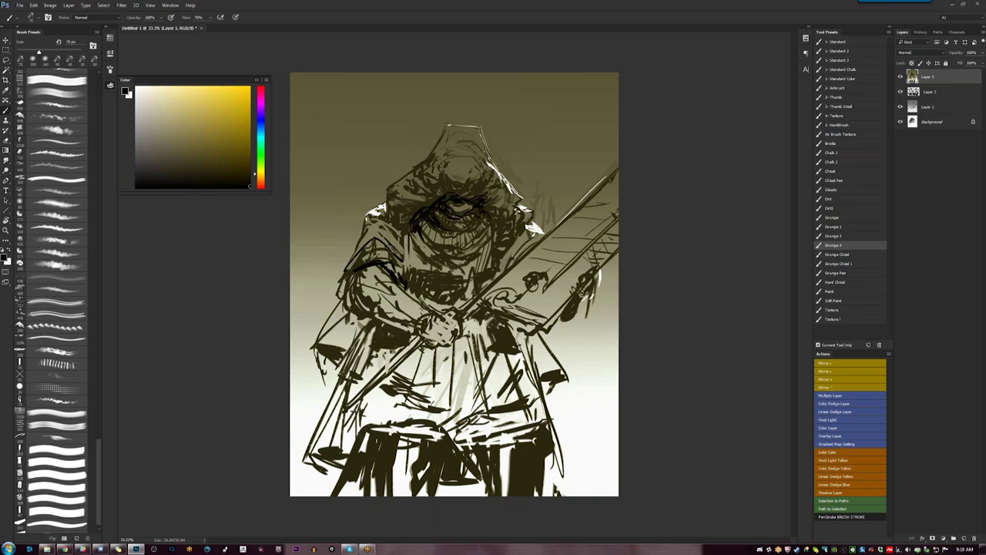
{"action": "left_click_drag", "start_coordinate": [485, 215], "coordinate": [447, 231]}
{"action": "mouse_move", "coordinate": [487, 227]}
{"action": "left_mouse_down"}
{"action": "mouse_move", "coordinate": [404, 285]}
{"action": "mouse_move", "coordinate": [407, 276]}
{"action": "left_mouse_up"}
{"action": "mouse_move", "coordinate": [408, 232]}
{"action": "left_mouse_down"}
{"action": "mouse_move", "coordinate": [403, 270]}
{"action": "mouse_move", "coordinate": [405, 257]}
{"action": "mouse_move", "coordinate": [416, 292]}
{"action": "left_mouse_up"}
{"action": "mouse_move", "coordinate": [425, 272]}
{"action": "left_mouse_down"}
{"action": "mouse_move", "coordinate": [416, 288]}
{"action": "mouse_move", "coordinate": [424, 298]}
{"action": "mouse_move", "coordinate": [467, 300]}
{"action": "left_mouse_up"}
{"action": "left_click_drag", "start_coordinate": [482, 276], "coordinate": [469, 302]}
{"action": "left_click_drag", "start_coordinate": [491, 275], "coordinate": [489, 283]}
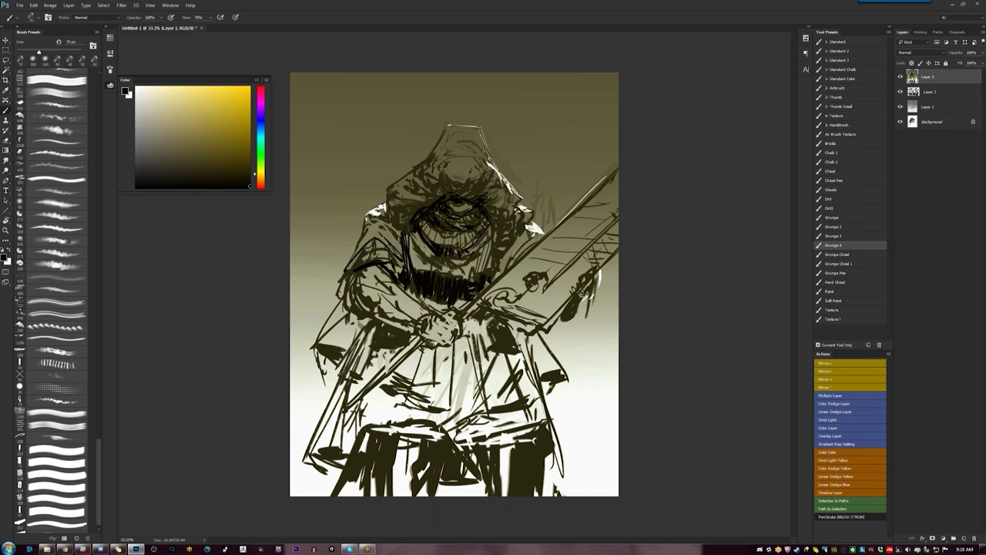
Fill the dark areas on both sides of the waist below the forearms with near-black
{"action": "mouse_move", "coordinate": [382, 319]}
{"action": "left_mouse_down"}
{"action": "mouse_move", "coordinate": [376, 345]}
{"action": "mouse_move", "coordinate": [402, 344]}
{"action": "left_mouse_up"}
{"action": "mouse_move", "coordinate": [498, 319]}
{"action": "left_mouse_down"}
{"action": "mouse_move", "coordinate": [487, 351]}
{"action": "mouse_move", "coordinate": [491, 322]}
{"action": "left_mouse_up"}
{"action": "mouse_move", "coordinate": [512, 317]}
{"action": "left_mouse_down"}
{"action": "mouse_move", "coordinate": [496, 344]}
{"action": "mouse_move", "coordinate": [510, 351]}
{"action": "left_mouse_up"}
Paint near-black shadows on the legs and in the gap between them beneath the coat's hem
{"action": "left_click_drag", "start_coordinate": [393, 434], "coordinate": [370, 444]}
{"action": "mouse_move", "coordinate": [403, 434]}
{"action": "left_mouse_down"}
{"action": "mouse_move", "coordinate": [387, 444]}
{"action": "mouse_move", "coordinate": [374, 436]}
{"action": "mouse_move", "coordinate": [391, 456]}
{"action": "left_mouse_up"}
{"action": "left_click_drag", "start_coordinate": [377, 444], "coordinate": [369, 449]}
{"action": "mouse_move", "coordinate": [445, 439]}
{"action": "left_mouse_down"}
{"action": "mouse_move", "coordinate": [424, 444]}
{"action": "mouse_move", "coordinate": [456, 472]}
{"action": "left_mouse_up"}
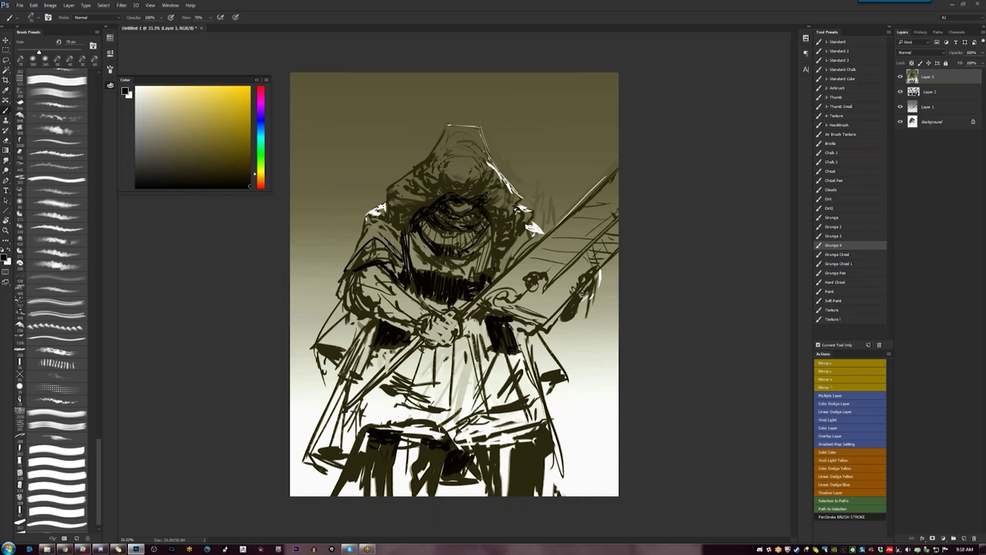
{"action": "mouse_move", "coordinate": [499, 442]}
{"action": "left_mouse_down"}
{"action": "mouse_move", "coordinate": [476, 454]}
{"action": "mouse_move", "coordinate": [515, 450]}
{"action": "left_mouse_up"}
{"action": "left_click_drag", "start_coordinate": [537, 443], "coordinate": [508, 467]}
{"action": "mouse_move", "coordinate": [516, 458]}
{"action": "left_mouse_down"}
{"action": "mouse_move", "coordinate": [505, 489]}
{"action": "mouse_move", "coordinate": [524, 469]}
{"action": "left_mouse_up"}
{"action": "left_click_drag", "start_coordinate": [550, 442], "coordinate": [526, 495]}
{"action": "left_click_drag", "start_coordinate": [515, 489], "coordinate": [507, 495]}
{"action": "left_click_drag", "start_coordinate": [379, 435], "coordinate": [366, 487]}
{"action": "left_click_drag", "start_coordinate": [380, 478], "coordinate": [372, 494]}
{"action": "left_click_drag", "start_coordinate": [378, 458], "coordinate": [369, 493]}
Darken the coat's lower hem corner beside the leg and the area beneath the bent elbow with near-black strokes
{"action": "left_click_drag", "start_coordinate": [367, 447], "coordinate": [346, 464]}
{"action": "mouse_move", "coordinate": [359, 453]}
{"action": "left_mouse_down"}
{"action": "mouse_move", "coordinate": [335, 465]}
{"action": "mouse_move", "coordinate": [327, 448]}
{"action": "left_mouse_up"}
{"action": "left_click_drag", "start_coordinate": [346, 450], "coordinate": [324, 447]}
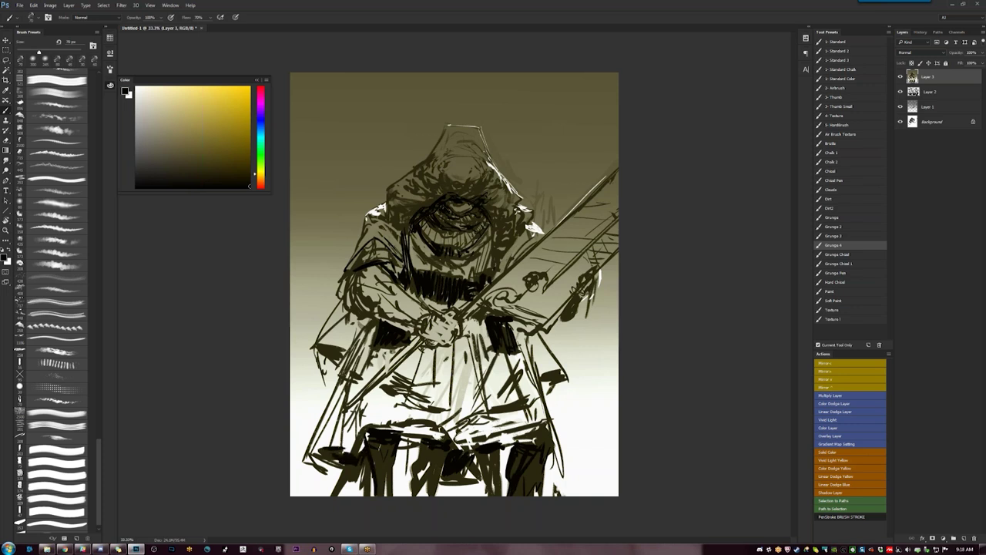
{"action": "mouse_move", "coordinate": [343, 347]}
{"action": "left_mouse_down"}
{"action": "mouse_move", "coordinate": [325, 359]}
{"action": "mouse_move", "coordinate": [333, 352]}
{"action": "left_mouse_up"}
{"action": "mouse_move", "coordinate": [367, 321]}
{"action": "left_mouse_down"}
{"action": "mouse_move", "coordinate": [349, 350]}
{"action": "mouse_move", "coordinate": [347, 322]}
{"action": "left_mouse_up"}
{"action": "left_click_drag", "start_coordinate": [350, 302], "coordinate": [348, 335]}
Try darkening the coat beside the hip under the weapon with near-black strokes
{"action": "left_click_drag", "start_coordinate": [538, 321], "coordinate": [517, 356]}
{"action": "mouse_move", "coordinate": [544, 318]}
{"action": "left_mouse_down"}
{"action": "mouse_move", "coordinate": [523, 352]}
{"action": "mouse_move", "coordinate": [531, 339]}
{"action": "mouse_move", "coordinate": [517, 346]}
{"action": "left_mouse_up"}
{"action": "left_click_drag", "start_coordinate": [543, 320], "coordinate": [534, 339]}
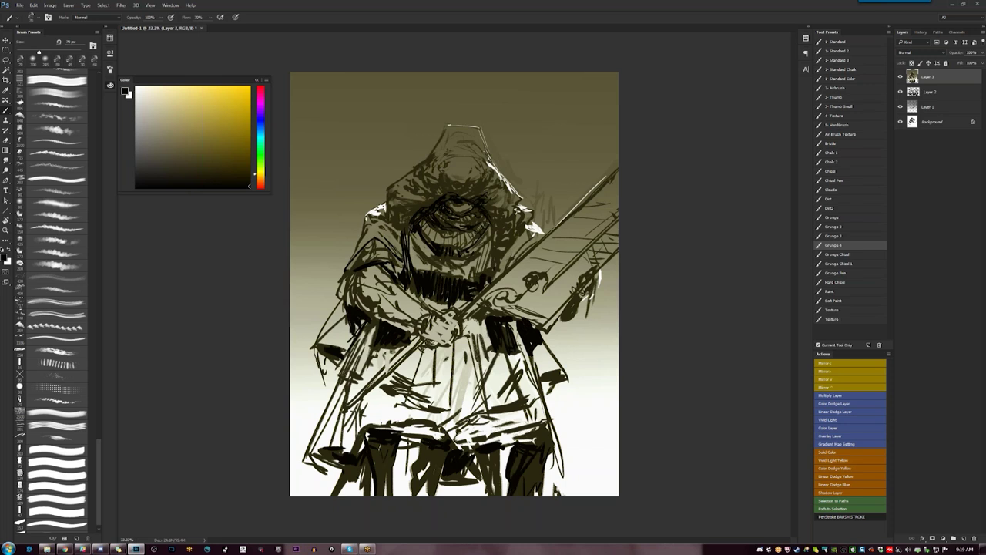
{"action": "key", "text": "ctrl+z"}
Paint a thick near-black vertical stripe down the front of the hood's peak and sample the olive tone beside it
{"action": "mouse_move", "coordinate": [458, 125]}
{"action": "left_mouse_down"}
{"action": "mouse_move", "coordinate": [459, 153]}
{"action": "mouse_move", "coordinate": [473, 145]}
{"action": "mouse_move", "coordinate": [444, 186]}
{"action": "mouse_move", "coordinate": [474, 187]}
{"action": "left_mouse_up"}
{"action": "left_click", "coordinate": [475, 142], "text": "alt"}
Add a new empty layer and an Overlay blend-mode layer above the olive sketch for brush colouring
{"action": "key", "text": "z"}
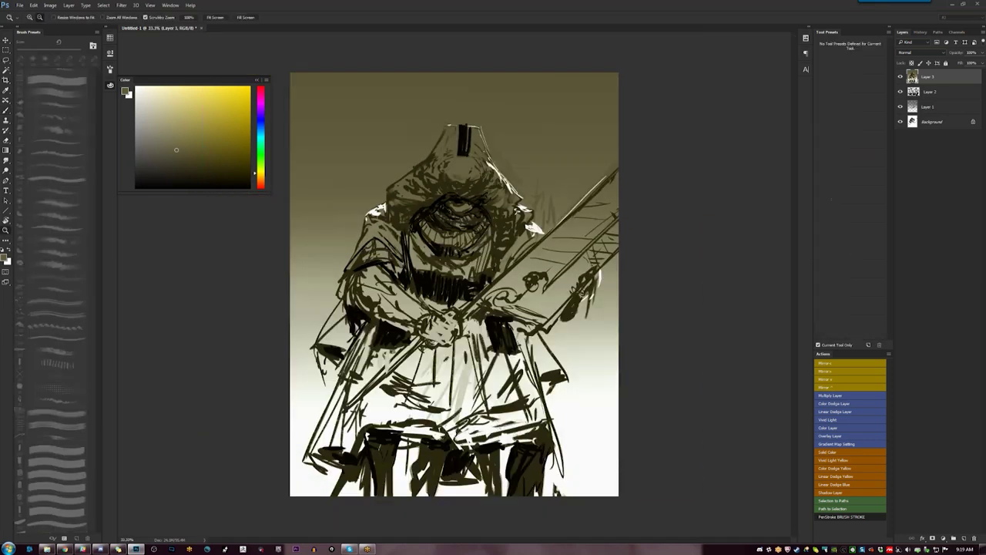
{"action": "key", "text": "ctrl+minus"}
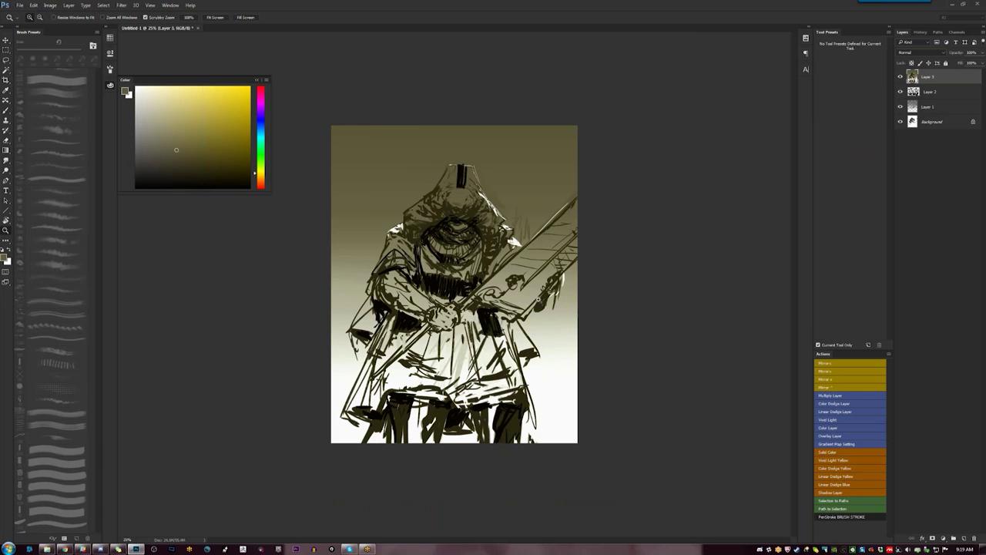
{"action": "key", "text": "ctrl+shift+alt+n"}
{"action": "key", "text": "b"}
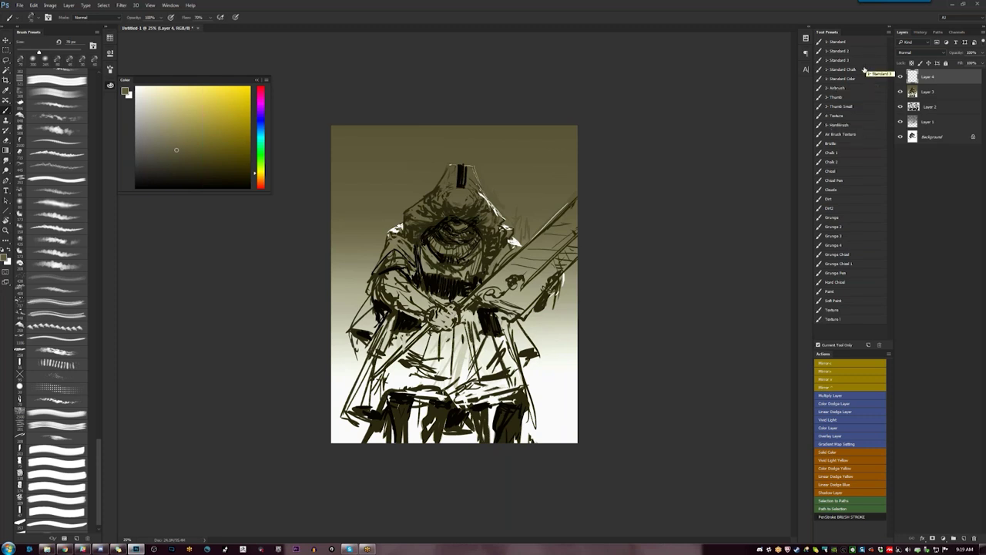
{"action": "left_click", "coordinate": [839, 436]}
Paint the hood and the face opening bright yellow on the Overlay layer with an enlarged brush
{"action": "key", "text": "bracketright"}
{"action": "key", "text": "bracketright"}
{"action": "key", "text": "bracketright"}
{"action": "key", "text": "bracketright"}
{"action": "key", "text": "bracketright"}
{"action": "key", "text": "bracketright"}
{"action": "key", "text": "bracketright"}
{"action": "key", "text": "bracketright"}
{"action": "key", "text": "bracketright"}
{"action": "mouse_move", "coordinate": [461, 187]}
{"action": "left_mouse_down"}
{"action": "mouse_move", "coordinate": [459, 202]}
{"action": "mouse_move", "coordinate": [479, 201]}
{"action": "left_mouse_up"}
{"action": "mouse_move", "coordinate": [452, 173]}
{"action": "left_mouse_down"}
{"action": "mouse_move", "coordinate": [449, 193]}
{"action": "mouse_move", "coordinate": [463, 196]}
{"action": "mouse_move", "coordinate": [466, 185]}
{"action": "mouse_move", "coordinate": [440, 187]}
{"action": "mouse_move", "coordinate": [468, 176]}
{"action": "mouse_move", "coordinate": [465, 198]}
{"action": "mouse_move", "coordinate": [484, 208]}
{"action": "left_mouse_up"}
{"action": "left_click", "coordinate": [220, 90]}
{"action": "key", "text": "bracketleft"}
{"action": "key", "text": "bracketleft"}
{"action": "mouse_move", "coordinate": [442, 207]}
{"action": "left_mouse_down"}
{"action": "mouse_move", "coordinate": [409, 213]}
{"action": "mouse_move", "coordinate": [444, 245]}
{"action": "mouse_move", "coordinate": [458, 235]}
{"action": "mouse_move", "coordinate": [478, 241]}
{"action": "mouse_move", "coordinate": [473, 248]}
{"action": "mouse_move", "coordinate": [475, 212]}
{"action": "mouse_move", "coordinate": [497, 217]}
{"action": "mouse_move", "coordinate": [487, 264]}
{"action": "mouse_move", "coordinate": [506, 227]}
{"action": "left_mouse_up"}
Paint the bent forearm and the hand holding the weapon's far side yellow, adjusting the brush size to fit
{"action": "key", "text": "]"}
{"action": "key", "text": "["}
{"action": "key", "text": "["}
{"action": "key", "text": "["}
{"action": "key", "text": "["}
{"action": "mouse_move", "coordinate": [413, 231]}
{"action": "left_mouse_down"}
{"action": "mouse_move", "coordinate": [417, 266]}
{"action": "mouse_move", "coordinate": [386, 291]}
{"action": "mouse_move", "coordinate": [406, 290]}
{"action": "mouse_move", "coordinate": [425, 313]}
{"action": "mouse_move", "coordinate": [433, 305]}
{"action": "mouse_move", "coordinate": [454, 321]}
{"action": "left_mouse_up"}
{"action": "key", "text": "]"}
{"action": "key", "text": "]"}
{"action": "key", "text": "]"}
{"action": "key", "text": "["}
{"action": "key", "text": "["}
{"action": "key", "text": "["}
{"action": "left_click_drag", "start_coordinate": [550, 282], "coordinate": [536, 308]}
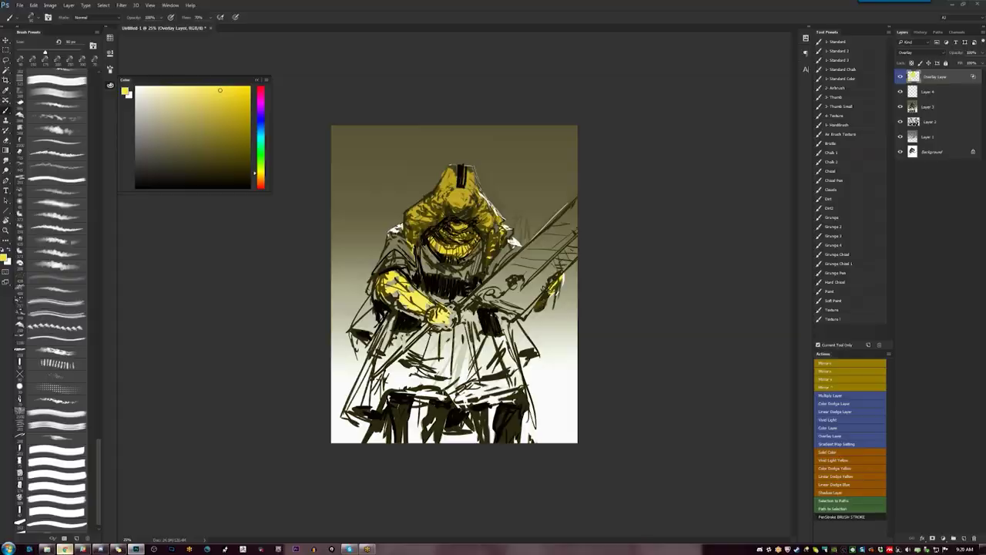
Switch to the browser, browse ArtStation's homepage gallery, and open the grey mech and blue spacesuit artworks in new tabs
{"action": "left_click", "coordinate": [65, 548]}
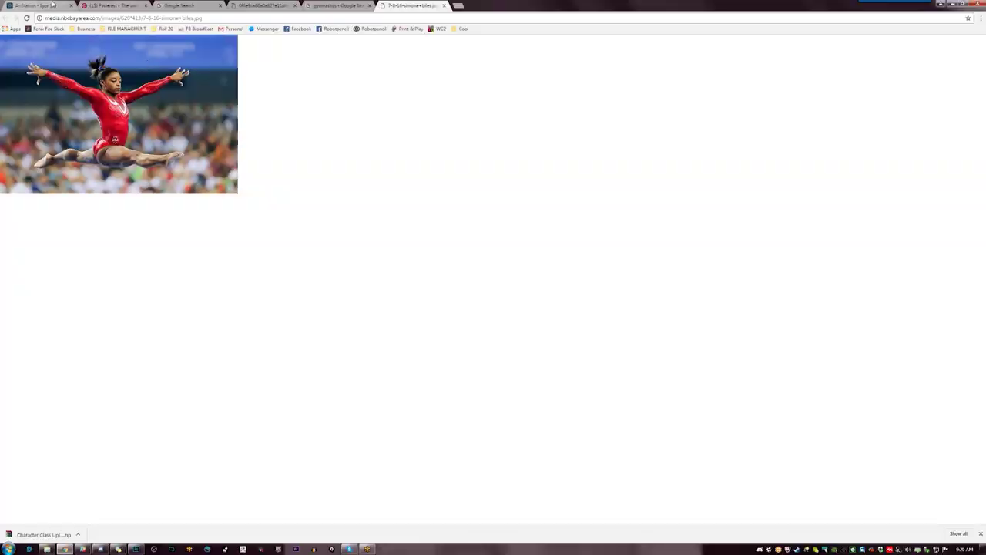
{"action": "left_click", "coordinate": [52, 5]}
{"action": "left_click", "coordinate": [43, 51]}
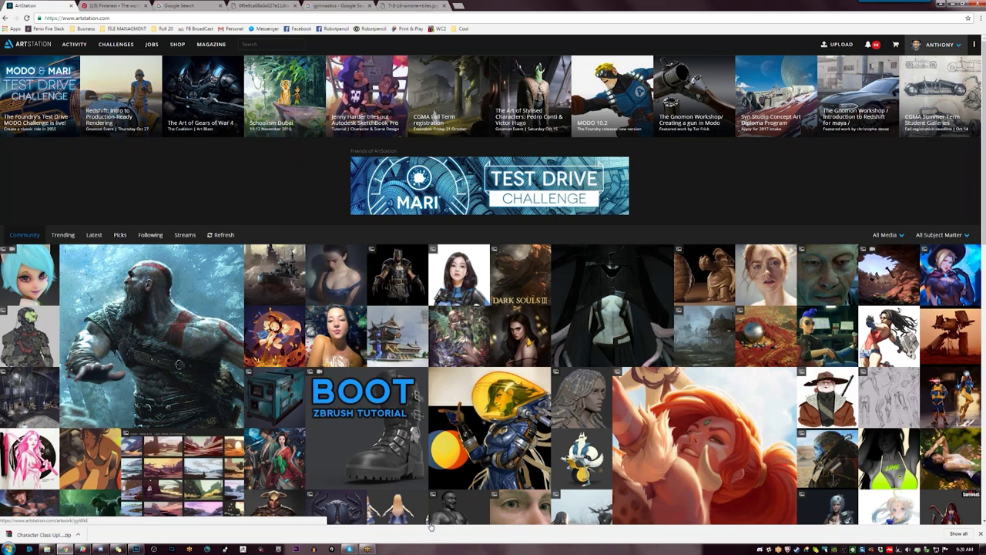
{"action": "scroll", "coordinate": [54, 305], "scroll_direction": "down", "scroll_amount": 1}
{"action": "middle_click", "coordinate": [54, 306]}
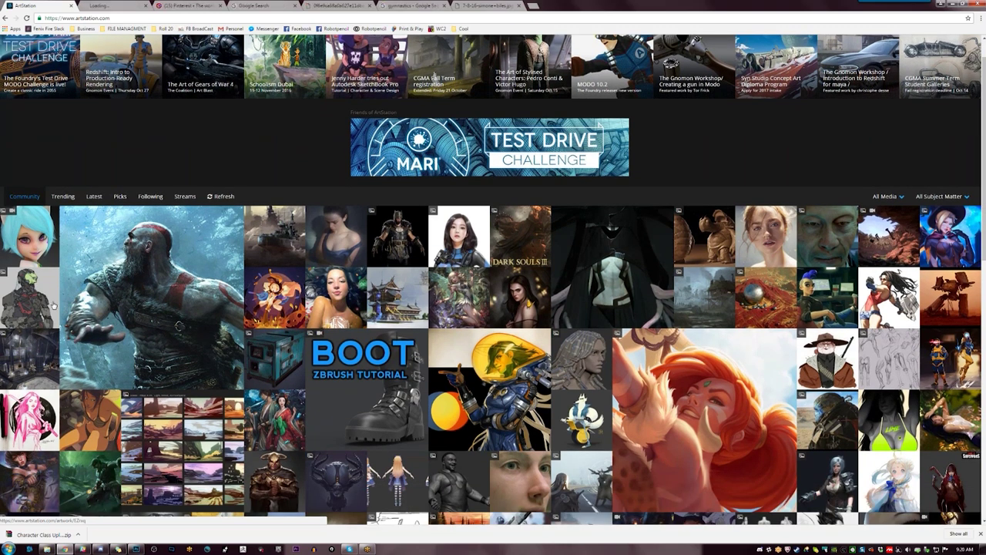
{"action": "scroll", "coordinate": [454, 513], "scroll_direction": "down", "scroll_amount": 2}
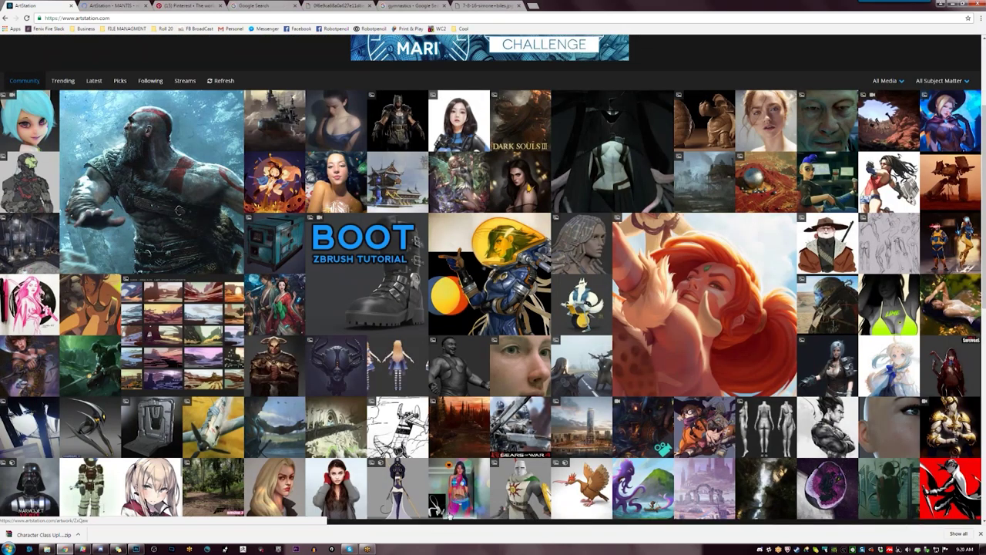
{"action": "scroll", "coordinate": [450, 514], "scroll_direction": "down", "scroll_amount": 2}
{"action": "scroll", "coordinate": [450, 515], "scroll_direction": "up", "scroll_amount": 2}
{"action": "middle_click", "coordinate": [502, 252]}
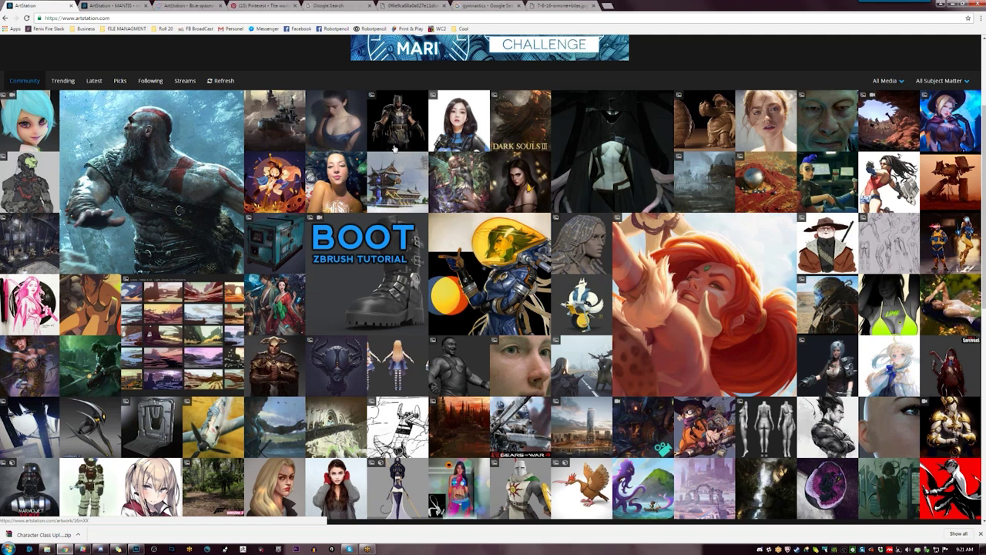
View the MANTIS mech and Blue spacesuit artworks, and open the spacesuit artist's portfolio
{"action": "left_click", "coordinate": [114, 5]}
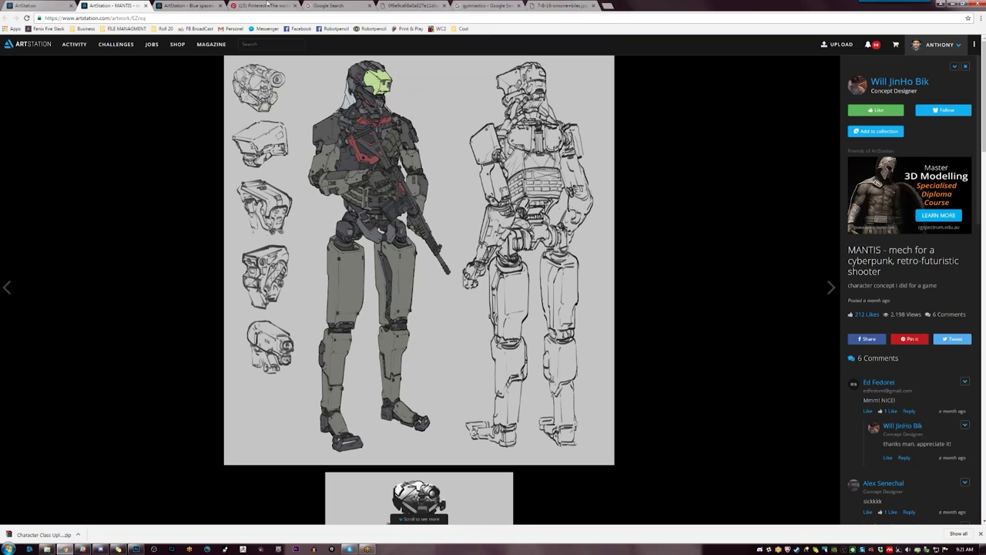
{"action": "left_click", "coordinate": [185, 5]}
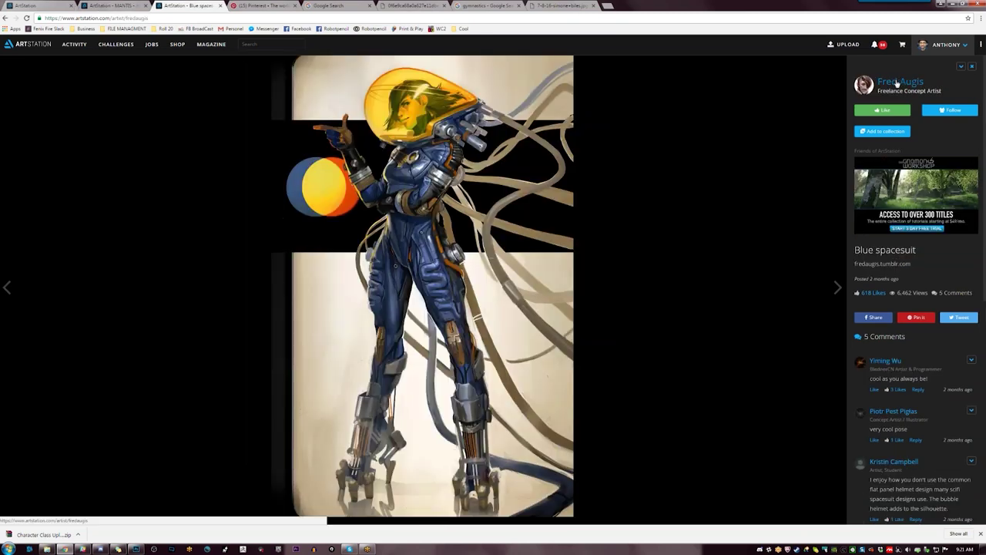
{"action": "left_click", "coordinate": [897, 83]}
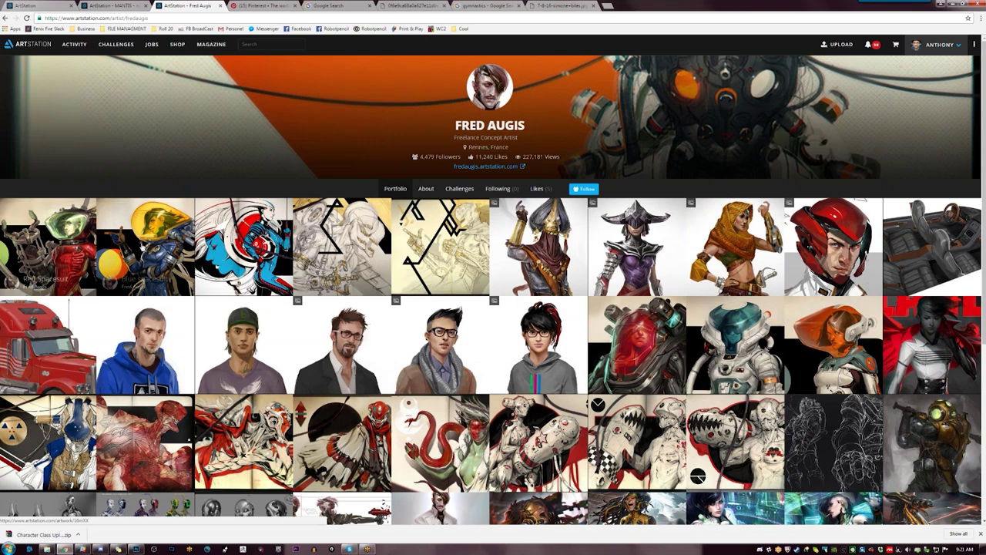
Look through the character designs in the spacesuit artist's portfolio and return to the Blue spacesuit artwork
{"action": "scroll", "coordinate": [142, 273], "scroll_direction": "down", "scroll_amount": 1}
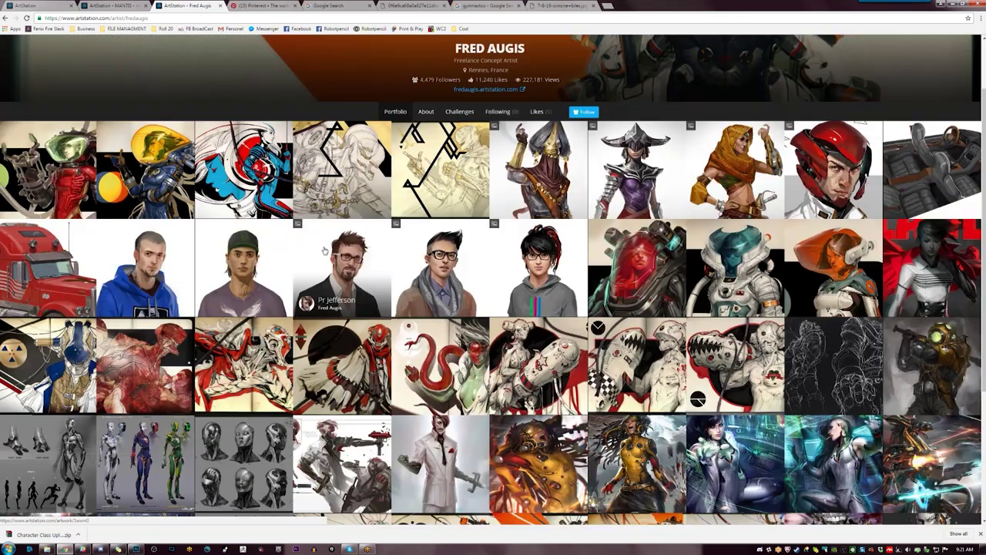
{"action": "scroll", "coordinate": [325, 250], "scroll_direction": "down", "scroll_amount": 1}
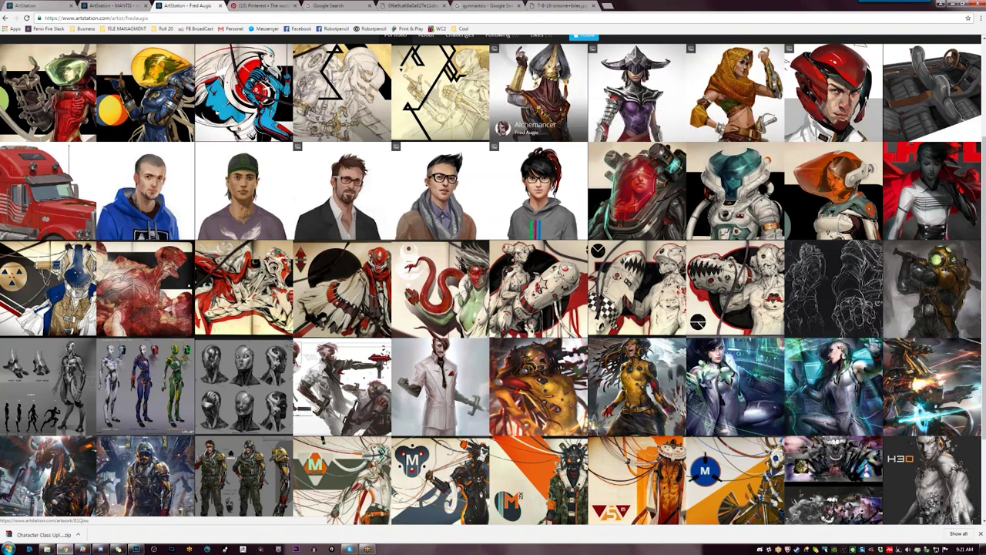
{"action": "scroll", "coordinate": [833, 331], "scroll_direction": "down", "scroll_amount": 1}
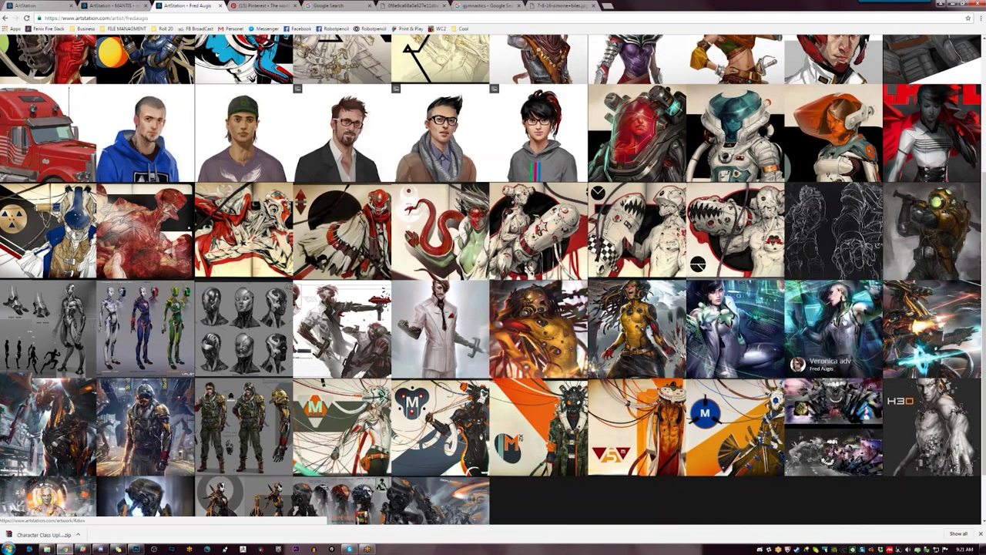
{"action": "scroll", "coordinate": [832, 331], "scroll_direction": "down", "scroll_amount": 1}
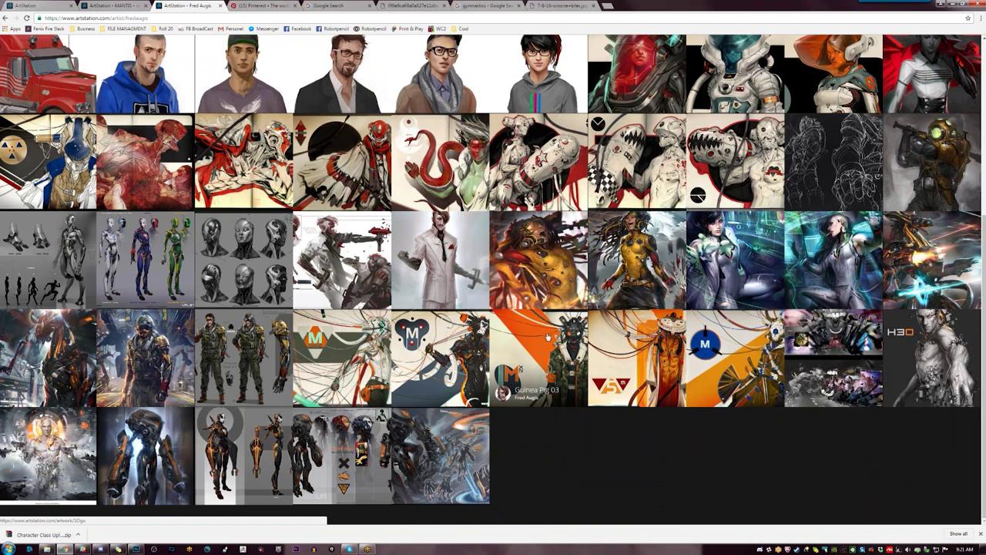
{"action": "scroll", "coordinate": [548, 337], "scroll_direction": "up", "scroll_amount": 3}
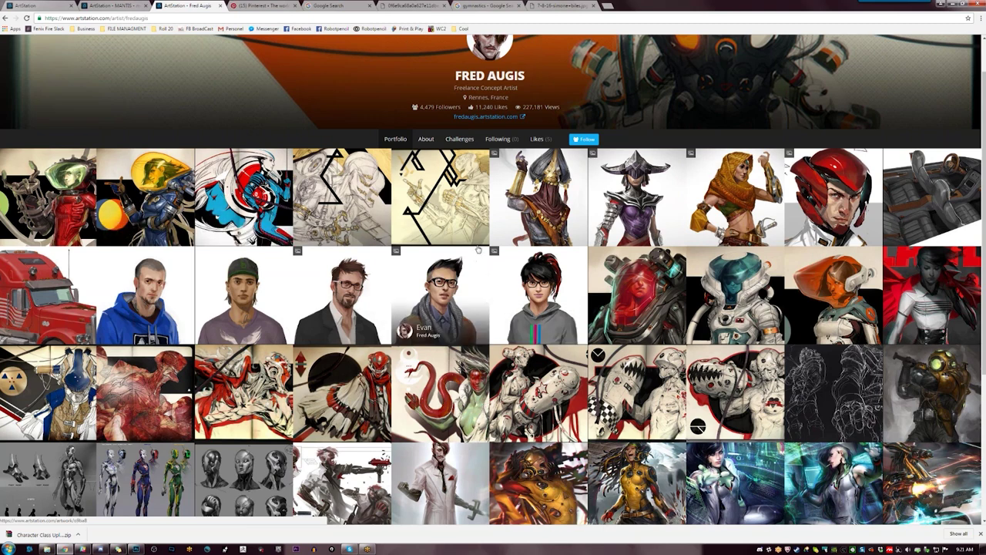
{"action": "scroll", "coordinate": [476, 248], "scroll_direction": "down", "scroll_amount": 1}
{"action": "scroll", "coordinate": [477, 248], "scroll_direction": "down", "scroll_amount": 3}
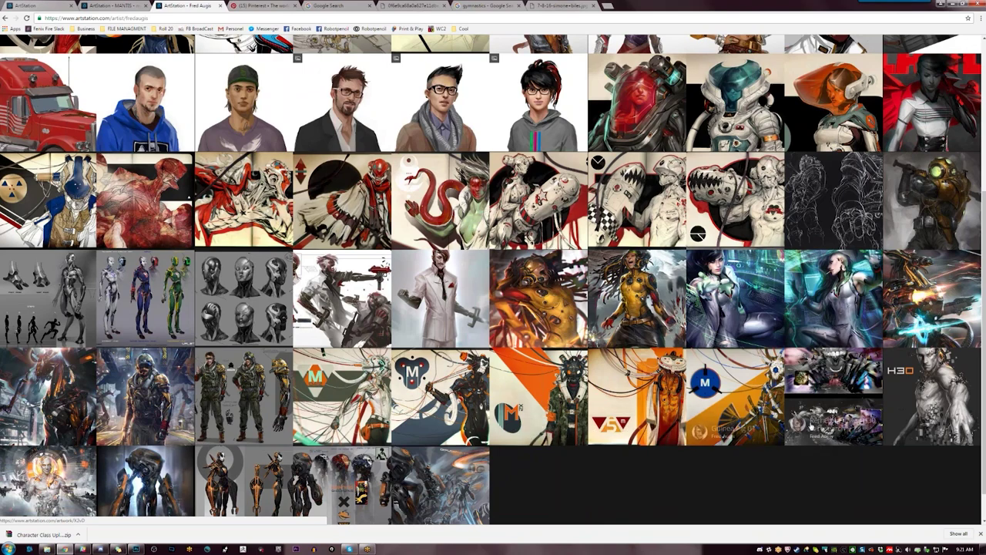
{"action": "scroll", "coordinate": [826, 416], "scroll_direction": "up", "scroll_amount": 4}
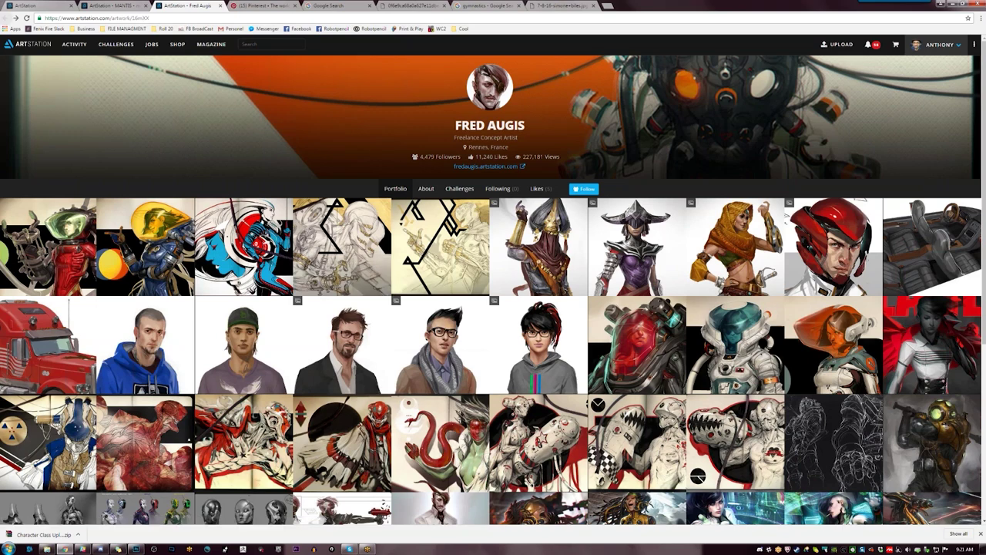
{"action": "left_click", "coordinate": [5, 17]}
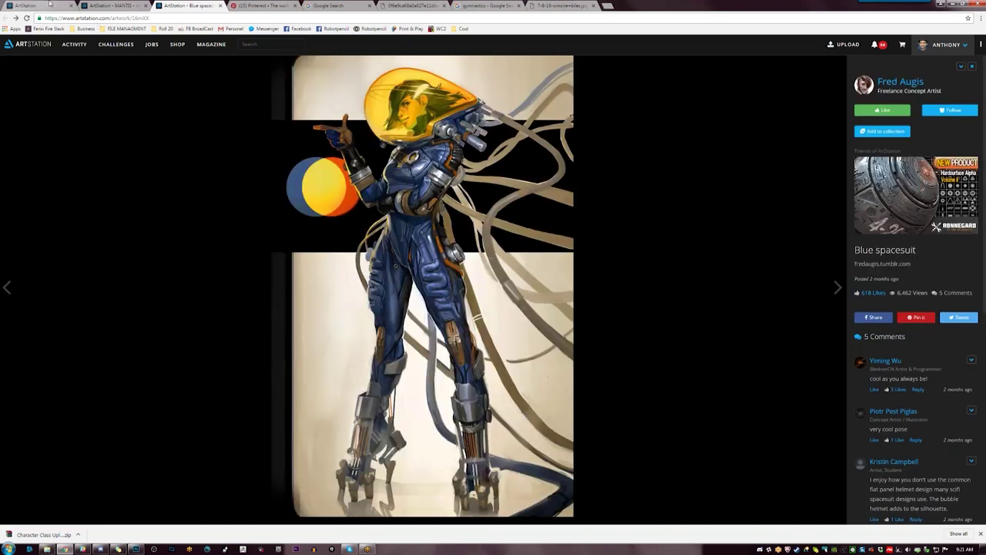
View the Happy Halloween from Mercy artwork from the ArtStation homepage and return to the gallery
{"action": "left_click", "coordinate": [61, 5]}
{"action": "left_click", "coordinate": [657, 281]}
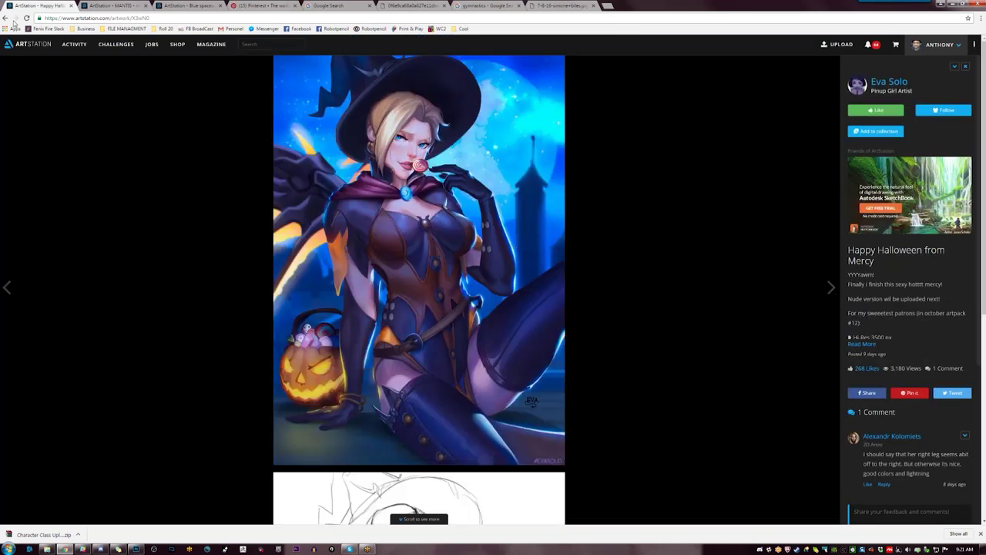
{"action": "left_click", "coordinate": [7, 18]}
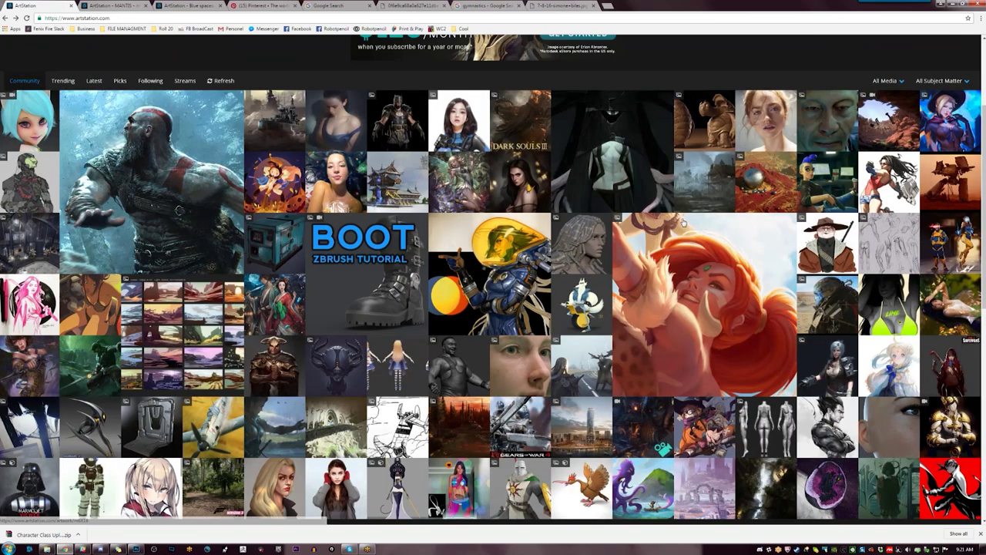
View the red and black P5 fan art and its illustrator's portfolio, and return to the homepage gallery
{"action": "scroll", "coordinate": [683, 222], "scroll_direction": "down", "scroll_amount": 3}
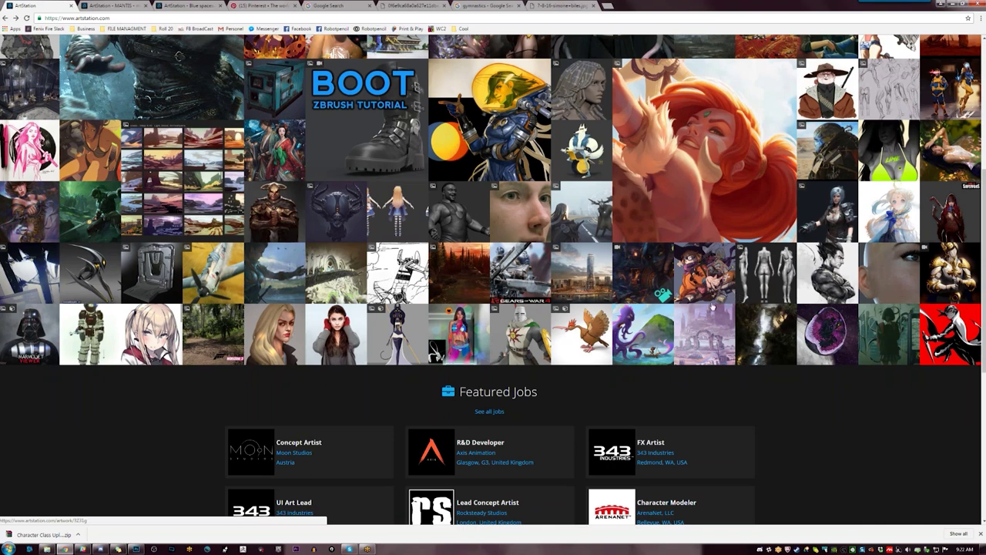
{"action": "left_click", "coordinate": [946, 321]}
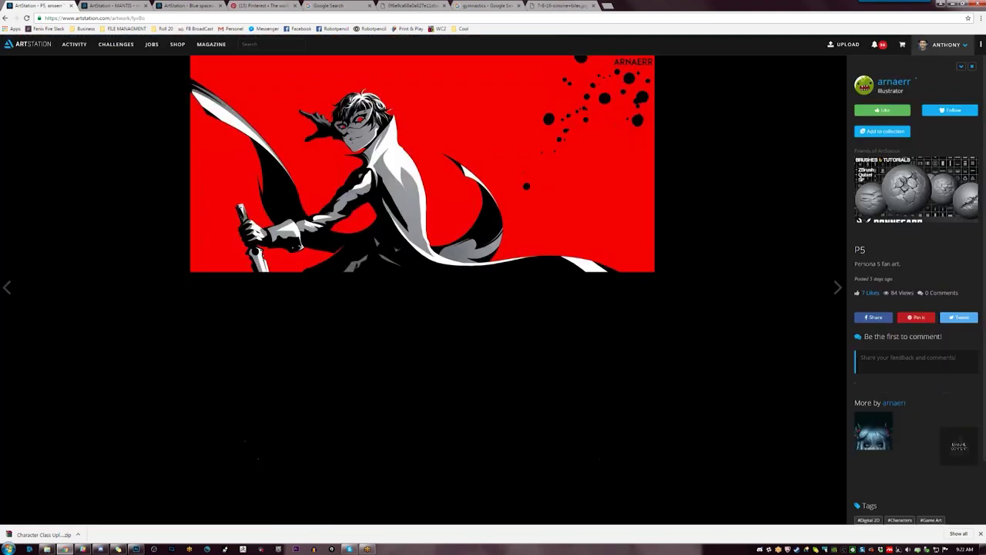
{"action": "left_click", "coordinate": [886, 81]}
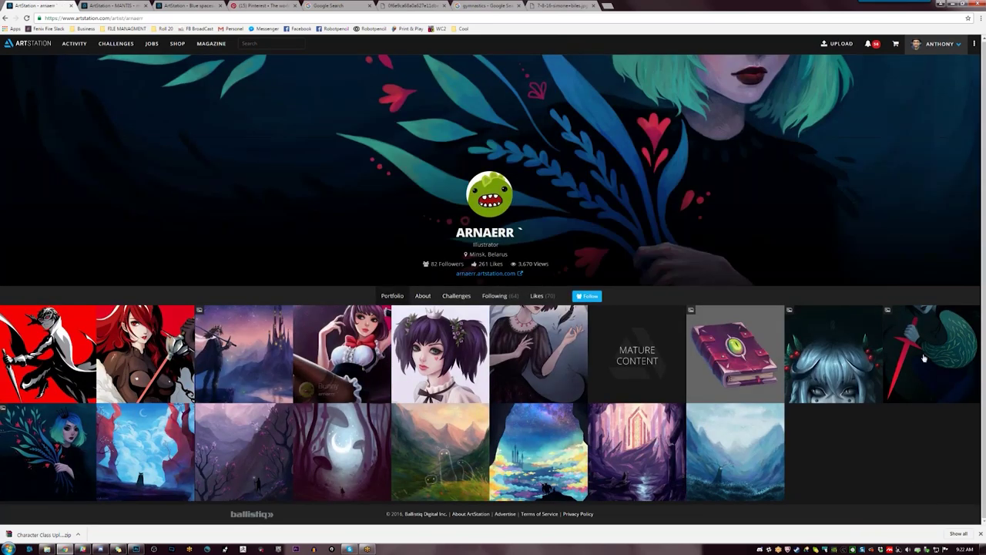
{"action": "left_click", "coordinate": [13, 49]}
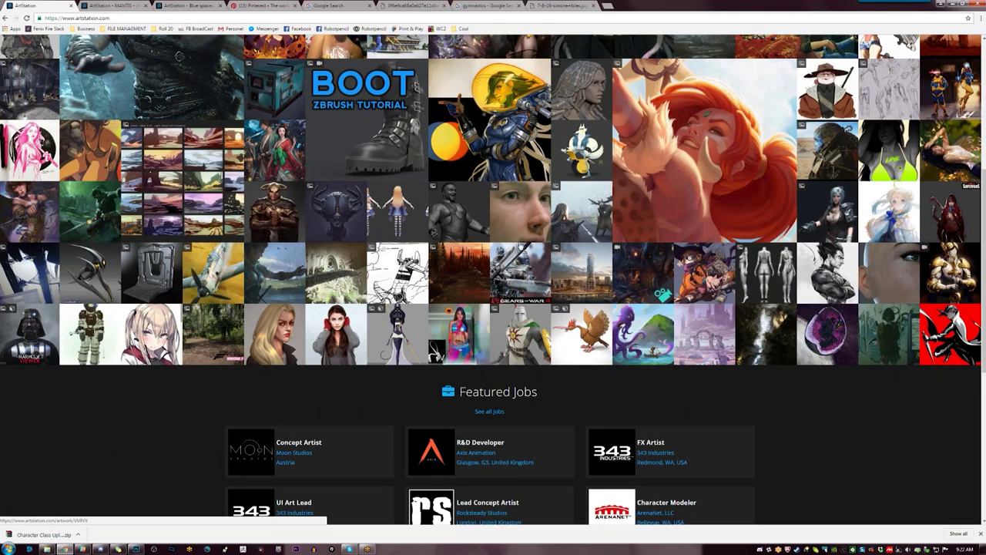
Look over the rest of the homepage gallery and switch back to Photoshop
{"action": "scroll", "coordinate": [524, 248], "scroll_direction": "up", "scroll_amount": 2}
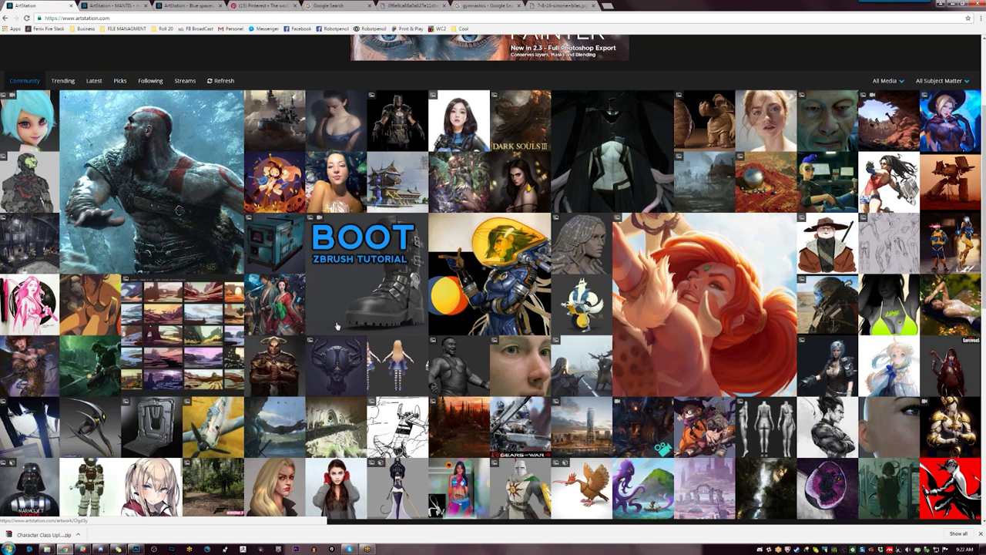
{"action": "scroll", "coordinate": [336, 326], "scroll_direction": "up", "scroll_amount": 3}
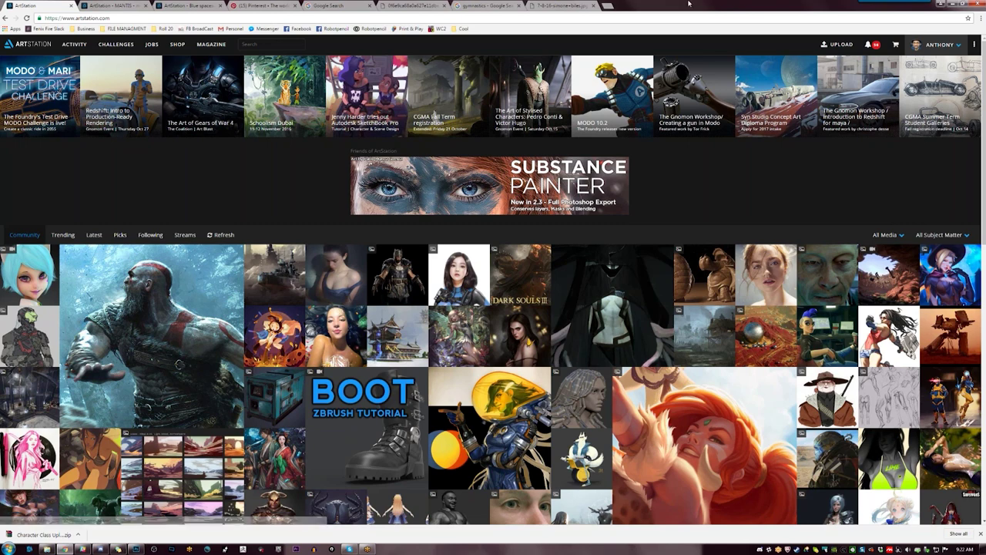
{"action": "left_click", "coordinate": [953, 4]}
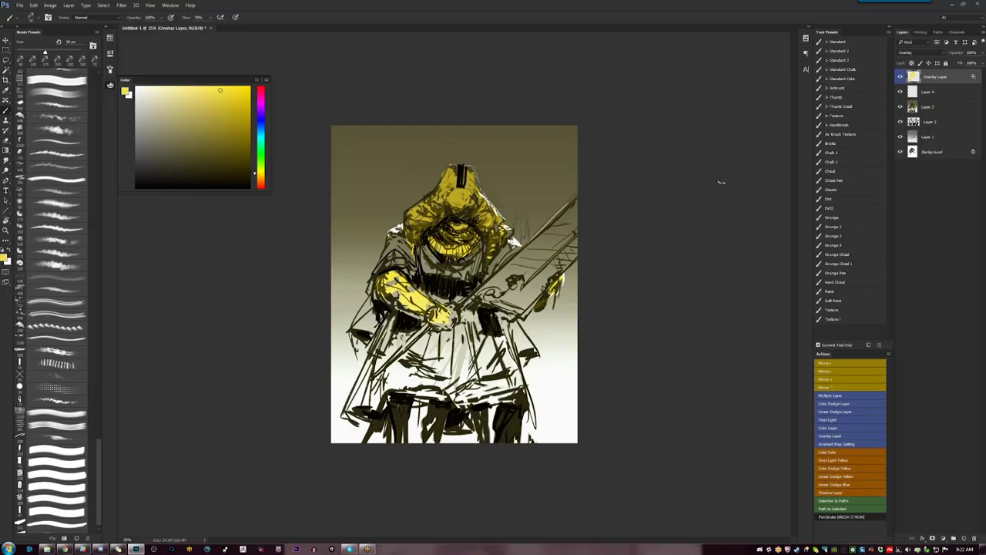
Paint the short sleeve above the yellow forearm light blue with a 125 px brush on the Overlay layer
{"action": "key", "text": "z"}
{"action": "left_click", "coordinate": [490, 383]}
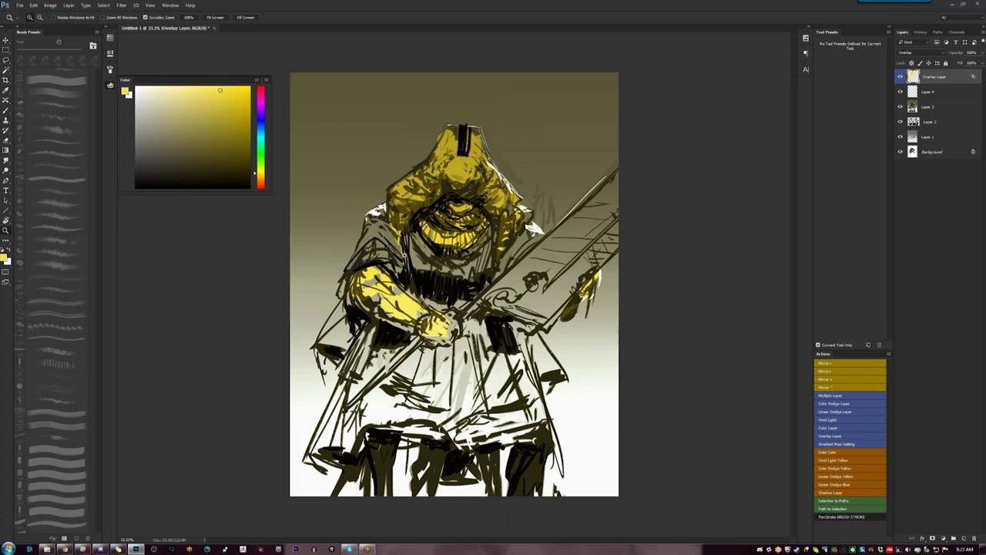
{"action": "key", "text": "b"}
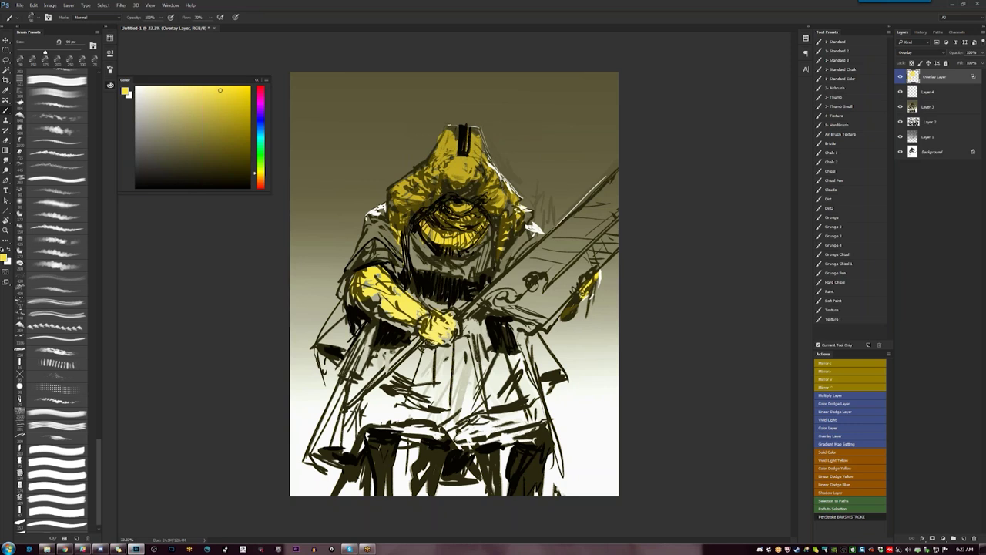
{"action": "left_click", "coordinate": [261, 129]}
{"action": "left_click", "coordinate": [217, 87]}
{"action": "key", "text": "bracketright"}
{"action": "key", "text": "bracketright"}
{"action": "mouse_move", "coordinate": [359, 241]}
{"action": "left_mouse_down"}
{"action": "mouse_move", "coordinate": [368, 232]}
{"action": "mouse_move", "coordinate": [363, 256]}
{"action": "mouse_move", "coordinate": [386, 231]}
{"action": "mouse_move", "coordinate": [394, 245]}
{"action": "left_mouse_up"}
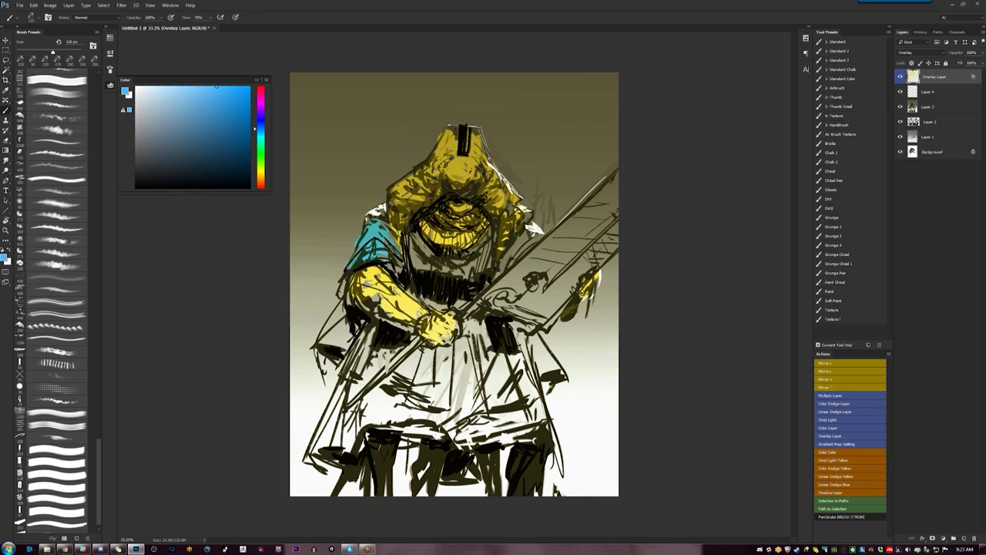
Paint the chest, the opposite shoulder, the strip beneath the belt and the coat flap behind the elbow light blue
{"action": "mouse_move", "coordinate": [413, 245]}
{"action": "left_mouse_down"}
{"action": "mouse_move", "coordinate": [417, 266]}
{"action": "mouse_move", "coordinate": [463, 274]}
{"action": "mouse_move", "coordinate": [473, 249]}
{"action": "mouse_move", "coordinate": [526, 234]}
{"action": "left_mouse_up"}
{"action": "left_click_drag", "start_coordinate": [503, 269], "coordinate": [530, 240]}
{"action": "left_click_drag", "start_coordinate": [531, 240], "coordinate": [539, 236]}
{"action": "left_click_drag", "start_coordinate": [426, 304], "coordinate": [460, 306]}
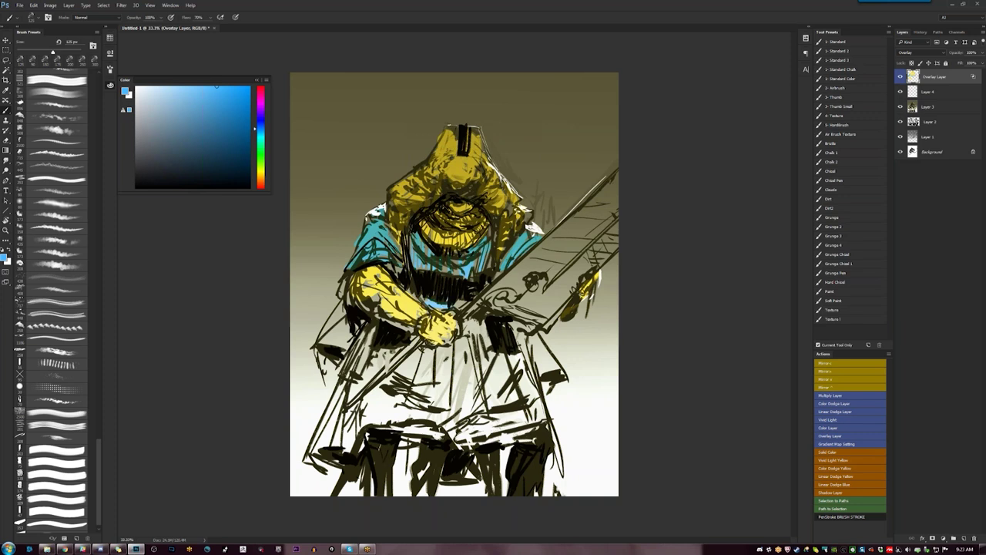
{"action": "mouse_move", "coordinate": [342, 325]}
{"action": "left_mouse_down"}
{"action": "mouse_move", "coordinate": [324, 339]}
{"action": "mouse_move", "coordinate": [344, 328]}
{"action": "mouse_move", "coordinate": [350, 345]}
{"action": "left_mouse_up"}
Tint the folds of the coat's skirt with a darker, muted blue in broad vertical strokes
{"action": "left_click", "coordinate": [222, 141]}
{"action": "mouse_move", "coordinate": [363, 326]}
{"action": "left_mouse_down"}
{"action": "mouse_move", "coordinate": [347, 370]}
{"action": "mouse_move", "coordinate": [385, 390]}
{"action": "left_mouse_up"}
{"action": "mouse_move", "coordinate": [408, 356]}
{"action": "left_mouse_down"}
{"action": "mouse_move", "coordinate": [379, 383]}
{"action": "mouse_move", "coordinate": [411, 409]}
{"action": "left_mouse_up"}
{"action": "key", "text": "bracketright"}
{"action": "left_click_drag", "start_coordinate": [444, 345], "coordinate": [455, 390]}
{"action": "left_click_drag", "start_coordinate": [486, 341], "coordinate": [473, 418]}
{"action": "left_click_drag", "start_coordinate": [498, 359], "coordinate": [495, 370]}
{"action": "mouse_move", "coordinate": [466, 321]}
{"action": "left_mouse_down"}
{"action": "mouse_move", "coordinate": [493, 386]}
{"action": "mouse_move", "coordinate": [508, 388]}
{"action": "mouse_move", "coordinate": [557, 327]}
{"action": "left_mouse_up"}
{"action": "mouse_move", "coordinate": [558, 361]}
{"action": "left_mouse_down"}
{"action": "mouse_move", "coordinate": [543, 378]}
{"action": "mouse_move", "coordinate": [529, 370]}
{"action": "left_mouse_up"}
{"action": "left_click_drag", "start_coordinate": [494, 409], "coordinate": [487, 422]}
Shade the short sleeve's folds with the darker blue, using a smaller brush near the shoulder
{"action": "mouse_move", "coordinate": [383, 242]}
{"action": "left_mouse_down"}
{"action": "mouse_move", "coordinate": [375, 260]}
{"action": "mouse_move", "coordinate": [395, 269]}
{"action": "mouse_move", "coordinate": [376, 266]}
{"action": "left_mouse_up"}
{"action": "key", "text": "bracketleft"}
{"action": "left_click_drag", "start_coordinate": [364, 248], "coordinate": [353, 265]}
{"action": "left_click_drag", "start_coordinate": [373, 226], "coordinate": [367, 235]}
Apply a slight Hue/Saturation adjustment to Layer 3 and make the Overlay layer active again
{"action": "left_click", "coordinate": [935, 107]}
{"action": "key", "text": "i"}
{"action": "key", "text": "ctrl+u"}
{"action": "left_click_drag", "start_coordinate": [728, 254], "coordinate": [733, 257]}
{"action": "left_click", "coordinate": [814, 184]}
{"action": "key", "text": "b"}
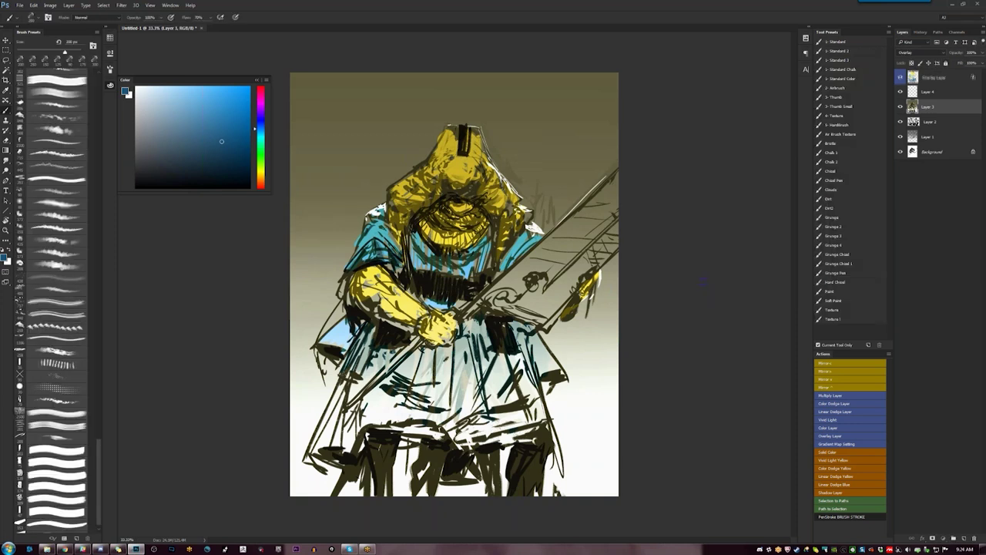
{"action": "left_click", "coordinate": [934, 76]}
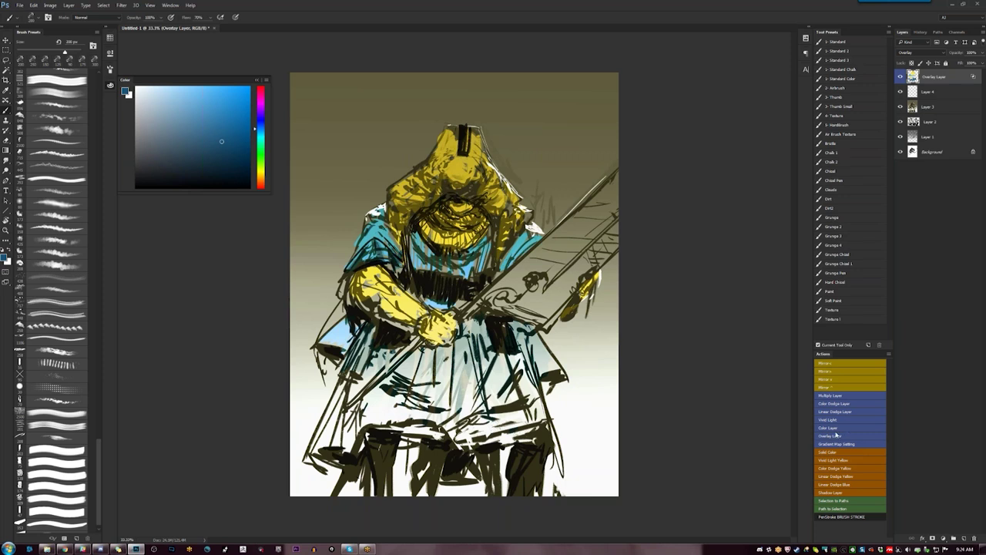
Add a new empty layer above the Overlay layer
{"action": "left_click", "coordinate": [837, 435]}
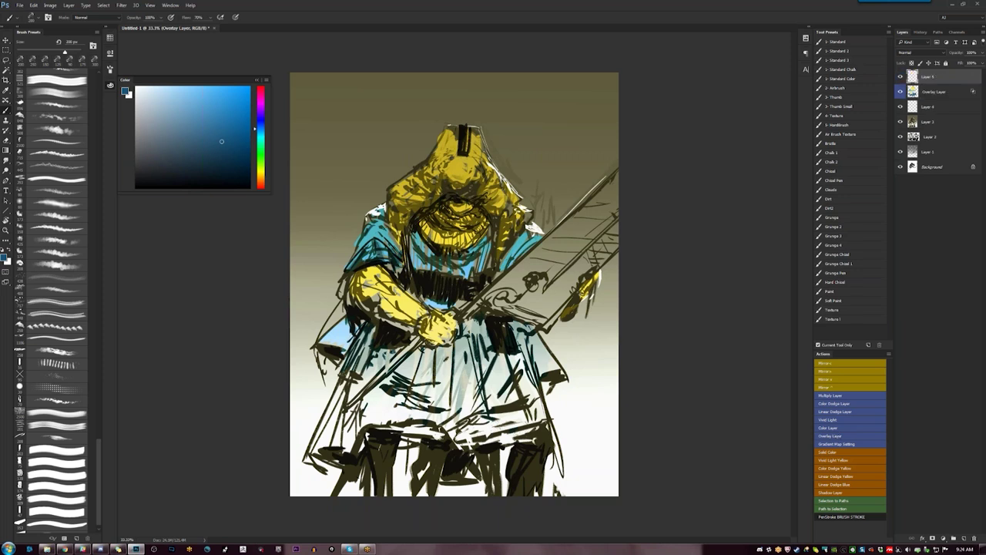
{"action": "left_click", "coordinate": [95, 17]}
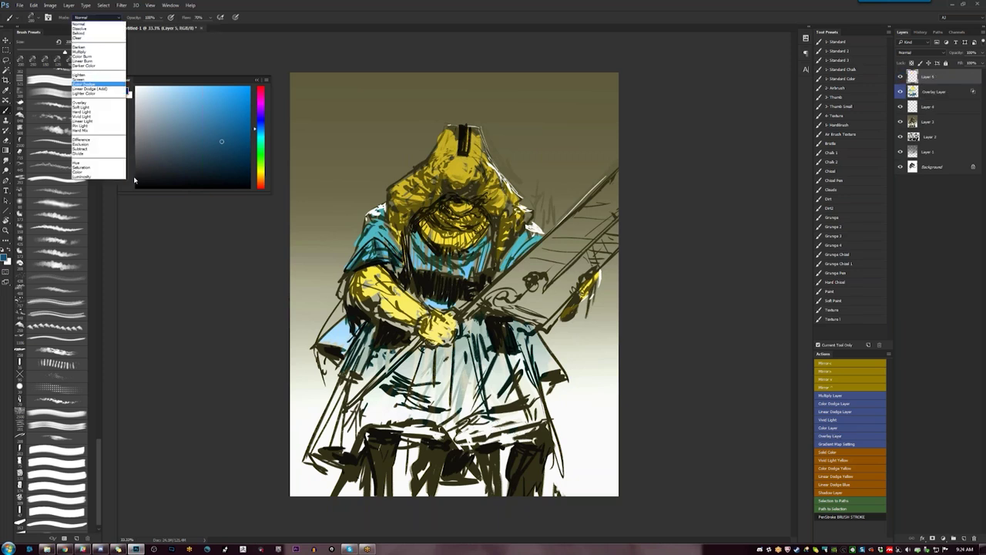
{"action": "left_click", "coordinate": [100, 176]}
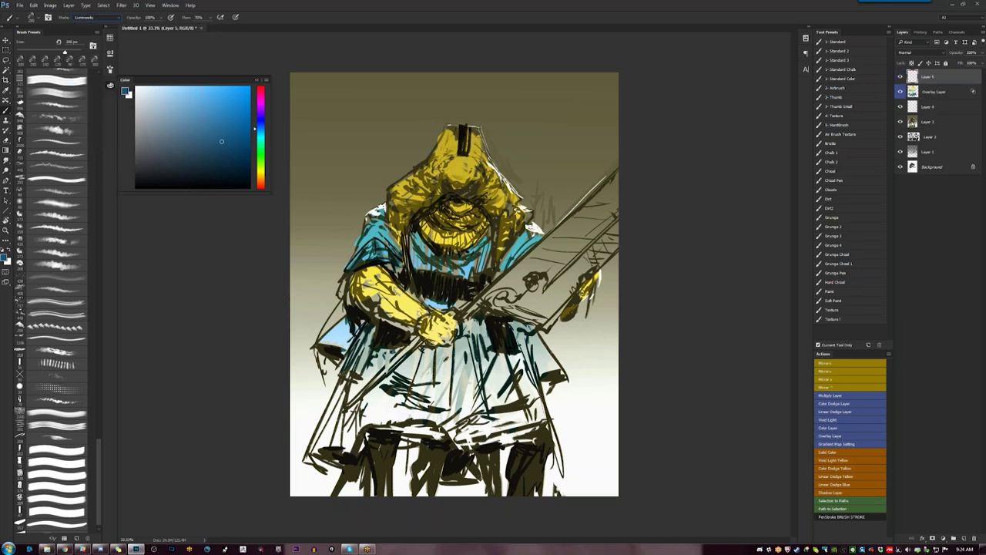
{"action": "left_click", "coordinate": [233, 158]}
{"action": "mouse_move", "coordinate": [397, 202]}
{"action": "left_mouse_down"}
{"action": "mouse_move", "coordinate": [408, 221]}
{"action": "mouse_move", "coordinate": [399, 194]}
{"action": "left_mouse_up"}
{"action": "key", "text": "ctrl+z"}
{"action": "left_click", "coordinate": [100, 18]}
{"action": "left_click", "coordinate": [85, 26]}
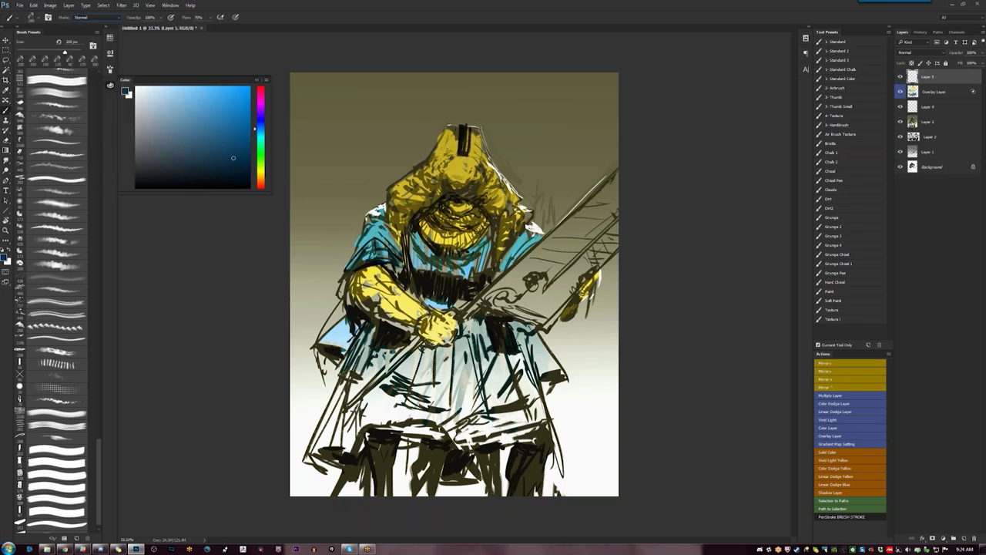
Set the new layer's blend mode to Luminosity and try a stroke along the side of the hood
{"action": "left_click", "coordinate": [924, 52]}
{"action": "left_click", "coordinate": [906, 202]}
{"action": "left_click_drag", "start_coordinate": [395, 222], "coordinate": [413, 201]}
{"action": "key", "text": "ctrl+z"}
Reduce the brush to 90 px, sample the olive background, adjust the colour and touch up the hood's upper edge
{"action": "key", "text": "bracketleft"}
{"action": "key", "text": "bracketleft"}
{"action": "key", "text": "bracketleft"}
{"action": "key", "text": "bracketleft"}
{"action": "key", "text": "bracketleft"}
{"action": "left_click", "coordinate": [401, 199], "text": "alt"}
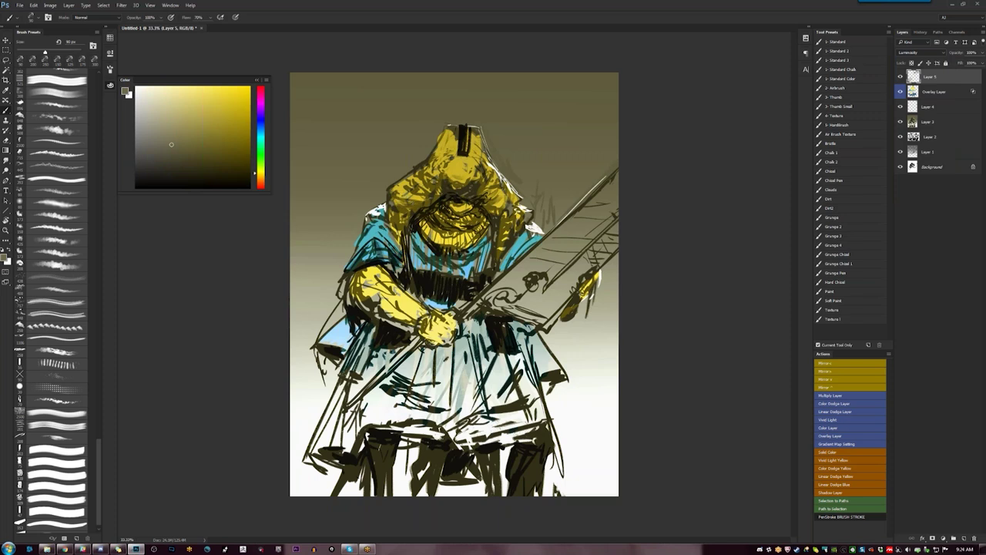
{"action": "left_click_drag", "start_coordinate": [175, 131], "coordinate": [232, 106]}
{"action": "mouse_move", "coordinate": [396, 219]}
{"action": "left_mouse_down"}
{"action": "mouse_move", "coordinate": [392, 209]}
{"action": "mouse_move", "coordinate": [430, 199]}
{"action": "mouse_move", "coordinate": [430, 175]}
{"action": "mouse_move", "coordinate": [449, 174]}
{"action": "mouse_move", "coordinate": [430, 156]}
{"action": "mouse_move", "coordinate": [423, 169]}
{"action": "left_mouse_up"}
{"action": "key", "text": "ctrl+z"}
{"action": "mouse_move", "coordinate": [479, 141]}
{"action": "left_mouse_down"}
{"action": "mouse_move", "coordinate": [494, 163]}
{"action": "mouse_move", "coordinate": [485, 135]}
{"action": "left_mouse_up"}
Brighten the hood's forehead and side folds with saturated orange on the Luminosity layer, using a 150 px brush
{"action": "left_click", "coordinate": [249, 87]}
{"action": "left_click", "coordinate": [260, 179]}
{"action": "key", "text": "]"}
{"action": "key", "text": "]"}
{"action": "key", "text": "]"}
{"action": "mouse_move", "coordinate": [448, 180]}
{"action": "left_mouse_down"}
{"action": "mouse_move", "coordinate": [466, 185]}
{"action": "mouse_move", "coordinate": [486, 164]}
{"action": "left_mouse_up"}
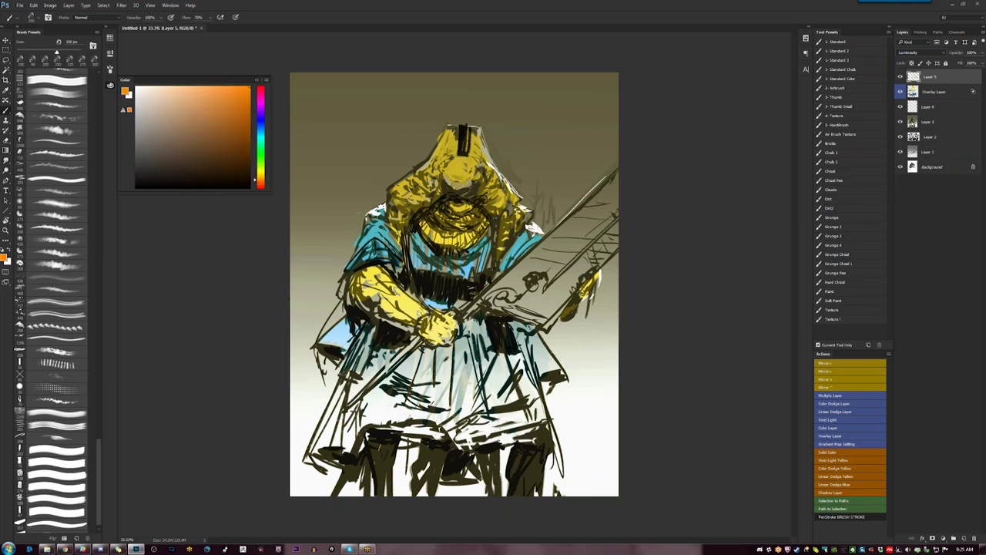
{"action": "left_click_drag", "start_coordinate": [505, 214], "coordinate": [509, 204]}
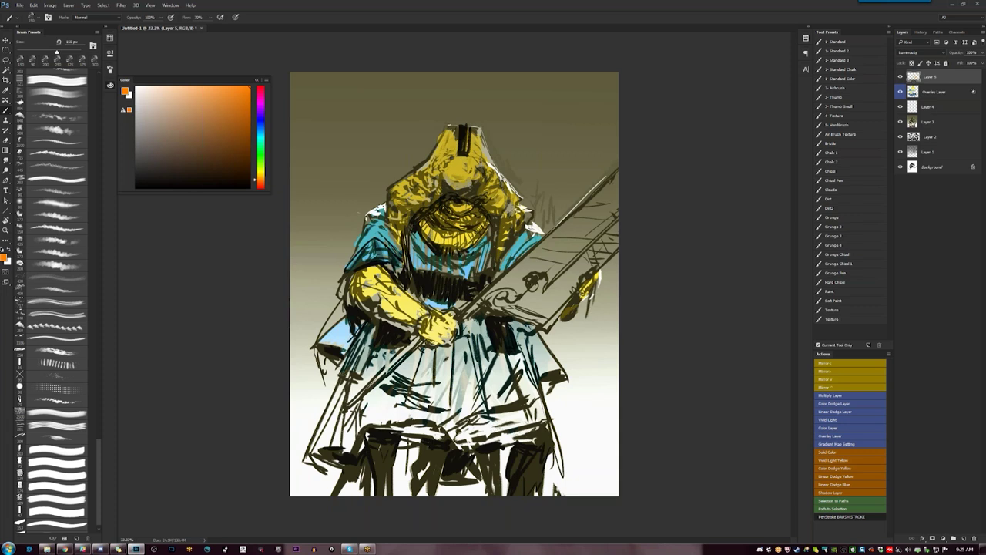
Add a Vivid Light layer and try small orange strokes on the shirt near the collar and far shoulder
{"action": "left_click", "coordinate": [840, 421]}
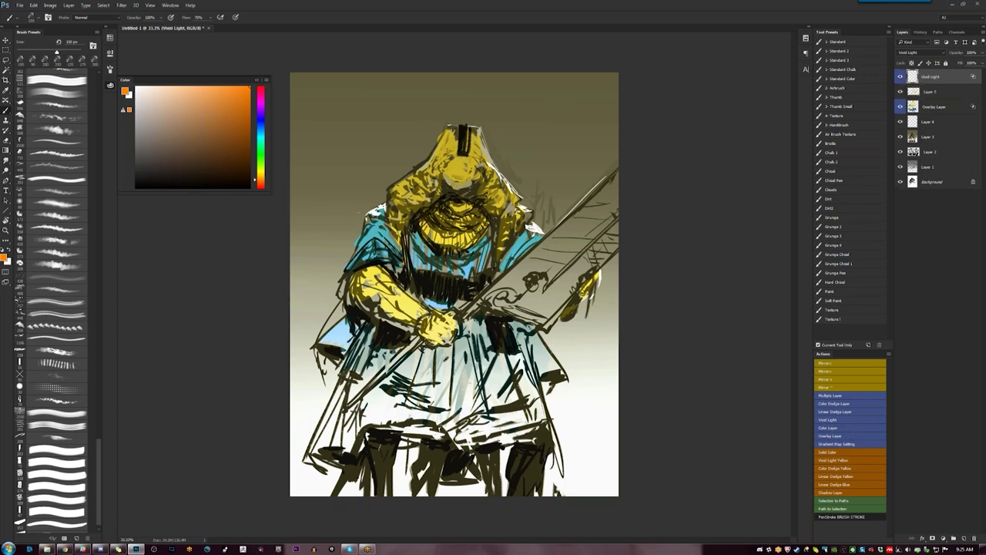
{"action": "mouse_move", "coordinate": [410, 232]}
{"action": "left_mouse_down"}
{"action": "mouse_move", "coordinate": [417, 248]}
{"action": "mouse_move", "coordinate": [420, 236]}
{"action": "left_mouse_up"}
{"action": "key", "text": "ctrl+z"}
{"action": "key", "text": "bracketleft"}
{"action": "key", "text": "bracketleft"}
{"action": "left_click", "coordinate": [515, 257]}
{"action": "key", "text": "ctrl+z"}
{"action": "key", "text": "ctrl+z"}
Paint thin orange accents on both short sleeves and just below the belt with a 175 px brush
{"action": "key", "text": "bracketright"}
{"action": "key", "text": "bracketright"}
{"action": "key", "text": "bracketright"}
{"action": "key", "text": "bracketright"}
{"action": "key", "text": "bracketright"}
{"action": "left_click_drag", "start_coordinate": [378, 241], "coordinate": [400, 256]}
{"action": "left_click_drag", "start_coordinate": [510, 252], "coordinate": [495, 272]}
{"action": "mouse_move", "coordinate": [358, 267]}
{"action": "left_mouse_down"}
{"action": "mouse_move", "coordinate": [349, 272]}
{"action": "mouse_move", "coordinate": [395, 269]}
{"action": "left_mouse_up"}
{"action": "mouse_move", "coordinate": [499, 278]}
{"action": "left_mouse_down"}
{"action": "mouse_move", "coordinate": [486, 285]}
{"action": "mouse_move", "coordinate": [478, 326]}
{"action": "left_mouse_up"}
{"action": "key", "text": "ctrl+z"}
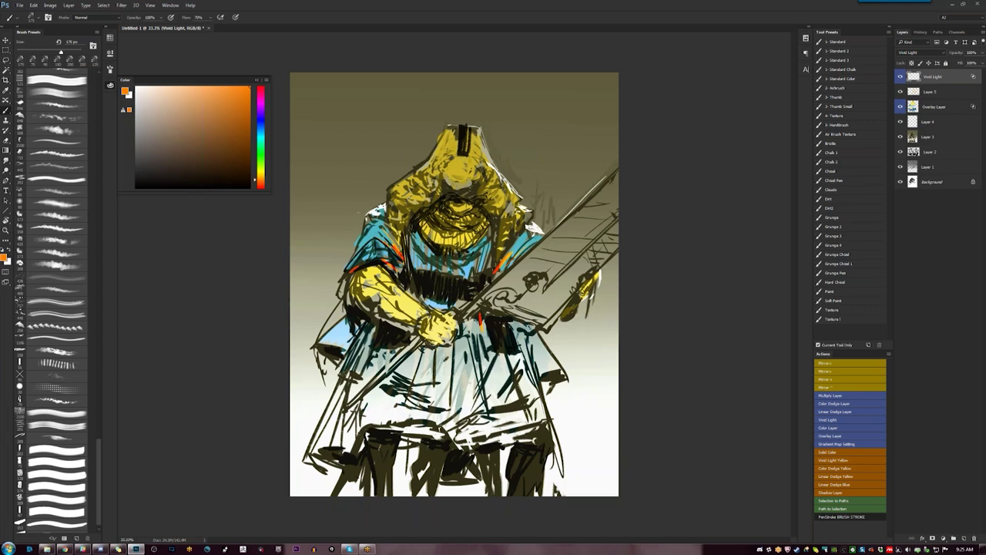
{"action": "left_click", "coordinate": [240, 149]}
{"action": "left_click_drag", "start_coordinate": [451, 182], "coordinate": [450, 196]}
{"action": "key", "text": "ctrl+z"}
Paint slightly darker orange accents on both coat flaps and on the shirt along each side of the hood
{"action": "left_click", "coordinate": [240, 109]}
{"action": "left_click_drag", "start_coordinate": [446, 180], "coordinate": [450, 185]}
{"action": "mouse_move", "coordinate": [330, 331]}
{"action": "left_mouse_down"}
{"action": "mouse_move", "coordinate": [351, 339]}
{"action": "mouse_move", "coordinate": [346, 329]}
{"action": "mouse_move", "coordinate": [361, 345]}
{"action": "left_mouse_up"}
{"action": "key", "text": "ctrl+z"}
{"action": "left_click_drag", "start_coordinate": [542, 364], "coordinate": [532, 335]}
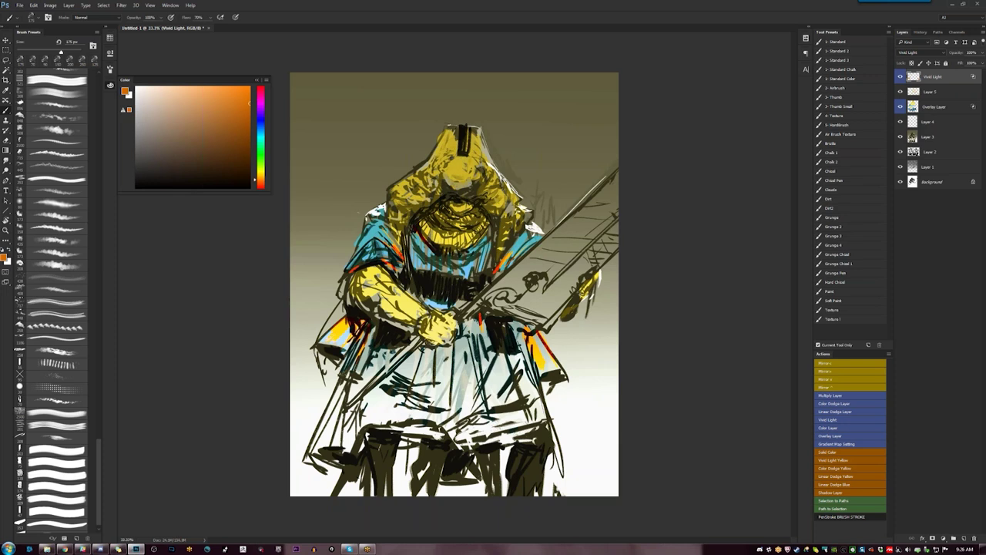
{"action": "left_click_drag", "start_coordinate": [493, 270], "coordinate": [506, 242]}
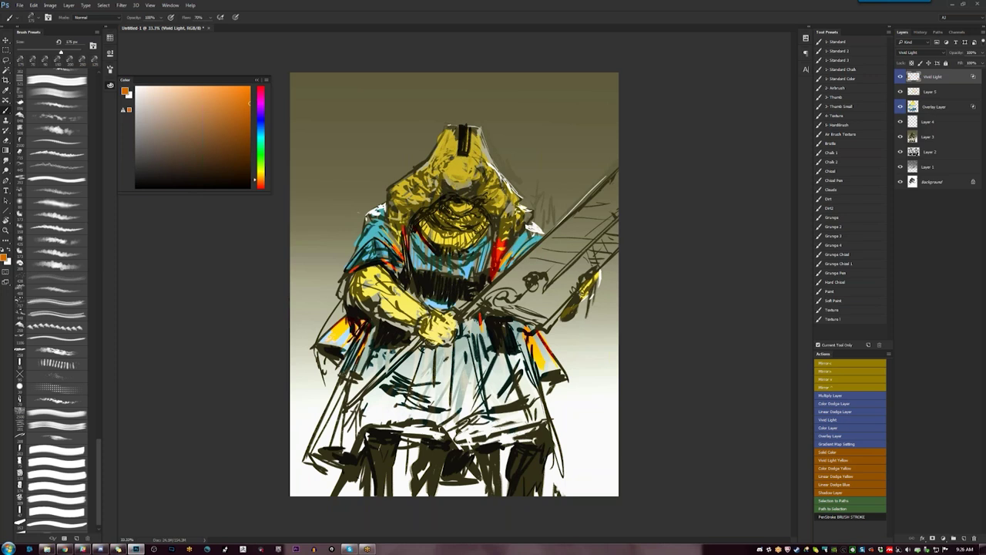
{"action": "left_click_drag", "start_coordinate": [404, 234], "coordinate": [399, 224]}
Try a bright cyan stroke across the top of the hood on the Vivid Light layer
{"action": "left_click", "coordinate": [261, 134]}
{"action": "left_click", "coordinate": [214, 86]}
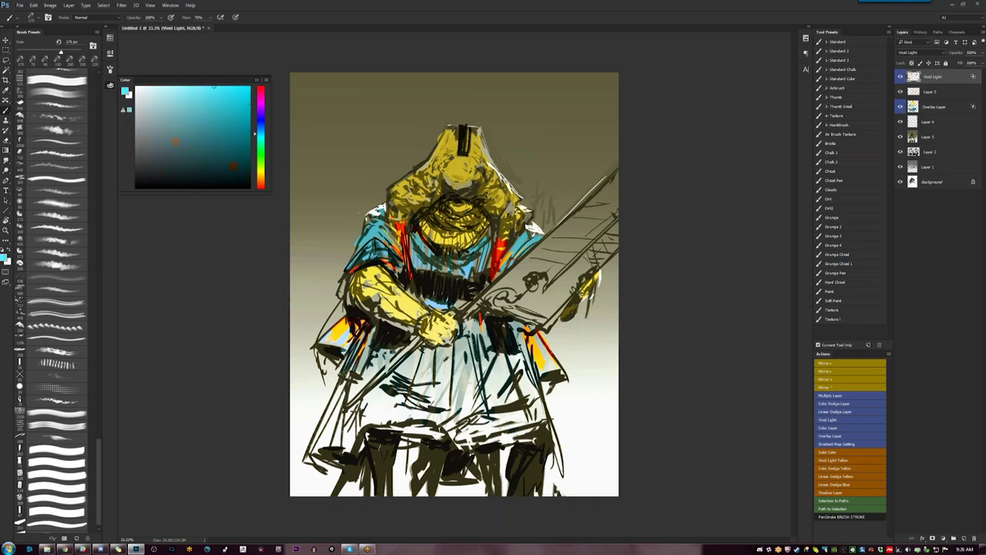
{"action": "mouse_move", "coordinate": [452, 132]}
{"action": "left_mouse_down"}
{"action": "mouse_move", "coordinate": [478, 127]}
{"action": "mouse_move", "coordinate": [468, 124]}
{"action": "left_mouse_up"}
{"action": "key", "text": "ctrl+alt+z"}
{"action": "key", "text": "ctrl+alt+z"}
{"action": "key", "text": "ctrl+z"}
Switch to ArtStation in Chrome, look through the community feed and open the Teen Wolf with Scooter one wheel artwork
{"action": "left_click", "coordinate": [65, 549]}
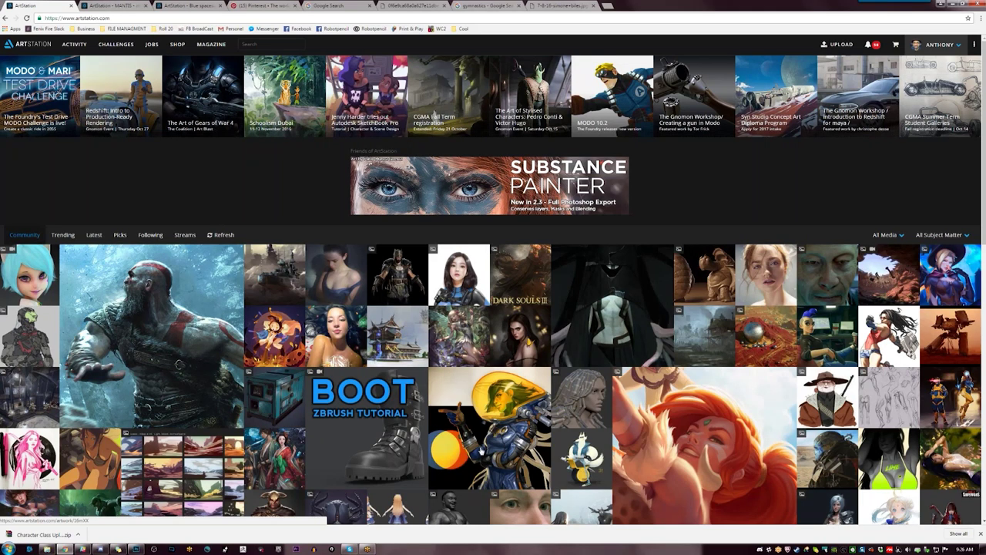
{"action": "scroll", "coordinate": [481, 451], "scroll_direction": "down", "scroll_amount": 3}
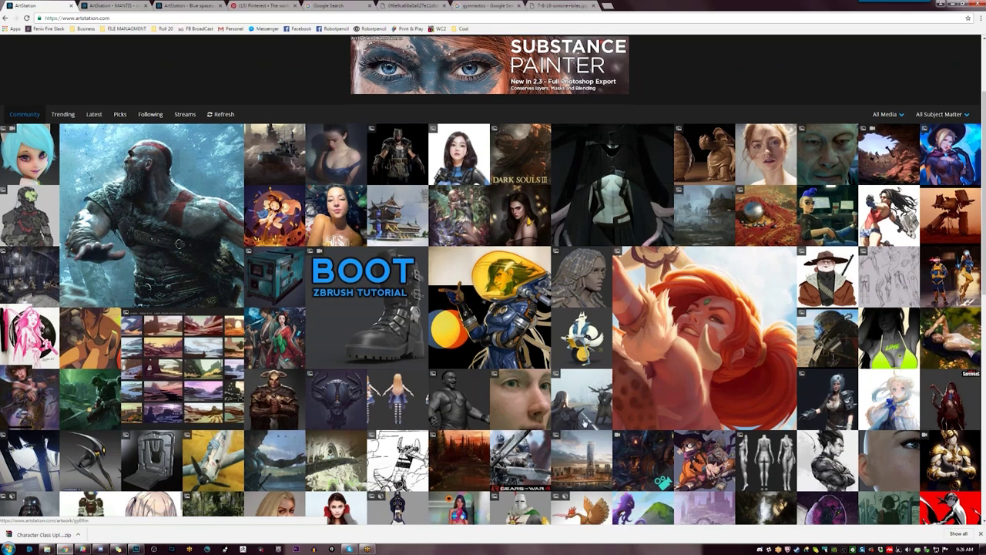
{"action": "scroll", "coordinate": [584, 422], "scroll_direction": "up", "scroll_amount": 1}
{"action": "scroll", "coordinate": [585, 422], "scroll_direction": "down", "scroll_amount": 1}
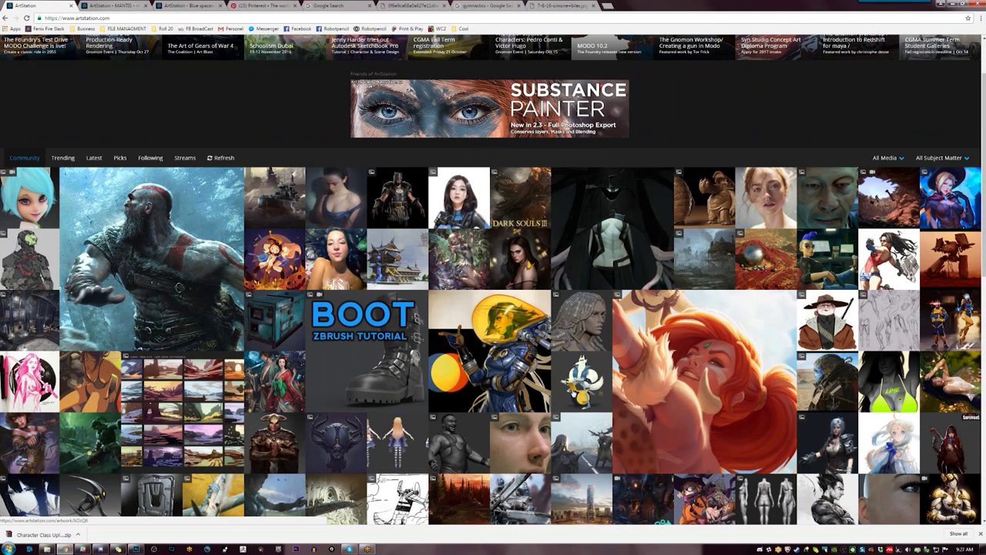
{"action": "left_click", "coordinate": [591, 377]}
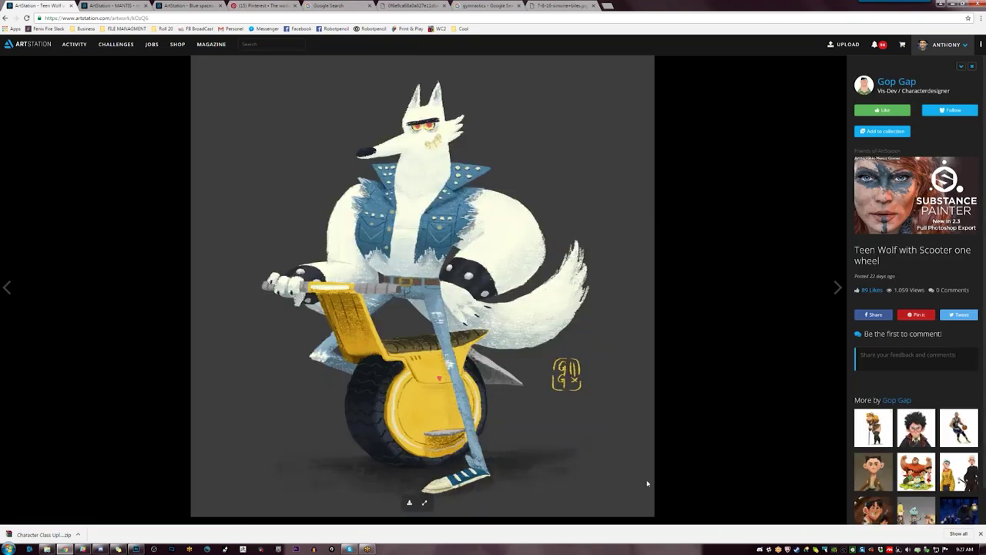
Open the wolf artwork's artist portfolio and look through the character designs
{"action": "left_click", "coordinate": [896, 81]}
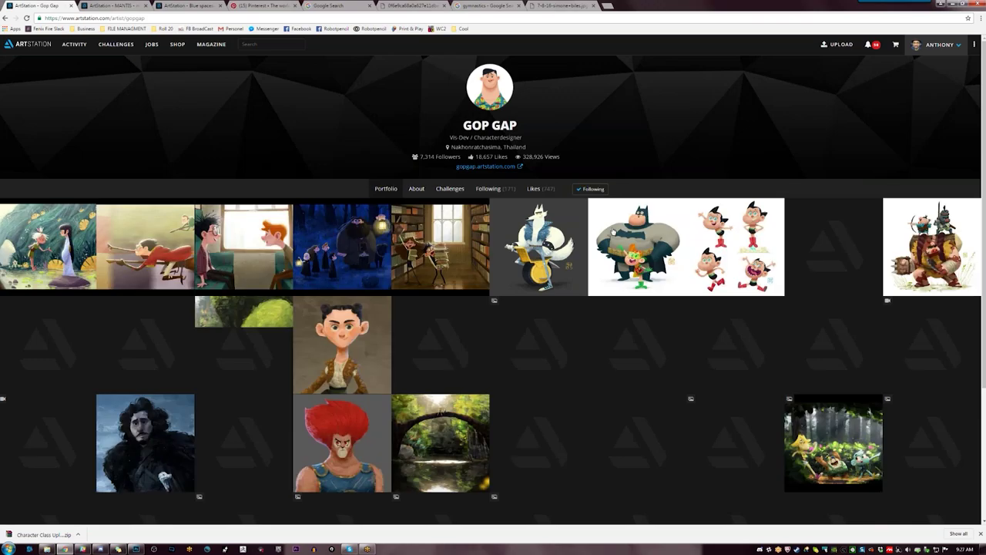
{"action": "scroll", "coordinate": [616, 384], "scroll_direction": "down", "scroll_amount": 3}
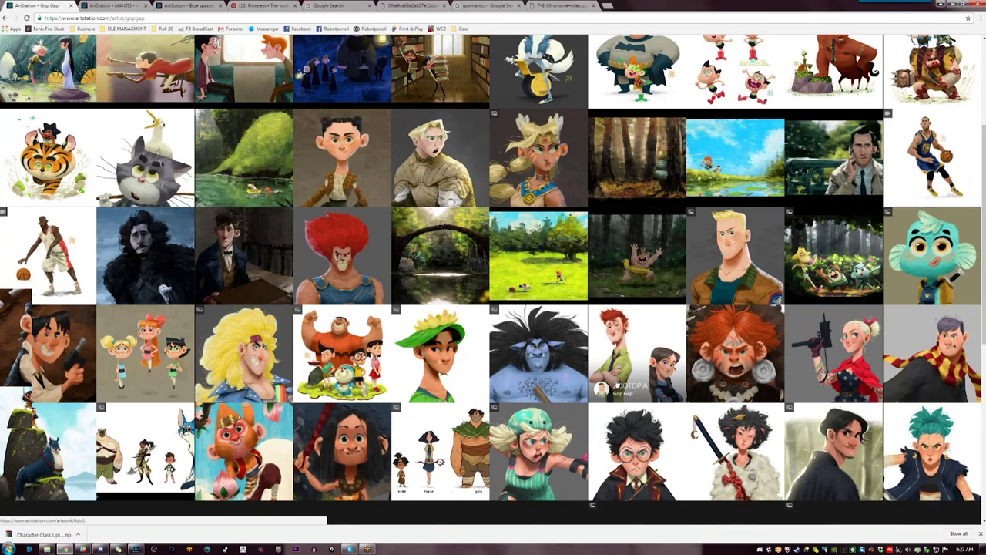
{"action": "scroll", "coordinate": [616, 384], "scroll_direction": "down", "scroll_amount": 6}
{"action": "scroll", "coordinate": [618, 383], "scroll_direction": "up", "scroll_amount": 3}
{"action": "scroll", "coordinate": [617, 384], "scroll_direction": "up", "scroll_amount": 5}
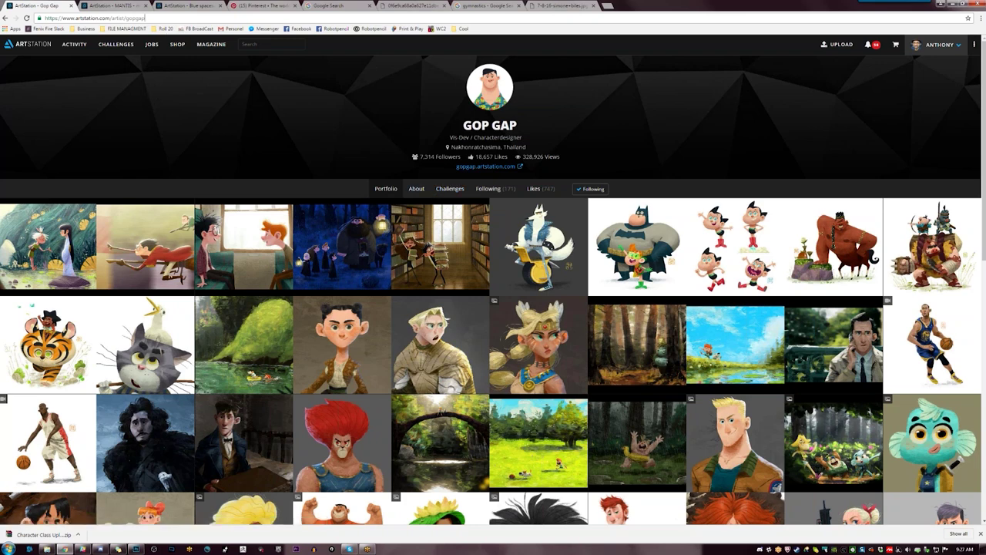
Select the portfolio page's web address and switch windows briefly
{"action": "left_click", "coordinate": [115, 17]}
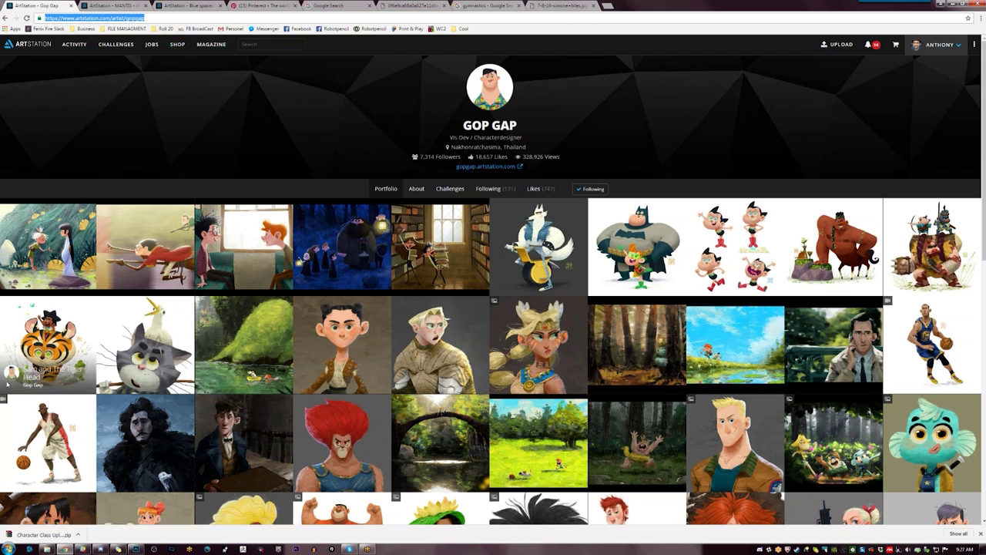
{"action": "key", "text": "alt+Tab"}
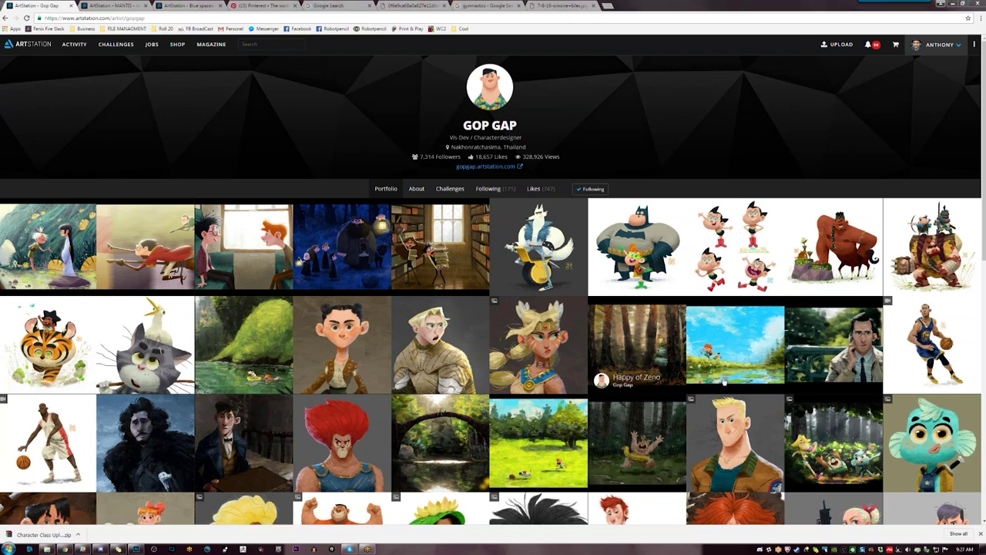
{"action": "left_click", "coordinate": [874, 145]}
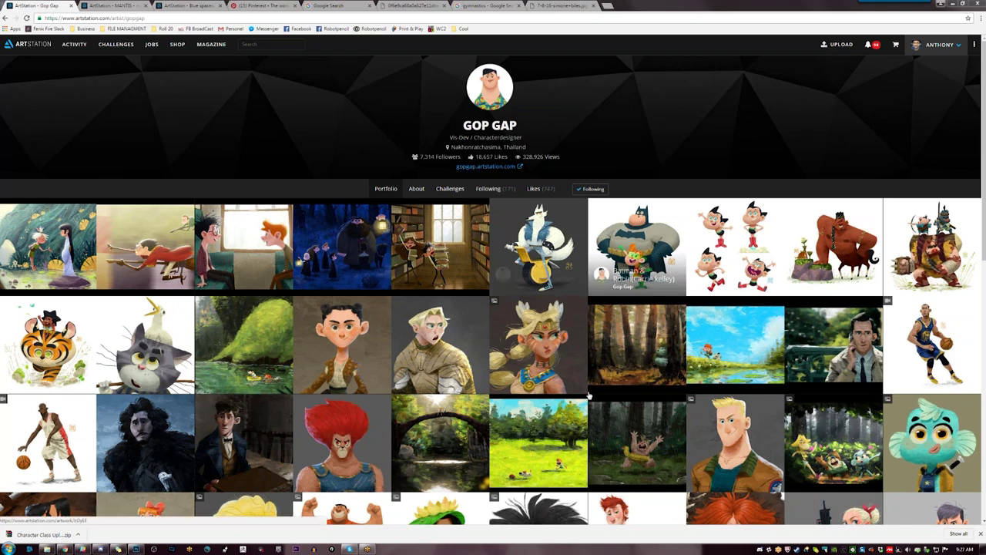
Look through the character portfolio once more and return to the ArtStation home feed
{"action": "scroll", "coordinate": [684, 131], "scroll_direction": "down", "scroll_amount": 7}
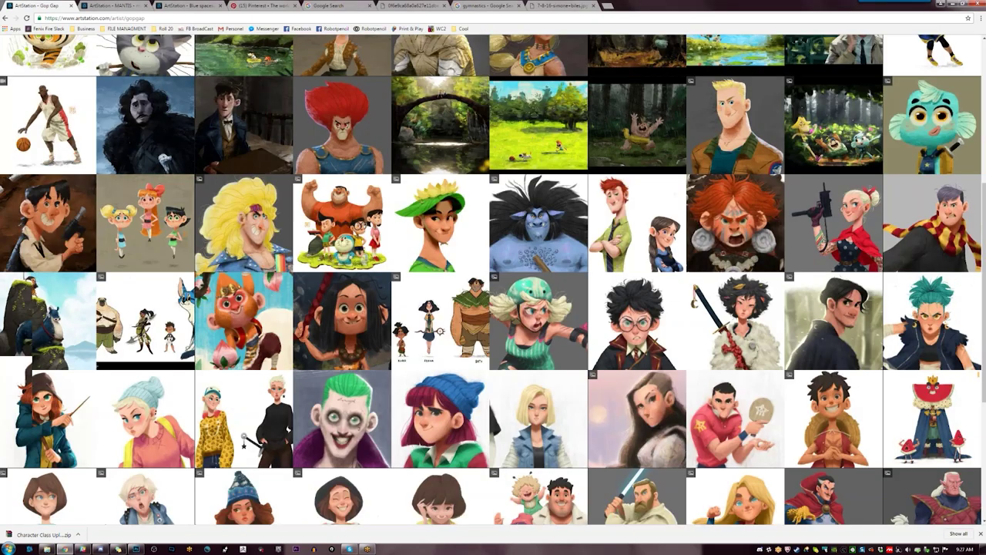
{"action": "scroll", "coordinate": [678, 150], "scroll_direction": "up", "scroll_amount": 1}
{"action": "scroll", "coordinate": [678, 150], "scroll_direction": "up", "scroll_amount": 6}
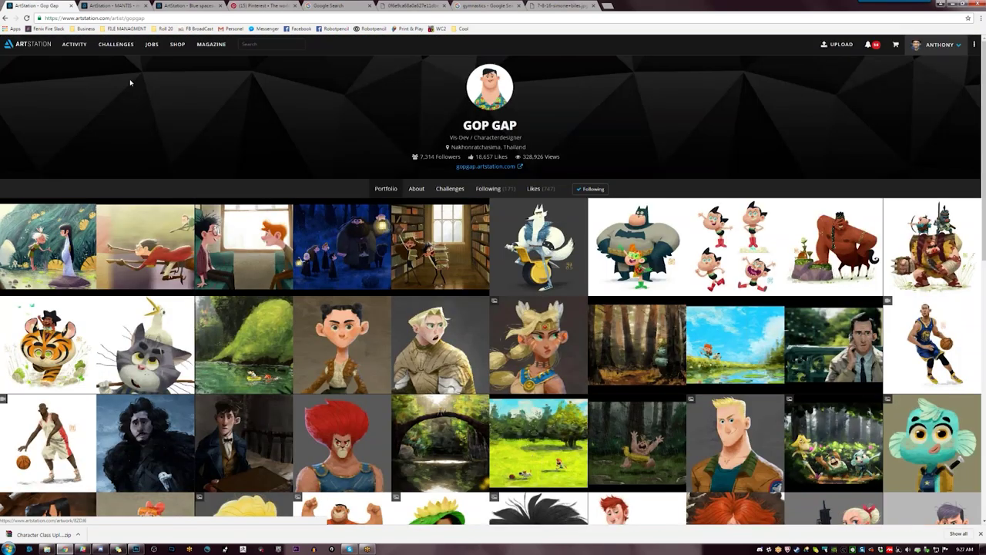
{"action": "left_click", "coordinate": [35, 46]}
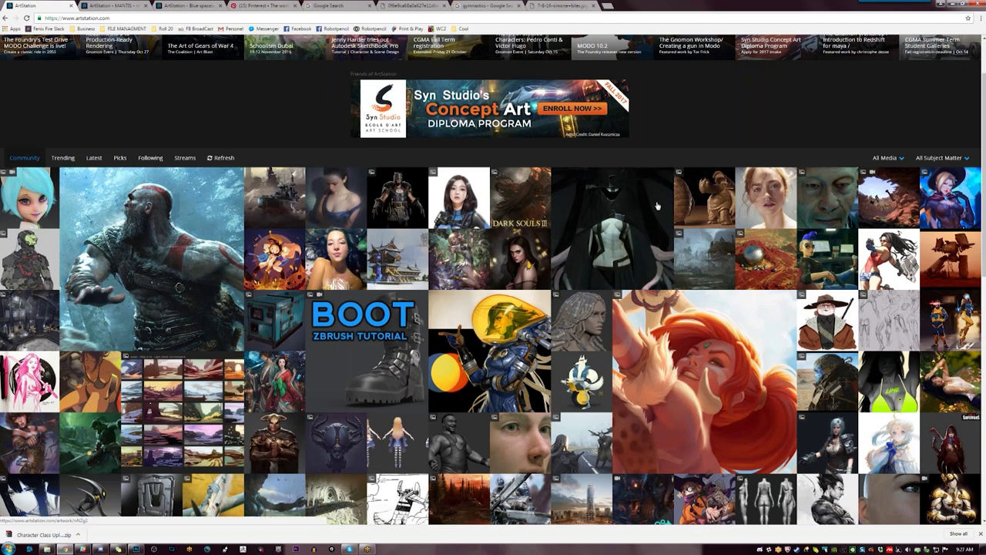
Open the portrait Study done before 2014-02 and view the Snow Hunter painting from the same artist's portfolio
{"action": "left_click", "coordinate": [403, 177]}
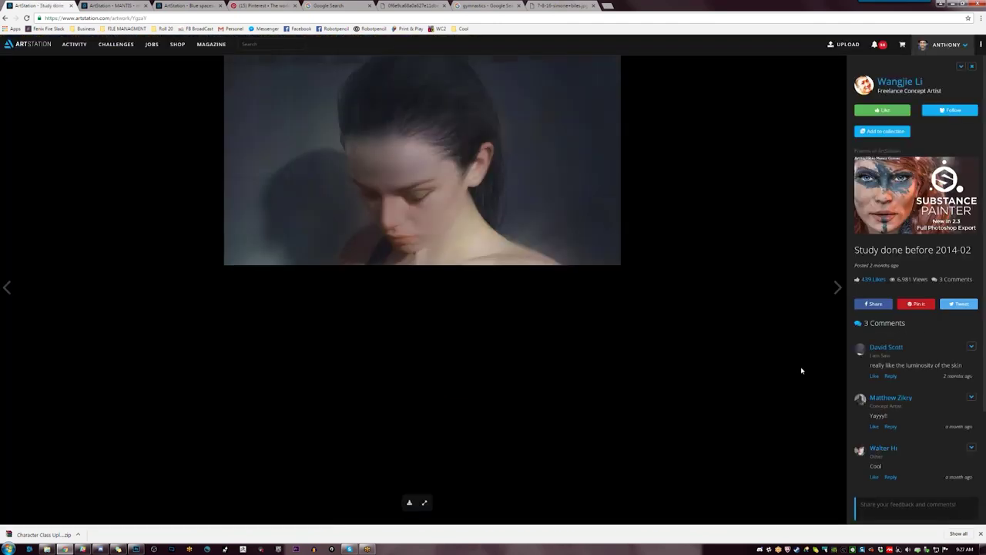
{"action": "left_click", "coordinate": [875, 81]}
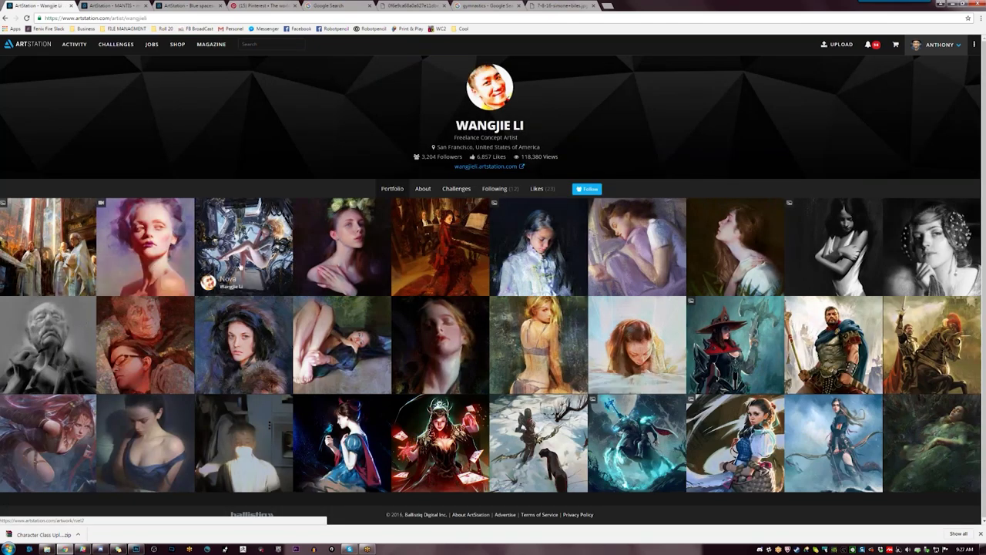
{"action": "left_click", "coordinate": [562, 450]}
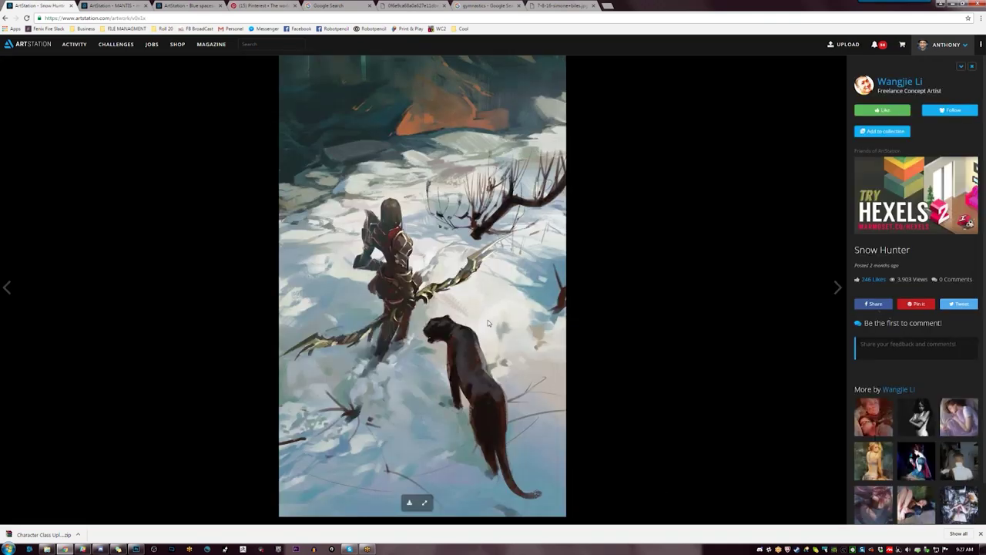
{"action": "left_click", "coordinate": [896, 82]}
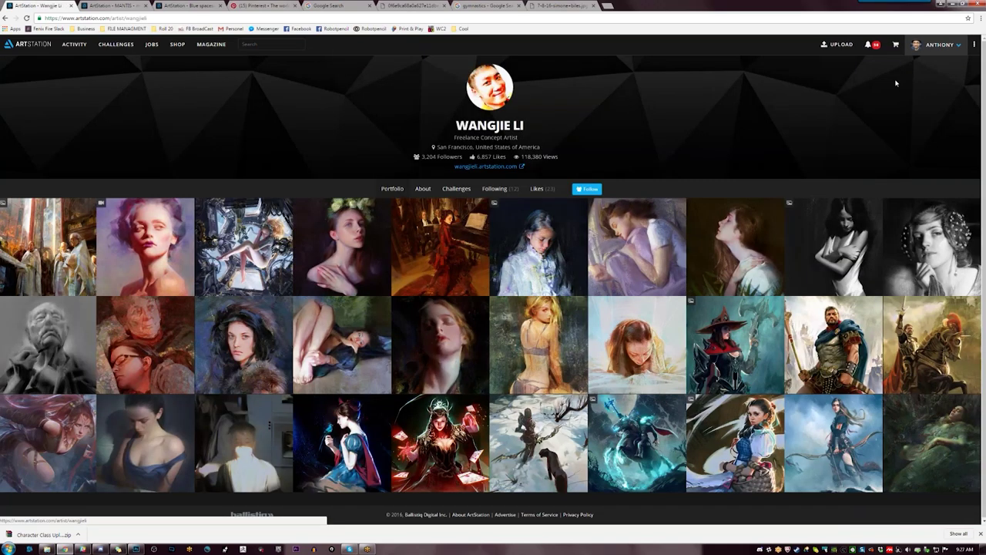
View the "Fantasy Hunter" and "Drawing Practice Series" artworks in the artist's ArtStation portfolio, returning to the profile page
{"action": "left_click", "coordinate": [834, 447]}
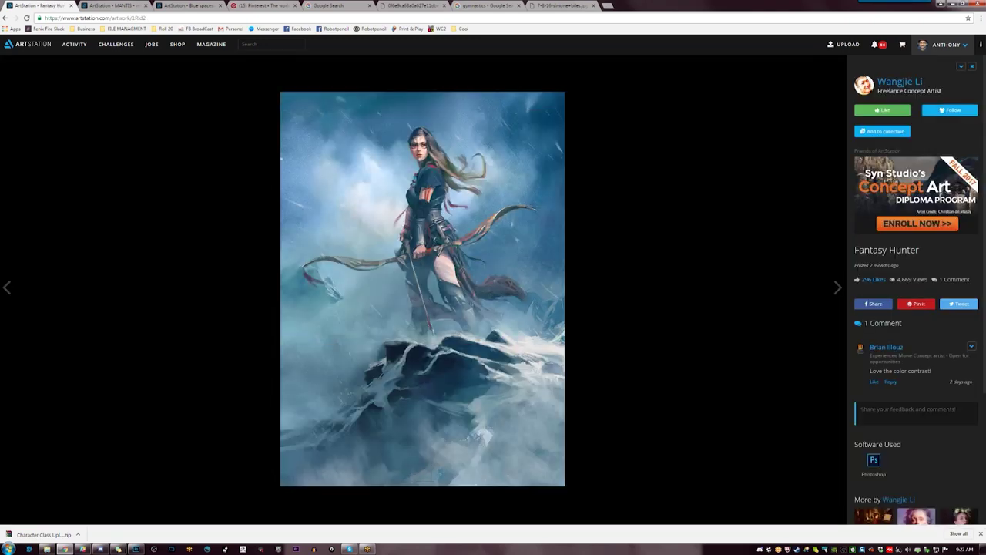
{"action": "key", "text": "Escape"}
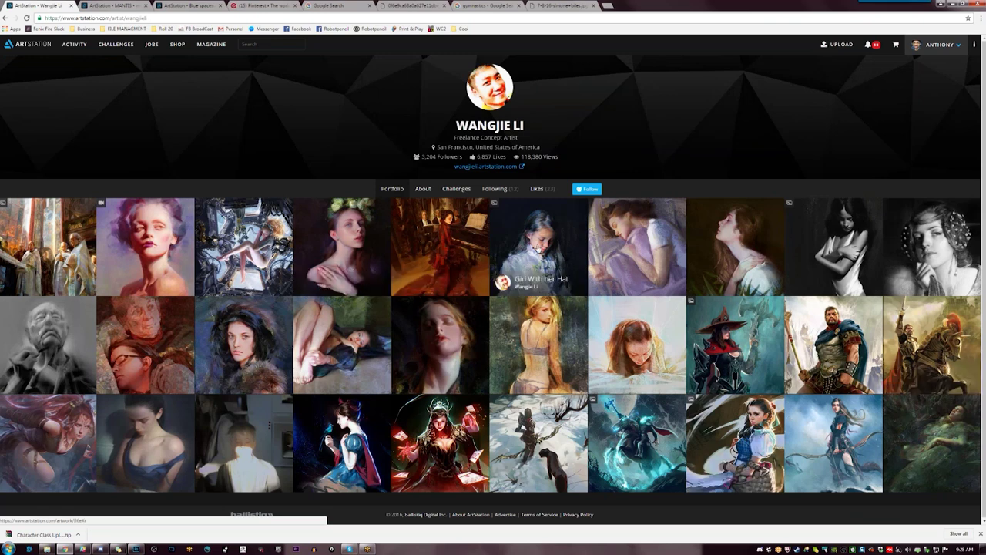
{"action": "left_click", "coordinate": [824, 254]}
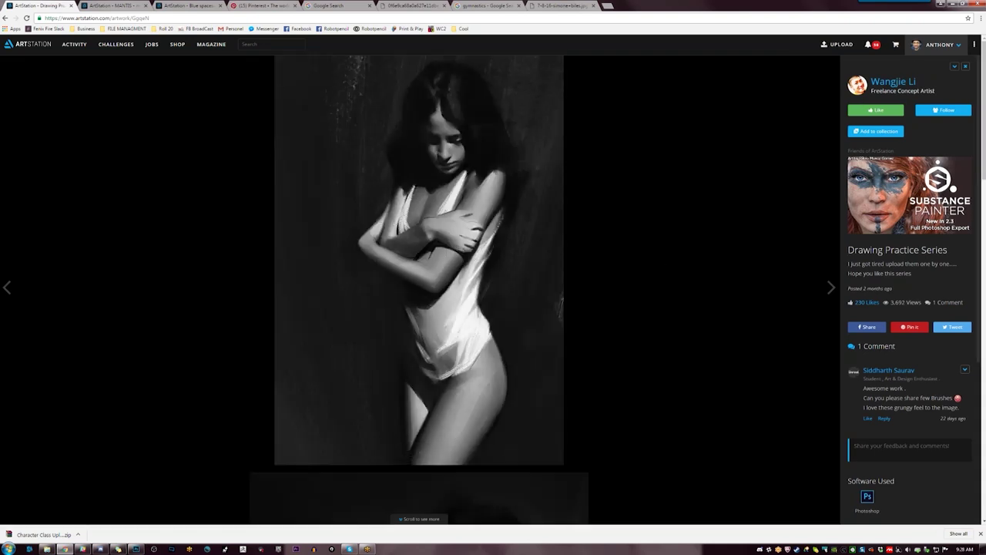
{"action": "left_click", "coordinate": [892, 82]}
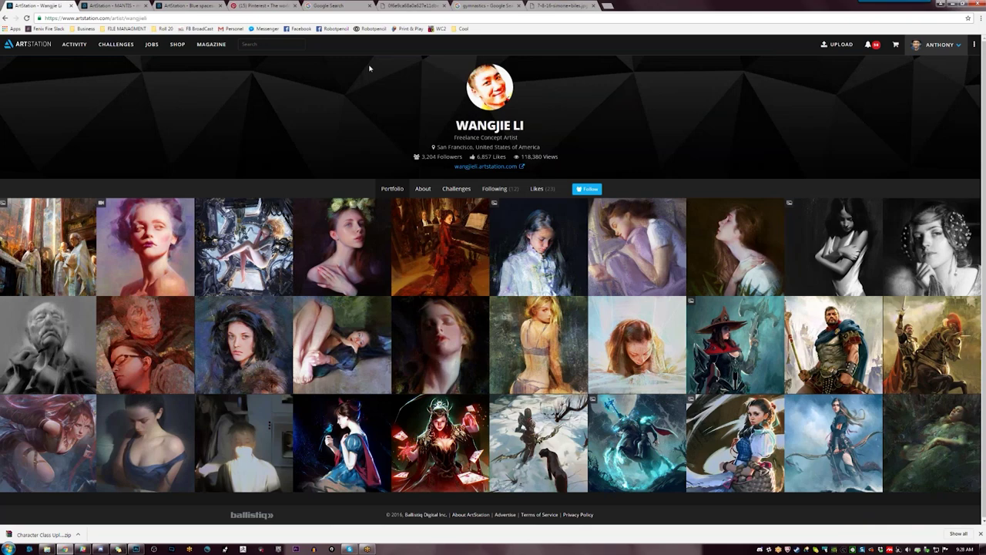
Open the Zameen Overwatch fan-made character artwork from the community feed, look over its images and like it
{"action": "left_click", "coordinate": [40, 47]}
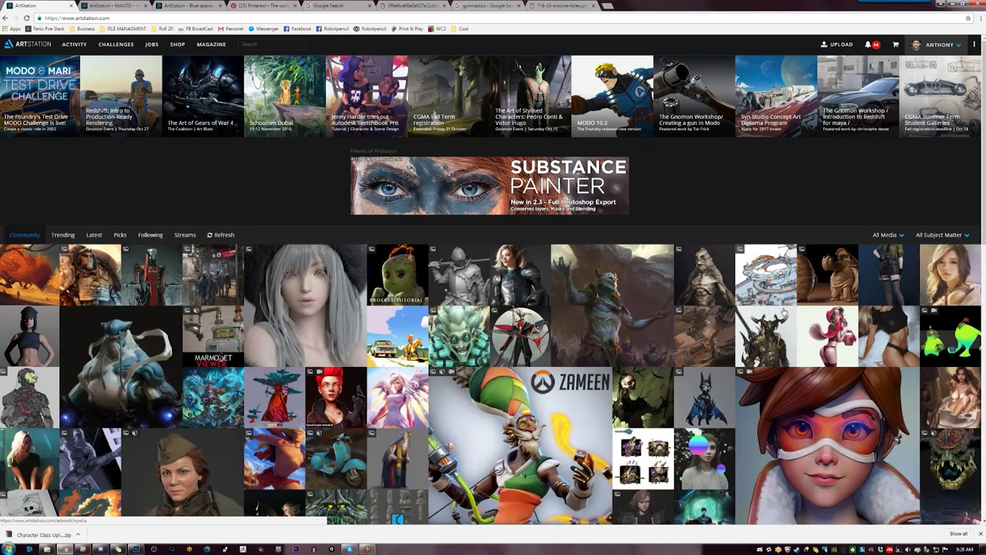
{"action": "scroll", "coordinate": [18, 366], "scroll_direction": "down", "scroll_amount": 3}
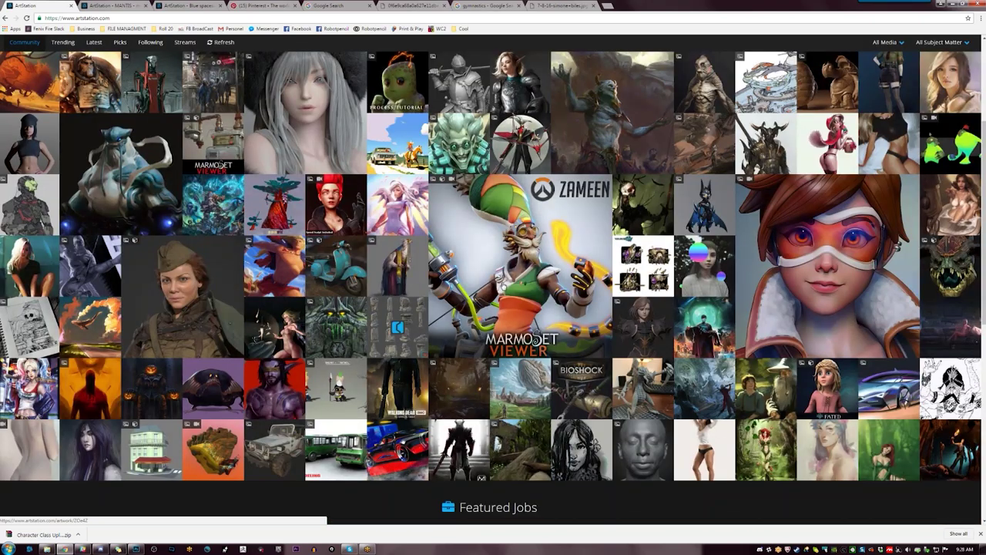
{"action": "left_click", "coordinate": [593, 328]}
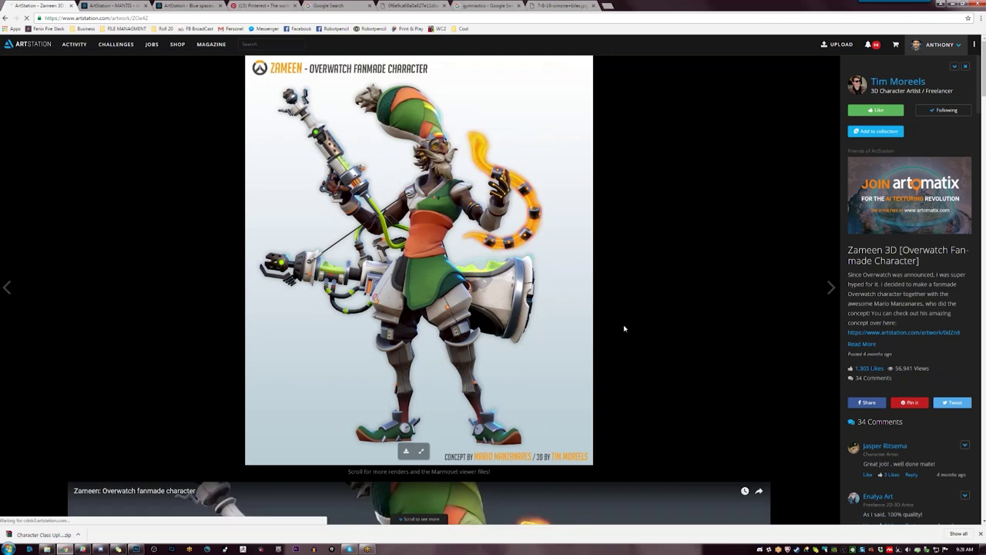
{"action": "scroll", "coordinate": [632, 320], "scroll_direction": "down", "scroll_amount": 4}
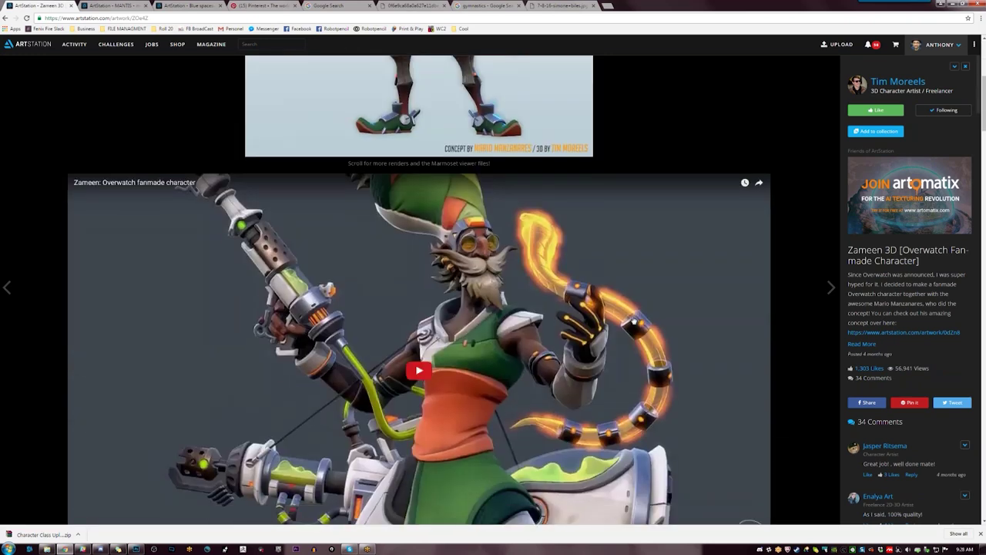
{"action": "scroll", "coordinate": [633, 318], "scroll_direction": "up", "scroll_amount": 4}
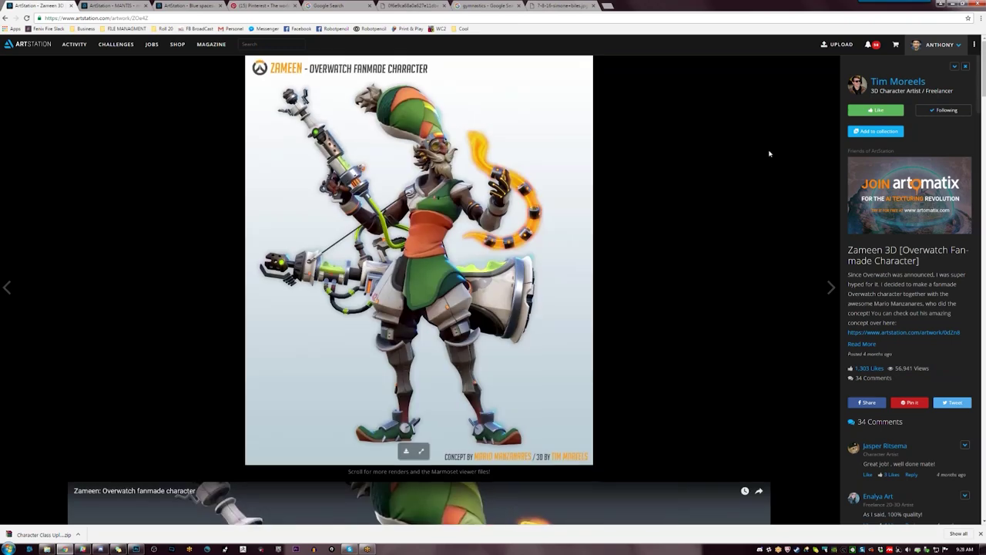
{"action": "left_click", "coordinate": [876, 110]}
Open the "Panzer Huntrees" artwork from the community feed, go to its artist's profile and follow the artist
{"action": "left_click", "coordinate": [31, 46]}
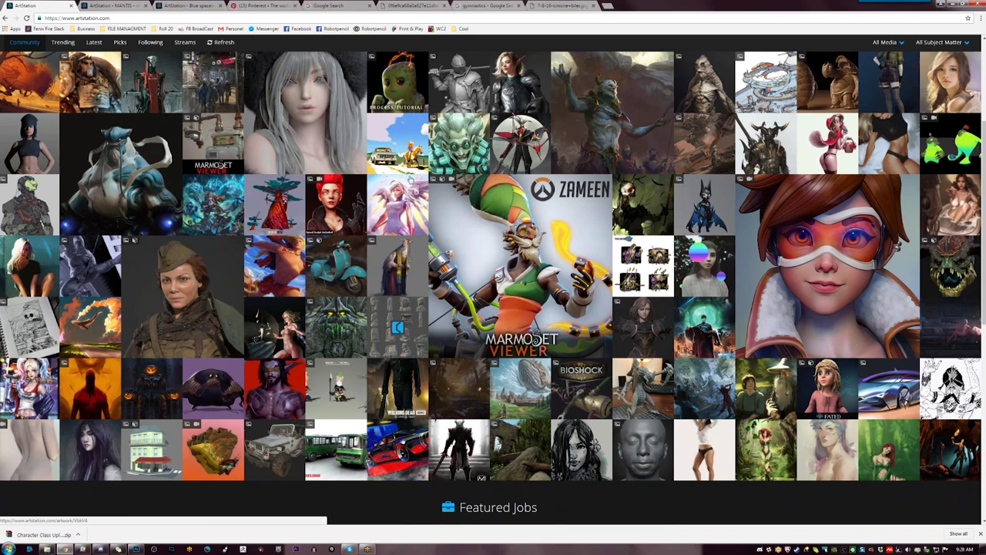
{"action": "left_click", "coordinate": [173, 278]}
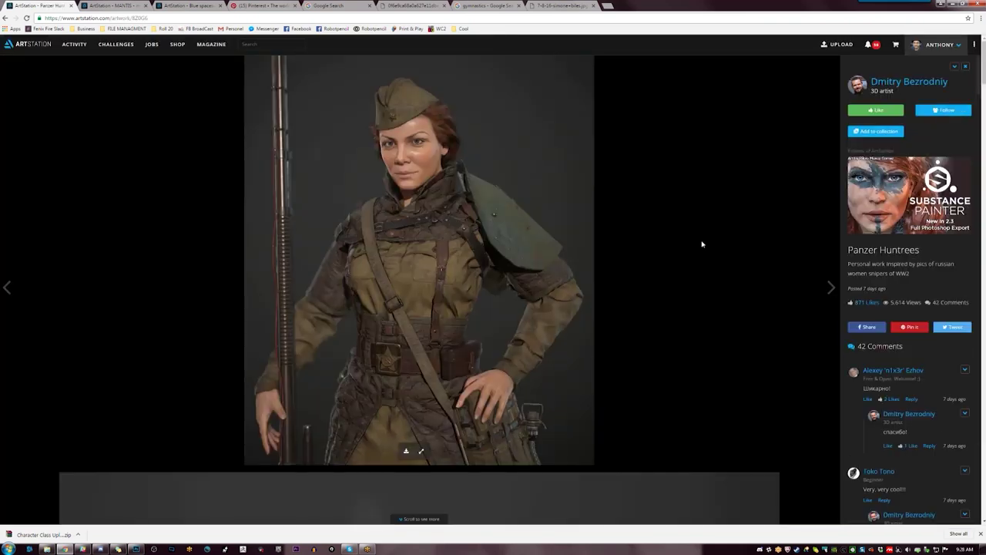
{"action": "left_click", "coordinate": [897, 81]}
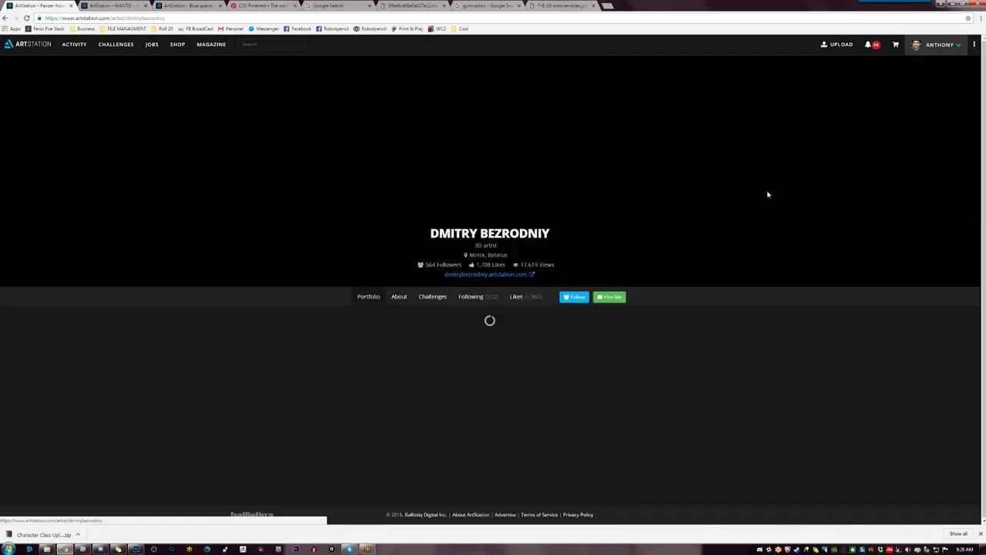
{"action": "left_click", "coordinate": [612, 296]}
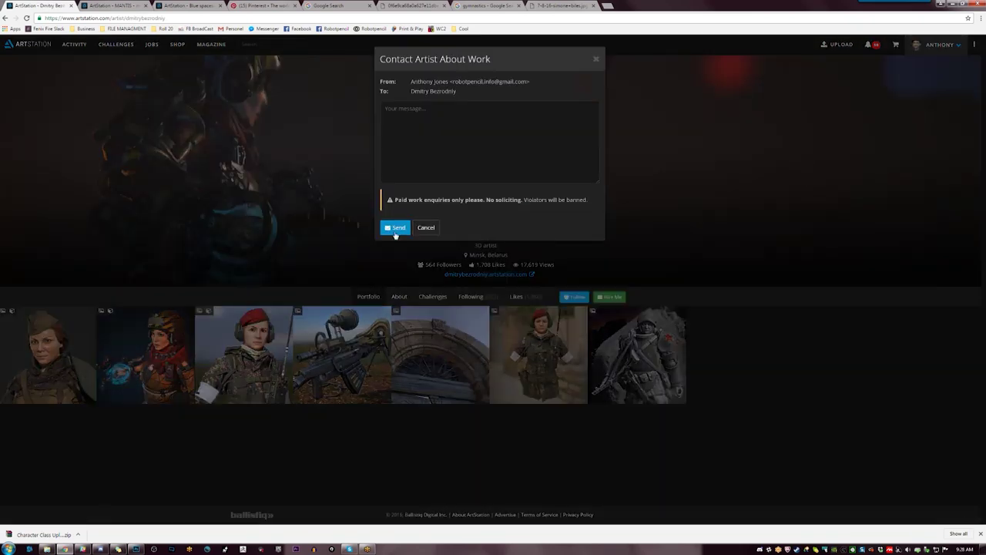
{"action": "left_click", "coordinate": [612, 61]}
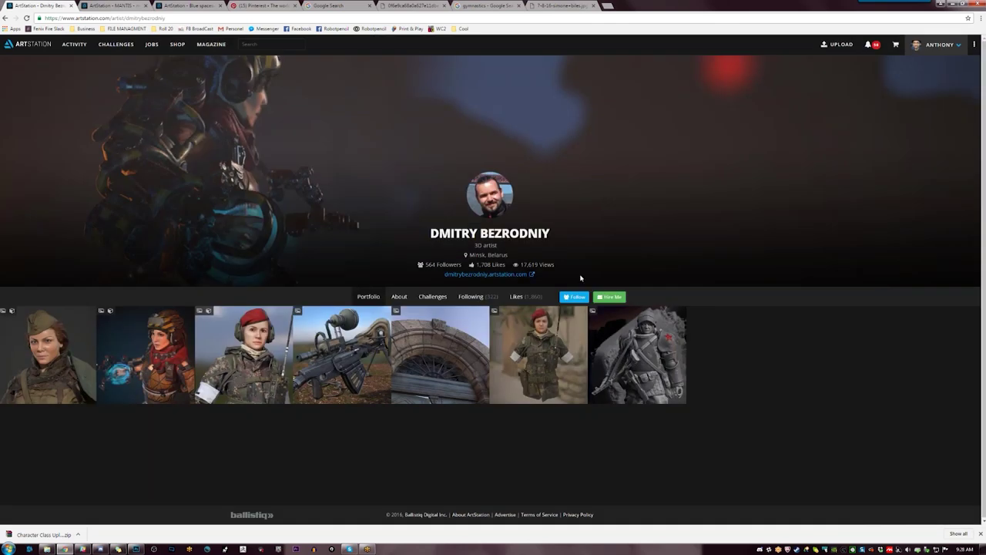
{"action": "left_click", "coordinate": [574, 296]}
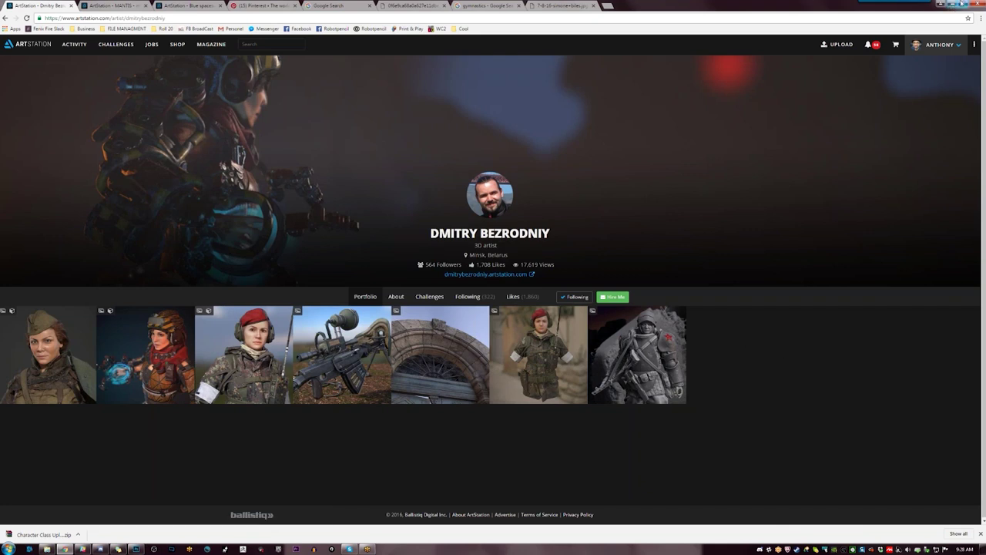
View "The Mark vs The Hand of God" artwork from the community feed
{"action": "left_click", "coordinate": [46, 46]}
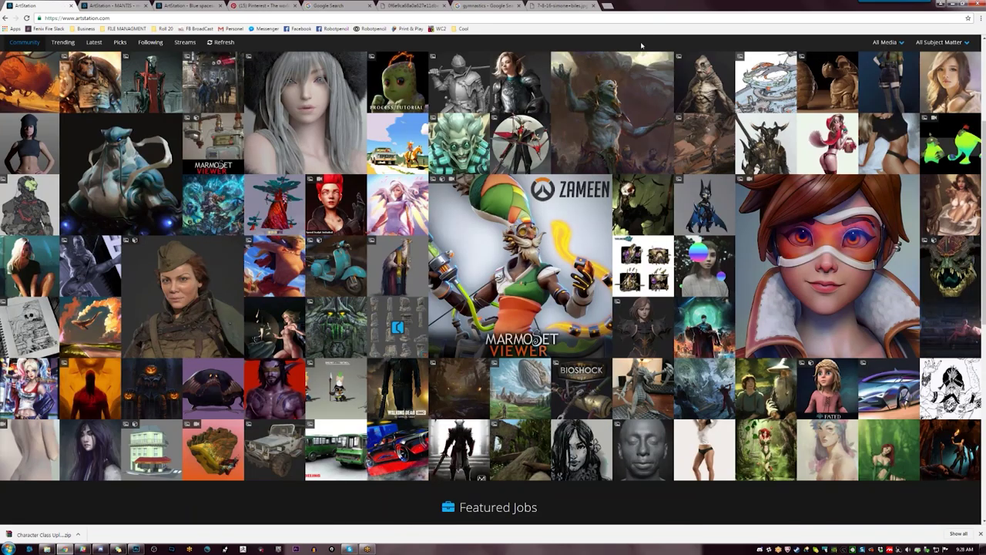
{"action": "left_click", "coordinate": [640, 96]}
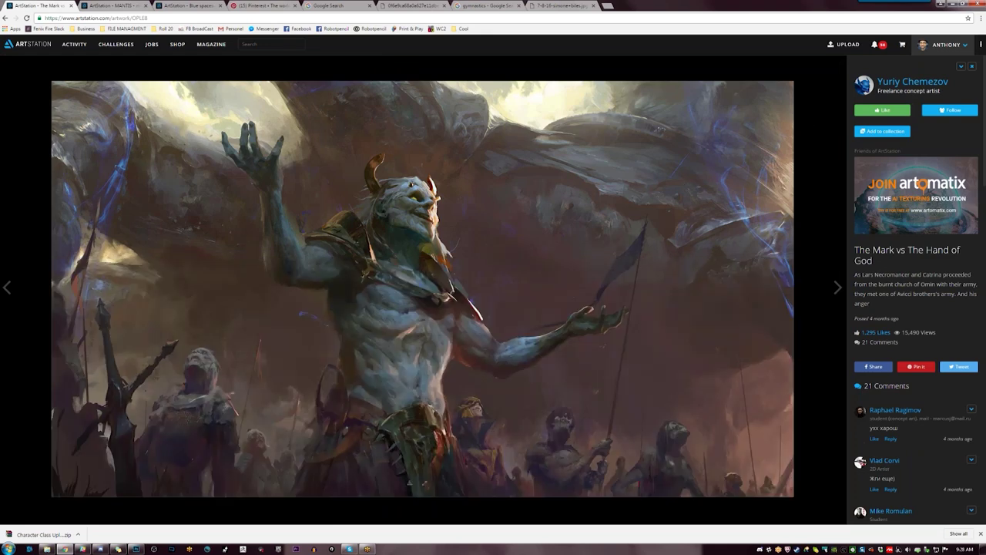
Switch to Photoshop, choose the Airbrush preset, stamp all visible layers into a new top layer and reset to the default colours
{"action": "left_click", "coordinate": [953, 4]}
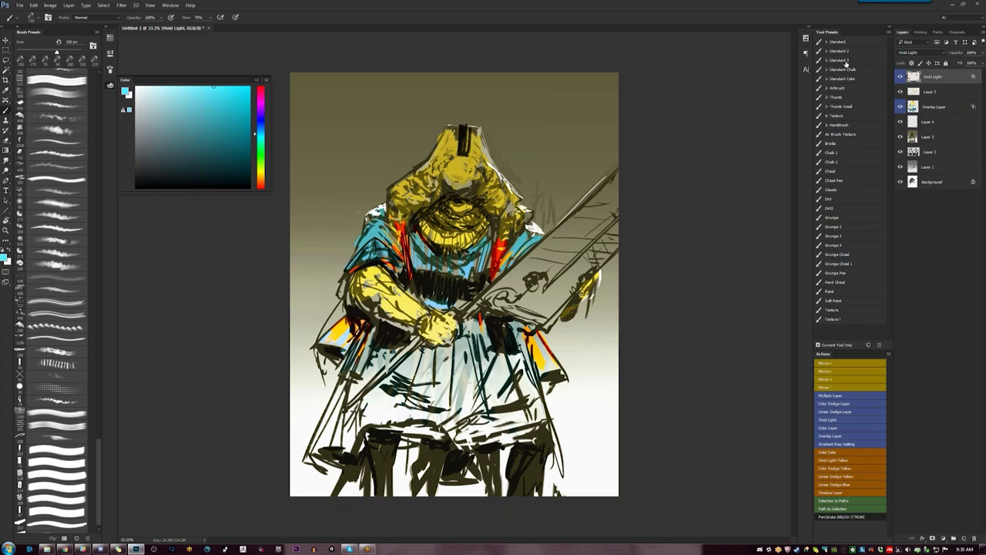
{"action": "left_click", "coordinate": [838, 89]}
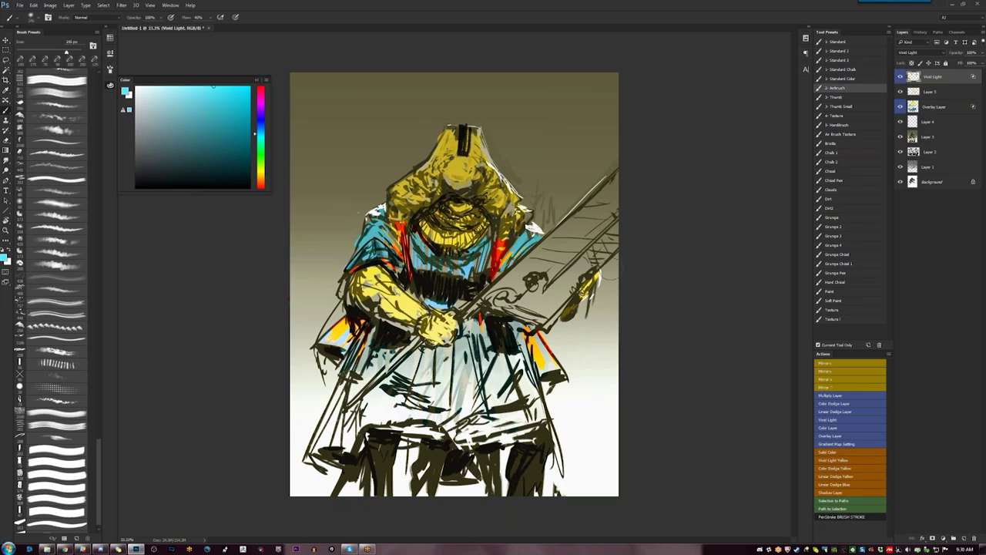
{"action": "key", "text": "ctrl+alt+shift+e"}
{"action": "key", "text": "d"}
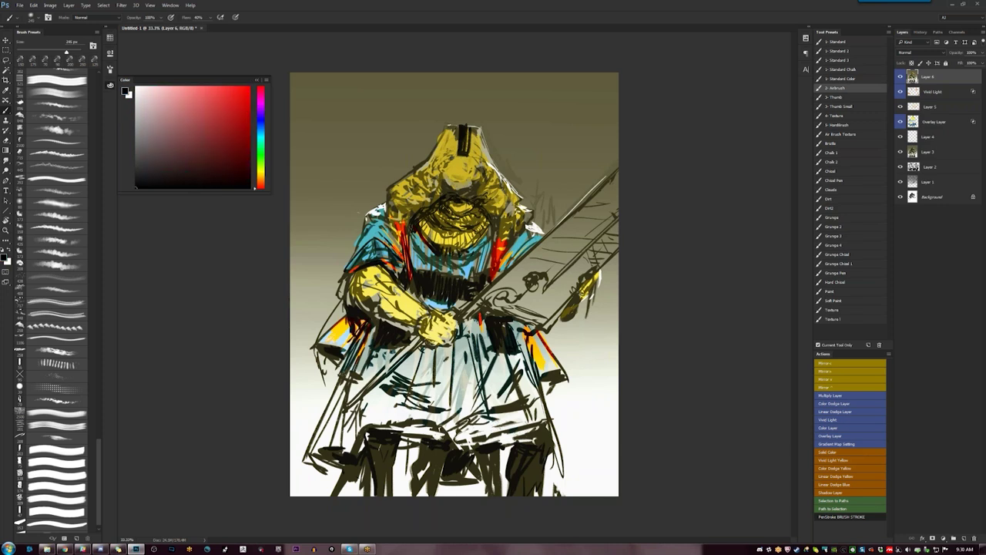
Dab white highlights on the round ball of the figure's head with the Standard 2 preset, enlarging the brush to 175 px
{"action": "key", "text": "shift+alt+d"}
{"action": "key", "text": "x"}
{"action": "left_click", "coordinate": [461, 169]}
{"action": "key", "text": "ctrl+z"}
{"action": "left_click", "coordinate": [846, 51]}
{"action": "left_click", "coordinate": [461, 166]}
{"action": "key", "text": "bracketright"}
{"action": "key", "text": "bracketright"}
{"action": "key", "text": "bracketright"}
{"action": "left_click", "coordinate": [466, 164]}
{"action": "key", "text": "bracketright"}
{"action": "key", "text": "bracketright"}
{"action": "key", "text": "bracketright"}
{"action": "key", "text": "bracketright"}
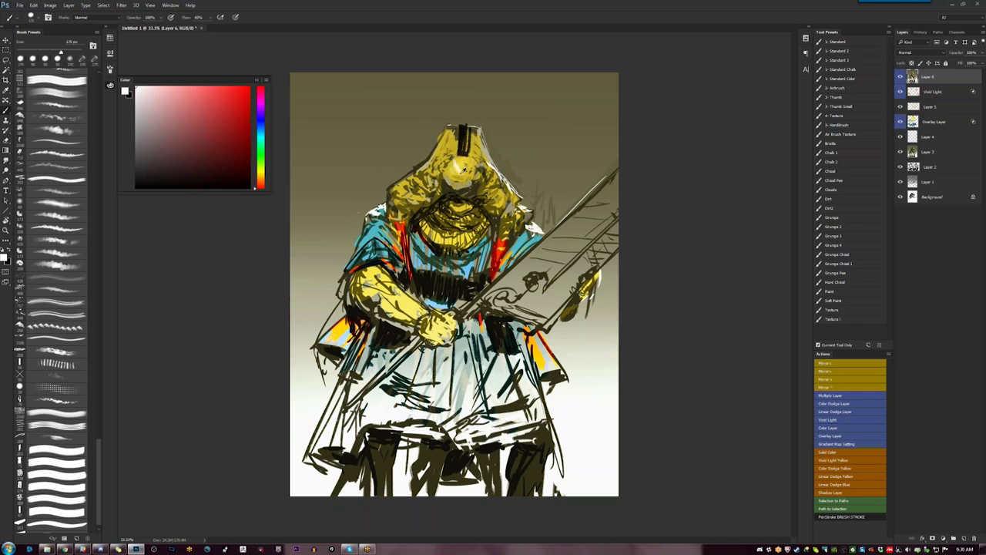
Brighten the round ball of the head with sampled yellow strokes in Color Dodge mode
{"action": "left_click", "coordinate": [463, 165], "text": "alt"}
{"action": "key", "text": "shift+alt+d"}
{"action": "left_click", "coordinate": [458, 171], "text": "alt"}
{"action": "left_click", "coordinate": [455, 173]}
{"action": "left_click", "coordinate": [469, 169]}
{"action": "left_click_drag", "start_coordinate": [472, 176], "coordinate": [464, 193]}
Pick an orange-brown tone and brighten the face and hood with Color Dodge strokes
{"action": "key", "text": "d"}
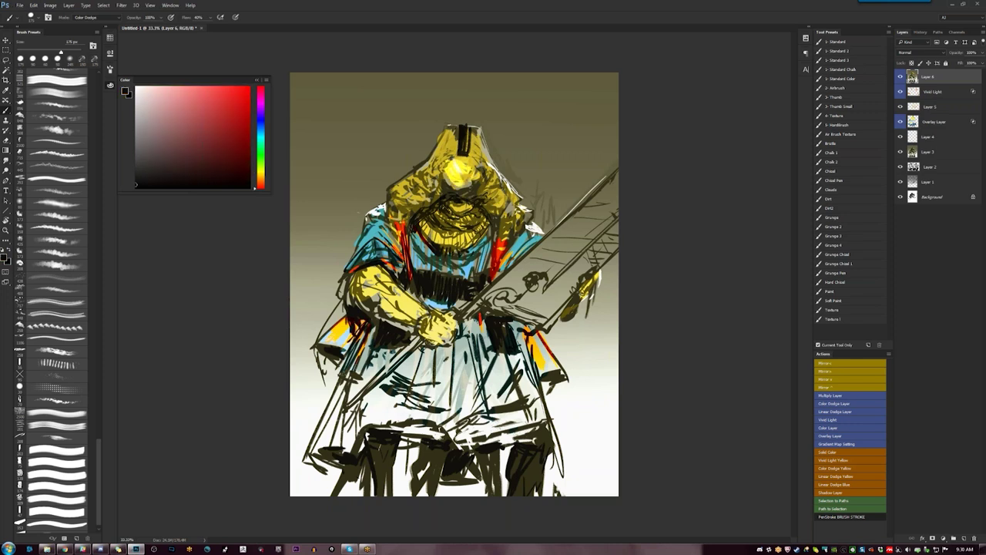
{"action": "left_click", "coordinate": [444, 169], "text": "alt"}
{"action": "left_click", "coordinate": [261, 181]}
{"action": "mouse_move", "coordinate": [459, 166]}
{"action": "left_mouse_down"}
{"action": "mouse_move", "coordinate": [436, 173]}
{"action": "mouse_move", "coordinate": [481, 192]}
{"action": "mouse_move", "coordinate": [455, 128]}
{"action": "mouse_move", "coordinate": [481, 144]}
{"action": "mouse_move", "coordinate": [473, 158]}
{"action": "left_mouse_up"}
{"action": "mouse_move", "coordinate": [433, 195]}
{"action": "left_mouse_down"}
{"action": "mouse_move", "coordinate": [461, 212]}
{"action": "mouse_move", "coordinate": [447, 225]}
{"action": "mouse_move", "coordinate": [488, 226]}
{"action": "left_mouse_up"}
{"action": "left_click_drag", "start_coordinate": [429, 220], "coordinate": [470, 237]}
{"action": "mouse_move", "coordinate": [484, 224]}
{"action": "left_mouse_down"}
{"action": "mouse_move", "coordinate": [498, 188]}
{"action": "mouse_move", "coordinate": [508, 199]}
{"action": "left_mouse_up"}
{"action": "mouse_move", "coordinate": [404, 200]}
{"action": "left_mouse_down"}
{"action": "mouse_move", "coordinate": [432, 185]}
{"action": "mouse_move", "coordinate": [408, 202]}
{"action": "mouse_move", "coordinate": [421, 196]}
{"action": "mouse_move", "coordinate": [443, 146]}
{"action": "mouse_move", "coordinate": [418, 176]}
{"action": "left_mouse_up"}
{"action": "left_click_drag", "start_coordinate": [487, 158], "coordinate": [507, 234]}
Brighten the red straps, chest, upper arm and blue shoulder with warm Color Dodge strokes
{"action": "left_click_drag", "start_coordinate": [396, 220], "coordinate": [412, 273]}
{"action": "left_click_drag", "start_coordinate": [403, 239], "coordinate": [412, 291]}
{"action": "left_click_drag", "start_coordinate": [505, 230], "coordinate": [500, 279]}
{"action": "mouse_move", "coordinate": [366, 272]}
{"action": "left_mouse_down"}
{"action": "mouse_move", "coordinate": [401, 307]}
{"action": "mouse_move", "coordinate": [448, 327]}
{"action": "mouse_move", "coordinate": [359, 299]}
{"action": "left_mouse_up"}
{"action": "left_click_drag", "start_coordinate": [505, 253], "coordinate": [495, 290]}
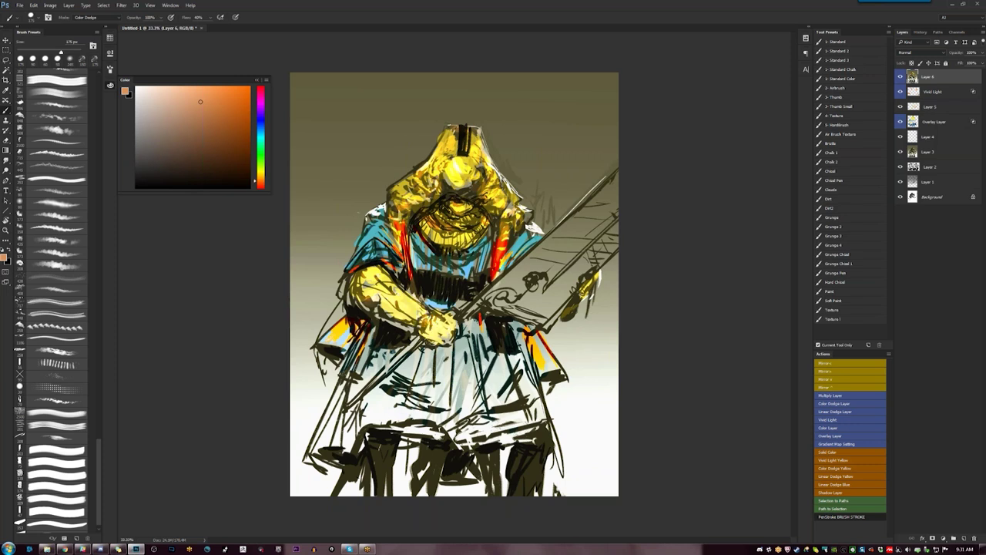
{"action": "left_click_drag", "start_coordinate": [405, 257], "coordinate": [415, 299]}
{"action": "mouse_move", "coordinate": [502, 256]}
{"action": "left_mouse_down"}
{"action": "mouse_move", "coordinate": [493, 291]}
{"action": "mouse_move", "coordinate": [487, 268]}
{"action": "left_mouse_up"}
{"action": "mouse_move", "coordinate": [414, 255]}
{"action": "left_mouse_down"}
{"action": "mouse_move", "coordinate": [420, 241]}
{"action": "mouse_move", "coordinate": [418, 263]}
{"action": "mouse_move", "coordinate": [478, 273]}
{"action": "left_mouse_up"}
{"action": "left_click_drag", "start_coordinate": [373, 233], "coordinate": [383, 239]}
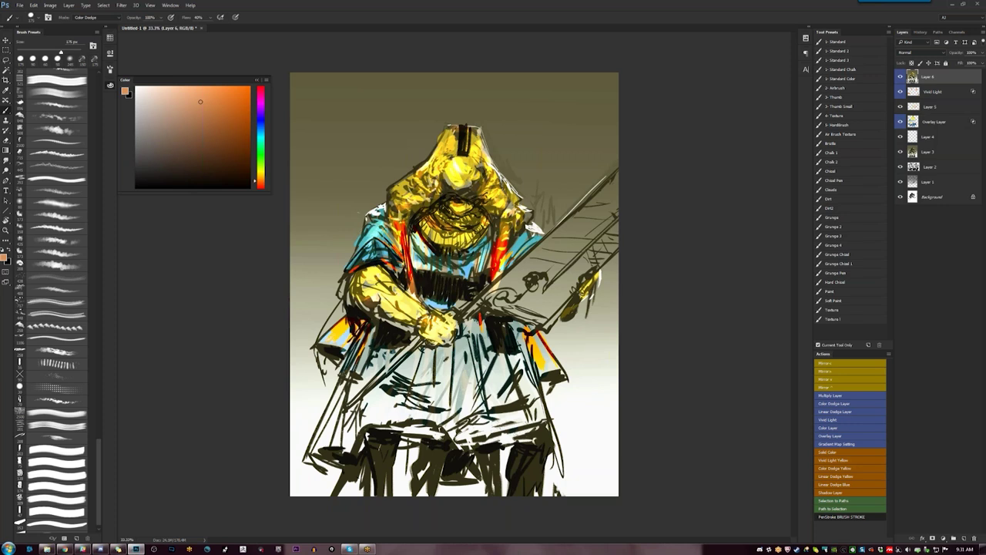
Sample a dark green and brighten the upper skirt and its side folds with Color Dodge strokes
{"action": "left_click", "coordinate": [370, 237], "text": "alt"}
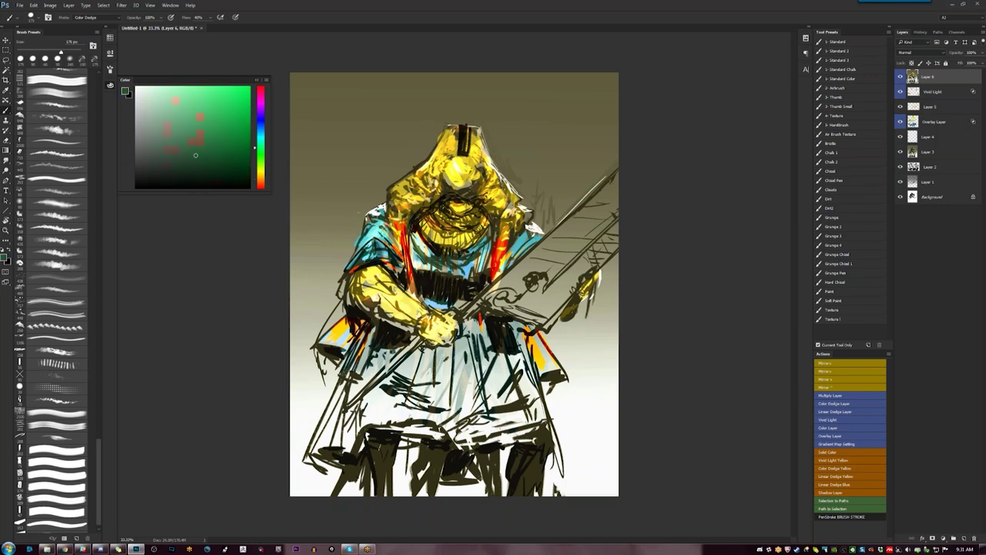
{"action": "mouse_move", "coordinate": [425, 303]}
{"action": "left_mouse_down"}
{"action": "mouse_move", "coordinate": [461, 303]}
{"action": "mouse_move", "coordinate": [447, 310]}
{"action": "mouse_move", "coordinate": [467, 351]}
{"action": "mouse_move", "coordinate": [447, 370]}
{"action": "mouse_move", "coordinate": [457, 410]}
{"action": "left_mouse_up"}
{"action": "mouse_move", "coordinate": [469, 341]}
{"action": "left_mouse_down"}
{"action": "mouse_move", "coordinate": [458, 418]}
{"action": "mouse_move", "coordinate": [464, 400]}
{"action": "left_mouse_up"}
{"action": "mouse_move", "coordinate": [498, 354]}
{"action": "left_mouse_down"}
{"action": "mouse_move", "coordinate": [493, 402]}
{"action": "mouse_move", "coordinate": [530, 392]}
{"action": "mouse_move", "coordinate": [523, 328]}
{"action": "left_mouse_up"}
{"action": "left_click_drag", "start_coordinate": [533, 379], "coordinate": [531, 417]}
{"action": "left_click_drag", "start_coordinate": [376, 377], "coordinate": [377, 393]}
{"action": "mouse_move", "coordinate": [362, 359]}
{"action": "left_mouse_down"}
{"action": "mouse_move", "coordinate": [342, 442]}
{"action": "mouse_move", "coordinate": [388, 380]}
{"action": "mouse_move", "coordinate": [408, 424]}
{"action": "left_mouse_up"}
Sample a colour from the skirt and lighten the lower skirt, hem and legs with Color Dodge strokes
{"action": "left_click", "coordinate": [401, 408], "text": "alt"}
{"action": "mouse_move", "coordinate": [382, 379]}
{"action": "left_mouse_down"}
{"action": "mouse_move", "coordinate": [373, 429]}
{"action": "mouse_move", "coordinate": [396, 407]}
{"action": "left_mouse_up"}
{"action": "mouse_move", "coordinate": [413, 396]}
{"action": "left_mouse_down"}
{"action": "mouse_move", "coordinate": [407, 425]}
{"action": "mouse_move", "coordinate": [378, 455]}
{"action": "left_mouse_up"}
{"action": "mouse_move", "coordinate": [385, 441]}
{"action": "left_mouse_down"}
{"action": "mouse_move", "coordinate": [408, 455]}
{"action": "mouse_move", "coordinate": [435, 424]}
{"action": "mouse_move", "coordinate": [533, 459]}
{"action": "left_mouse_up"}
{"action": "mouse_move", "coordinate": [346, 470]}
{"action": "left_mouse_down"}
{"action": "mouse_move", "coordinate": [348, 487]}
{"action": "mouse_move", "coordinate": [369, 465]}
{"action": "mouse_move", "coordinate": [376, 485]}
{"action": "mouse_move", "coordinate": [384, 460]}
{"action": "mouse_move", "coordinate": [470, 470]}
{"action": "mouse_move", "coordinate": [500, 492]}
{"action": "left_mouse_up"}
{"action": "left_click_drag", "start_coordinate": [422, 454], "coordinate": [493, 456]}
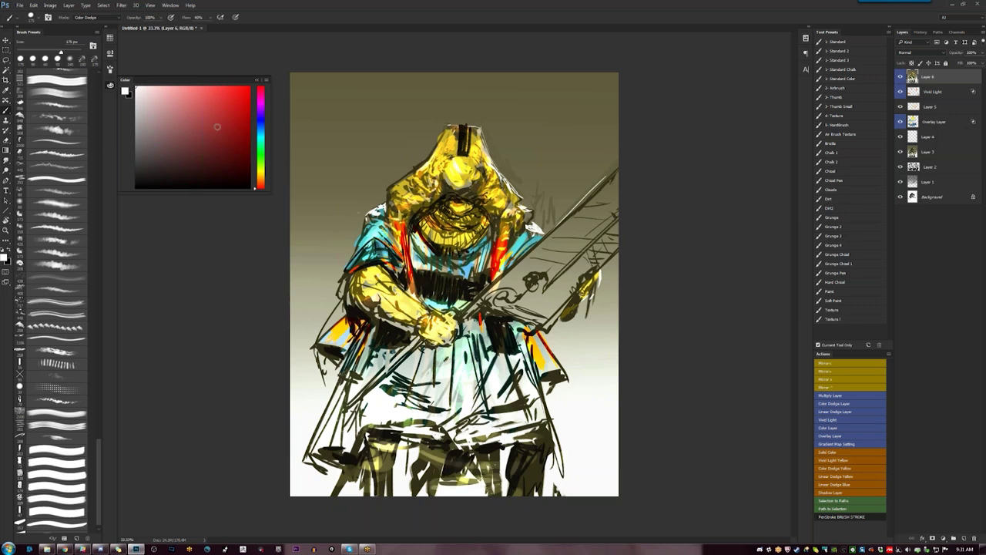
{"action": "left_click", "coordinate": [260, 131]}
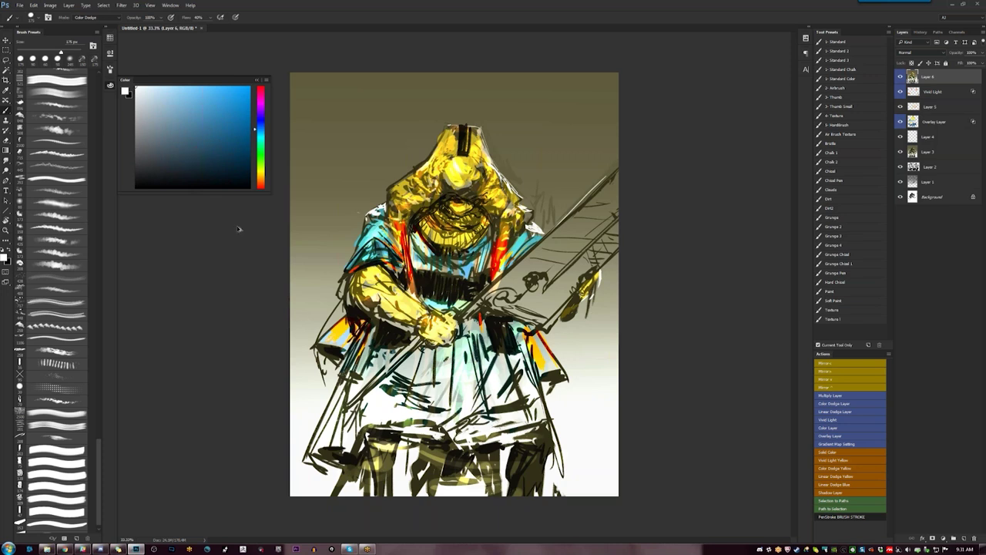
{"action": "key", "text": "ctrl+shift+alt+n"}
{"action": "key", "text": "ctrl+z"}
Set the brush mode to Pin Light and glaze the hood and face with sampled warm yellow-orange tones
{"action": "left_click", "coordinate": [96, 17]}
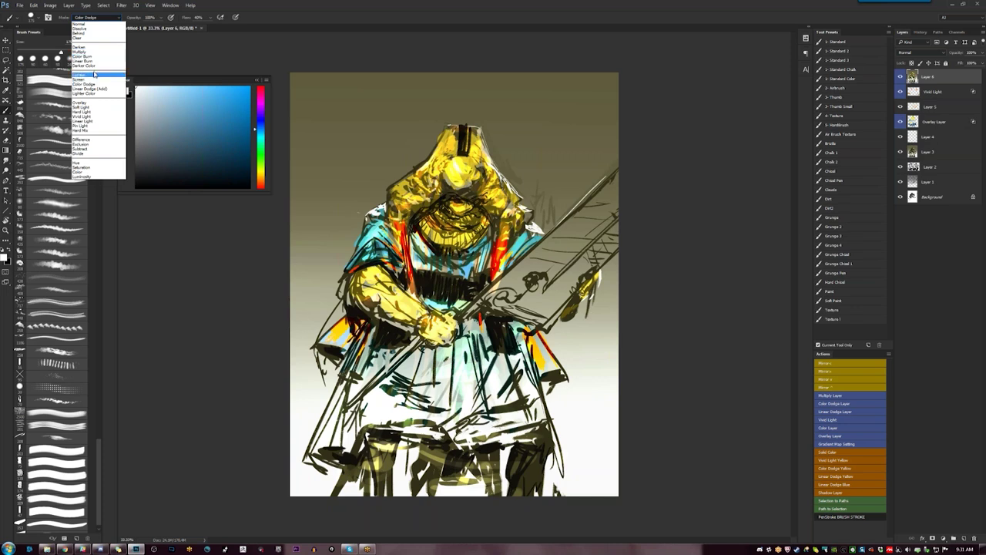
{"action": "left_click", "coordinate": [87, 126]}
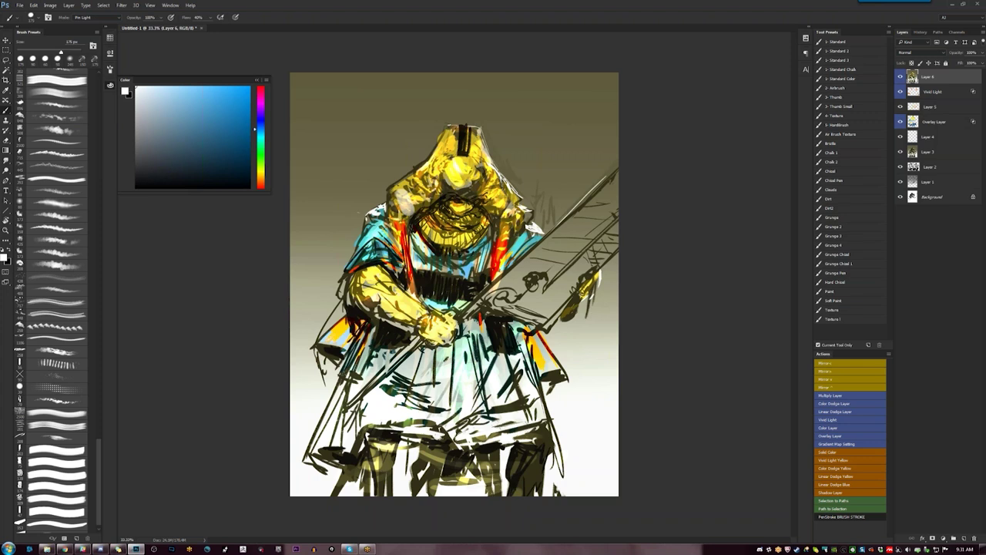
{"action": "left_click", "coordinate": [396, 213], "text": "alt"}
{"action": "mouse_move", "coordinate": [413, 207]}
{"action": "left_mouse_down"}
{"action": "mouse_move", "coordinate": [395, 196]}
{"action": "mouse_move", "coordinate": [413, 172]}
{"action": "mouse_move", "coordinate": [441, 192]}
{"action": "mouse_move", "coordinate": [406, 176]}
{"action": "mouse_move", "coordinate": [387, 205]}
{"action": "mouse_move", "coordinate": [413, 216]}
{"action": "mouse_move", "coordinate": [473, 208]}
{"action": "mouse_move", "coordinate": [455, 191]}
{"action": "mouse_move", "coordinate": [485, 185]}
{"action": "mouse_move", "coordinate": [505, 222]}
{"action": "mouse_move", "coordinate": [435, 219]}
{"action": "mouse_move", "coordinate": [423, 231]}
{"action": "mouse_move", "coordinate": [447, 251]}
{"action": "mouse_move", "coordinate": [487, 225]}
{"action": "left_mouse_up"}
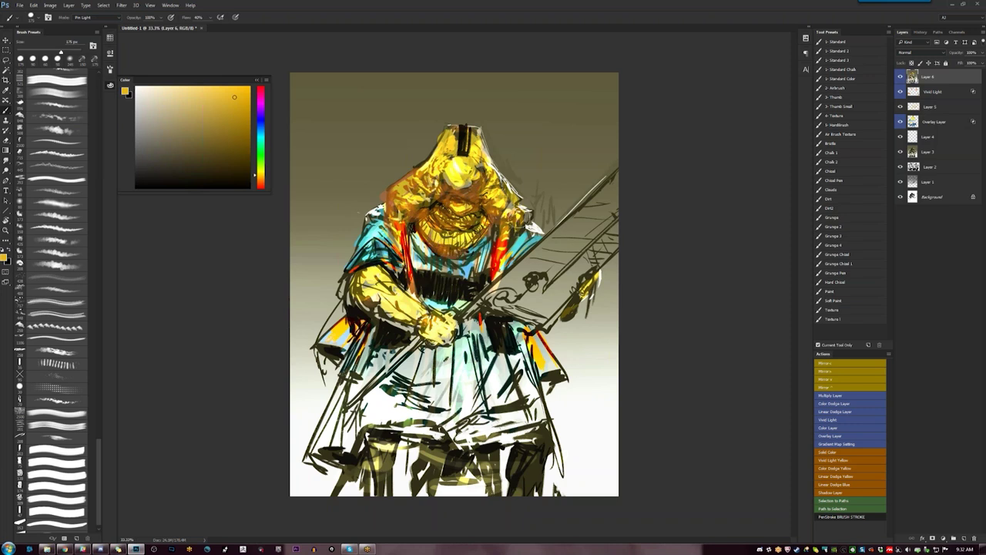
Reduce the brush to 100 px and paint sampled blue over the dark lines of both shoulders in Pin Light mode
{"action": "key", "text": "bracketleft"}
{"action": "key", "text": "bracketleft"}
{"action": "left_click", "coordinate": [363, 267], "text": "alt"}
{"action": "mouse_move", "coordinate": [356, 267]}
{"action": "left_mouse_down"}
{"action": "mouse_move", "coordinate": [388, 269]}
{"action": "mouse_move", "coordinate": [362, 251]}
{"action": "mouse_move", "coordinate": [353, 263]}
{"action": "mouse_move", "coordinate": [371, 216]}
{"action": "mouse_move", "coordinate": [343, 281]}
{"action": "left_mouse_up"}
{"action": "key", "text": "ctrl+z"}
{"action": "left_click", "coordinate": [363, 262], "text": "alt"}
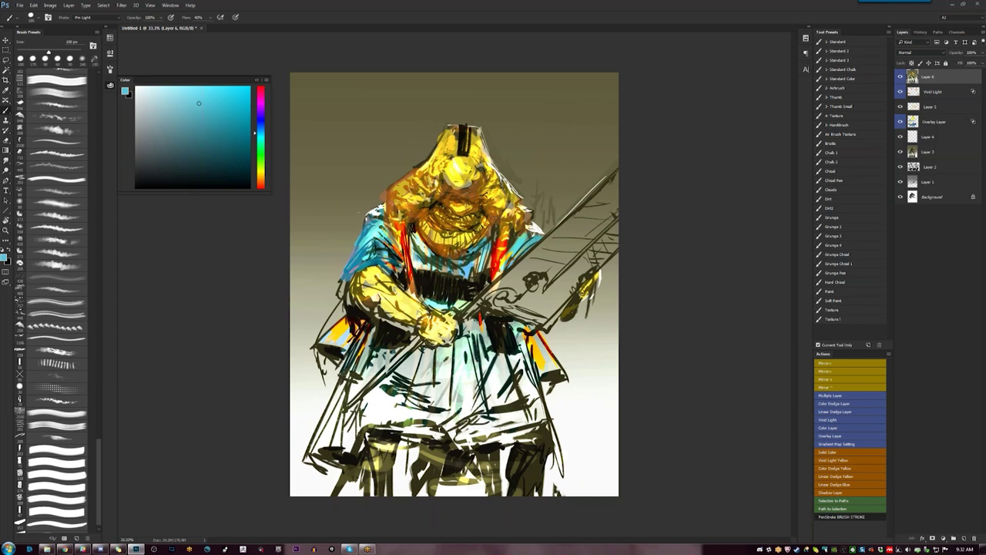
{"action": "mouse_move", "coordinate": [512, 262]}
{"action": "left_mouse_down"}
{"action": "mouse_move", "coordinate": [524, 241]}
{"action": "mouse_move", "coordinate": [528, 255]}
{"action": "mouse_move", "coordinate": [532, 228]}
{"action": "left_mouse_up"}
Sample a skirt colour, enlarge the brush and tint the skirt's dark lines with Pin Light strokes
{"action": "left_click", "coordinate": [431, 362], "text": "alt"}
{"action": "mouse_move", "coordinate": [433, 350]}
{"action": "left_mouse_down"}
{"action": "mouse_move", "coordinate": [435, 388]}
{"action": "mouse_move", "coordinate": [377, 412]}
{"action": "mouse_move", "coordinate": [485, 340]}
{"action": "mouse_move", "coordinate": [471, 416]}
{"action": "mouse_move", "coordinate": [512, 400]}
{"action": "mouse_move", "coordinate": [532, 363]}
{"action": "mouse_move", "coordinate": [529, 339]}
{"action": "mouse_move", "coordinate": [551, 347]}
{"action": "mouse_move", "coordinate": [539, 378]}
{"action": "left_mouse_up"}
{"action": "key", "text": "]"}
{"action": "mouse_move", "coordinate": [470, 421]}
{"action": "left_mouse_down"}
{"action": "mouse_move", "coordinate": [337, 402]}
{"action": "mouse_move", "coordinate": [325, 423]}
{"action": "left_mouse_up"}
Tint the sword's blade and guard lines with muted teal Pin Light strokes, undoing the surplus ones
{"action": "left_click_drag", "start_coordinate": [533, 282], "coordinate": [497, 299]}
{"action": "mouse_move", "coordinate": [537, 260]}
{"action": "left_mouse_down"}
{"action": "mouse_move", "coordinate": [560, 307]}
{"action": "mouse_move", "coordinate": [628, 165]}
{"action": "mouse_move", "coordinate": [567, 251]}
{"action": "left_mouse_up"}
{"action": "mouse_move", "coordinate": [613, 216]}
{"action": "left_mouse_down"}
{"action": "mouse_move", "coordinate": [579, 288]}
{"action": "mouse_move", "coordinate": [624, 173]}
{"action": "left_mouse_up"}
{"action": "left_click", "coordinate": [163, 86]}
{"action": "mouse_move", "coordinate": [546, 254]}
{"action": "left_mouse_down"}
{"action": "mouse_move", "coordinate": [514, 289]}
{"action": "mouse_move", "coordinate": [539, 289]}
{"action": "left_mouse_up"}
{"action": "key", "text": "ctrl+alt+z"}
{"action": "key", "text": "ctrl+alt+z"}
{"action": "left_click", "coordinate": [544, 285], "text": "alt"}
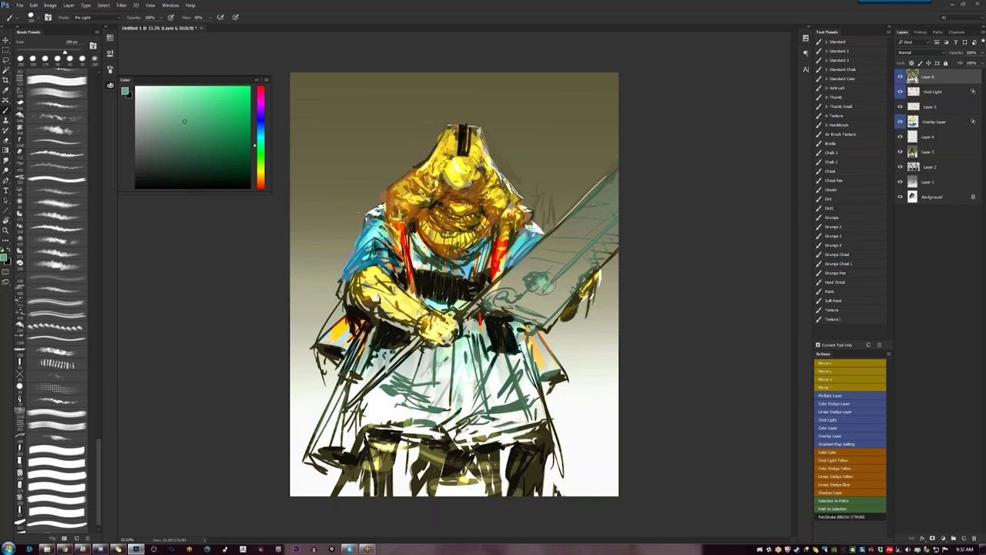
{"action": "left_click", "coordinate": [149, 115]}
{"action": "left_click", "coordinate": [172, 94]}
{"action": "left_click", "coordinate": [260, 160]}
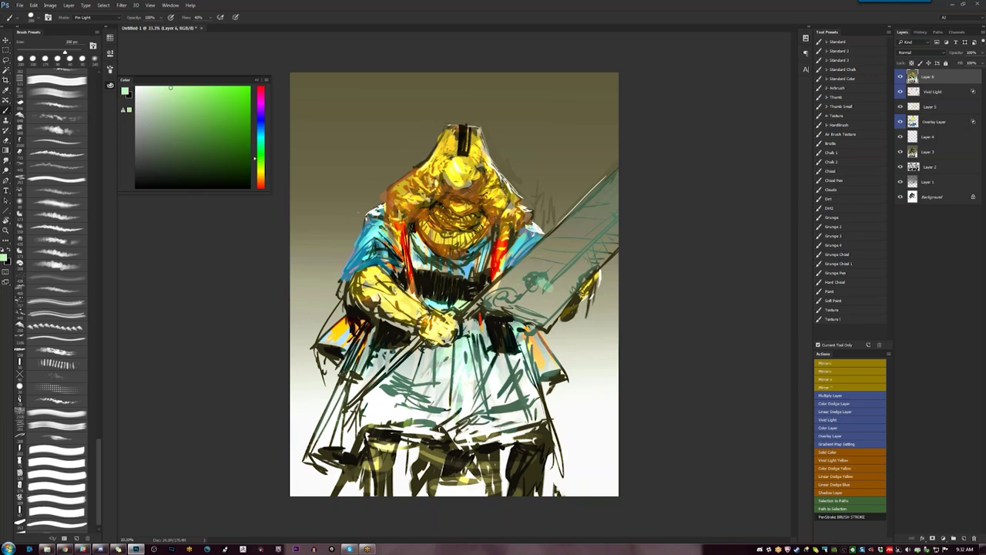
{"action": "left_click", "coordinate": [424, 270]}
{"action": "left_click_drag", "start_coordinate": [421, 263], "coordinate": [420, 293]}
{"action": "key", "text": "ctrl+z"}
{"action": "key", "text": "ctrl+z"}
Choose a dark teal and glaze the black belt area at the waist with the Pin Light brush
{"action": "left_click", "coordinate": [261, 136]}
{"action": "left_click", "coordinate": [182, 138]}
{"action": "left_click", "coordinate": [237, 150]}
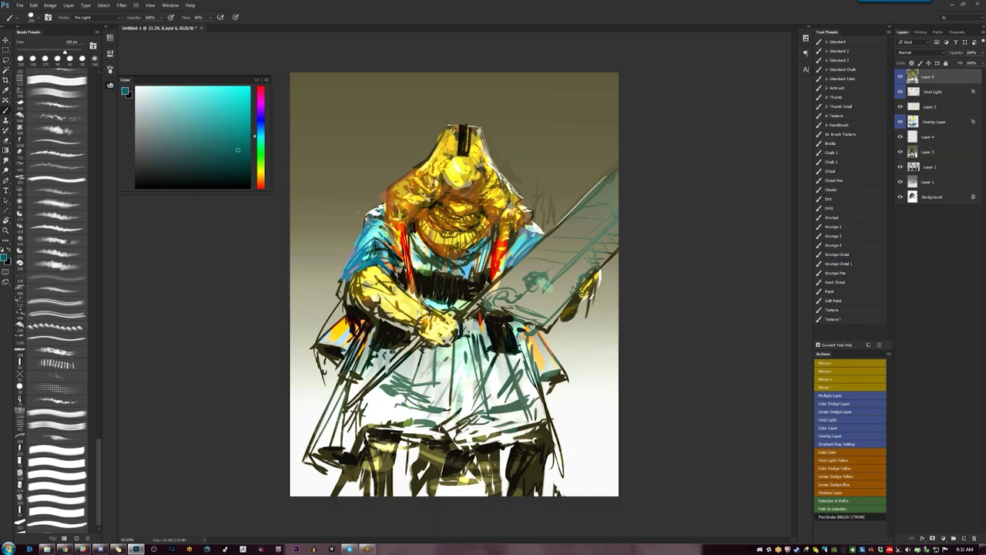
{"action": "left_click_drag", "start_coordinate": [424, 269], "coordinate": [437, 269]}
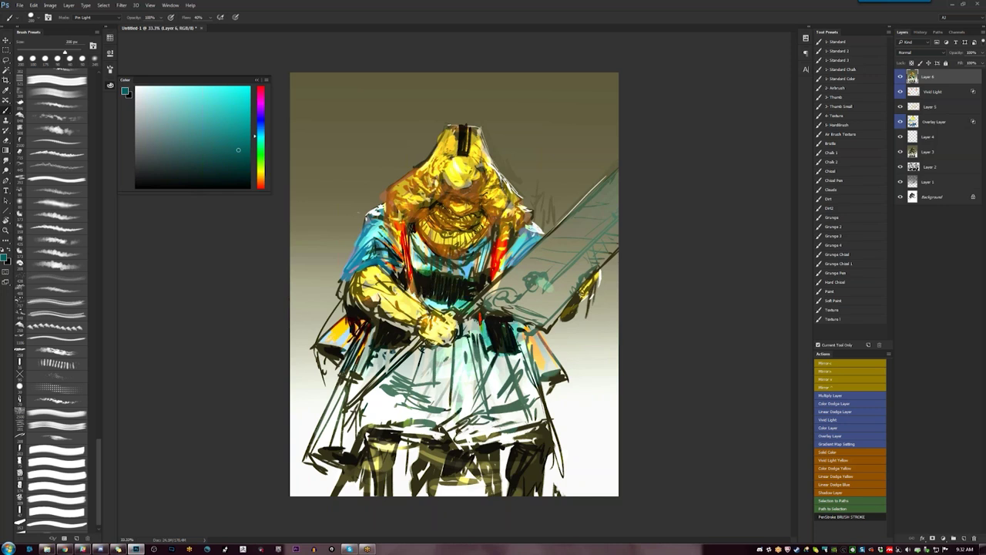
Glaze both outer sides of the skirt with dark teal Pin Light strokes
{"action": "mouse_move", "coordinate": [389, 336]}
{"action": "left_mouse_down"}
{"action": "mouse_move", "coordinate": [348, 377]}
{"action": "mouse_move", "coordinate": [361, 375]}
{"action": "left_mouse_up"}
{"action": "left_click_drag", "start_coordinate": [508, 339], "coordinate": [533, 416]}
{"action": "left_click_drag", "start_coordinate": [523, 341], "coordinate": [548, 420]}
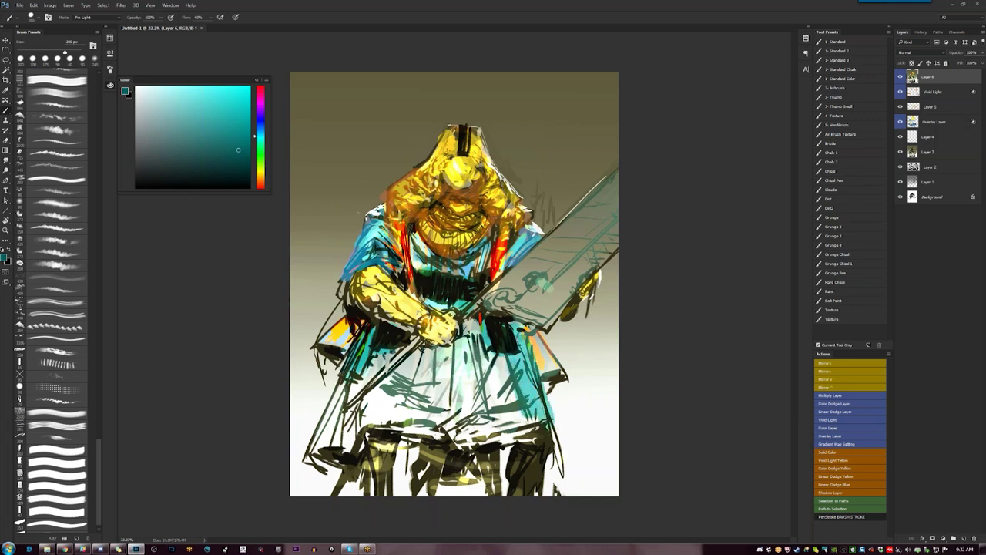
{"action": "left_click_drag", "start_coordinate": [346, 382], "coordinate": [312, 438]}
{"action": "left_click_drag", "start_coordinate": [339, 402], "coordinate": [310, 453]}
{"action": "mouse_move", "coordinate": [348, 384]}
{"action": "left_mouse_down"}
{"action": "mouse_move", "coordinate": [313, 451]}
{"action": "mouse_move", "coordinate": [323, 447]}
{"action": "left_mouse_up"}
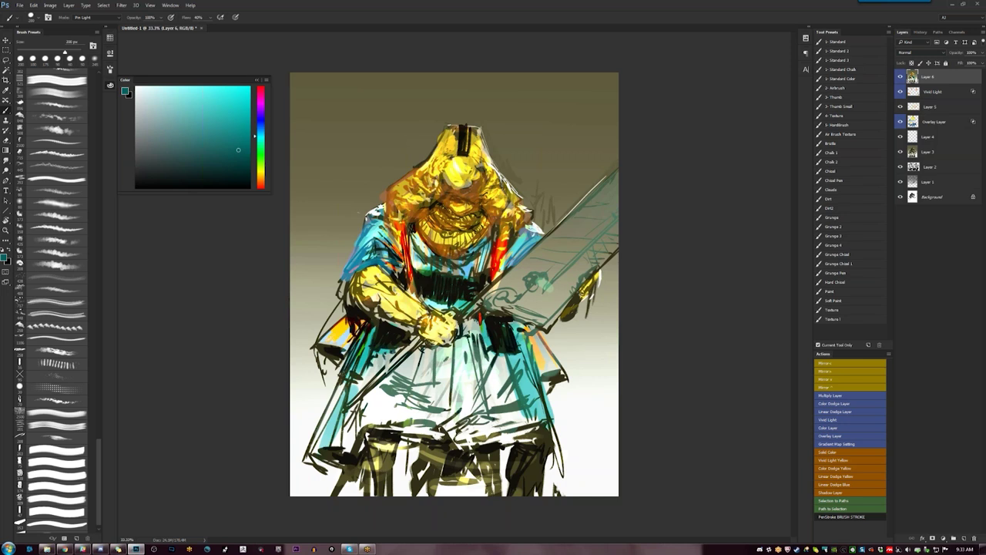
Tint the top edge of the helmet teal, undo the surplus stroke and reduce the brush size
{"action": "left_click_drag", "start_coordinate": [453, 121], "coordinate": [479, 125]}
{"action": "key", "text": "ctrl+z"}
{"action": "key", "text": "bracketleft"}
{"action": "key", "text": "bracketleft"}
{"action": "key", "text": "bracketleft"}
{"action": "key", "text": "bracketleft"}
{"action": "key", "text": "bracketleft"}
{"action": "key", "text": "bracketleft"}
{"action": "key", "text": "bracketright"}
{"action": "key", "text": "bracketright"}
{"action": "key", "text": "bracketright"}
Sample olive from the legs, lighten it to a pale yellow and glaze the leg lines with Pin Light strokes
{"action": "left_click", "coordinate": [424, 468], "text": "alt"}
{"action": "left_click_drag", "start_coordinate": [411, 473], "coordinate": [410, 494]}
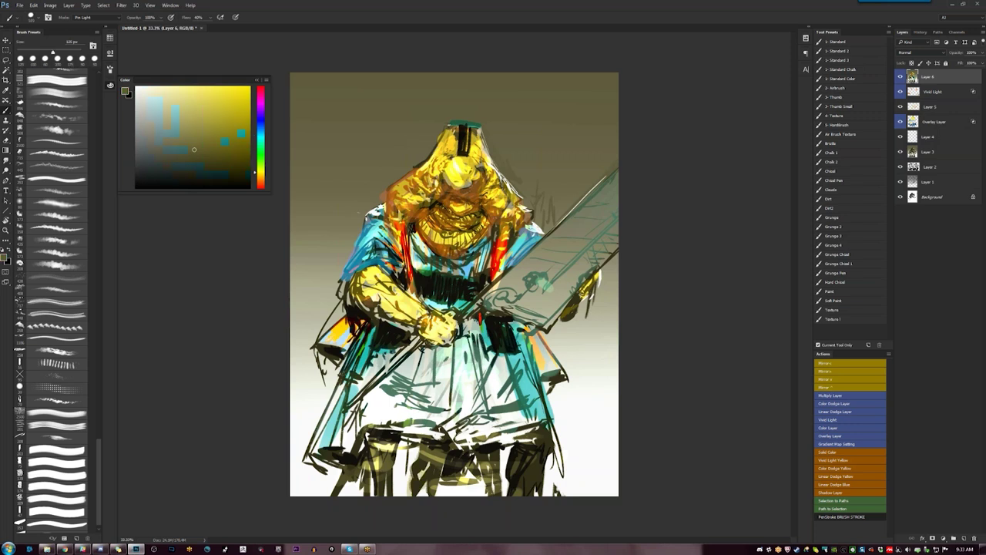
{"action": "left_click_drag", "start_coordinate": [189, 118], "coordinate": [204, 105]}
{"action": "left_click_drag", "start_coordinate": [433, 443], "coordinate": [426, 492]}
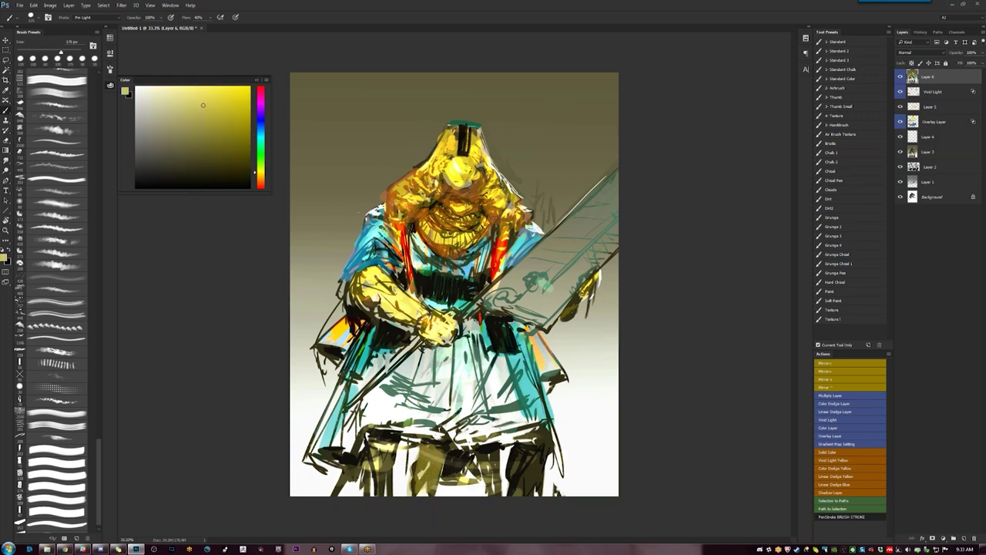
{"action": "mouse_move", "coordinate": [475, 472]}
{"action": "left_mouse_down"}
{"action": "mouse_move", "coordinate": [490, 447]}
{"action": "mouse_move", "coordinate": [499, 484]}
{"action": "mouse_move", "coordinate": [532, 468]}
{"action": "mouse_move", "coordinate": [530, 447]}
{"action": "left_mouse_up"}
{"action": "mouse_move", "coordinate": [371, 430]}
{"action": "left_mouse_down"}
{"action": "mouse_move", "coordinate": [393, 487]}
{"action": "mouse_move", "coordinate": [396, 433]}
{"action": "mouse_move", "coordinate": [391, 448]}
{"action": "left_mouse_up"}
{"action": "left_click_drag", "start_coordinate": [364, 457], "coordinate": [330, 497]}
{"action": "left_click_drag", "start_coordinate": [360, 439], "coordinate": [344, 486]}
{"action": "left_click_drag", "start_coordinate": [445, 450], "coordinate": [467, 474]}
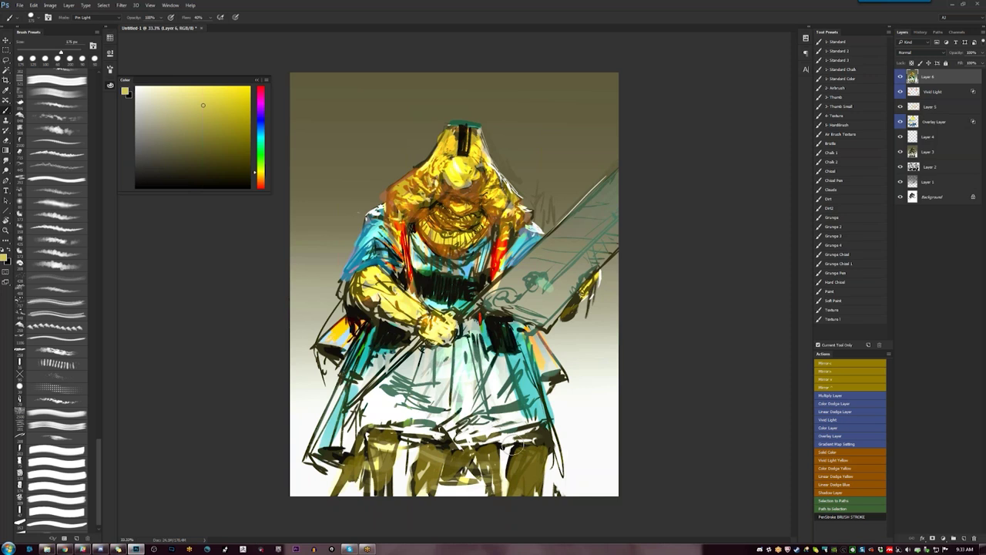
Reset the colours to default and paint black shading between the legs and around the skirt's lower corners
{"action": "key", "text": "d"}
{"action": "mouse_move", "coordinate": [402, 462]}
{"action": "left_mouse_down"}
{"action": "mouse_move", "coordinate": [459, 493]}
{"action": "mouse_move", "coordinate": [479, 485]}
{"action": "left_mouse_up"}
{"action": "mouse_move", "coordinate": [510, 447]}
{"action": "left_mouse_down"}
{"action": "mouse_move", "coordinate": [496, 467]}
{"action": "mouse_move", "coordinate": [500, 487]}
{"action": "left_mouse_up"}
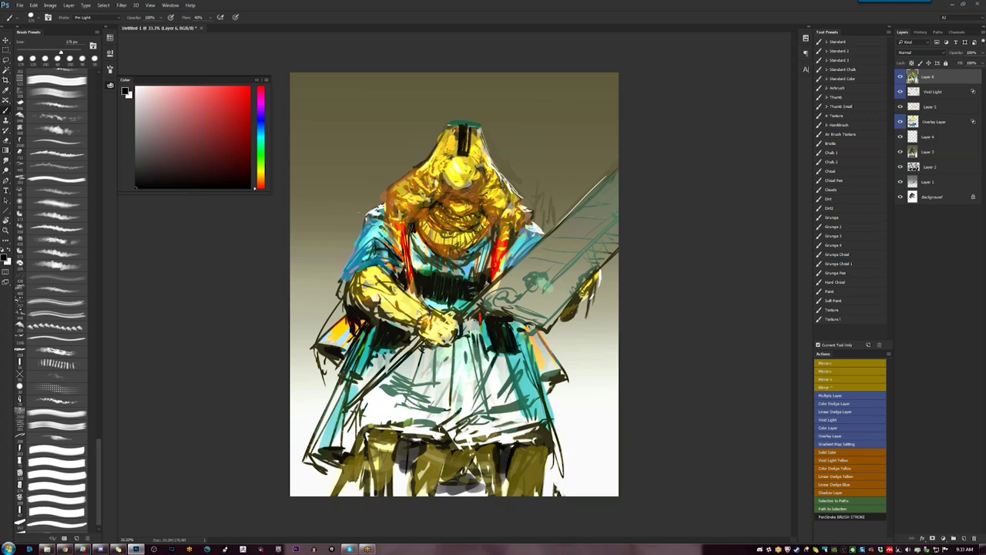
{"action": "left_click_drag", "start_coordinate": [310, 452], "coordinate": [342, 485]}
{"action": "key", "text": "bracketleft"}
{"action": "left_click_drag", "start_coordinate": [556, 453], "coordinate": [542, 458]}
{"action": "left_click_drag", "start_coordinate": [553, 463], "coordinate": [544, 472]}
{"action": "mouse_move", "coordinate": [551, 454]}
{"action": "left_mouse_down"}
{"action": "mouse_move", "coordinate": [544, 476]}
{"action": "mouse_move", "coordinate": [554, 471]}
{"action": "left_mouse_up"}
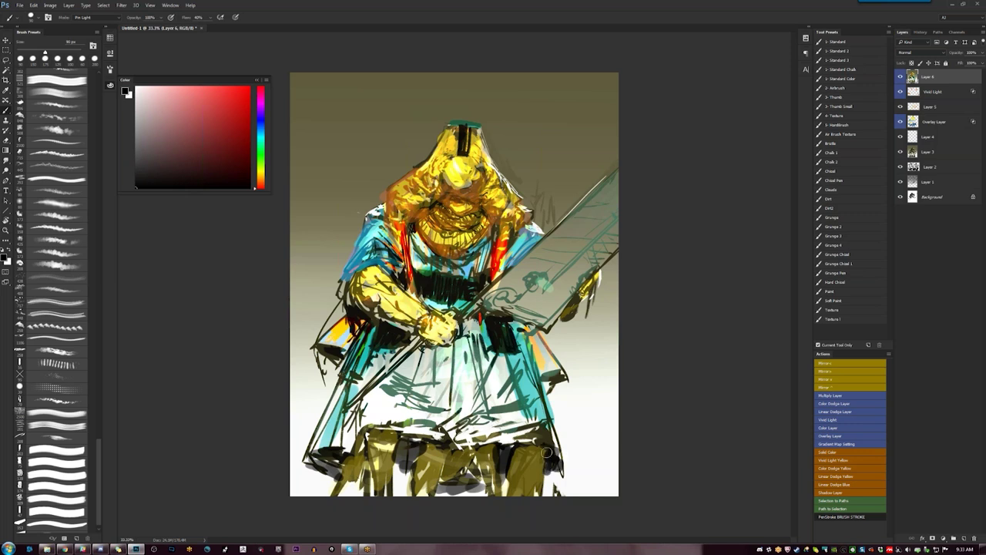
Stamp the visible artwork onto a new layer and choose the 1- Standard Chalk brush preset, undoing the test stroke
{"action": "key", "text": "ctrl+shift+alt+n"}
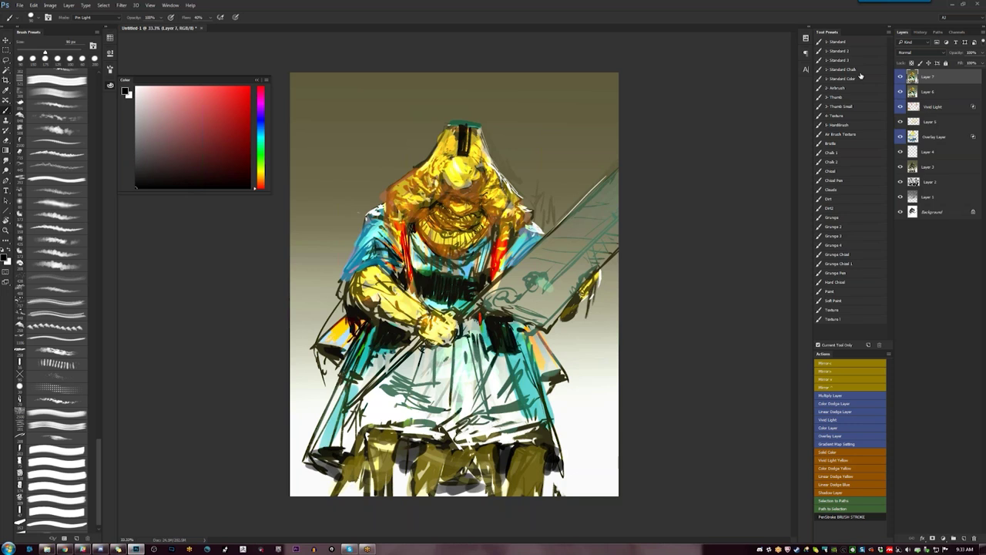
{"action": "left_click", "coordinate": [842, 69]}
{"action": "left_click_drag", "start_coordinate": [337, 114], "coordinate": [330, 206]}
{"action": "key", "text": "ctrl+z"}
{"action": "left_click", "coordinate": [330, 246], "text": "alt"}
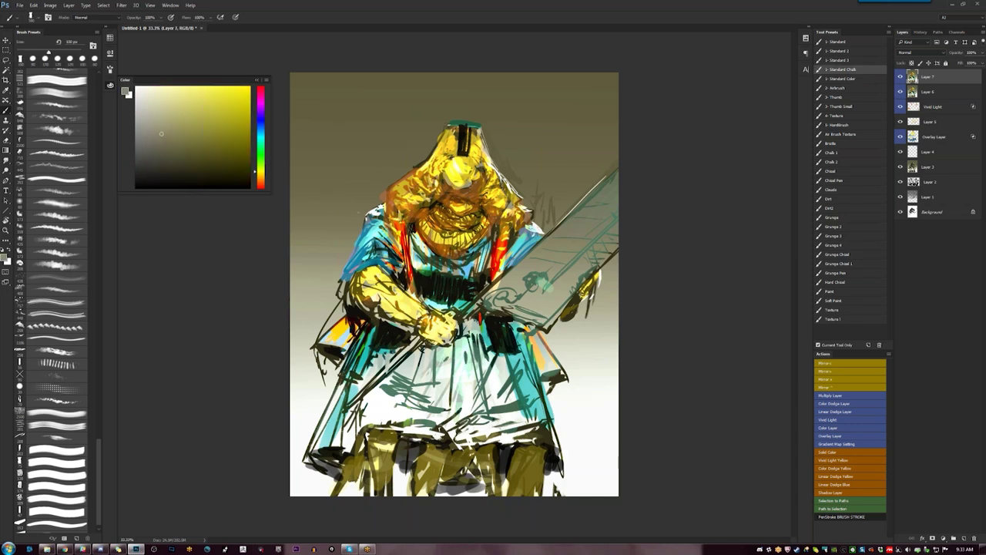
{"action": "left_click", "coordinate": [854, 125]}
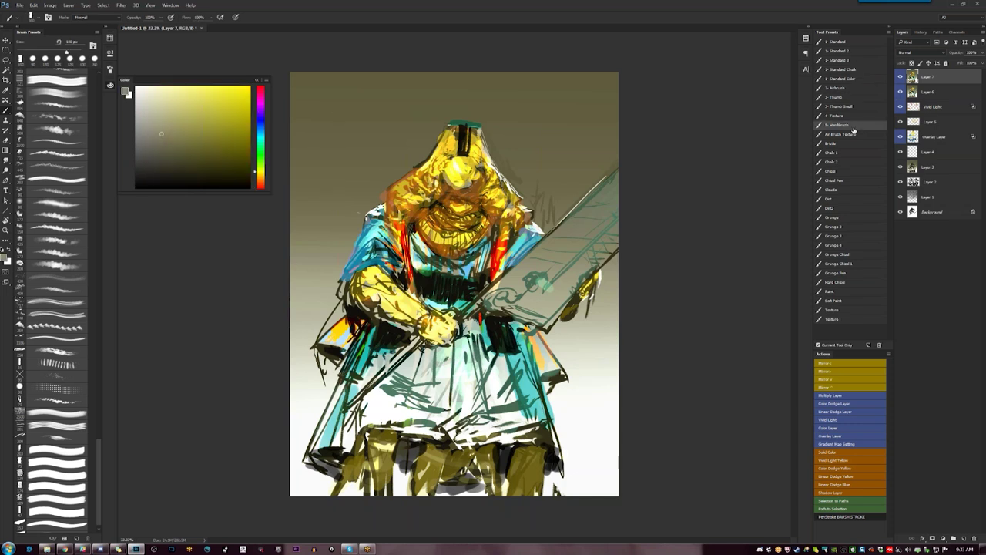
{"action": "left_click", "coordinate": [855, 71]}
Enlarge the chalk brush and paint sampled grey-olive strokes over the background beside the character's head
{"action": "left_click", "coordinate": [314, 266], "text": "alt"}
{"action": "key", "text": "]"}
{"action": "key", "text": "]"}
{"action": "key", "text": "]"}
{"action": "key", "text": "]"}
{"action": "mouse_move", "coordinate": [299, 218]}
{"action": "left_mouse_down"}
{"action": "mouse_move", "coordinate": [298, 251]}
{"action": "mouse_move", "coordinate": [324, 245]}
{"action": "mouse_move", "coordinate": [312, 198]}
{"action": "left_mouse_up"}
{"action": "left_click", "coordinate": [329, 188], "text": "alt"}
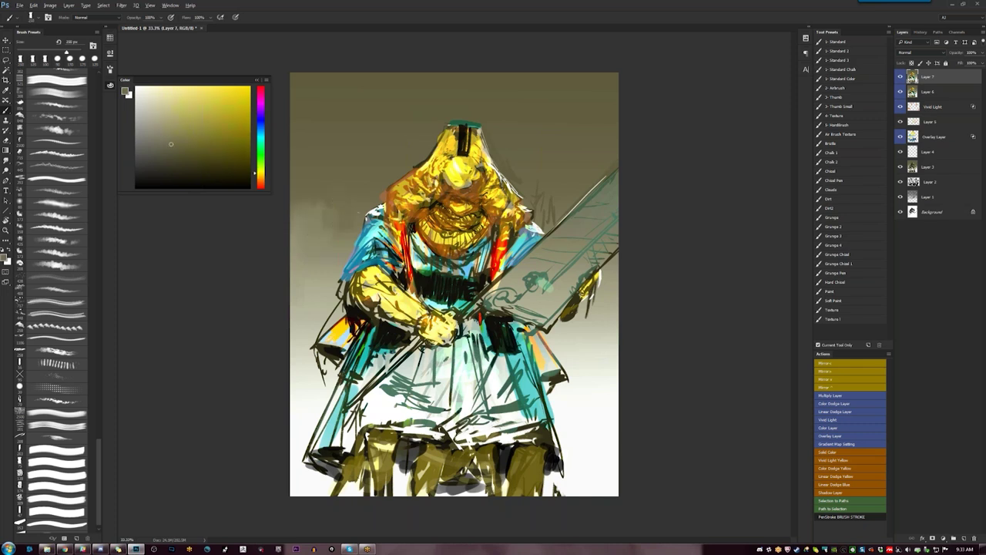
{"action": "left_click_drag", "start_coordinate": [344, 134], "coordinate": [370, 176]}
{"action": "left_click", "coordinate": [382, 128], "text": "alt"}
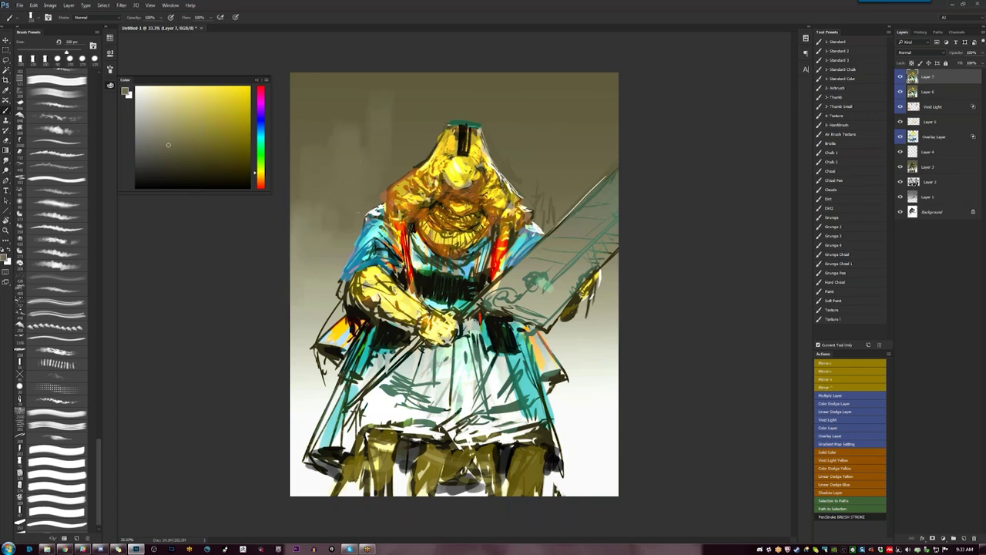
Vary the olive's hue and brightness and break up the background from the upper corner to shoulder level
{"action": "left_click", "coordinate": [191, 117]}
{"action": "left_click", "coordinate": [185, 118]}
{"action": "left_click_drag", "start_coordinate": [315, 94], "coordinate": [324, 125]}
{"action": "left_click", "coordinate": [324, 127], "text": "alt"}
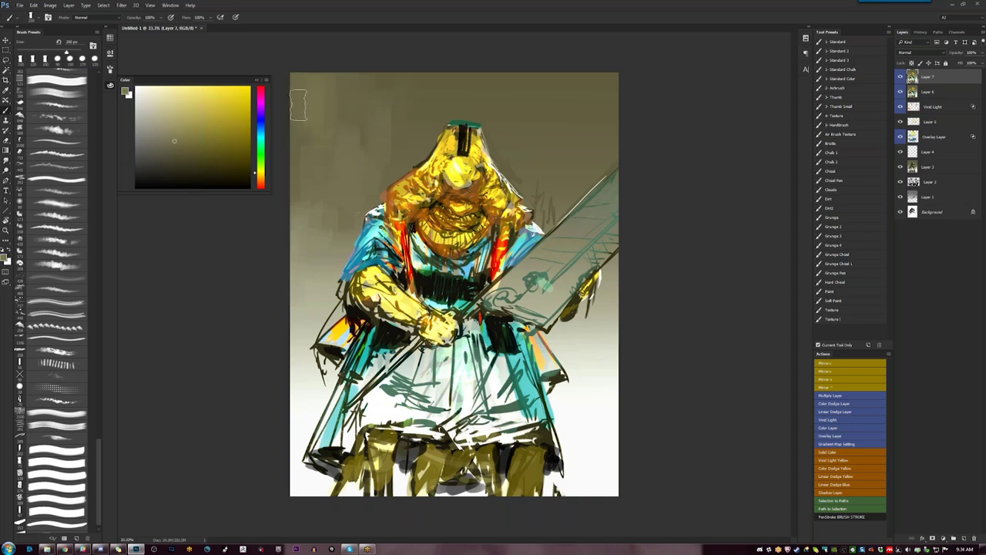
{"action": "left_click", "coordinate": [261, 160]}
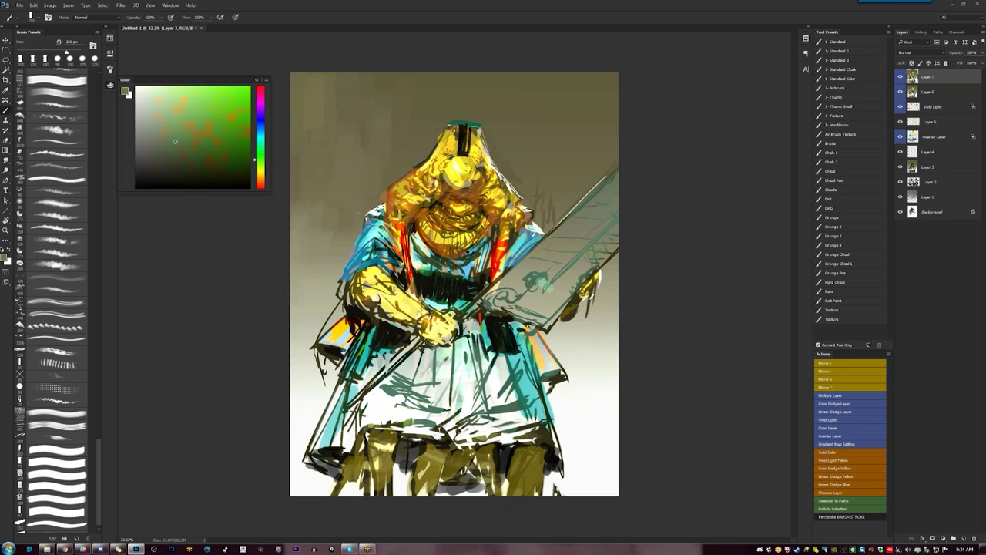
{"action": "left_click", "coordinate": [311, 130], "text": "alt"}
{"action": "left_click_drag", "start_coordinate": [314, 150], "coordinate": [323, 177]}
{"action": "left_click", "coordinate": [322, 245], "text": "alt"}
{"action": "left_click_drag", "start_coordinate": [310, 268], "coordinate": [303, 277]}
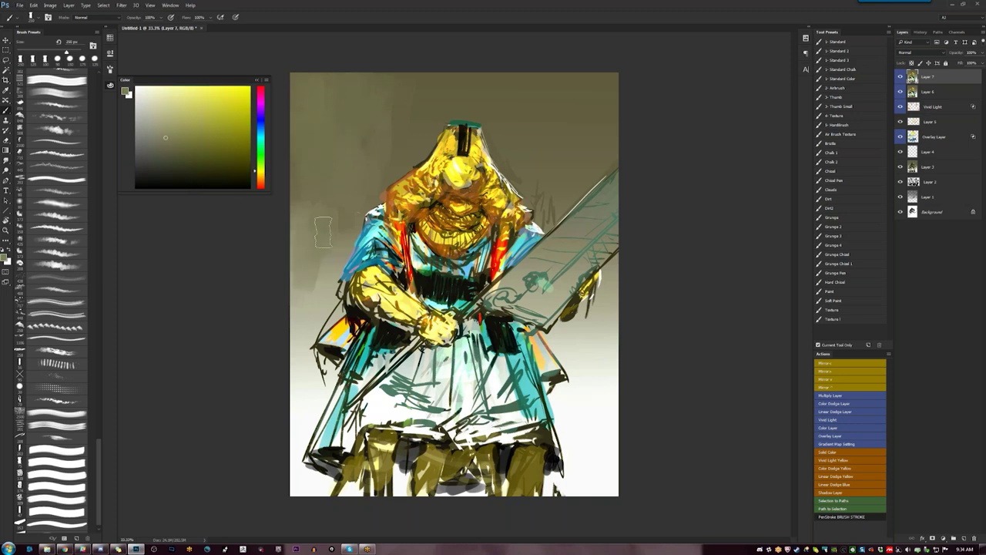
Extend the sampled olive chalk strokes across the background above the head and around the sword
{"action": "mouse_move", "coordinate": [392, 88]}
{"action": "left_mouse_down"}
{"action": "mouse_move", "coordinate": [421, 125]}
{"action": "mouse_move", "coordinate": [436, 99]}
{"action": "left_mouse_up"}
{"action": "left_click", "coordinate": [440, 99], "text": "alt"}
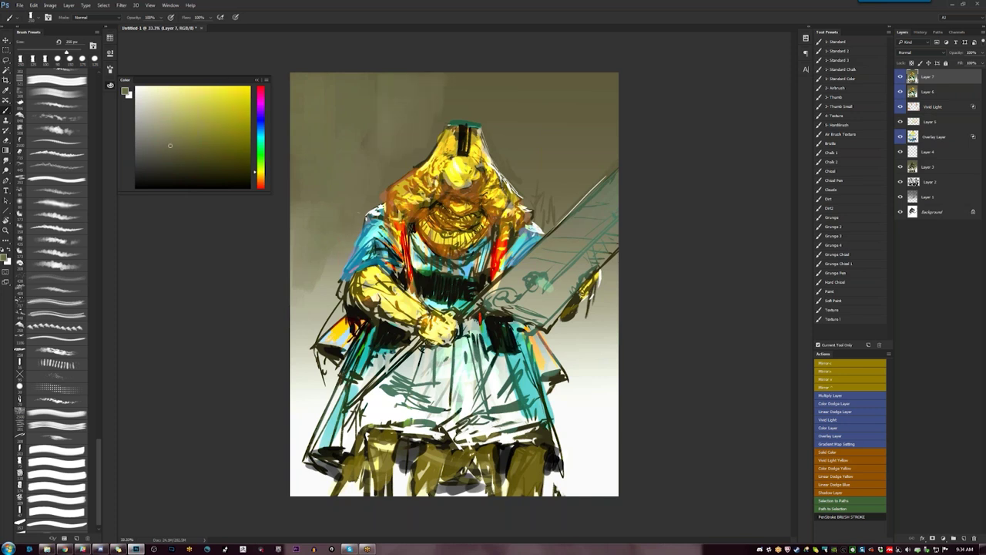
{"action": "left_click", "coordinate": [363, 160], "text": "alt"}
{"action": "left_click_drag", "start_coordinate": [526, 135], "coordinate": [540, 121]}
{"action": "left_click", "coordinate": [540, 121], "text": "alt"}
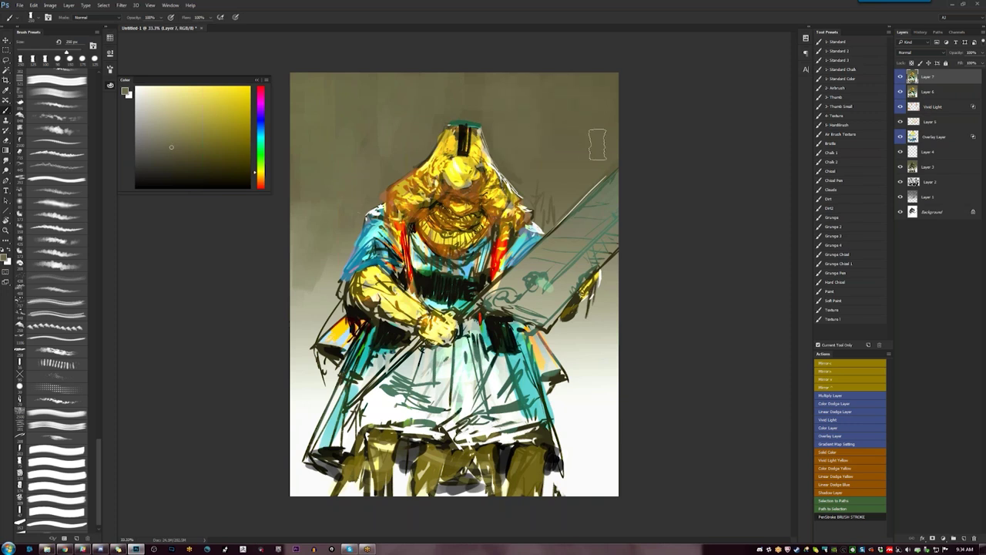
{"action": "left_click_drag", "start_coordinate": [541, 202], "coordinate": [547, 215]}
{"action": "left_click", "coordinate": [549, 216], "text": "alt"}
{"action": "left_click_drag", "start_coordinate": [611, 271], "coordinate": [607, 278]}
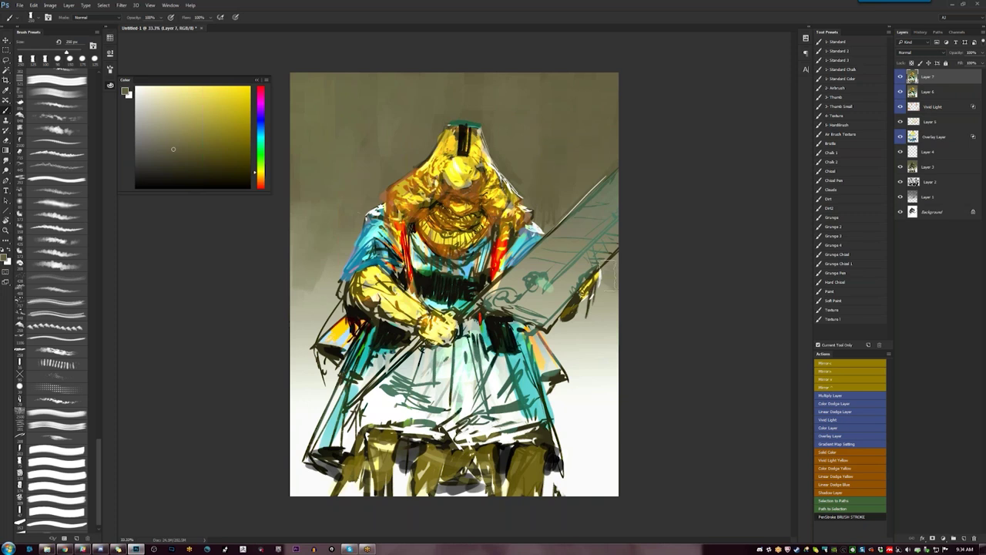
Sample pale greys and paint chalk strokes over the lower background on both sides of the skirt
{"action": "left_click", "coordinate": [606, 297], "text": "alt"}
{"action": "mouse_move", "coordinate": [607, 313]}
{"action": "left_mouse_down"}
{"action": "mouse_move", "coordinate": [600, 351]}
{"action": "mouse_move", "coordinate": [587, 328]}
{"action": "left_mouse_up"}
{"action": "left_click", "coordinate": [607, 324], "text": "alt"}
{"action": "left_click", "coordinate": [583, 354], "text": "alt"}
{"action": "mouse_move", "coordinate": [577, 362]}
{"action": "left_mouse_down"}
{"action": "mouse_move", "coordinate": [565, 345]}
{"action": "mouse_move", "coordinate": [588, 382]}
{"action": "mouse_move", "coordinate": [585, 414]}
{"action": "mouse_move", "coordinate": [614, 455]}
{"action": "mouse_move", "coordinate": [572, 489]}
{"action": "mouse_move", "coordinate": [564, 437]}
{"action": "left_mouse_up"}
{"action": "left_click", "coordinate": [587, 410], "text": "alt"}
{"action": "left_click", "coordinate": [606, 456], "text": "alt"}
{"action": "left_click_drag", "start_coordinate": [318, 374], "coordinate": [296, 459]}
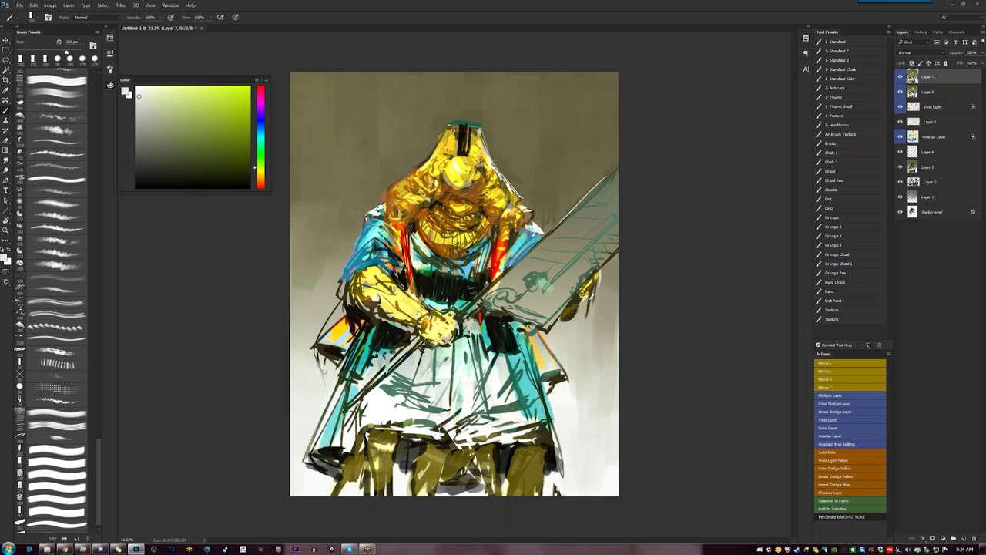
Reduce the brush and repaint the hip flap below the bent forearm in sampled browns, cleaning its outer edge with background grey
{"action": "left_click", "coordinate": [348, 321], "text": "alt"}
{"action": "key", "text": "bracketleft"}
{"action": "key", "text": "bracketleft"}
{"action": "key", "text": "bracketleft"}
{"action": "key", "text": "bracketleft"}
{"action": "key", "text": "bracketleft"}
{"action": "mouse_move", "coordinate": [350, 319]}
{"action": "left_mouse_down"}
{"action": "mouse_move", "coordinate": [326, 336]}
{"action": "mouse_move", "coordinate": [341, 344]}
{"action": "mouse_move", "coordinate": [326, 337]}
{"action": "left_mouse_up"}
{"action": "key", "text": "bracketleft"}
{"action": "key", "text": "bracketleft"}
{"action": "left_click", "coordinate": [353, 329], "text": "alt"}
{"action": "left_click", "coordinate": [354, 326], "text": "alt"}
{"action": "left_click", "coordinate": [339, 334], "text": "alt"}
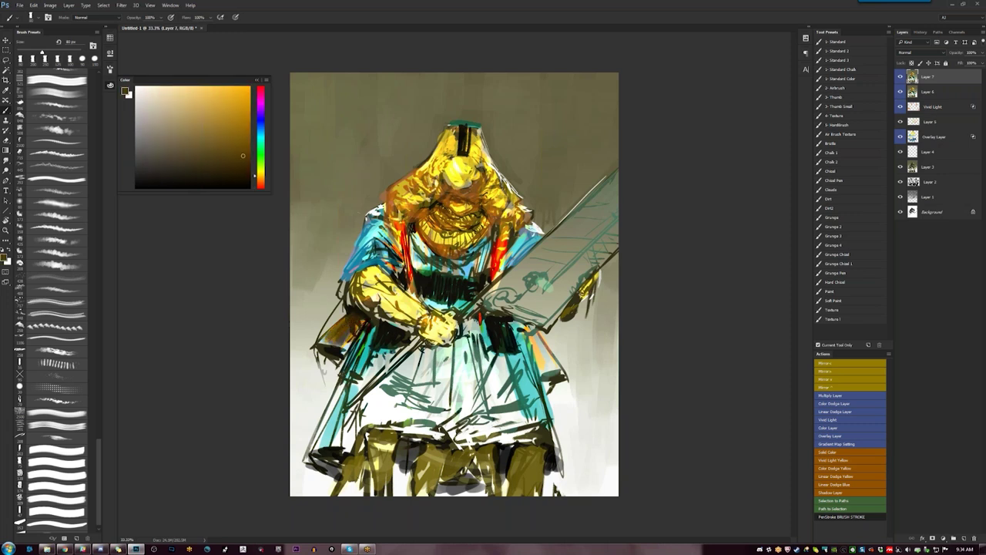
{"action": "left_click", "coordinate": [334, 309], "text": "alt"}
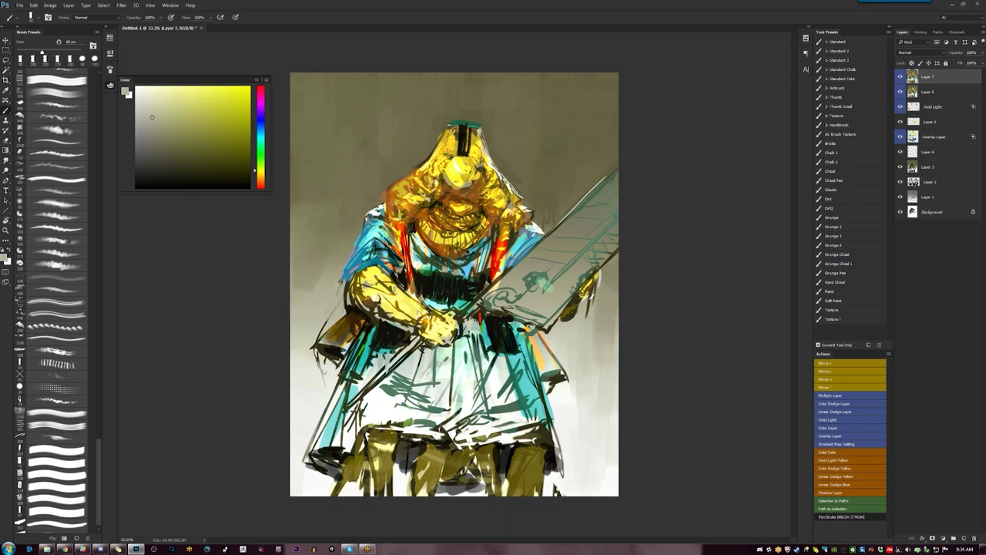
Paint sampled blue over the dark lines of the sleeve above the bent forearm and reduce the chalk brush
{"action": "left_click", "coordinate": [367, 233], "text": "alt"}
{"action": "key", "text": "bracketleft"}
{"action": "left_click_drag", "start_coordinate": [368, 240], "coordinate": [352, 268]}
{"action": "key", "text": "bracketleft"}
{"action": "key", "text": "bracketleft"}
{"action": "key", "text": "bracketleft"}
{"action": "key", "text": "bracketleft"}
{"action": "key", "text": "bracketleft"}
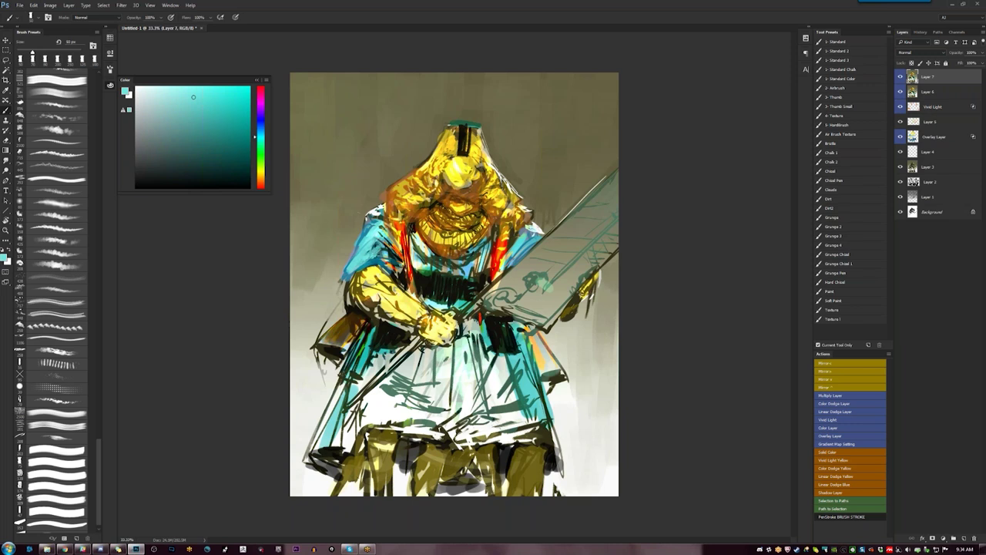
Switch to the 1- Standard 2 preset, shrink the brush and refine the sleeve's folds with sampled cyan tones
{"action": "left_click", "coordinate": [847, 51]}
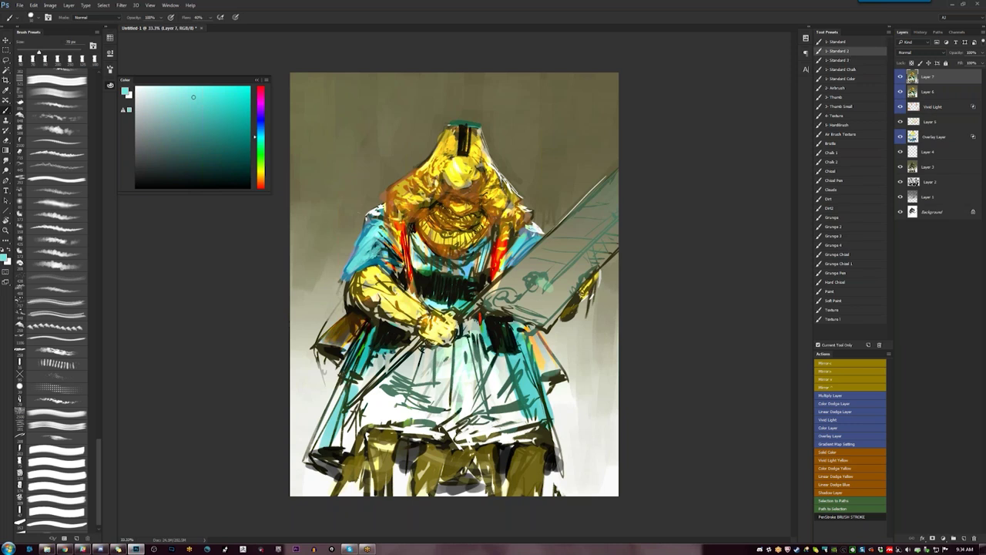
{"action": "left_click", "coordinate": [368, 263], "text": "alt"}
{"action": "key", "text": "bracketleft"}
{"action": "key", "text": "bracketleft"}
{"action": "key", "text": "bracketleft"}
{"action": "key", "text": "bracketleft"}
{"action": "key", "text": "bracketleft"}
{"action": "left_click_drag", "start_coordinate": [369, 260], "coordinate": [348, 276]}
{"action": "left_click", "coordinate": [370, 251], "text": "alt"}
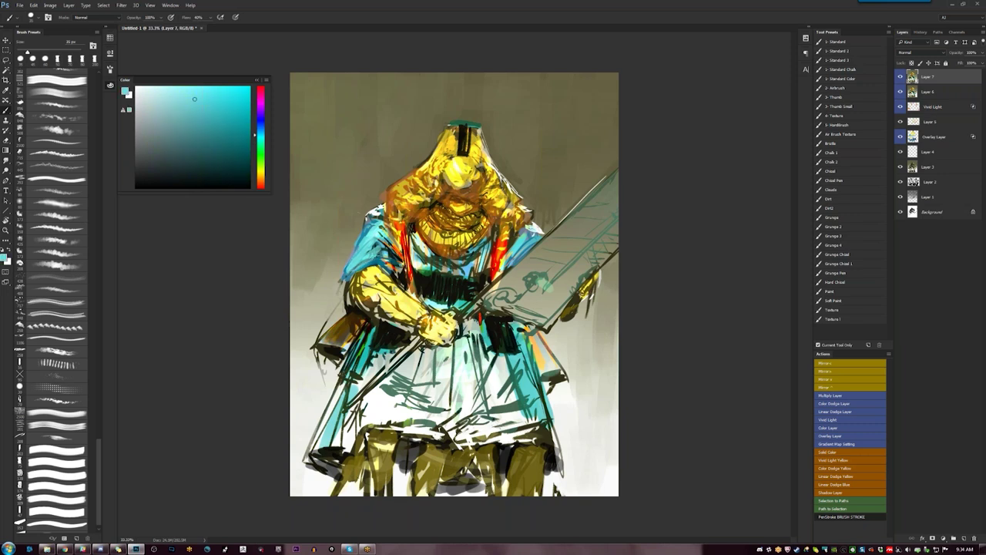
{"action": "left_click", "coordinate": [353, 262], "text": "alt"}
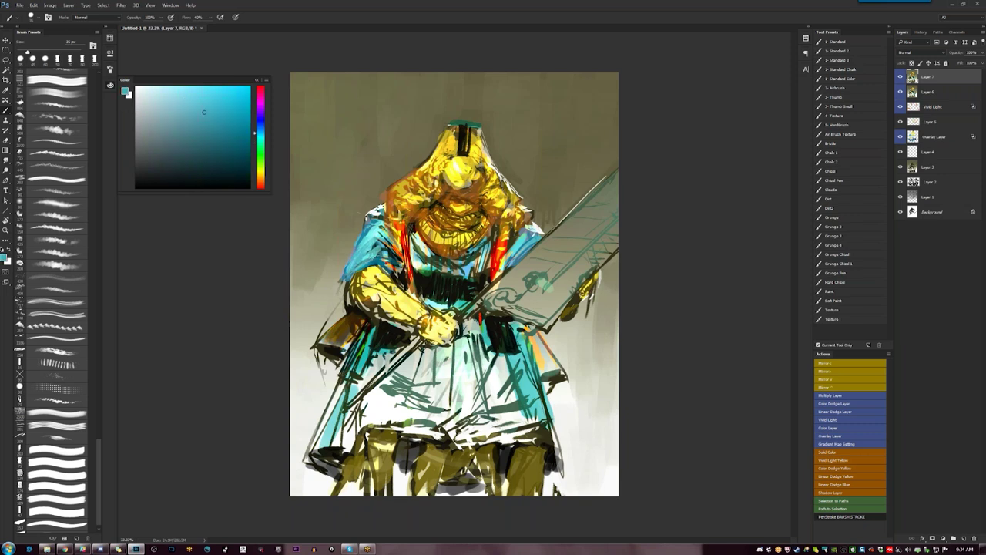
Sample dark greens and paint shadows along the sleeve's inner edge and folds, adjusting the brush size
{"action": "left_click", "coordinate": [368, 226], "text": "alt"}
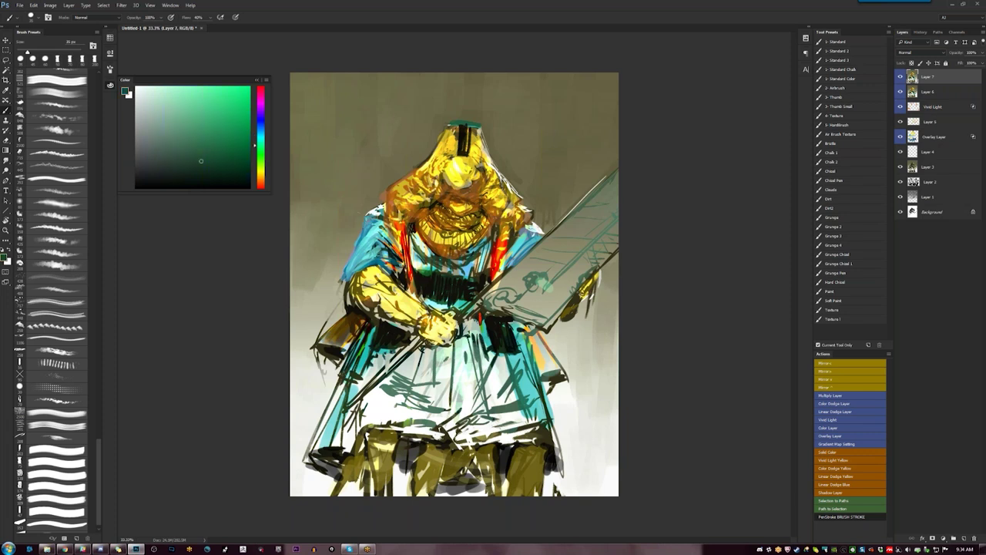
{"action": "mouse_move", "coordinate": [381, 231]}
{"action": "left_mouse_down"}
{"action": "mouse_move", "coordinate": [356, 255]}
{"action": "mouse_move", "coordinate": [379, 253]}
{"action": "mouse_move", "coordinate": [350, 265]}
{"action": "mouse_move", "coordinate": [396, 276]}
{"action": "left_mouse_up"}
{"action": "left_click", "coordinate": [389, 273], "text": "alt"}
{"action": "left_click", "coordinate": [388, 271], "text": "alt"}
{"action": "mouse_move", "coordinate": [389, 249]}
{"action": "left_mouse_down"}
{"action": "mouse_move", "coordinate": [402, 268]}
{"action": "mouse_move", "coordinate": [382, 250]}
{"action": "mouse_move", "coordinate": [350, 280]}
{"action": "left_mouse_up"}
{"action": "left_click", "coordinate": [386, 258], "text": "alt"}
{"action": "key", "text": "bracketright"}
{"action": "key", "text": "bracketright"}
{"action": "key", "text": "bracketright"}
{"action": "key", "text": "bracketright"}
{"action": "left_click", "coordinate": [386, 254], "text": "alt"}
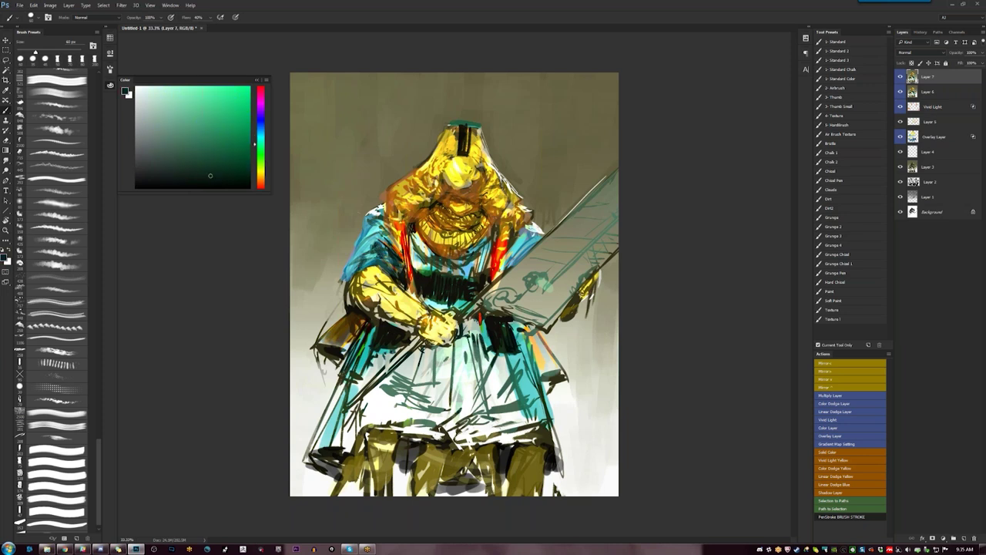
Deepen the shadows along the sleeve's lower hem with sampled dark tones and reset the colours to default
{"action": "left_click", "coordinate": [363, 260], "text": "alt"}
{"action": "key", "text": "bracketleft"}
{"action": "key", "text": "bracketleft"}
{"action": "key", "text": "bracketleft"}
{"action": "key", "text": "d"}
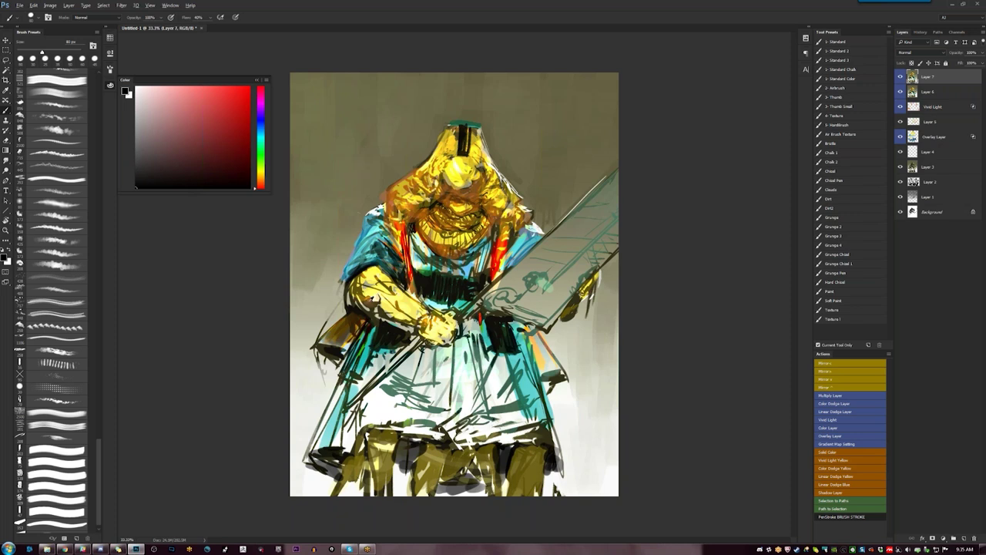
Repaint the dark lines of the bent forearm with browns and golds sampled from the arm
{"action": "left_click", "coordinate": [372, 297], "text": "alt"}
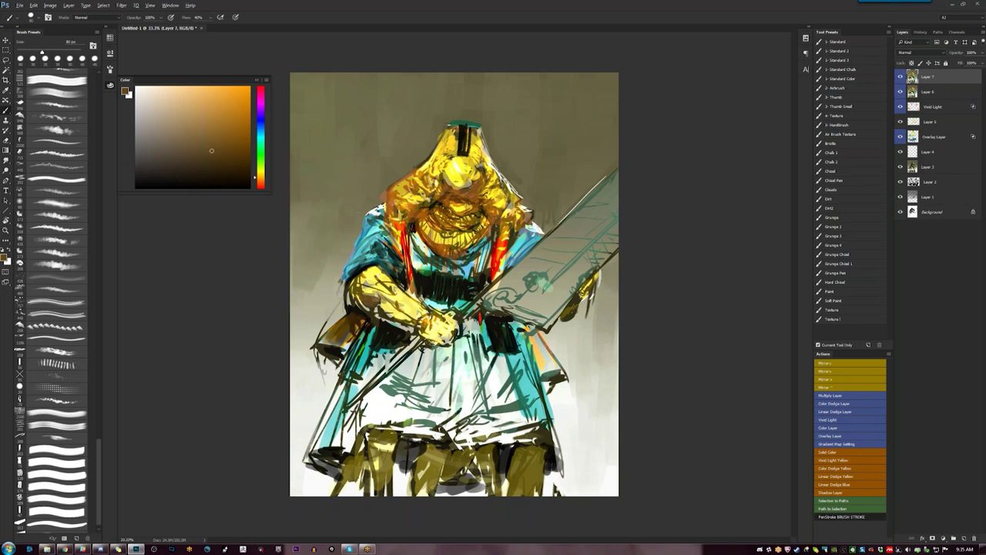
{"action": "left_click", "coordinate": [361, 283], "text": "alt"}
{"action": "left_click", "coordinate": [367, 297], "text": "alt"}
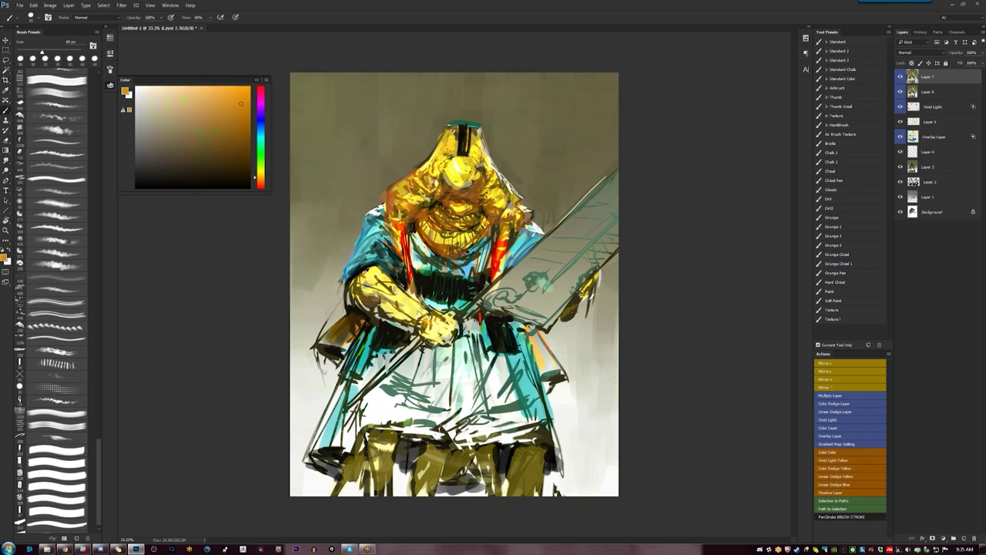
{"action": "left_click", "coordinate": [366, 290], "text": "alt"}
{"action": "left_click", "coordinate": [395, 300], "text": "alt"}
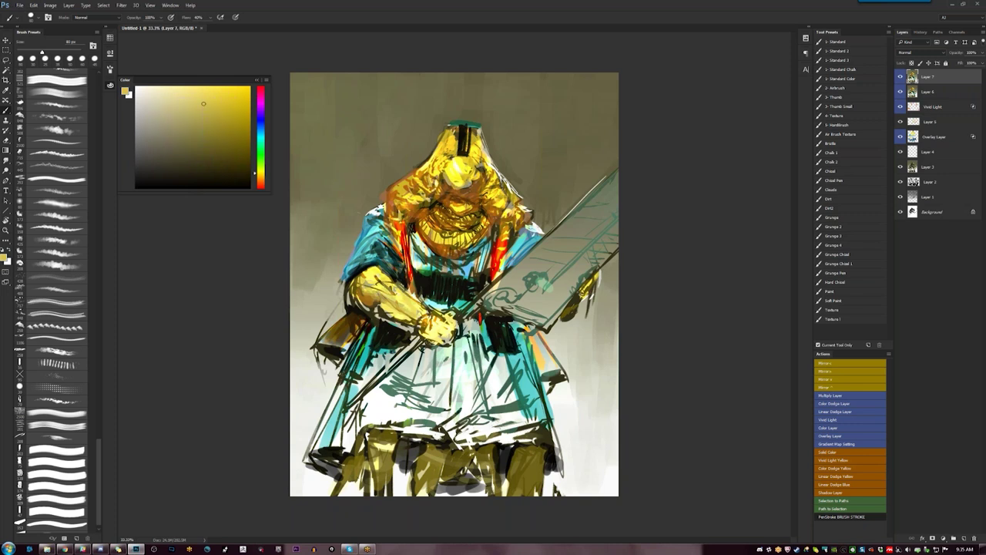
Mirror the canvas horizontally, model the forearm and its surrounding edge with sampled tones at 70 px, and flip it back
{"action": "key", "text": "F2"}
{"action": "left_click", "coordinate": [508, 324], "text": "alt"}
{"action": "left_click", "coordinate": [563, 330], "text": "alt"}
{"action": "mouse_move", "coordinate": [542, 306]}
{"action": "left_mouse_down"}
{"action": "mouse_move", "coordinate": [493, 333]}
{"action": "mouse_move", "coordinate": [535, 311]}
{"action": "left_mouse_up"}
{"action": "left_click", "coordinate": [508, 324], "text": "alt"}
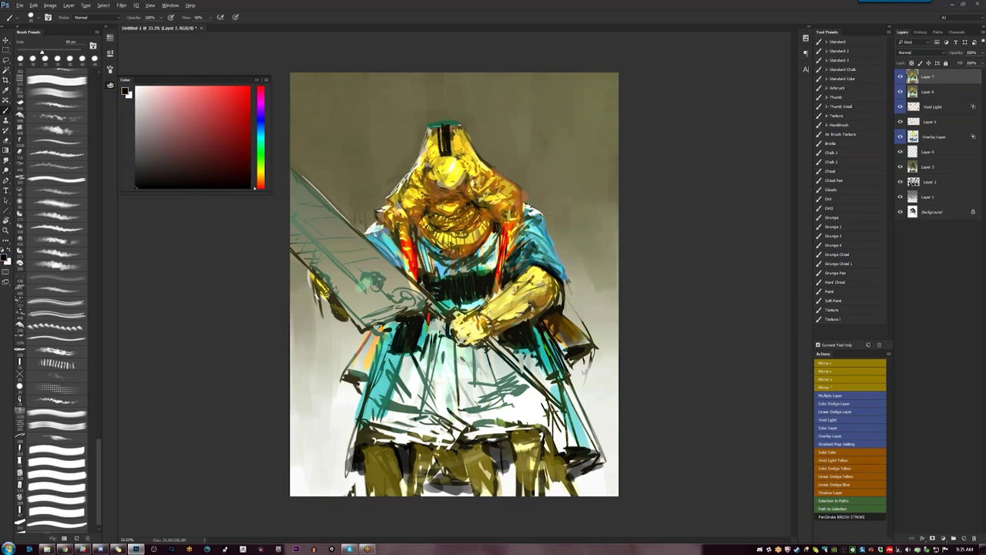
{"action": "mouse_move", "coordinate": [484, 325]}
{"action": "left_mouse_down"}
{"action": "mouse_move", "coordinate": [502, 303]}
{"action": "mouse_move", "coordinate": [521, 313]}
{"action": "mouse_move", "coordinate": [558, 282]}
{"action": "mouse_move", "coordinate": [557, 296]}
{"action": "mouse_move", "coordinate": [562, 280]}
{"action": "left_mouse_up"}
{"action": "left_click", "coordinate": [545, 287], "text": "alt"}
{"action": "key", "text": "bracketleft"}
{"action": "left_click", "coordinate": [550, 301], "text": "alt"}
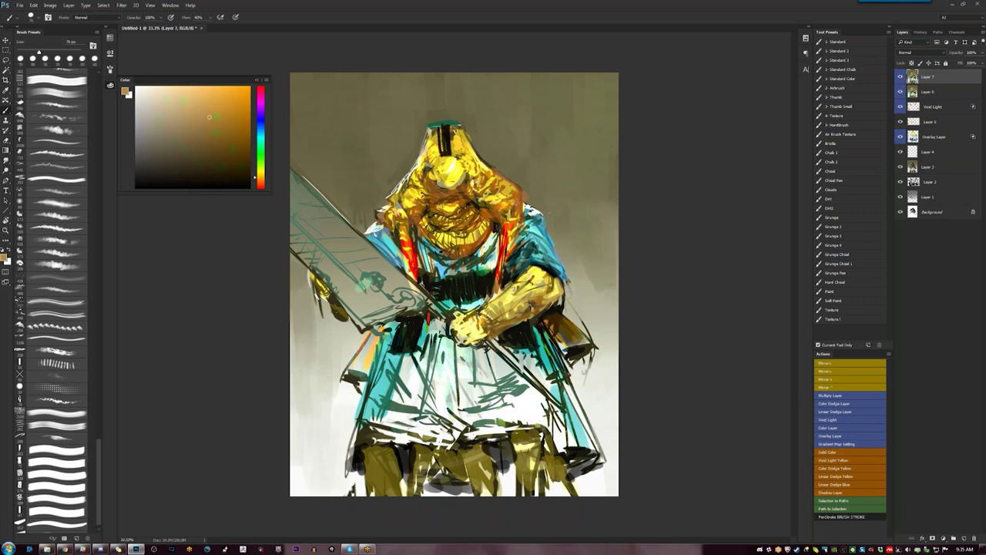
{"action": "key", "text": "F2"}
Sample grey-green tones from the upper chest, blend them beneath the collar, and reset the colours to default
{"action": "key", "text": "d"}
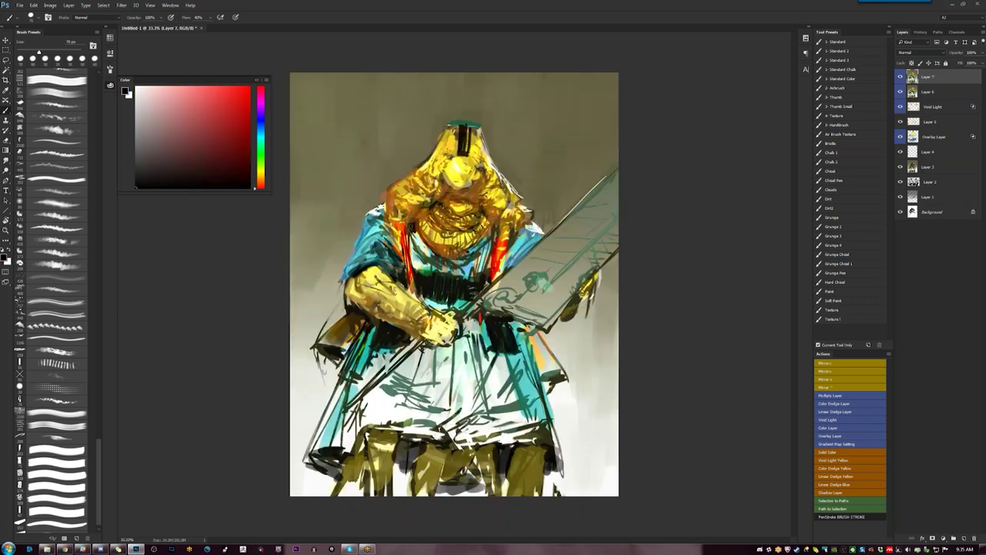
{"action": "left_click", "coordinate": [446, 259], "text": "alt"}
{"action": "left_click_drag", "start_coordinate": [413, 236], "coordinate": [434, 257]}
{"action": "left_click", "coordinate": [421, 244], "text": "alt"}
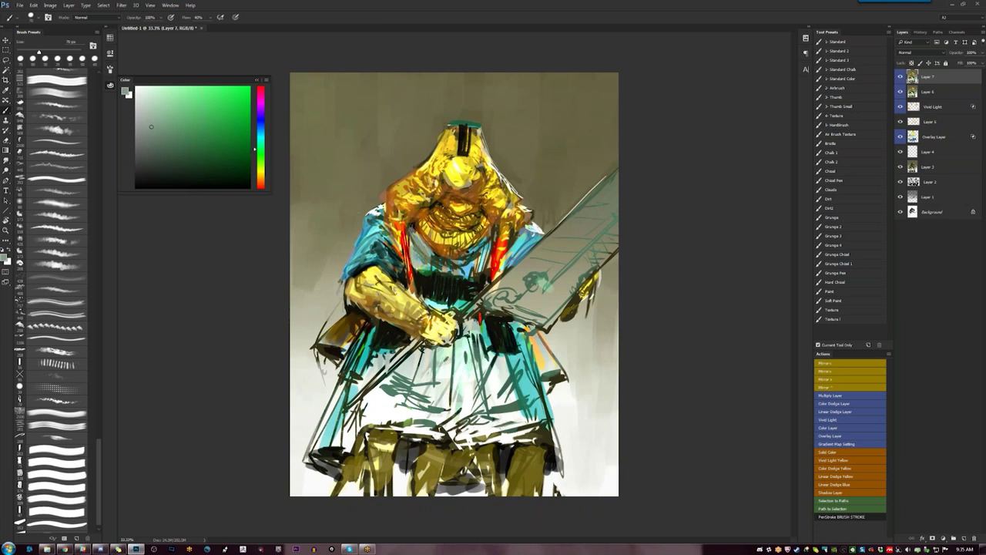
{"action": "key", "text": "d"}
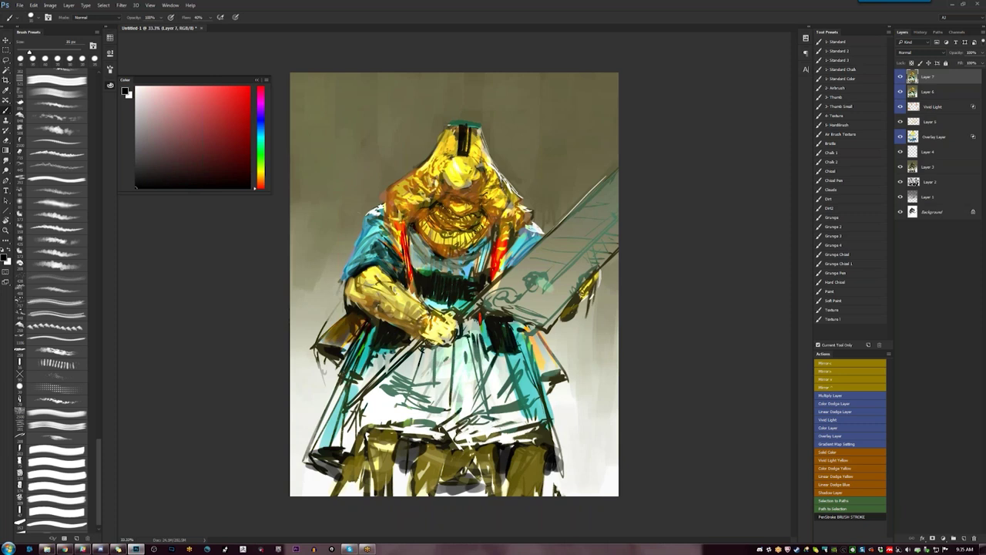
Repaint the red chest straps with red-orange sampled from them at a brush size of 45 px
{"action": "key", "text": "]"}
{"action": "key", "text": "]"}
{"action": "key", "text": "]"}
{"action": "key", "text": "]"}
{"action": "key", "text": "]"}
{"action": "key", "text": "]"}
{"action": "key", "text": "]"}
{"action": "key", "text": "]"}
{"action": "key", "text": "]"}
{"action": "key", "text": "]"}
{"action": "key", "text": "]"}
{"action": "key", "text": "]"}
{"action": "key", "text": "]"}
{"action": "key", "text": "bracketleft"}
{"action": "key", "text": "bracketleft"}
{"action": "key", "text": "bracketleft"}
{"action": "left_click", "coordinate": [510, 242], "text": "alt"}
{"action": "left_click", "coordinate": [500, 260], "text": "alt"}
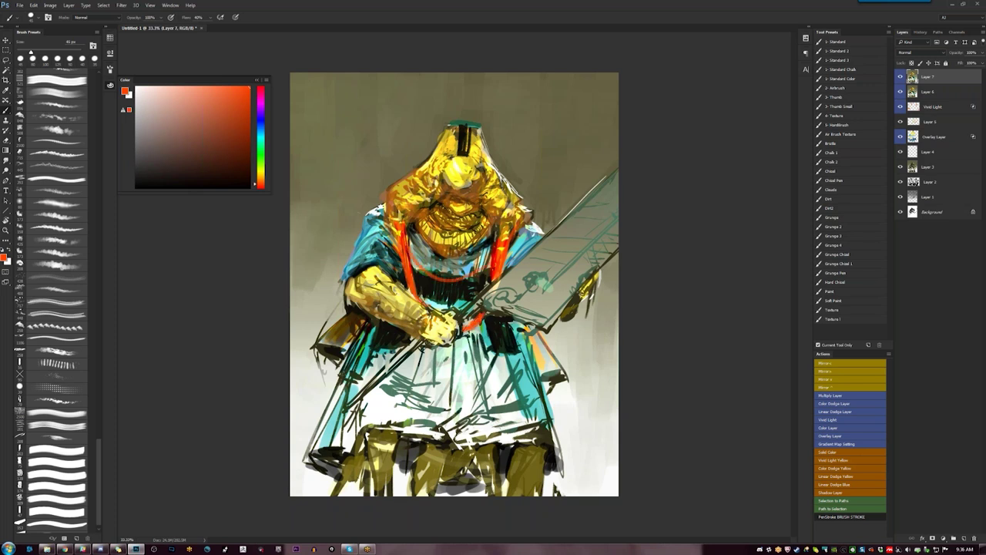
Draw a curved red-orange cord across the chest between the straps at 30 px and reset the colours to default
{"action": "right_click", "coordinate": [402, 235], "text": "alt"}
{"action": "left_click_drag", "start_coordinate": [411, 266], "coordinate": [493, 265]}
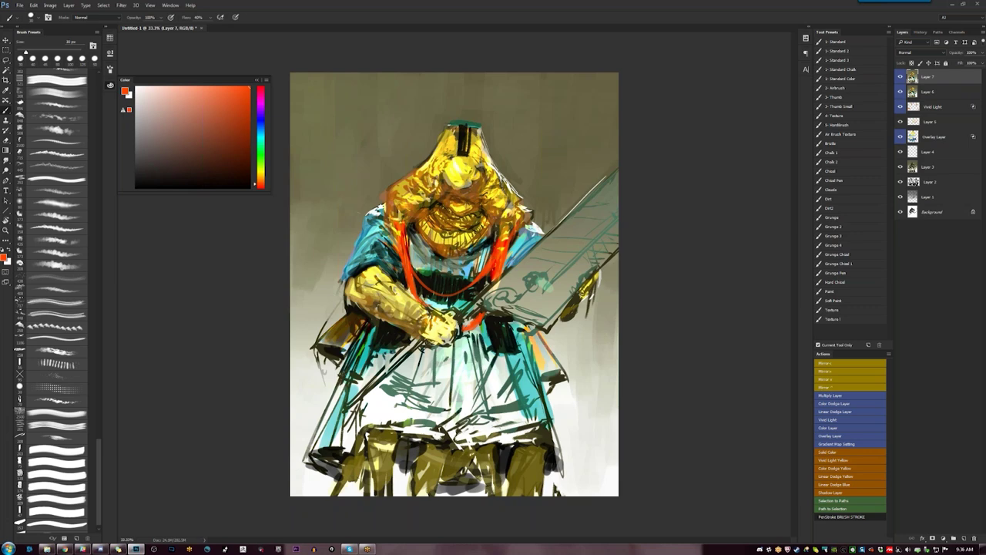
{"action": "key", "text": "d"}
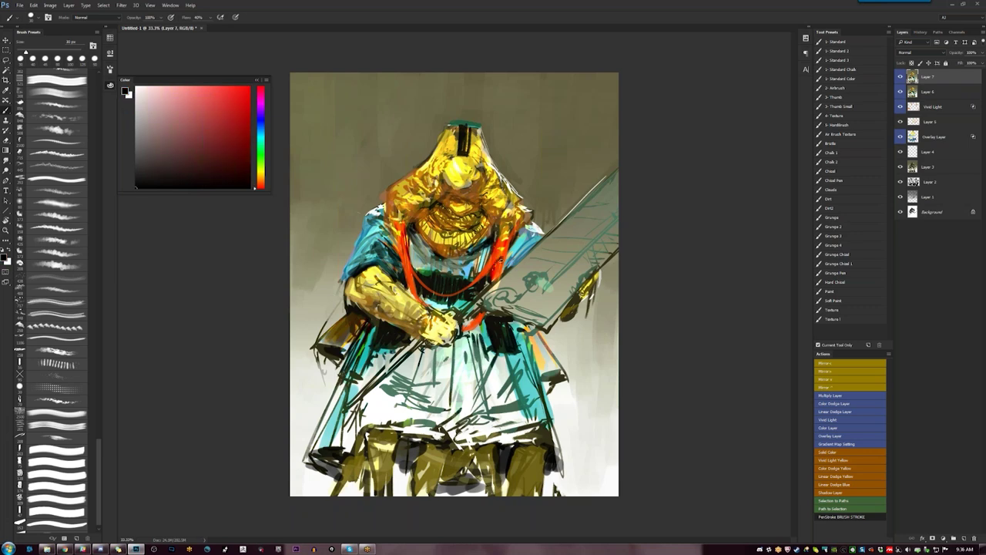
Mirror the canvas horizontally and brighten the shoulder beside the large blade with white and sampled pale tones
{"action": "key", "text": "z"}
{"action": "left_click", "coordinate": [459, 310], "text": "alt"}
{"action": "left_click", "coordinate": [460, 310], "text": "alt"}
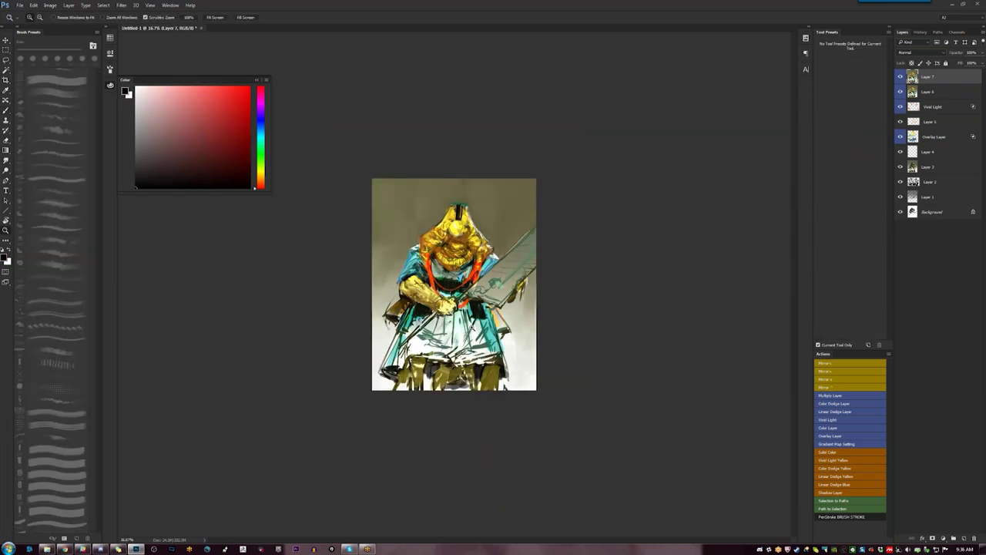
{"action": "key", "text": "F2"}
{"action": "left_click", "coordinate": [460, 309]}
{"action": "left_click", "coordinate": [459, 309]}
{"action": "key", "text": "b"}
{"action": "left_click", "coordinate": [367, 224], "text": "alt"}
{"action": "left_click_drag", "start_coordinate": [365, 230], "coordinate": [378, 224]}
{"action": "key", "text": "d"}
{"action": "key", "text": "x"}
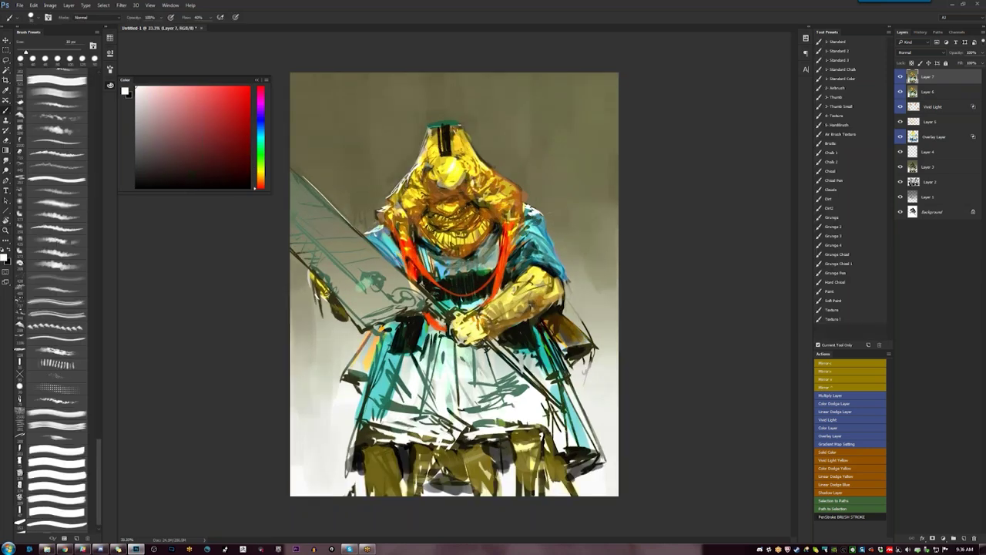
{"action": "left_click", "coordinate": [371, 234], "text": "alt"}
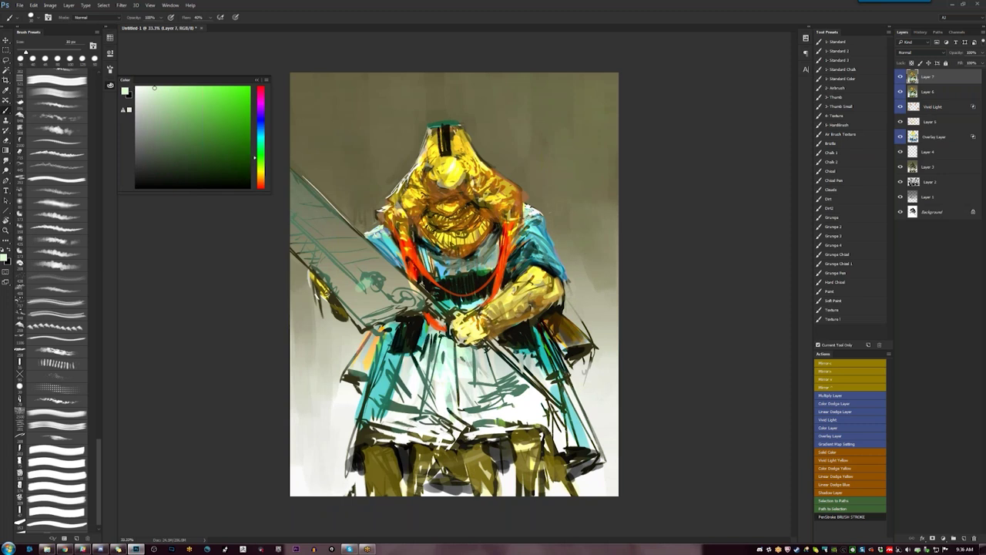
{"action": "key", "text": "d"}
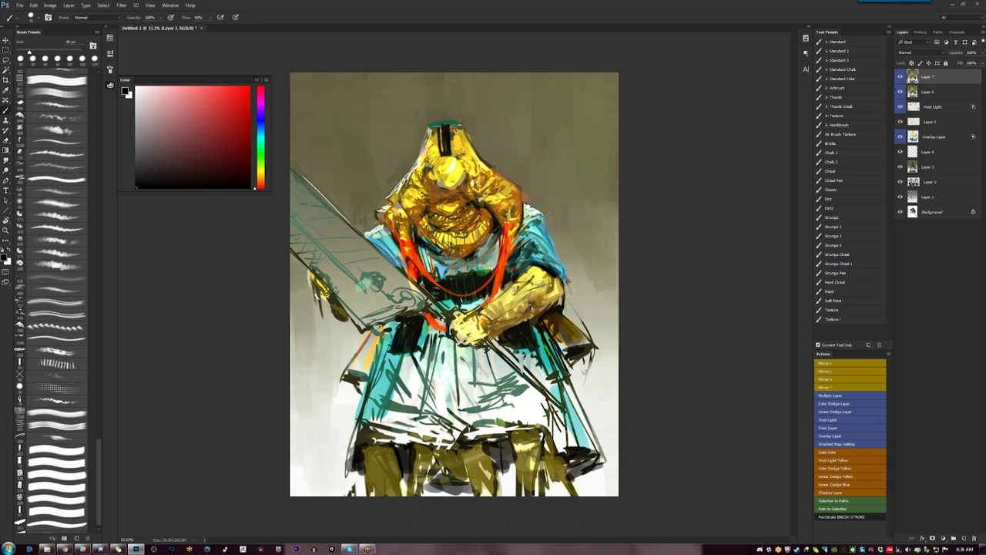
Enlarge the brush to 80 px and blend sampled browns into the hood's fold beside the face
{"action": "left_click", "coordinate": [486, 202], "text": "alt"}
{"action": "key", "text": "bracketright"}
{"action": "key", "text": "bracketright"}
{"action": "key", "text": "bracketright"}
{"action": "key", "text": "bracketright"}
{"action": "key", "text": "bracketright"}
{"action": "left_click_drag", "start_coordinate": [483, 206], "coordinate": [496, 199]}
{"action": "left_click", "coordinate": [488, 199]}
{"action": "left_click", "coordinate": [491, 200], "text": "alt"}
{"action": "left_click", "coordinate": [494, 200], "text": "alt"}
{"action": "left_click", "coordinate": [495, 202], "text": "alt"}
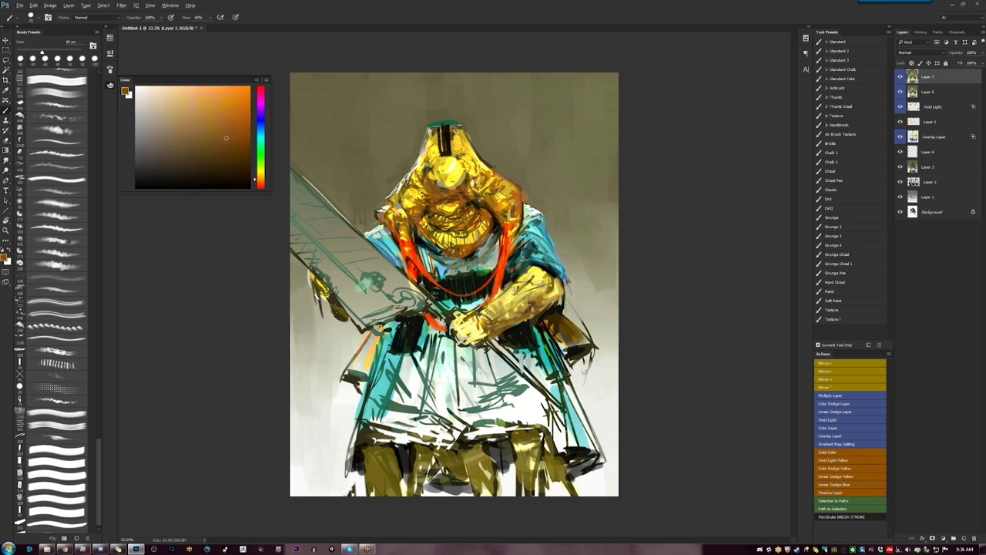
Model the forehead sphere and the hood around it with yellows, golds and browns sampled from the head
{"action": "left_click", "coordinate": [437, 178], "text": "alt"}
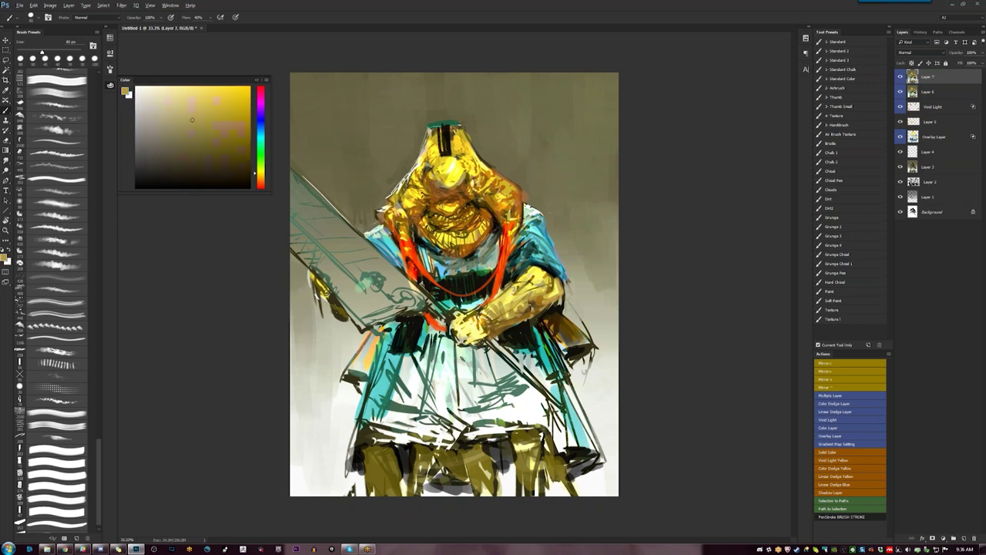
{"action": "left_click", "coordinate": [434, 175], "text": "alt"}
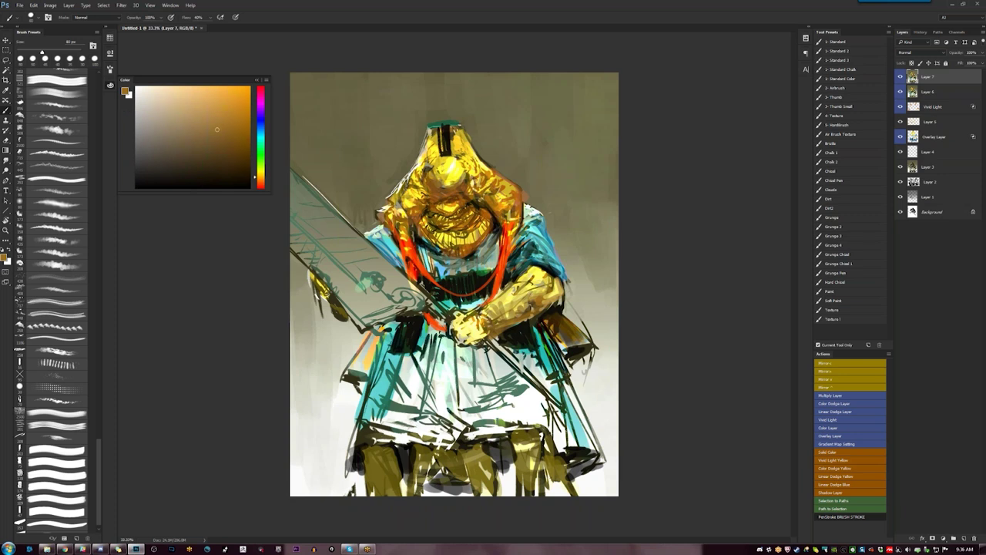
{"action": "left_click", "coordinate": [445, 166], "text": "alt"}
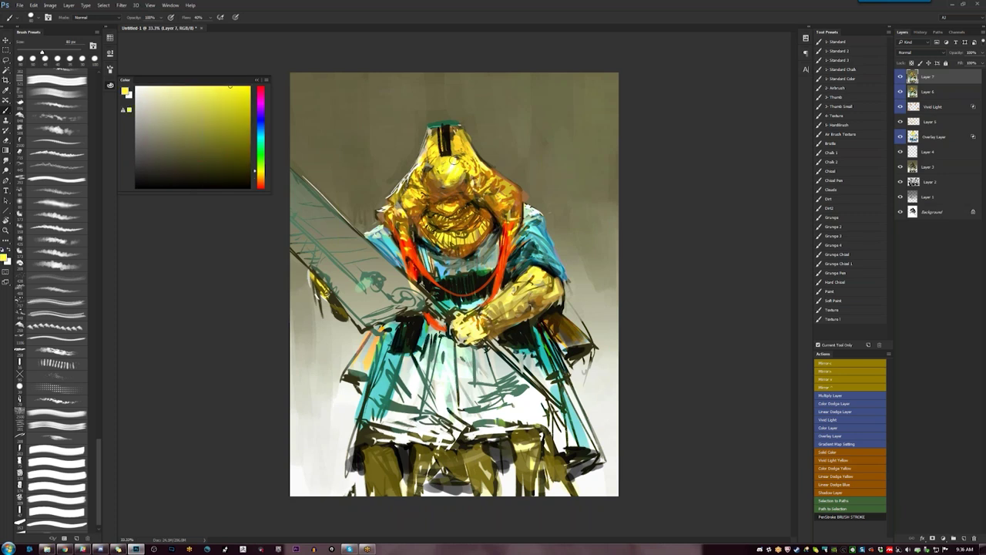
{"action": "left_click", "coordinate": [461, 176], "text": "alt"}
{"action": "left_click_drag", "start_coordinate": [447, 182], "coordinate": [453, 169]}
{"action": "left_click", "coordinate": [460, 175], "text": "alt"}
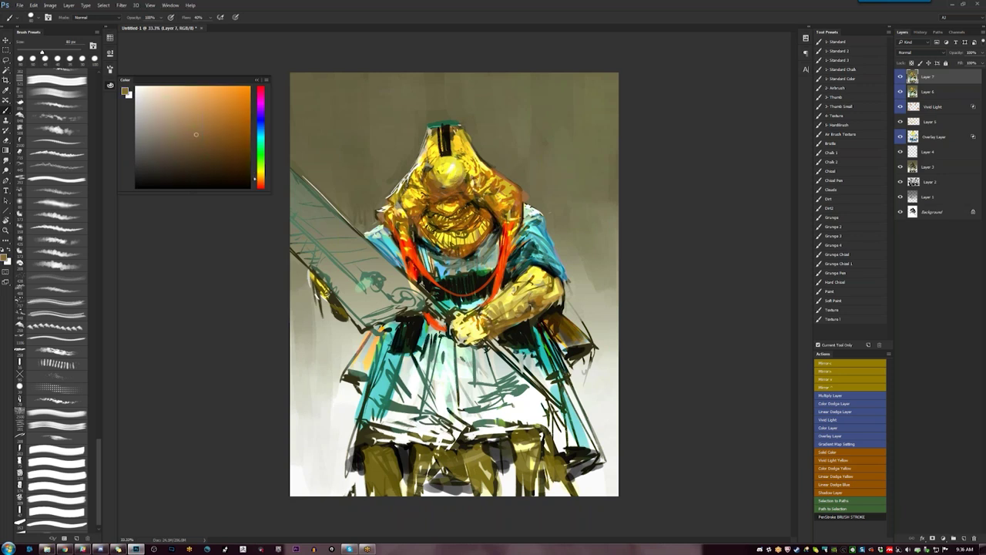
{"action": "left_click", "coordinate": [452, 139], "text": "alt"}
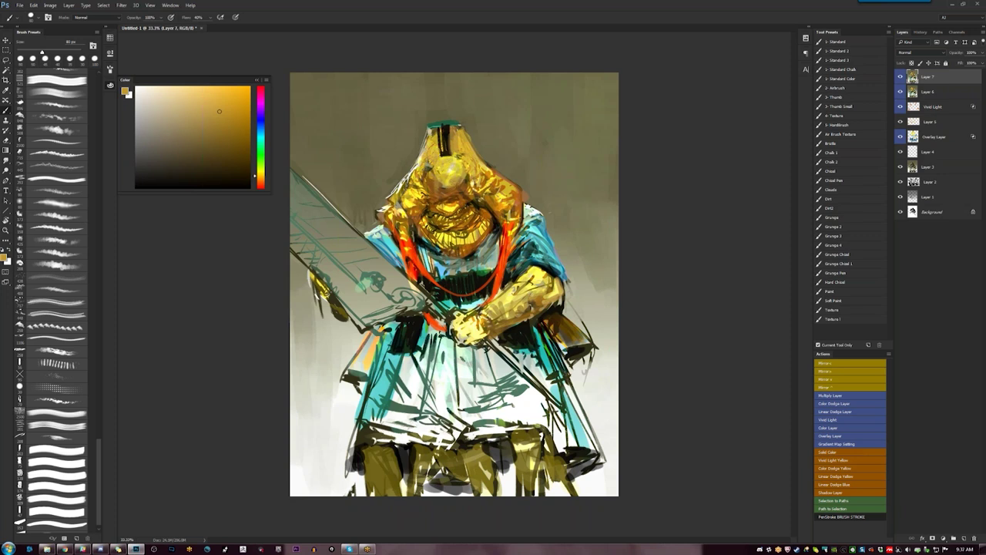
{"action": "left_click", "coordinate": [415, 204], "text": "alt"}
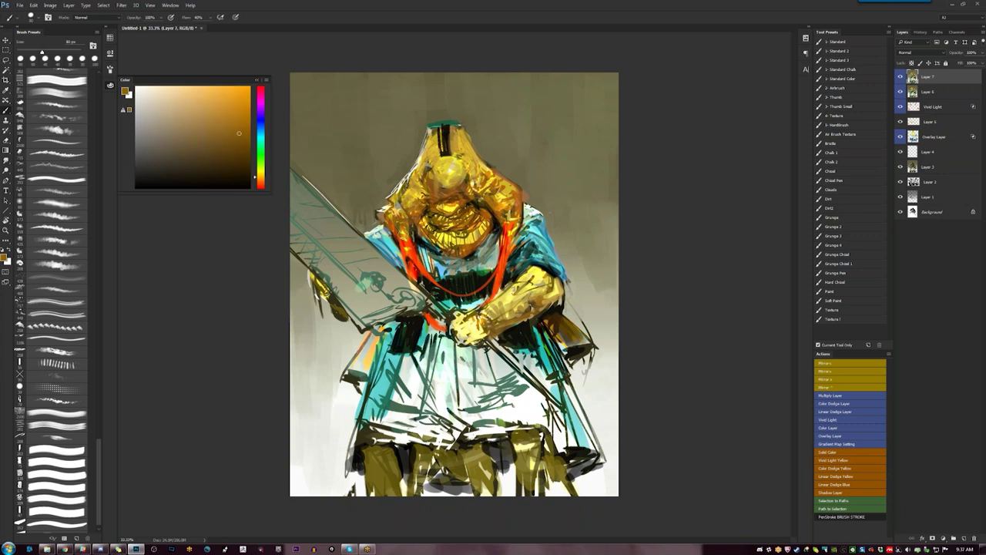
Mirror the canvas horizontally, reduce the brush to 45 px, and refine the hood's outer edge above the blue sleeve with a sampled tone
{"action": "key", "text": "z"}
{"action": "left_click", "coordinate": [440, 302], "text": "alt"}
{"action": "left_click", "coordinate": [440, 302], "text": "alt"}
{"action": "key", "text": "b"}
{"action": "key", "text": "F2"}
{"action": "key", "text": "z"}
{"action": "left_click", "coordinate": [440, 302]}
{"action": "left_click", "coordinate": [441, 302]}
{"action": "key", "text": "b"}
{"action": "key", "text": "["}
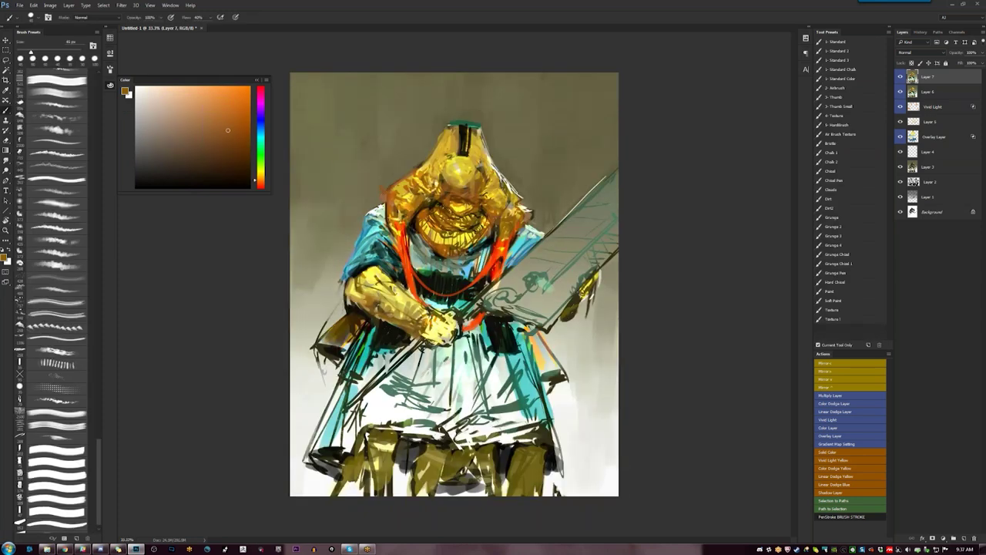
{"action": "left_click", "coordinate": [384, 194], "text": "alt"}
{"action": "left_click_drag", "start_coordinate": [386, 191], "coordinate": [378, 206]}
{"action": "key", "text": "d"}
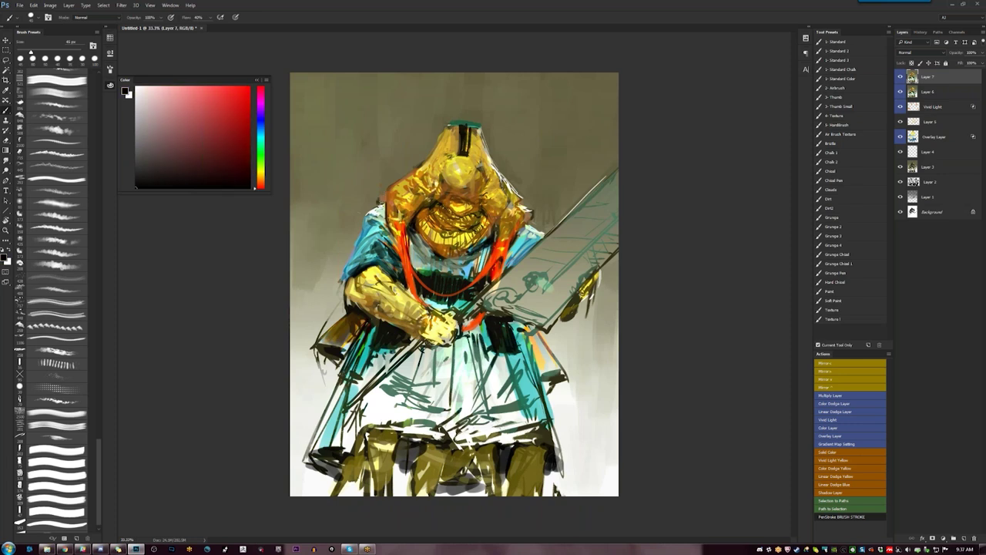
Touch up the hood's outline at both shoulders with tones sampled from its edges
{"action": "left_click", "coordinate": [381, 201], "text": "alt"}
{"action": "key", "text": "d"}
{"action": "left_click", "coordinate": [377, 198], "text": "alt"}
{"action": "left_click", "coordinate": [525, 204], "text": "alt"}
{"action": "left_click", "coordinate": [524, 205], "text": "alt"}
{"action": "left_click_drag", "start_coordinate": [524, 203], "coordinate": [527, 206]}
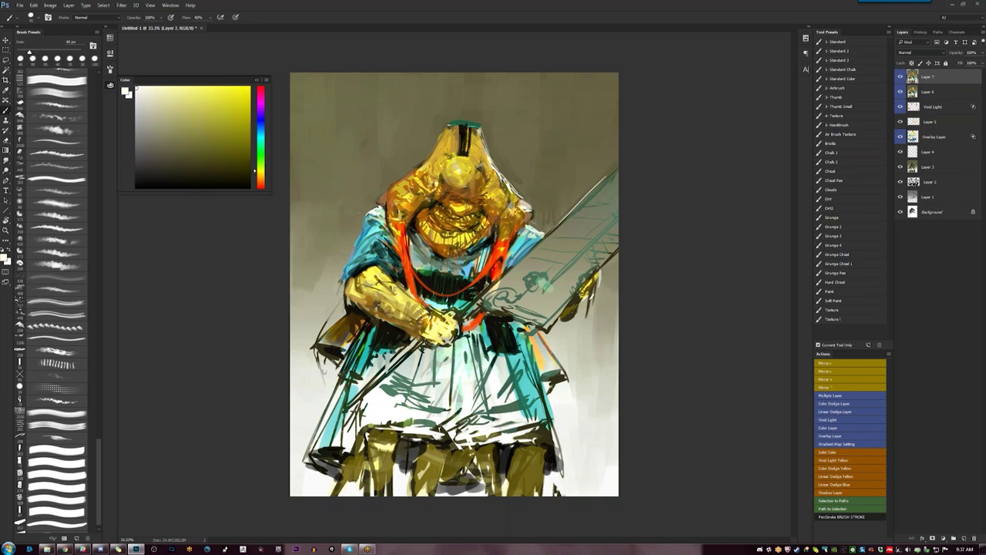
{"action": "left_click_drag", "start_coordinate": [446, 128], "coordinate": [432, 157]}
{"action": "left_click_drag", "start_coordinate": [449, 126], "coordinate": [441, 142]}
{"action": "left_click_drag", "start_coordinate": [432, 154], "coordinate": [422, 167]}
{"action": "mouse_move", "coordinate": [445, 126]}
{"action": "left_mouse_down"}
{"action": "mouse_move", "coordinate": [477, 124]}
{"action": "mouse_move", "coordinate": [462, 125]}
{"action": "left_mouse_up"}
{"action": "left_click", "coordinate": [482, 120], "text": "alt"}
{"action": "key", "text": "ctrl+alt+z"}
{"action": "key", "text": "ctrl+alt+z"}
{"action": "key", "text": "ctrl+alt+z"}
{"action": "key", "text": "ctrl+alt+z"}
Mirror the canvas horizontally, sample dark brown from the hood's side fold, then restore the default colours and set the brush to 30 px
{"action": "key", "text": "F2"}
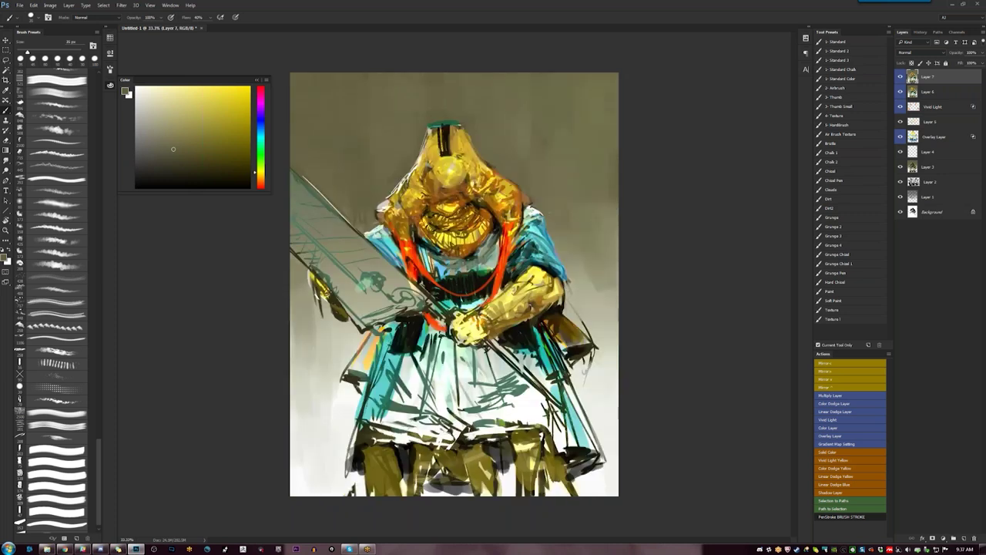
{"action": "key", "text": "z"}
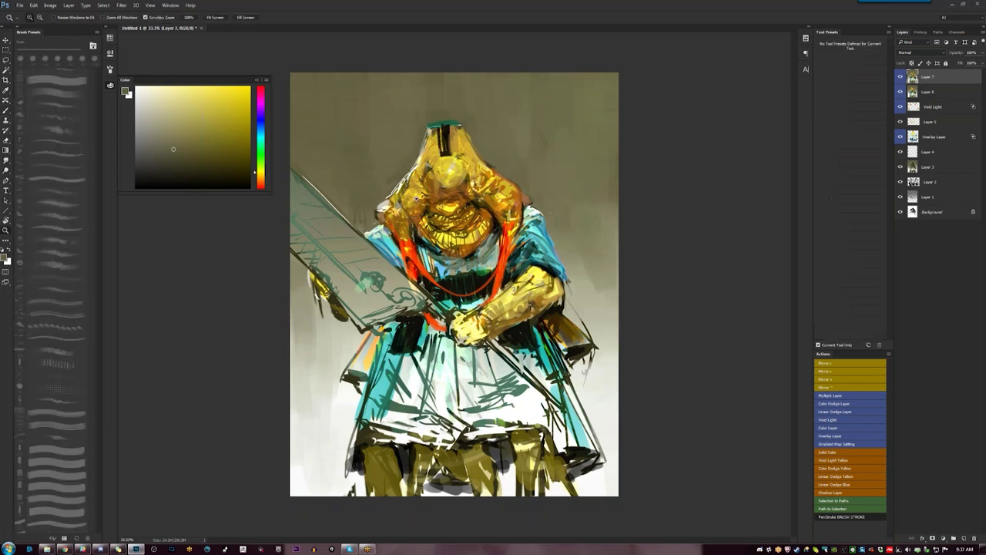
{"action": "left_click", "coordinate": [416, 199]}
{"action": "key", "text": "b"}
{"action": "left_click", "coordinate": [416, 198], "text": "alt"}
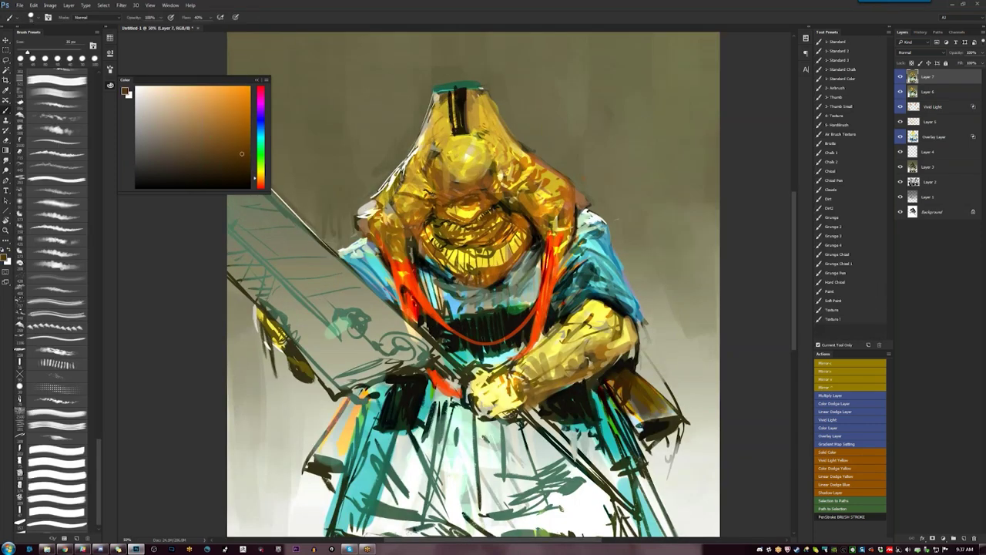
{"action": "key", "text": "d"}
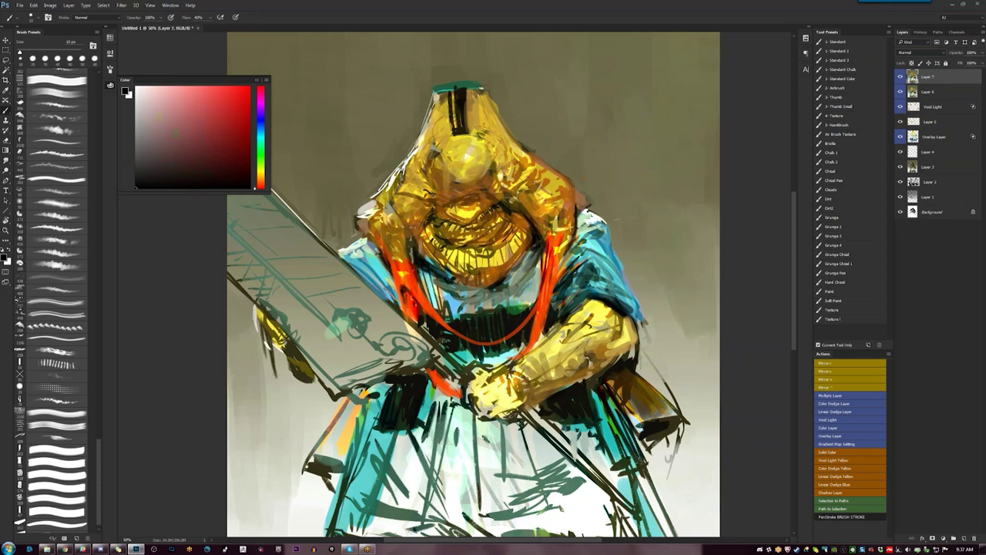
{"action": "key", "text": "bracketright"}
{"action": "key", "text": "bracketright"}
{"action": "key", "text": "bracketright"}
{"action": "key", "text": "bracketright"}
{"action": "key", "text": "bracketright"}
{"action": "key", "text": "bracketright"}
{"action": "key", "text": "bracketleft"}
{"action": "key", "text": "bracketleft"}
{"action": "key", "text": "bracketleft"}
Mirror the canvas back and refine the hood beside the forehead sphere with sampled golds and dark olive
{"action": "key", "text": "z"}
{"action": "key", "text": "ctrl+minus"}
{"action": "key", "text": "ctrl+minus"}
{"action": "key", "text": "F2"}
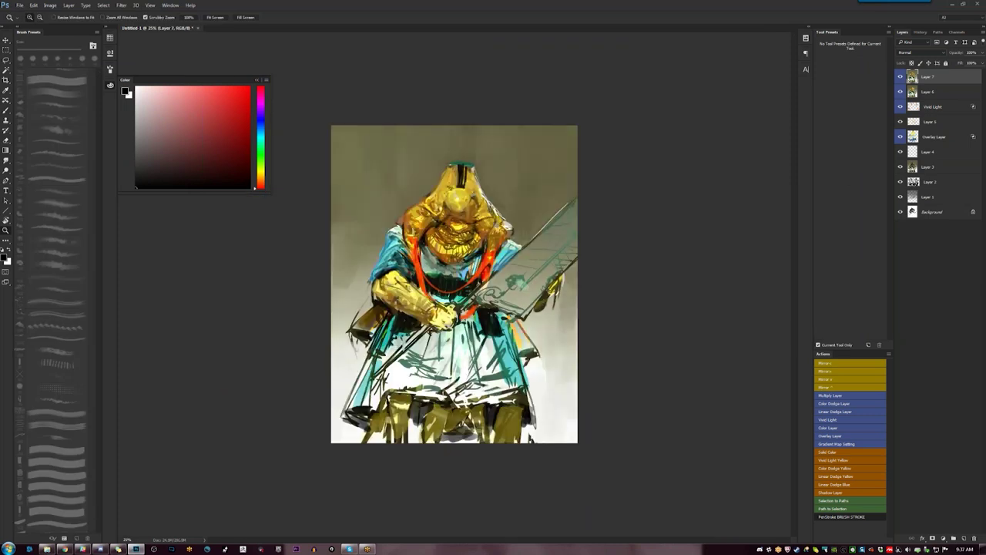
{"action": "key", "text": "ctrl+plus"}
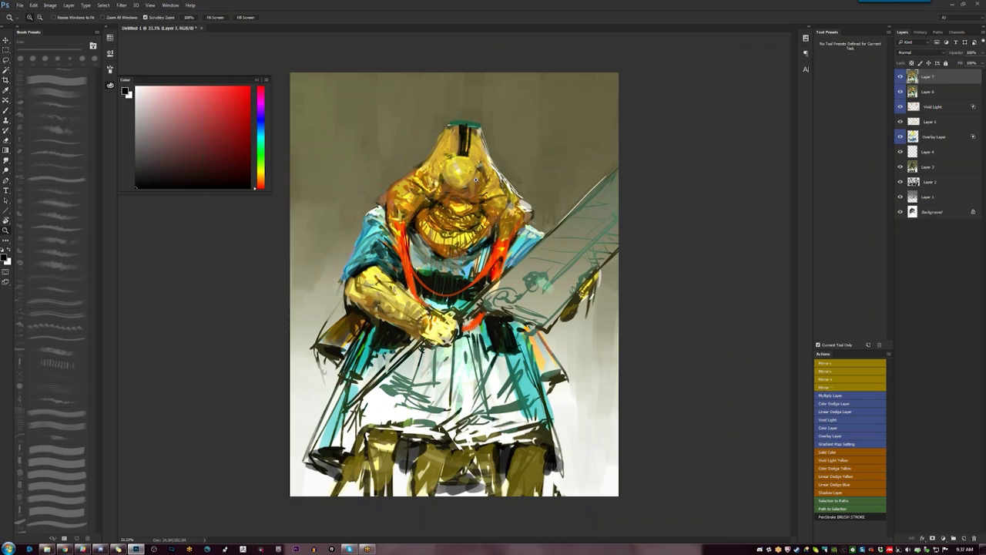
{"action": "key", "text": "b"}
{"action": "key", "text": "ctrl+plus"}
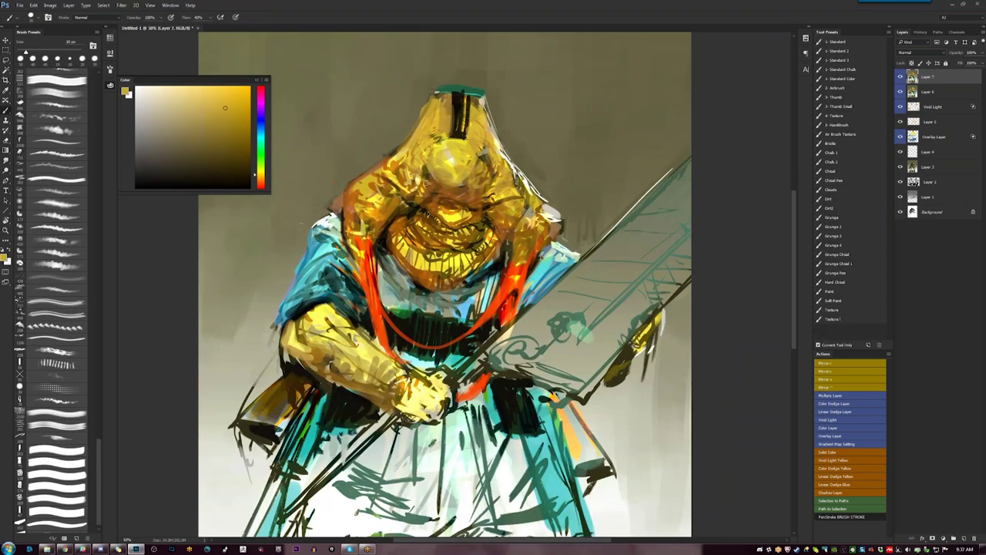
{"action": "left_click", "coordinate": [415, 157], "text": "alt"}
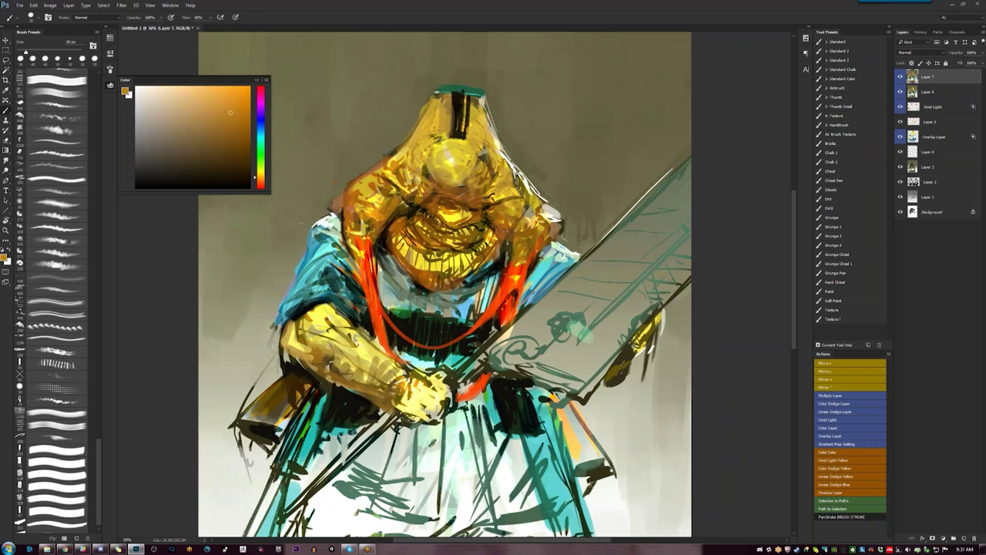
{"action": "left_click", "coordinate": [418, 182], "text": "alt"}
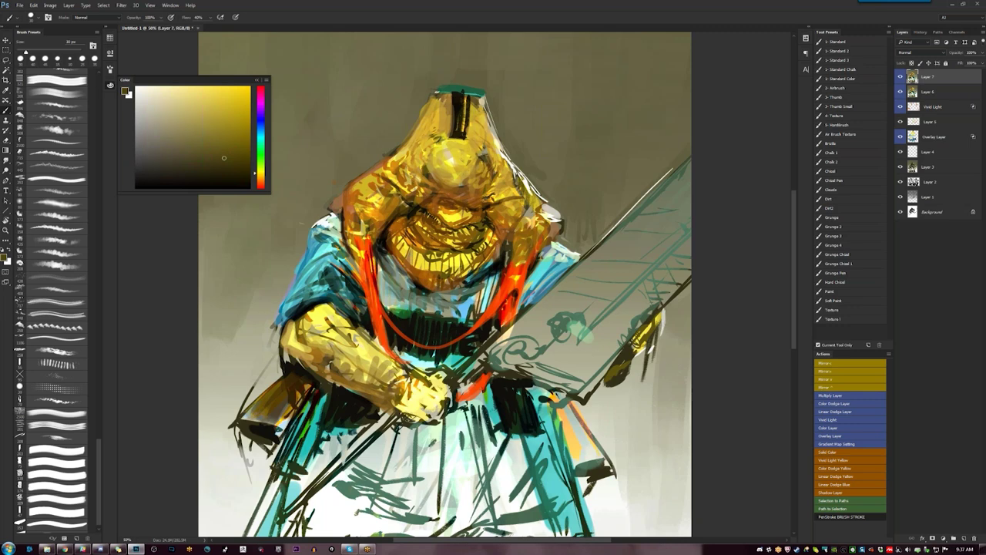
{"action": "key", "text": "d"}
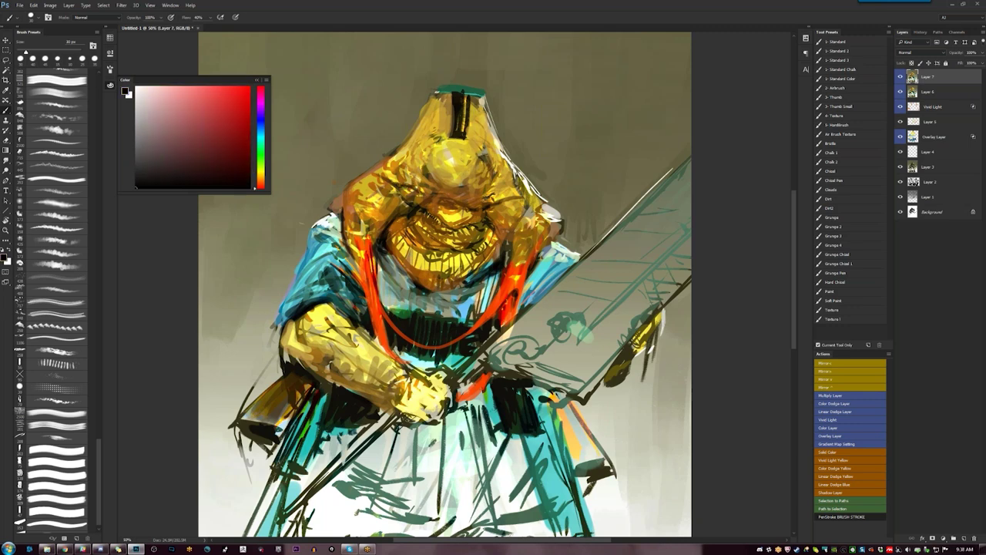
Work sampled browns and golds into the folds below the forehead sphere, enlarging the brush to 45 px
{"action": "left_click", "coordinate": [476, 199], "text": "alt"}
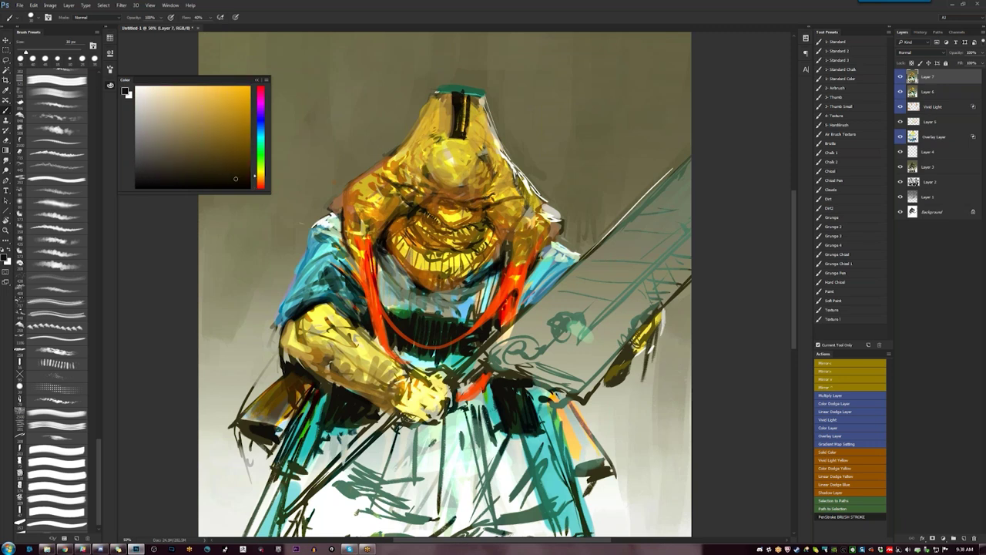
{"action": "key", "text": "d"}
{"action": "left_click", "coordinate": [479, 202], "text": "alt"}
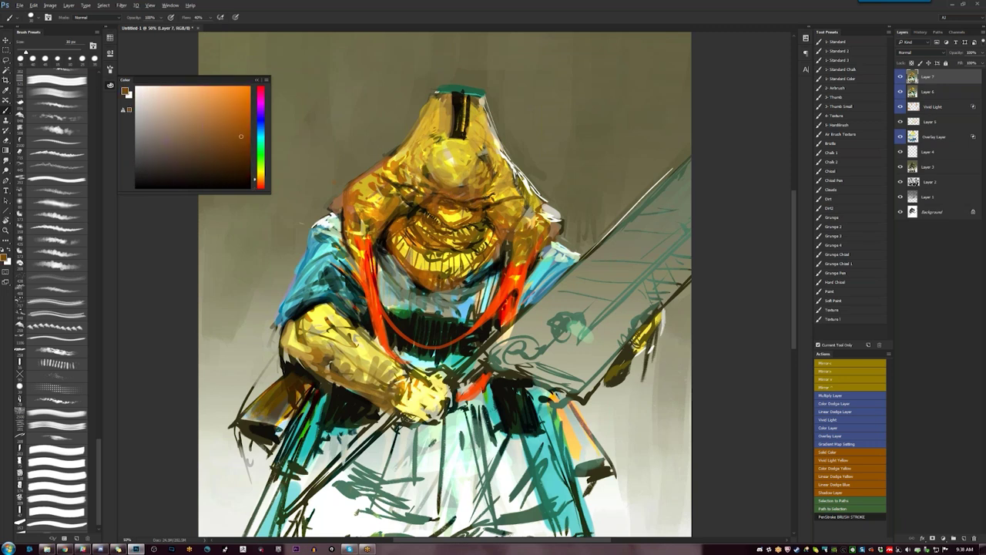
{"action": "key", "text": "bracketright"}
{"action": "key", "text": "bracketright"}
{"action": "key", "text": "bracketright"}
{"action": "left_click", "coordinate": [468, 199], "text": "alt"}
{"action": "left_click", "coordinate": [471, 198], "text": "alt"}
{"action": "left_click", "coordinate": [228, 133]}
{"action": "left_click", "coordinate": [510, 179], "text": "alt"}
{"action": "left_click", "coordinate": [510, 179]}
Mirror the canvas horizontally and sample a dark golden brown for the hood's blade-side edge
{"action": "key", "text": "z"}
{"action": "left_click", "coordinate": [510, 178], "text": "alt"}
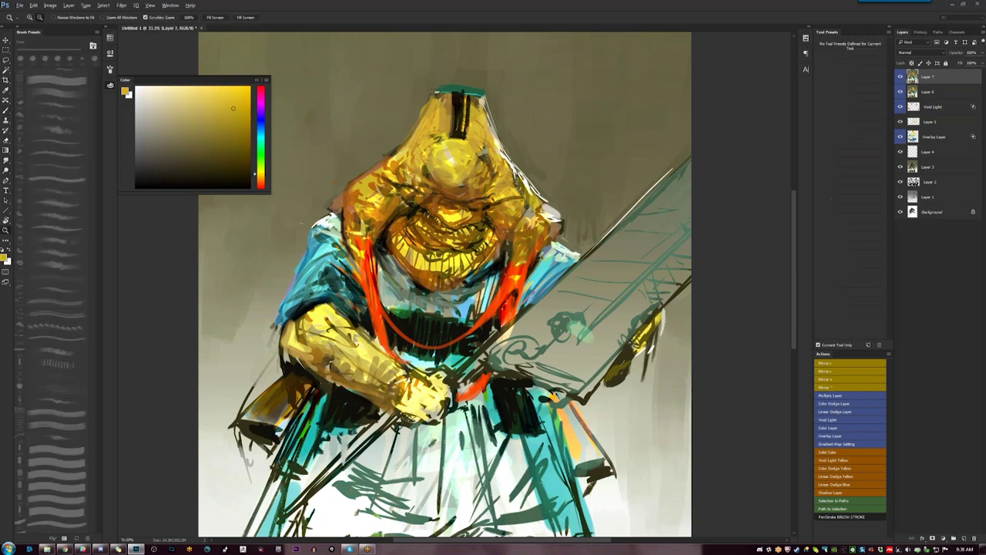
{"action": "left_click", "coordinate": [480, 271], "text": "alt"}
{"action": "left_click", "coordinate": [480, 270], "text": "alt"}
{"action": "key", "text": "F2"}
{"action": "left_click", "coordinate": [480, 269]}
{"action": "left_click", "coordinate": [479, 264]}
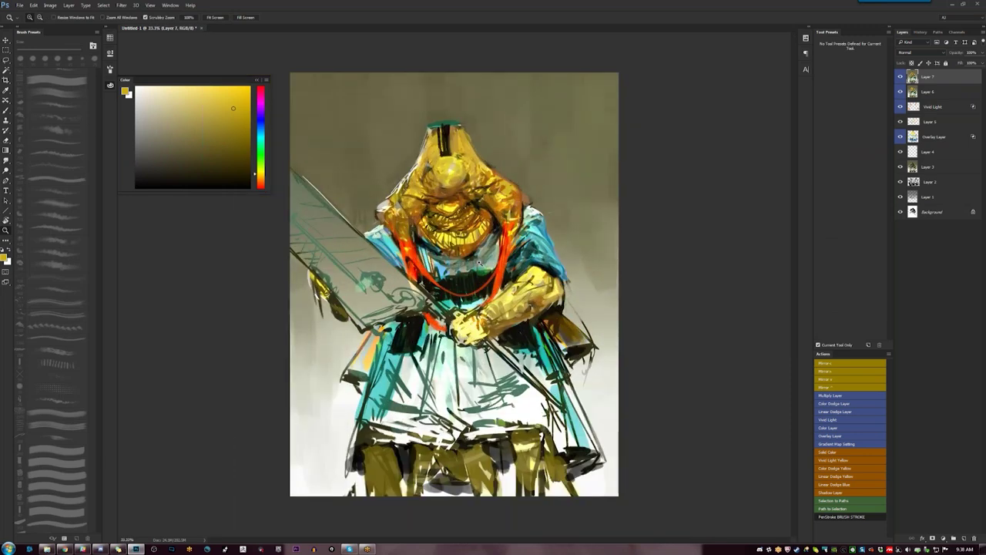
{"action": "left_click", "coordinate": [479, 263]}
{"action": "key", "text": "b"}
{"action": "left_click", "coordinate": [388, 161], "text": "alt"}
{"action": "left_click", "coordinate": [388, 161]}
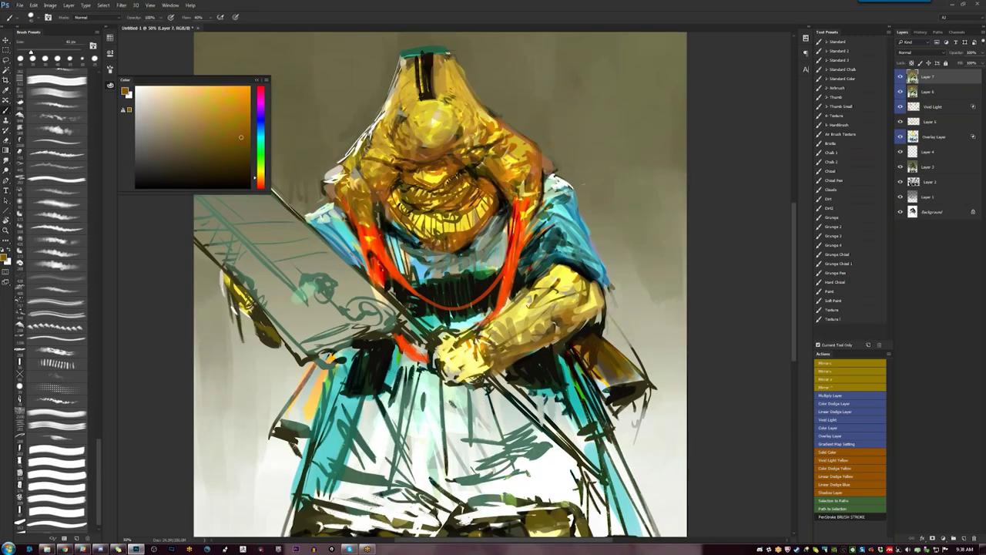
Paint sampled golden browns over the hood's blade-side edge and the fold falling to the shoulder
{"action": "left_click", "coordinate": [367, 148], "text": "alt"}
{"action": "left_click", "coordinate": [368, 148]}
{"action": "left_click", "coordinate": [362, 147], "text": "alt"}
{"action": "left_click", "coordinate": [358, 147], "text": "alt"}
{"action": "left_click", "coordinate": [358, 147]}
{"action": "left_click_drag", "start_coordinate": [351, 179], "coordinate": [346, 194]}
{"action": "left_click", "coordinate": [364, 214]}
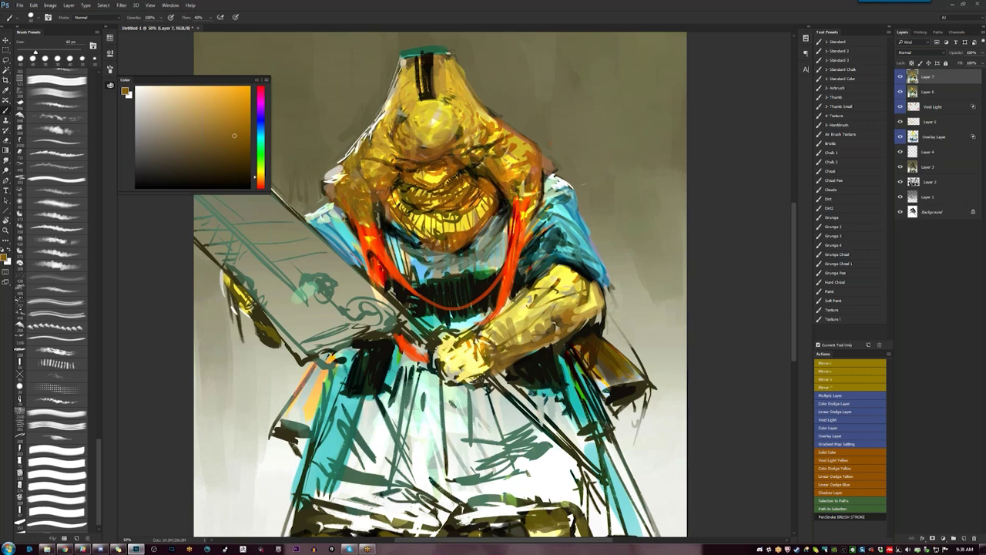
Touch up the hood's outline at both shoulders in black with a reduced brush, then sample an orange-brown from its edge
{"action": "key", "text": "d"}
{"action": "left_click_drag", "start_coordinate": [326, 192], "coordinate": [340, 217]}
{"action": "key", "text": "["}
{"action": "key", "text": "["}
{"action": "key", "text": "["}
{"action": "key", "text": "["}
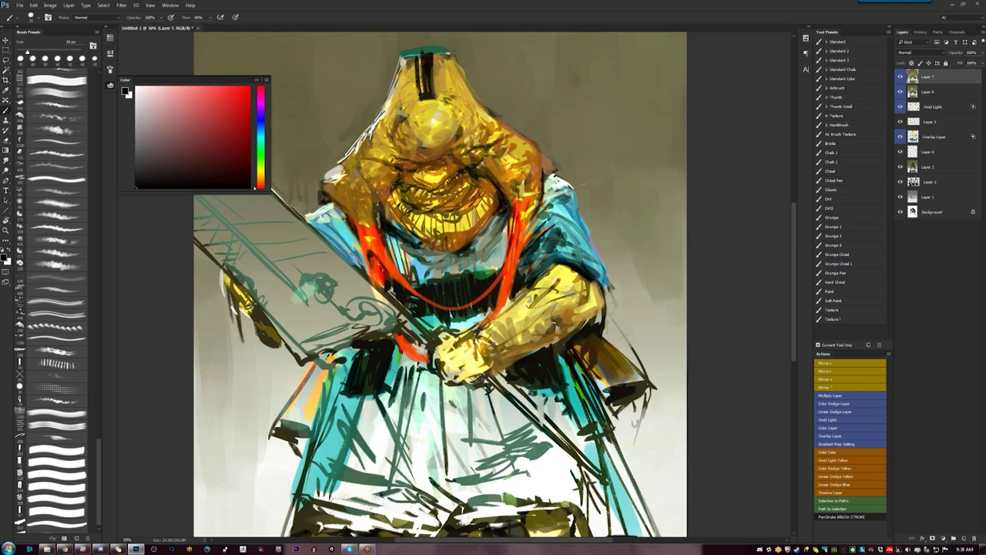
{"action": "mouse_move", "coordinate": [546, 158]}
{"action": "left_mouse_down"}
{"action": "mouse_move", "coordinate": [544, 177]}
{"action": "mouse_move", "coordinate": [553, 169]}
{"action": "mouse_move", "coordinate": [544, 174]}
{"action": "left_mouse_up"}
{"action": "left_click", "coordinate": [544, 158], "text": "alt"}
{"action": "key", "text": "d"}
{"action": "left_click", "coordinate": [544, 173], "text": "alt"}
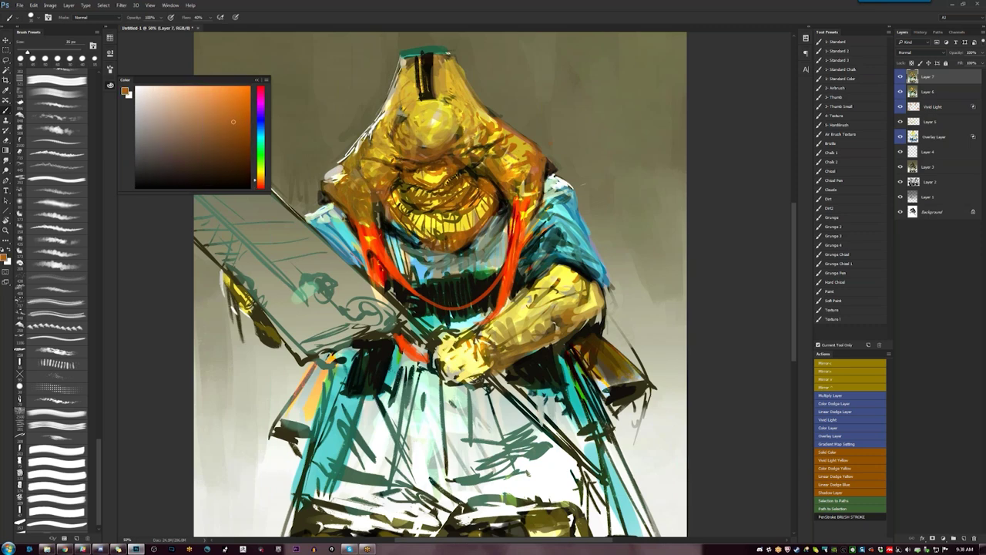
Refine the hood's blade-side contour from the shoulder up to its top with sampled golds
{"action": "left_click", "coordinate": [339, 182], "text": "alt"}
{"action": "mouse_move", "coordinate": [339, 174]}
{"action": "left_mouse_down"}
{"action": "mouse_move", "coordinate": [328, 182]}
{"action": "mouse_move", "coordinate": [365, 134]}
{"action": "left_mouse_up"}
{"action": "mouse_move", "coordinate": [401, 58]}
{"action": "left_mouse_down"}
{"action": "mouse_move", "coordinate": [382, 117]}
{"action": "mouse_move", "coordinate": [397, 73]}
{"action": "mouse_move", "coordinate": [393, 92]}
{"action": "left_mouse_up"}
{"action": "left_click", "coordinate": [403, 87], "text": "alt"}
{"action": "left_click", "coordinate": [362, 142], "text": "alt"}
Mirror the canvas back and sample an orange-gold from the upper forearm
{"action": "key", "text": "z"}
{"action": "key", "text": "ctrl+minus"}
{"action": "key", "text": "ctrl+minus"}
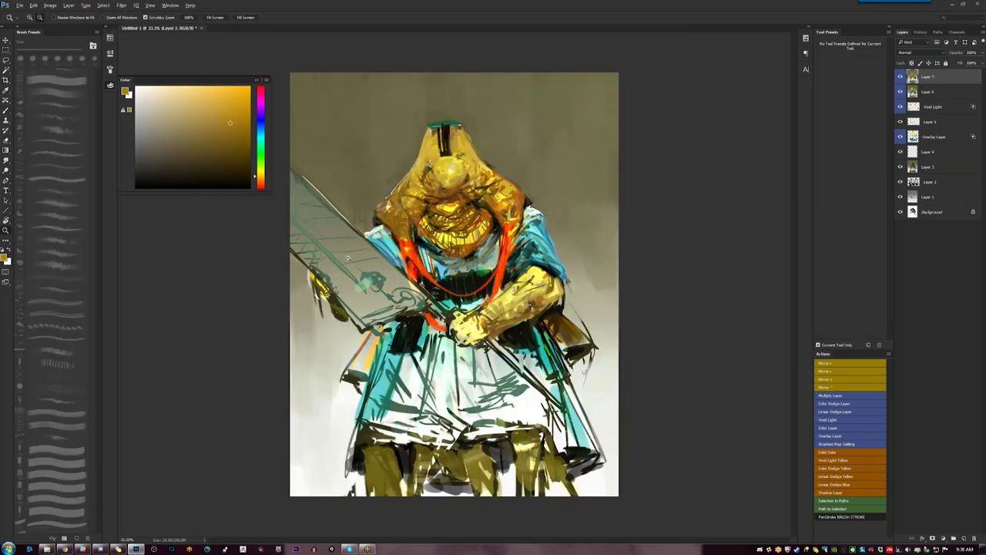
{"action": "key", "text": "F1"}
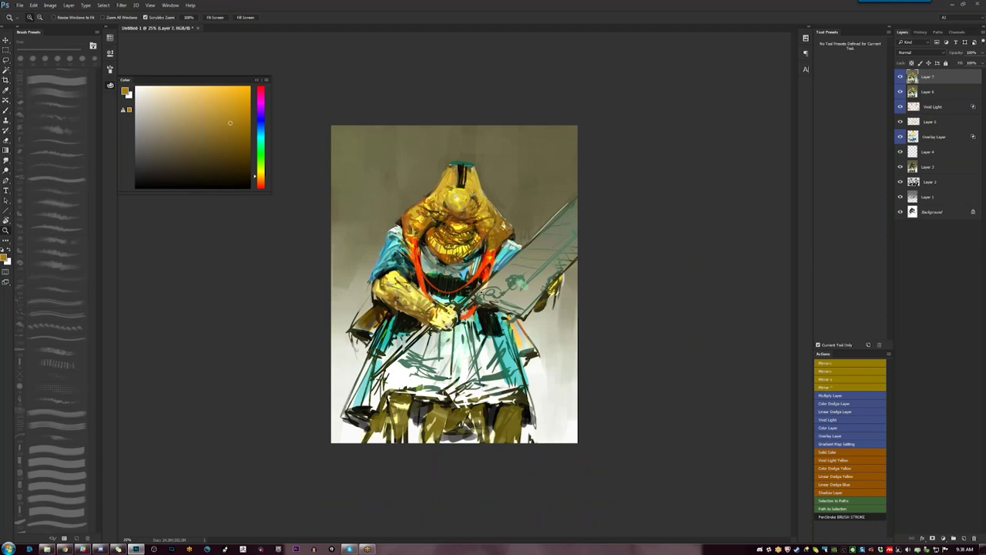
{"action": "key", "text": "ctrl+plus"}
{"action": "key", "text": "ctrl+plus"}
{"action": "key", "text": "b"}
{"action": "left_click", "coordinate": [307, 261], "text": "alt"}
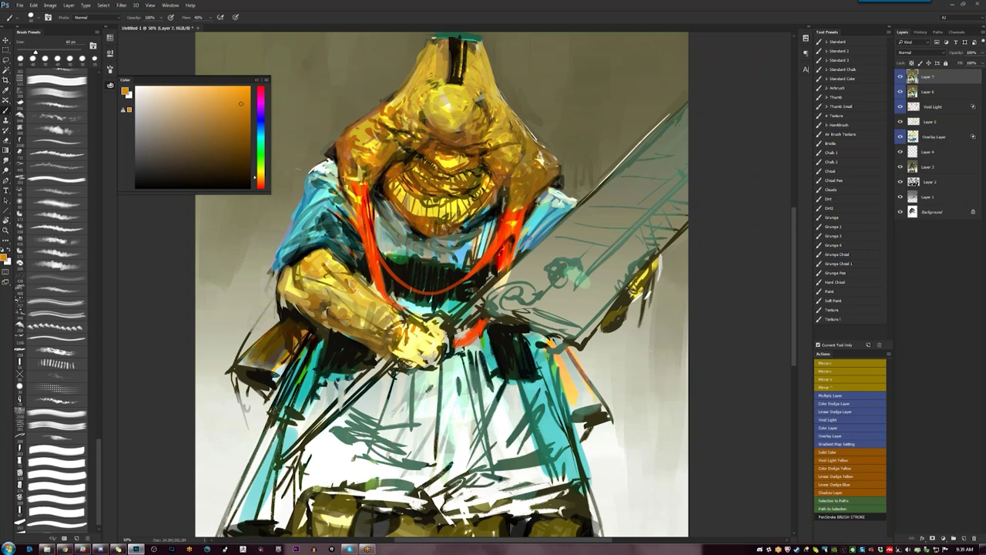
Repaint the gripping fist with sampled pale yellows and dark golds to round its form
{"action": "left_click", "coordinate": [400, 356], "text": "alt"}
{"action": "mouse_move", "coordinate": [400, 356]}
{"action": "left_mouse_down"}
{"action": "mouse_move", "coordinate": [420, 367]}
{"action": "mouse_move", "coordinate": [443, 356]}
{"action": "left_mouse_up"}
{"action": "left_click", "coordinate": [419, 319], "text": "alt"}
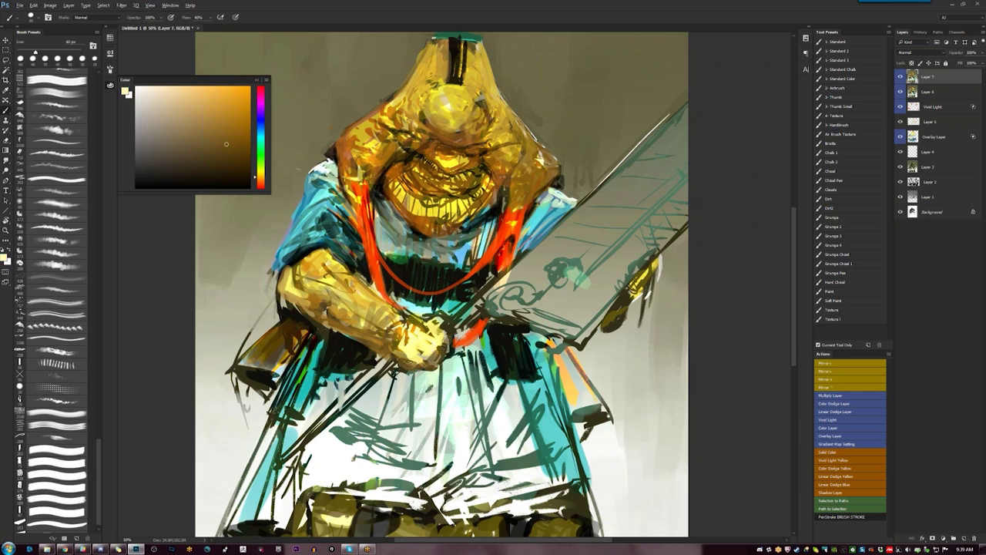
{"action": "left_click", "coordinate": [421, 322], "text": "alt"}
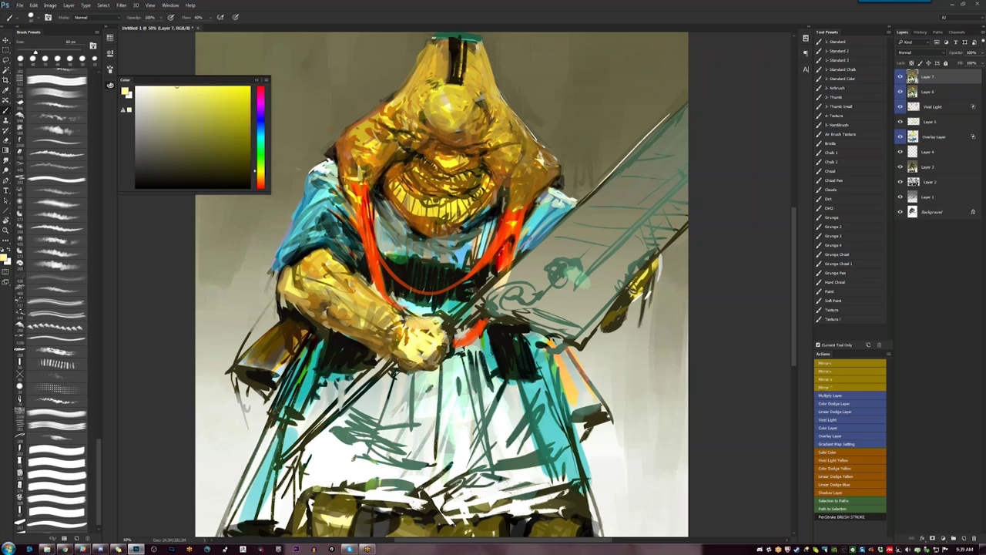
{"action": "mouse_move", "coordinate": [447, 324]}
{"action": "left_mouse_down"}
{"action": "mouse_move", "coordinate": [450, 332]}
{"action": "mouse_move", "coordinate": [411, 344]}
{"action": "mouse_move", "coordinate": [431, 353]}
{"action": "left_mouse_up"}
{"action": "left_click", "coordinate": [397, 333], "text": "alt"}
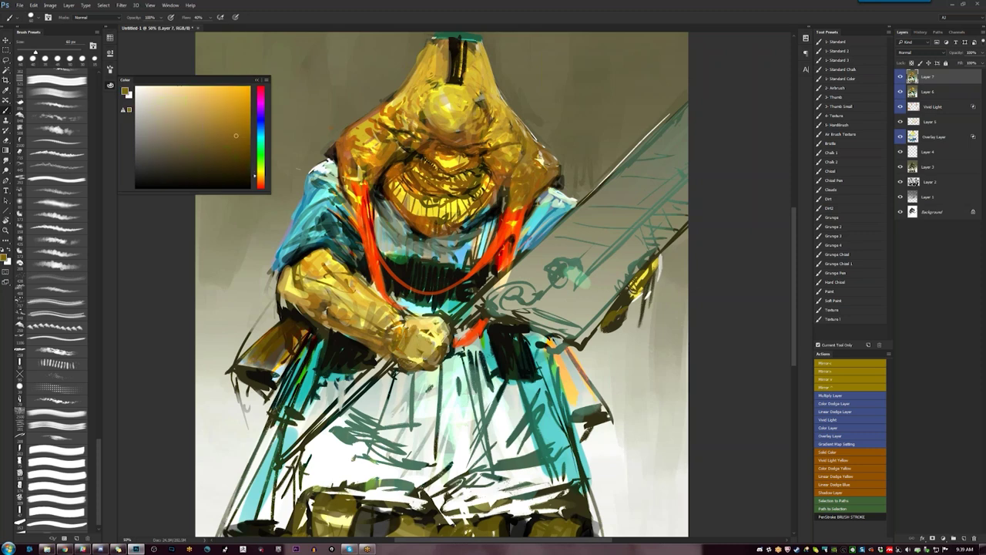
Check the painting mirrored horizontally, mirror it back and restore the default colours
{"action": "key", "text": "z"}
{"action": "key", "text": "ctrl+minus"}
{"action": "key", "text": "ctrl+minus"}
{"action": "key", "text": "ctrl+minus"}
{"action": "key", "text": "ctrl+shift+h"}
{"action": "key", "text": "ctrl+plus"}
{"action": "key", "text": "ctrl+plus"}
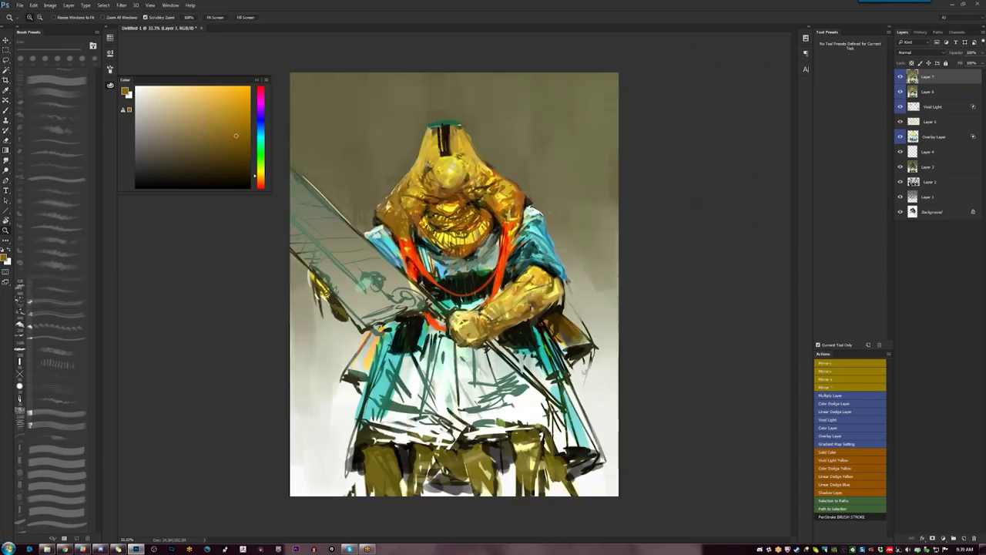
{"action": "key", "text": "b"}
{"action": "key", "text": "d"}
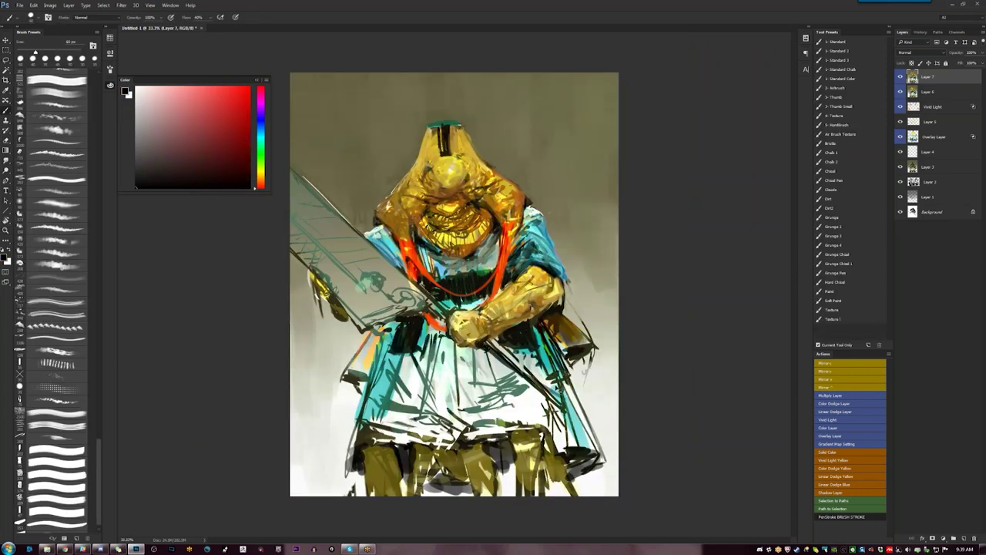
{"action": "key", "text": "F2"}
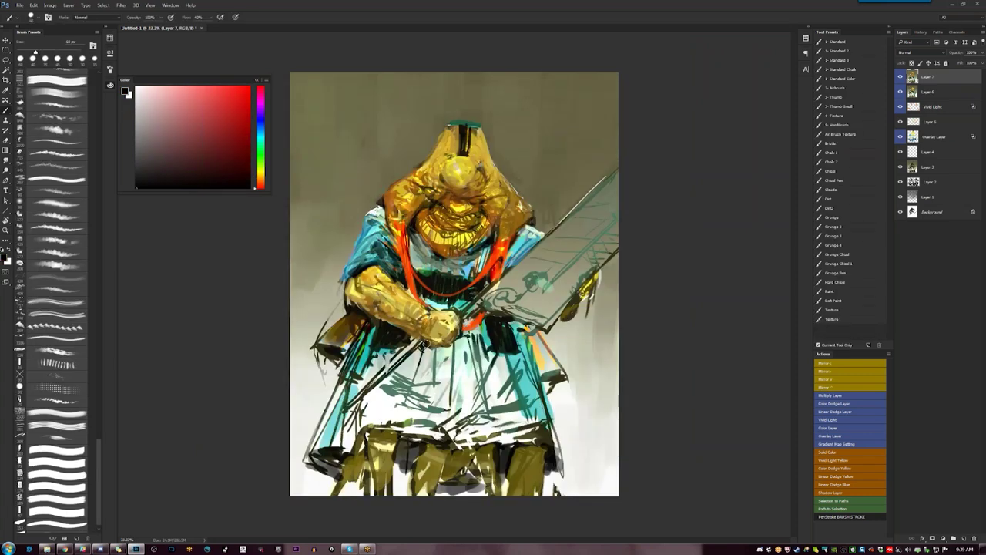
Paint the weapon's shaft solid black on both sides of the fist, then sample a muted olive beside it
{"action": "left_click_drag", "start_coordinate": [425, 343], "coordinate": [344, 415]}
{"action": "left_click_drag", "start_coordinate": [424, 347], "coordinate": [345, 413]}
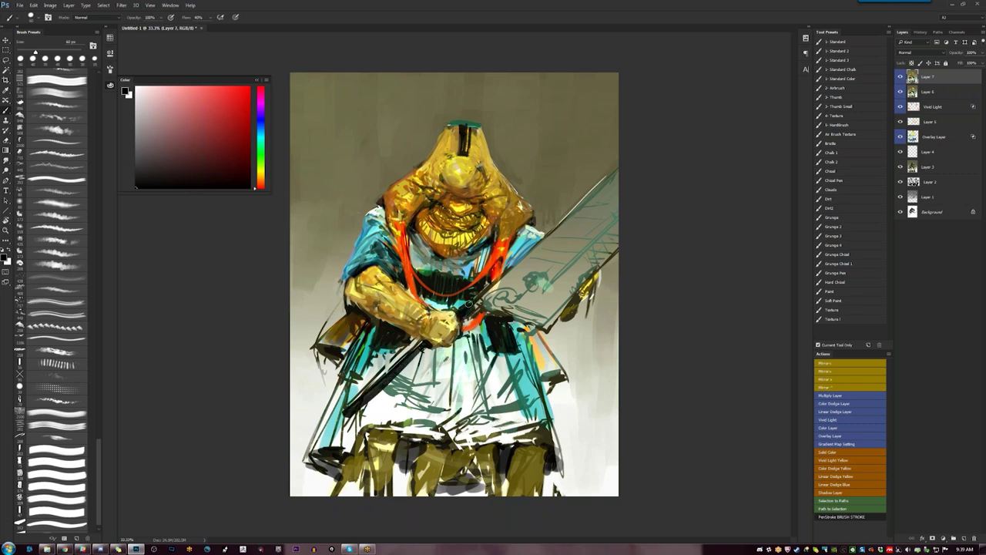
{"action": "left_click", "coordinate": [460, 317], "text": "alt"}
{"action": "left_click", "coordinate": [458, 316], "text": "alt"}
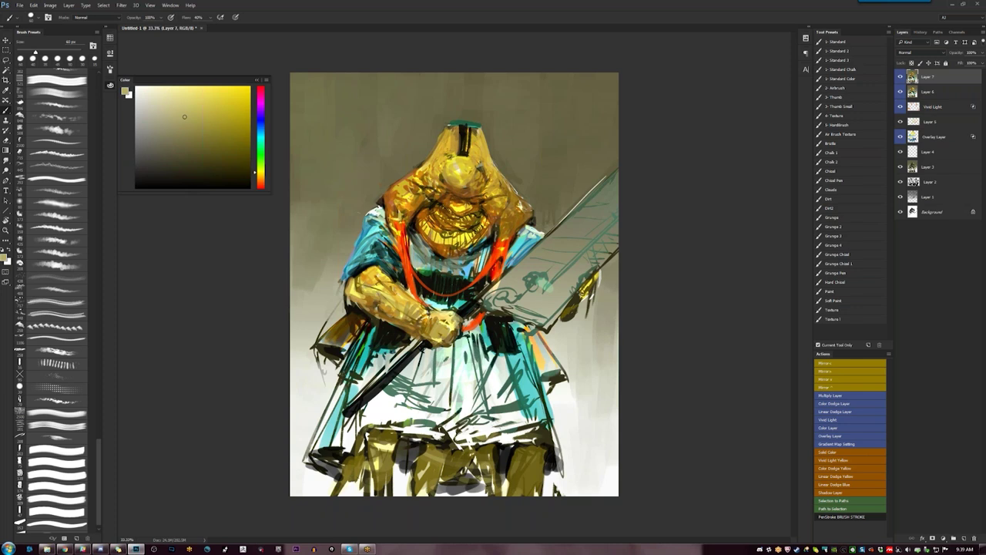
Mirror the canvas horizontally and retouch the blade-side sleeve with sampled teal and near-black
{"action": "key", "text": "ctrl+shift+h"}
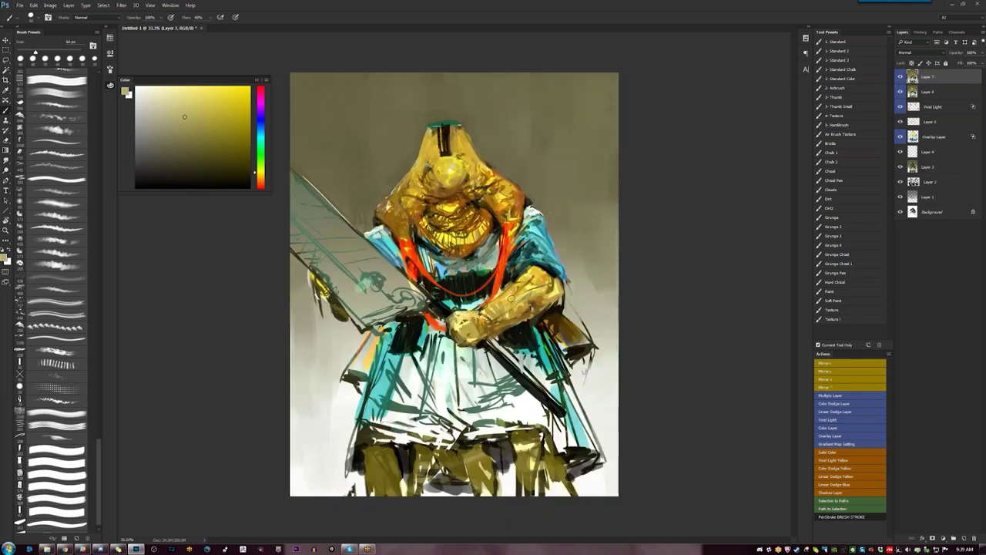
{"action": "left_click", "coordinate": [532, 248], "text": "alt"}
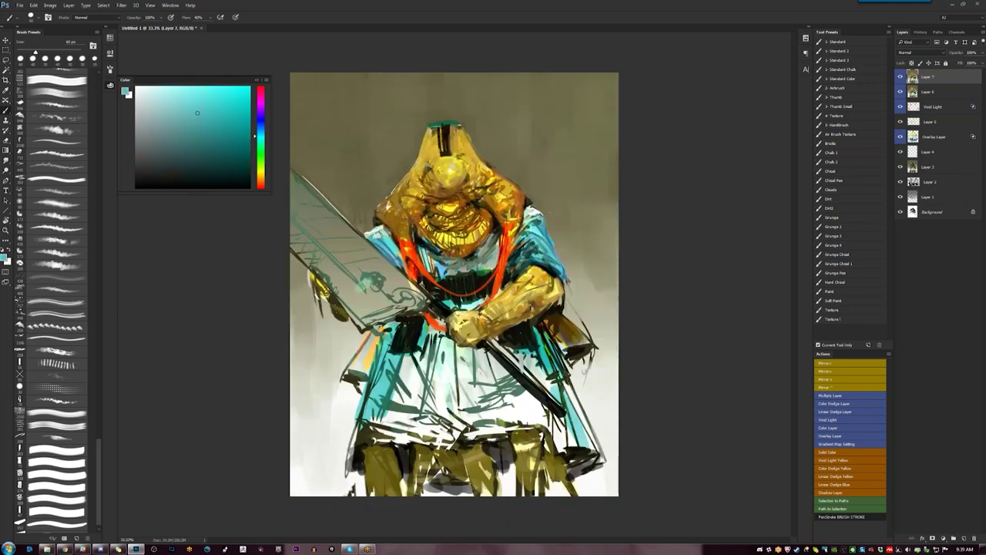
{"action": "left_click", "coordinate": [392, 256], "text": "alt"}
{"action": "mouse_move", "coordinate": [392, 253]}
{"action": "left_mouse_down"}
{"action": "mouse_move", "coordinate": [399, 262]}
{"action": "mouse_move", "coordinate": [381, 245]}
{"action": "mouse_move", "coordinate": [396, 239]}
{"action": "mouse_move", "coordinate": [399, 256]}
{"action": "left_mouse_up"}
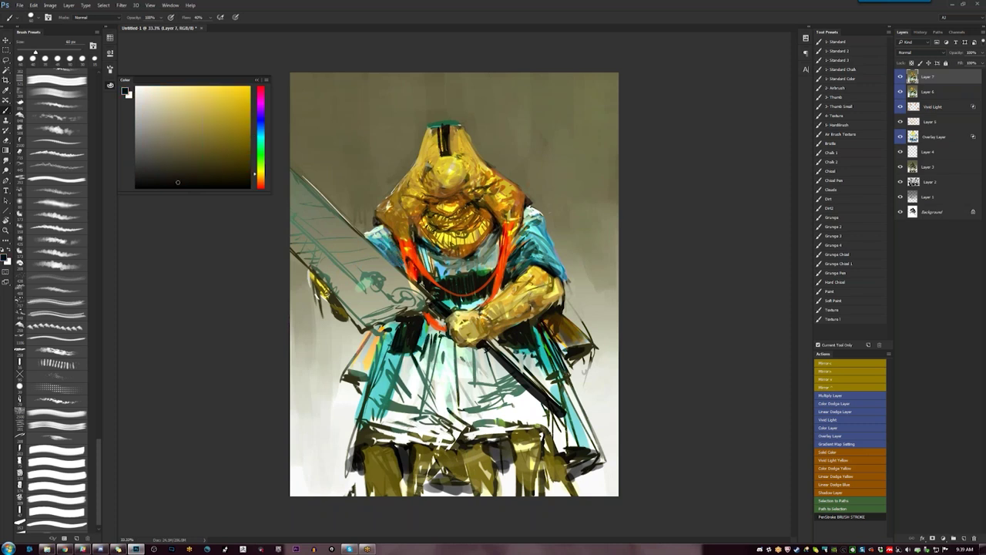
Smooth the hood's blade-side fold above the red strap with sampled browns and light gold, adjusting the brush size
{"action": "left_click", "coordinate": [412, 234], "text": "alt"}
{"action": "left_click", "coordinate": [412, 234], "text": "alt"}
{"action": "left_click_drag", "start_coordinate": [410, 222], "coordinate": [414, 242]}
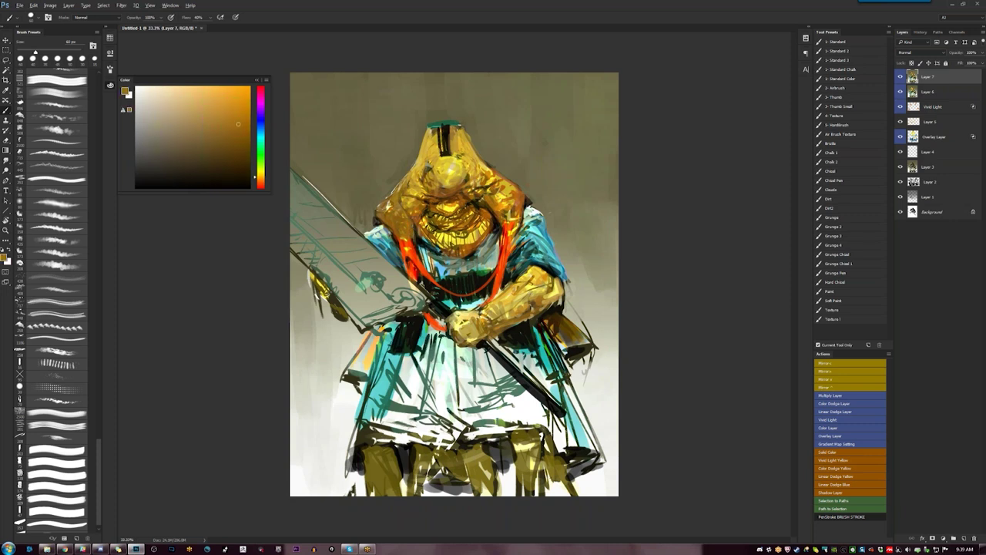
{"action": "left_click", "coordinate": [413, 194], "text": "alt"}
{"action": "key", "text": "bracketright"}
{"action": "key", "text": "bracketright"}
{"action": "key", "text": "bracketright"}
{"action": "key", "text": "bracketright"}
{"action": "key", "text": "bracketright"}
{"action": "key", "text": "bracketleft"}
{"action": "key", "text": "bracketleft"}
{"action": "key", "text": "bracketleft"}
{"action": "key", "text": "bracketleft"}
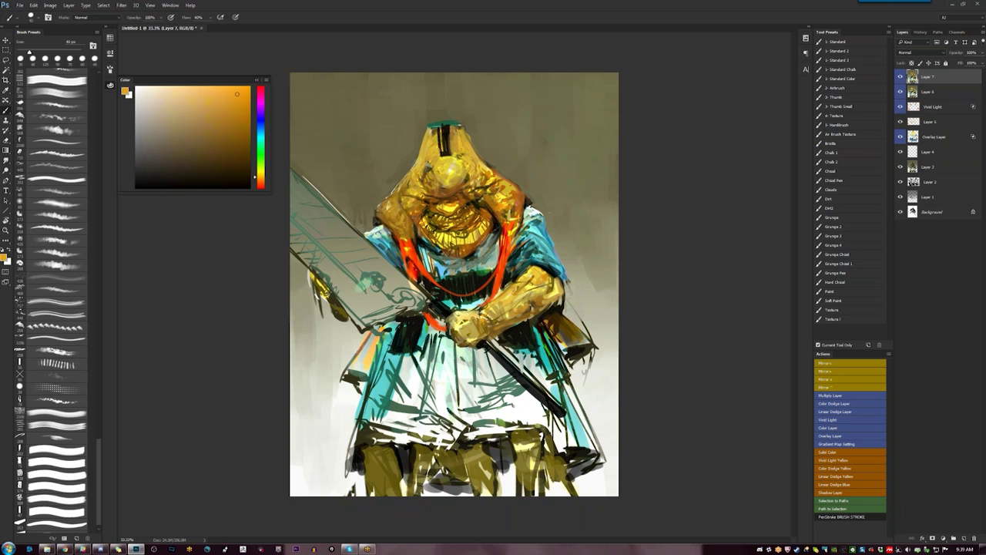
Blend sampled orange-golds into the hood's fold above the blue sleeve with an enlarged brush
{"action": "left_click", "coordinate": [503, 187], "text": "alt"}
{"action": "key", "text": "bracketright"}
{"action": "key", "text": "bracketright"}
{"action": "key", "text": "bracketright"}
{"action": "key", "text": "bracketright"}
{"action": "key", "text": "bracketright"}
{"action": "key", "text": "bracketright"}
{"action": "key", "text": "bracketright"}
{"action": "key", "text": "bracketright"}
{"action": "left_click", "coordinate": [489, 171], "text": "alt"}
{"action": "left_click_drag", "start_coordinate": [513, 204], "coordinate": [514, 213]}
{"action": "key", "text": "bracketleft"}
{"action": "key", "text": "bracketleft"}
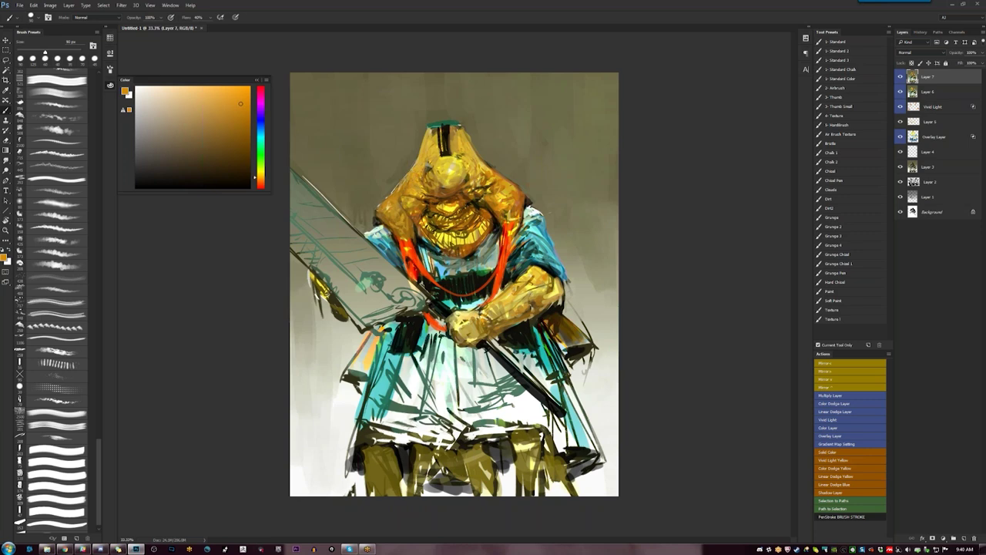
Mirror the canvas back and retouch the upper forearm below the blue sleeve with sampled golds and a smaller brush
{"action": "key", "text": "z"}
{"action": "left_click", "coordinate": [420, 182], "text": "alt"}
{"action": "key", "text": "b"}
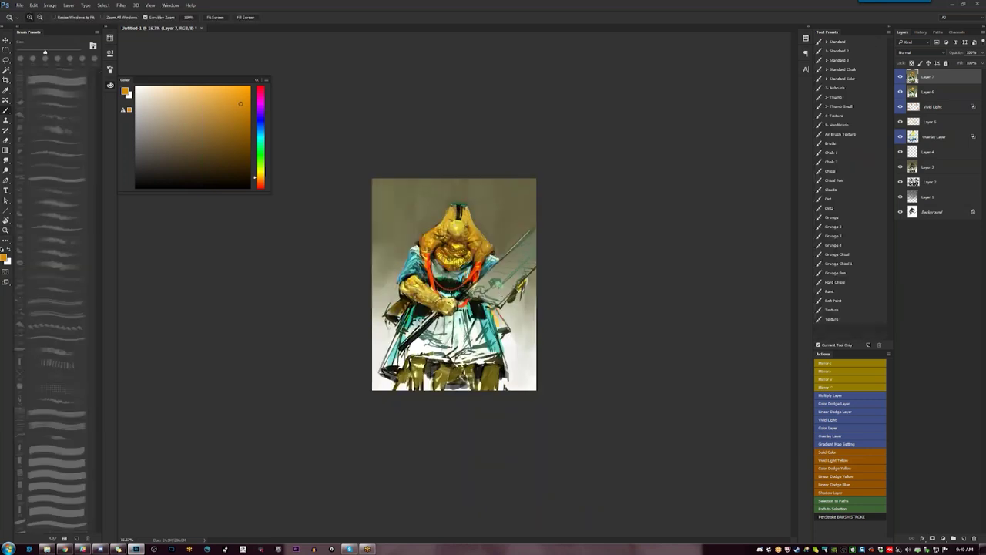
{"action": "key", "text": "ctrl+plus"}
{"action": "left_click", "coordinate": [362, 289], "text": "alt"}
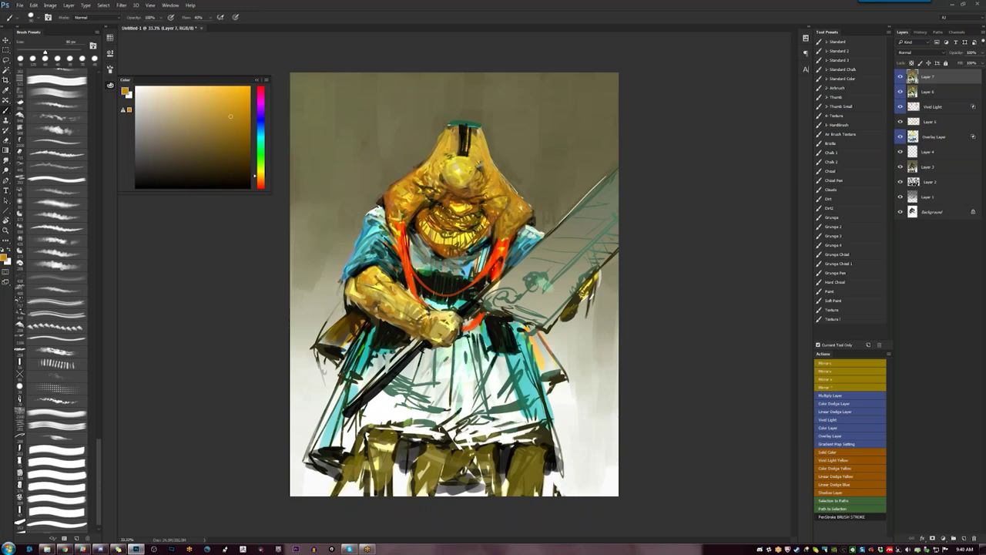
{"action": "key", "text": "z"}
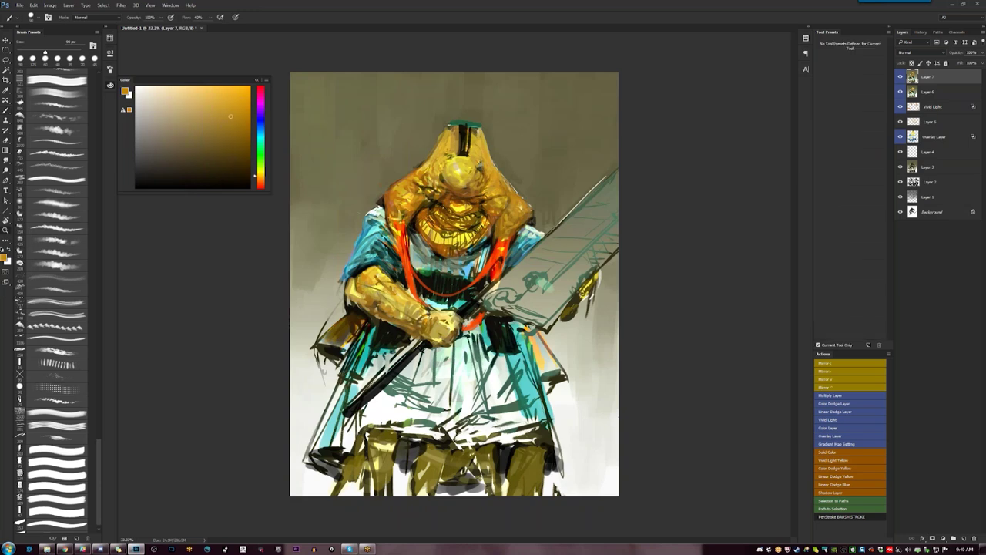
{"action": "left_click", "coordinate": [357, 302]}
{"action": "key", "text": "b"}
{"action": "left_click", "coordinate": [371, 256], "text": "alt"}
{"action": "key", "text": "["}
{"action": "left_click_drag", "start_coordinate": [359, 259], "coordinate": [384, 248]}
{"action": "left_click", "coordinate": [362, 257], "text": "alt"}
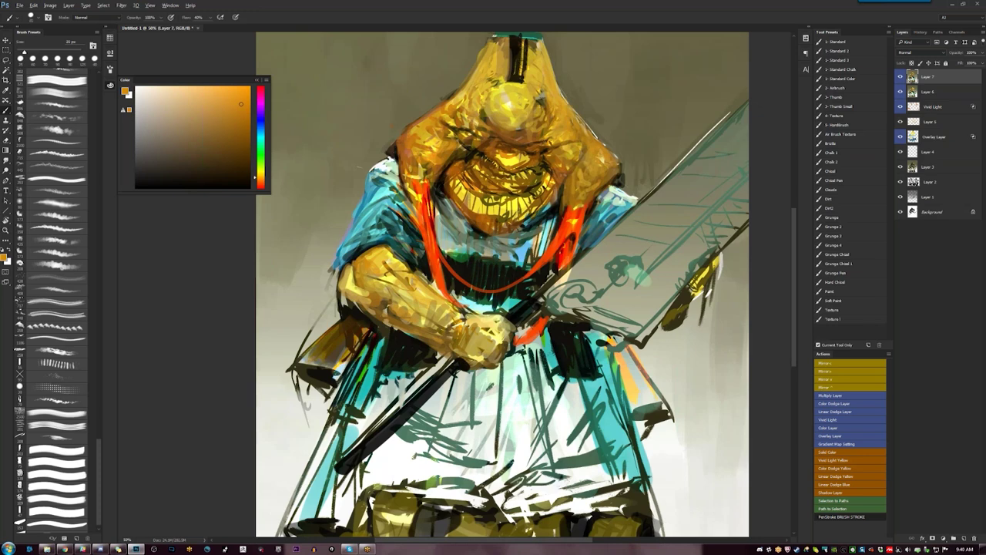
Smooth the forearm's shading from elbow to wrist with sampled golds, enlarging the brush for broader strokes
{"action": "left_click", "coordinate": [359, 281], "text": "alt"}
{"action": "left_click_drag", "start_coordinate": [384, 286], "coordinate": [434, 305]}
{"action": "key", "text": "bracketright"}
{"action": "key", "text": "bracketright"}
{"action": "key", "text": "bracketright"}
{"action": "key", "text": "bracketright"}
{"action": "key", "text": "bracketright"}
{"action": "key", "text": "bracketright"}
{"action": "key", "text": "bracketright"}
{"action": "left_click_drag", "start_coordinate": [358, 288], "coordinate": [389, 323]}
{"action": "left_click", "coordinate": [387, 319], "text": "alt"}
{"action": "left_click", "coordinate": [375, 310], "text": "alt"}
Mirror the canvas horizontally and refine the forearm with golds sampled near the elbow
{"action": "key", "text": "F2"}
{"action": "left_click_drag", "start_coordinate": [578, 324], "coordinate": [431, 329]}
{"action": "left_click", "coordinate": [445, 281], "text": "alt"}
{"action": "left_click", "coordinate": [454, 274], "text": "alt"}
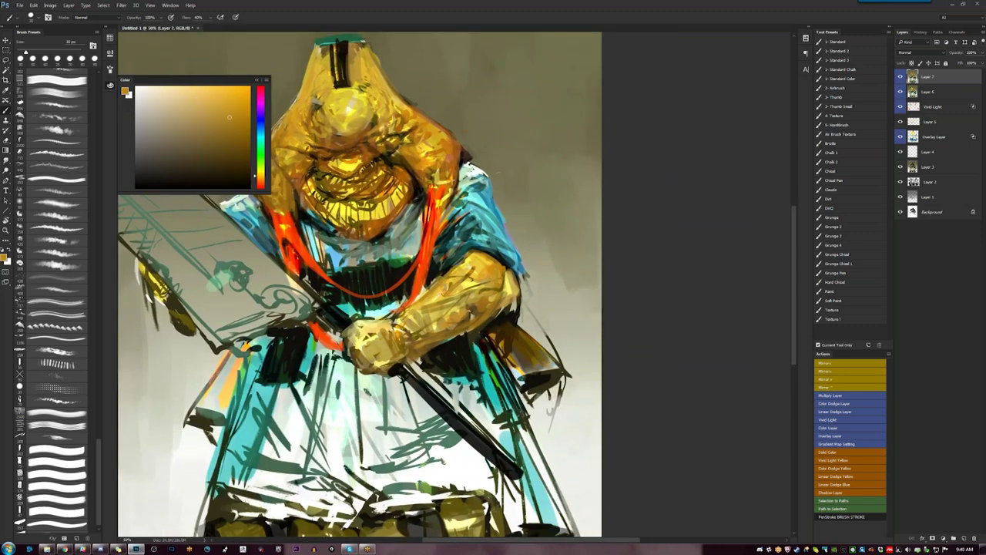
Mirror the canvas back, restore the default colours and add black accents between the chest strap and the fist
{"action": "key", "text": "z"}
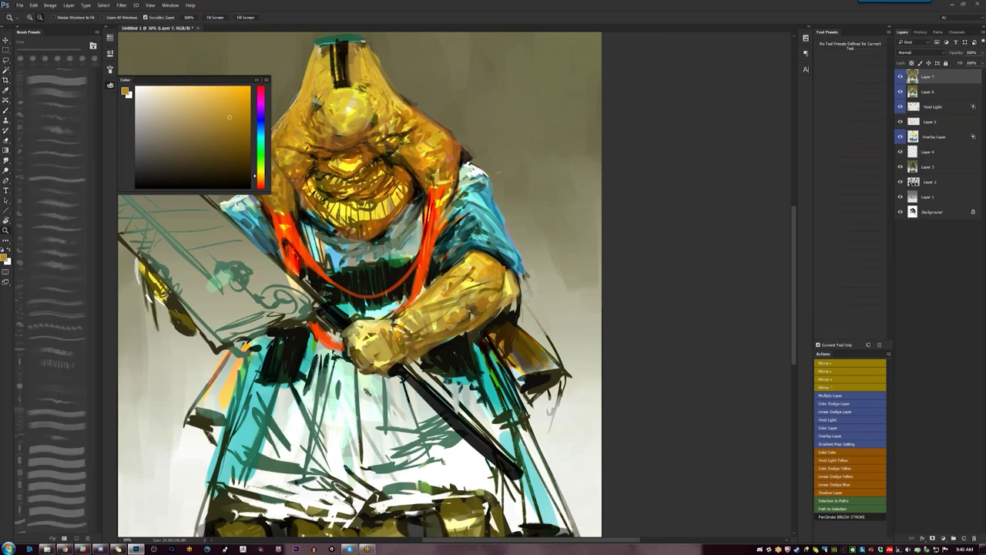
{"action": "key", "text": "ctrl+minus"}
{"action": "key", "text": "F2"}
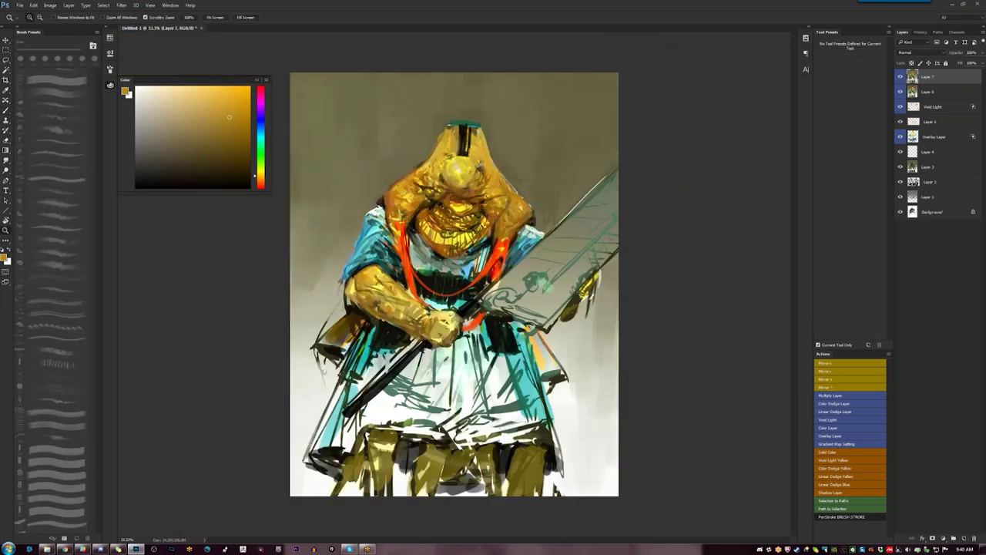
{"action": "key", "text": "b"}
{"action": "key", "text": "d"}
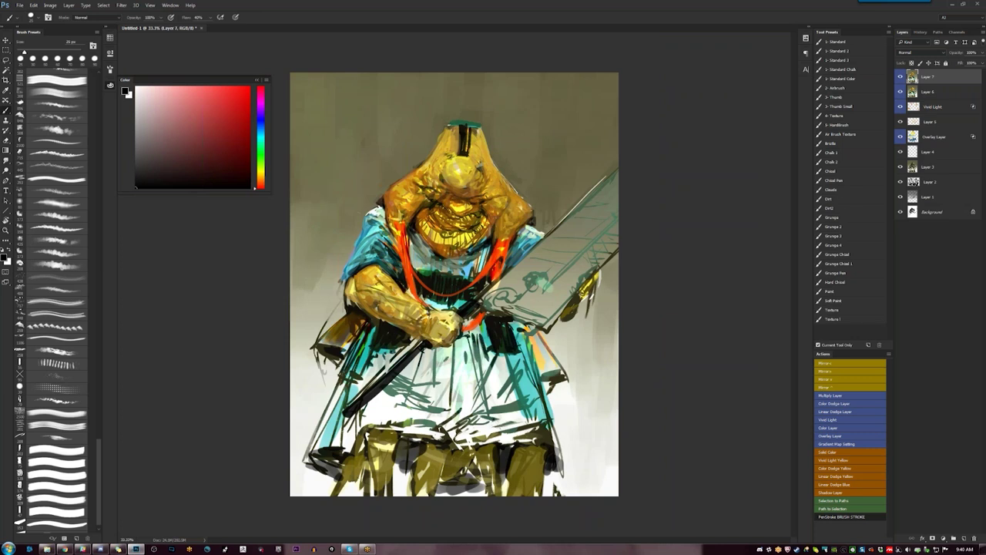
{"action": "left_click_drag", "start_coordinate": [417, 293], "coordinate": [441, 304]}
Sample the chest strap's red, pick a fully saturated red-orange and widen the red band beside the fist
{"action": "left_click", "coordinate": [413, 283], "text": "alt"}
{"action": "left_click", "coordinate": [249, 89]}
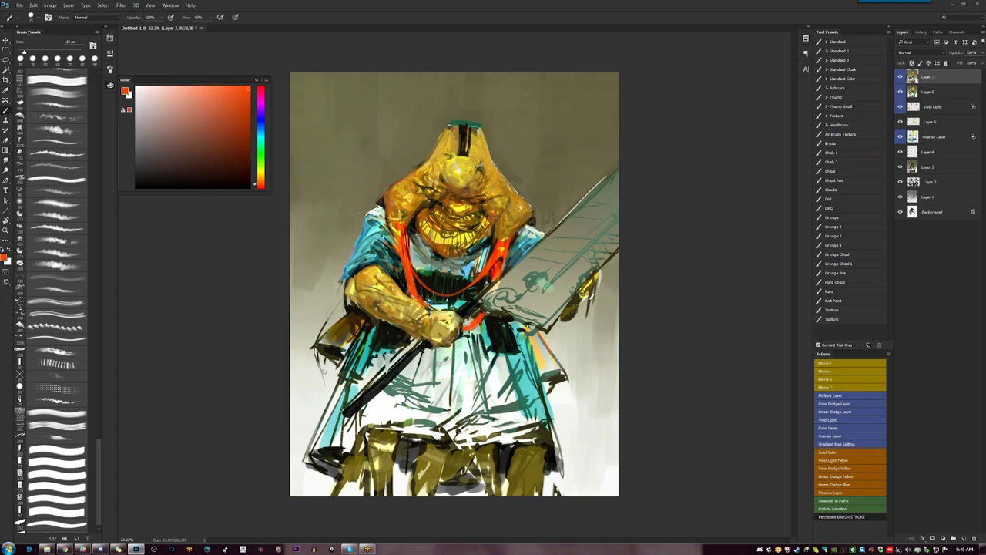
{"action": "key", "text": "z"}
{"action": "left_click", "coordinate": [478, 324]}
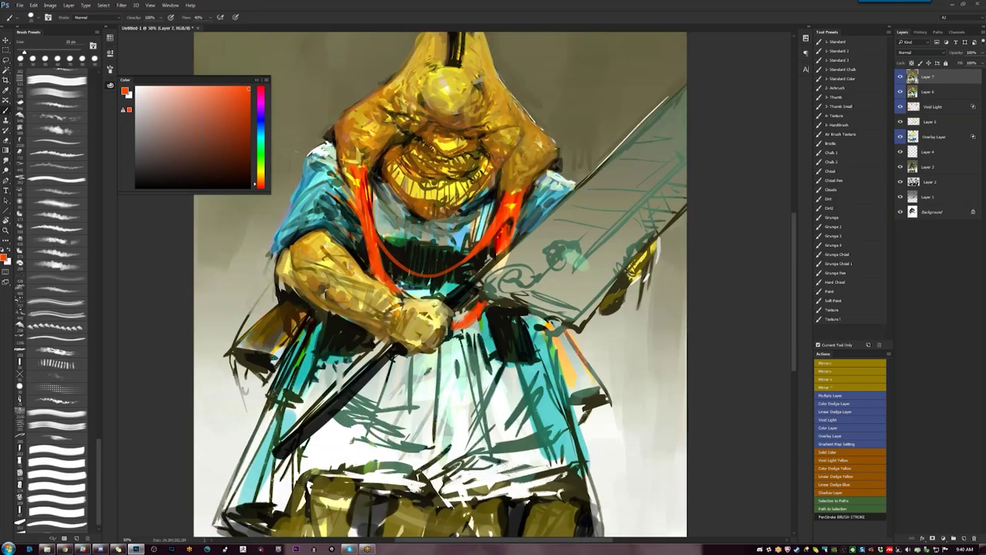
{"action": "mouse_move", "coordinate": [493, 304]}
{"action": "left_mouse_down"}
{"action": "mouse_move", "coordinate": [472, 339]}
{"action": "mouse_move", "coordinate": [447, 349]}
{"action": "mouse_move", "coordinate": [454, 331]}
{"action": "mouse_move", "coordinate": [466, 333]}
{"action": "mouse_move", "coordinate": [492, 308]}
{"action": "left_mouse_up"}
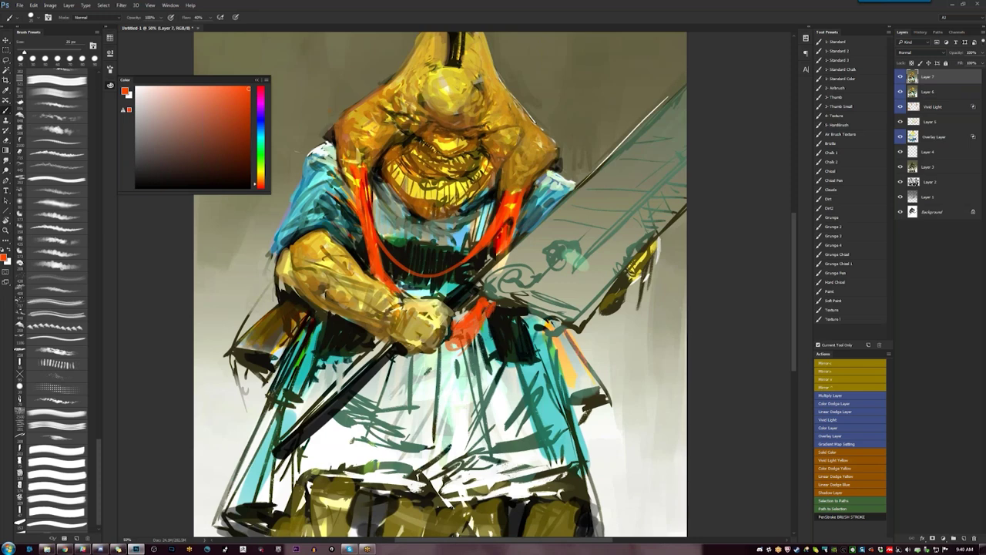
Paint orange into the chest strap's upper end where it meets the hood, and enlarge the brush to 175 px
{"action": "left_click", "coordinate": [486, 308], "text": "alt"}
{"action": "mouse_move", "coordinate": [346, 165]}
{"action": "left_mouse_down"}
{"action": "mouse_move", "coordinate": [346, 182]}
{"action": "mouse_move", "coordinate": [357, 154]}
{"action": "left_mouse_up"}
{"action": "key", "text": "bracketright"}
{"action": "key", "text": "bracketright"}
{"action": "key", "text": "bracketright"}
{"action": "key", "text": "bracketright"}
{"action": "key", "text": "bracketright"}
{"action": "key", "text": "bracketright"}
{"action": "key", "text": "bracketright"}
{"action": "key", "text": "bracketright"}
{"action": "key", "text": "bracketright"}
{"action": "key", "text": "bracketright"}
{"action": "key", "text": "bracketright"}
{"action": "key", "text": "bracketright"}
{"action": "key", "text": "bracketright"}
{"action": "key", "text": "z"}
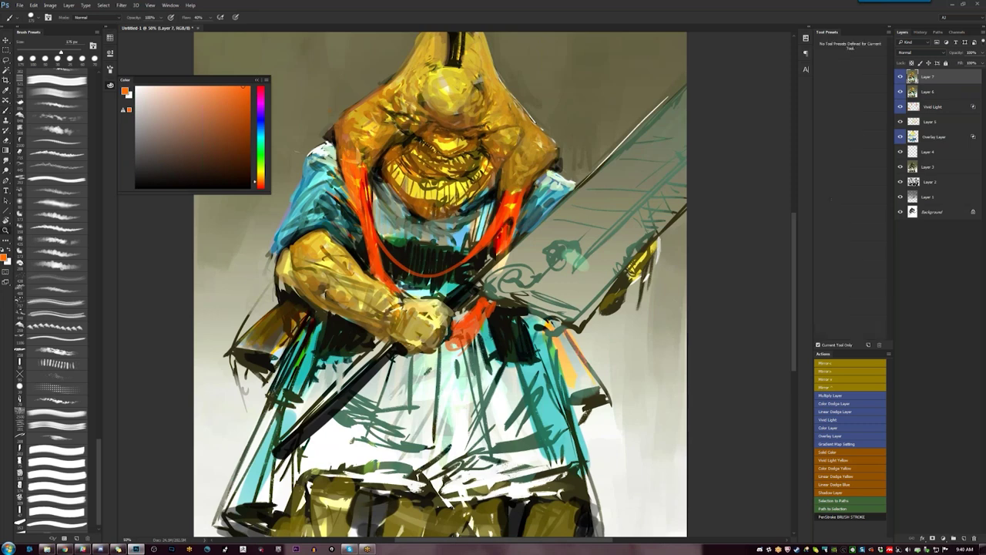
Mirror the canvas horizontally and lighten the skirt's teal side panel with a white stroke
{"action": "left_click", "coordinate": [696, 284], "text": "alt"}
{"action": "left_click", "coordinate": [696, 285], "text": "alt"}
{"action": "key", "text": "F2"}
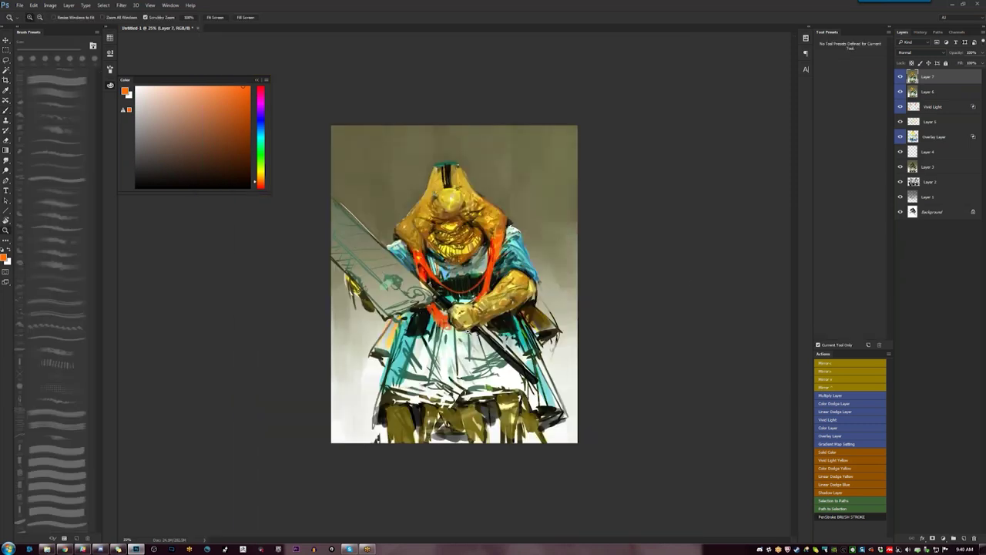
{"action": "key", "text": "b"}
{"action": "key", "text": "x"}
{"action": "left_click_drag", "start_coordinate": [405, 319], "coordinate": [398, 373]}
Reduce the brush size and blend white and sampled pale tones down the lightened skirt panel toward the hem
{"action": "key", "text": "bracketleft"}
{"action": "key", "text": "bracketleft"}
{"action": "key", "text": "bracketleft"}
{"action": "key", "text": "bracketleft"}
{"action": "key", "text": "bracketleft"}
{"action": "left_click_drag", "start_coordinate": [413, 339], "coordinate": [410, 365]}
{"action": "left_click", "coordinate": [410, 354], "text": "alt"}
{"action": "left_click_drag", "start_coordinate": [404, 319], "coordinate": [399, 343]}
{"action": "left_click_drag", "start_coordinate": [390, 379], "coordinate": [404, 373]}
{"action": "left_click", "coordinate": [403, 374], "text": "alt"}
Select the 1- Standard 3 brush preset, sample a dark olive from the far hand, broaden its shadow side and shrink the brush
{"action": "left_click", "coordinate": [844, 62]}
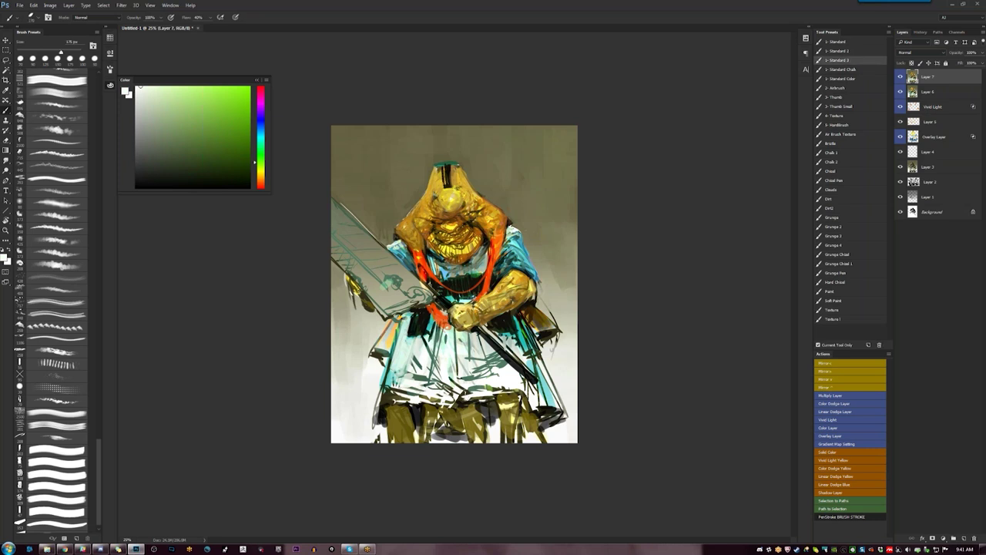
{"action": "left_click", "coordinate": [367, 297], "text": "alt"}
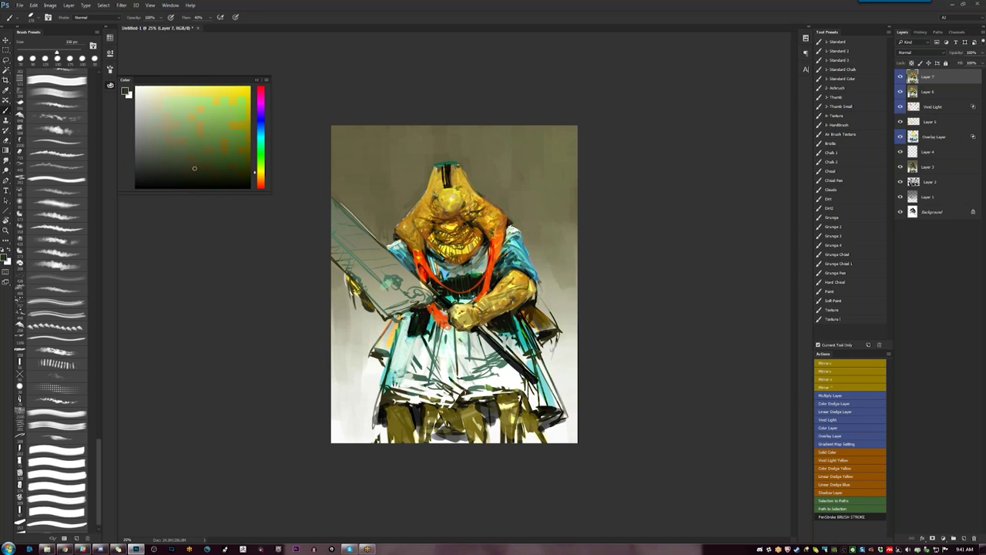
{"action": "mouse_move", "coordinate": [358, 299]}
{"action": "left_mouse_down"}
{"action": "mouse_move", "coordinate": [373, 323]}
{"action": "mouse_move", "coordinate": [383, 320]}
{"action": "mouse_move", "coordinate": [368, 311]}
{"action": "mouse_move", "coordinate": [390, 324]}
{"action": "mouse_move", "coordinate": [382, 327]}
{"action": "left_mouse_up"}
{"action": "key", "text": "bracketleft"}
{"action": "key", "text": "bracketleft"}
{"action": "key", "text": "bracketleft"}
{"action": "key", "text": "bracketleft"}
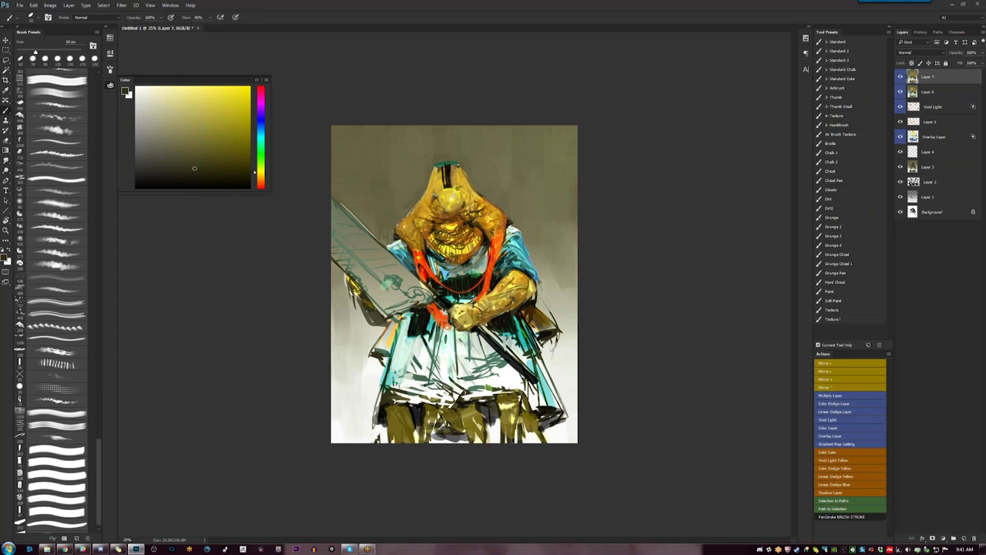
Mirror the canvas back, sample the far hand's yellow and brighten its tip below the blade
{"action": "key", "text": "ctrl+shift+h"}
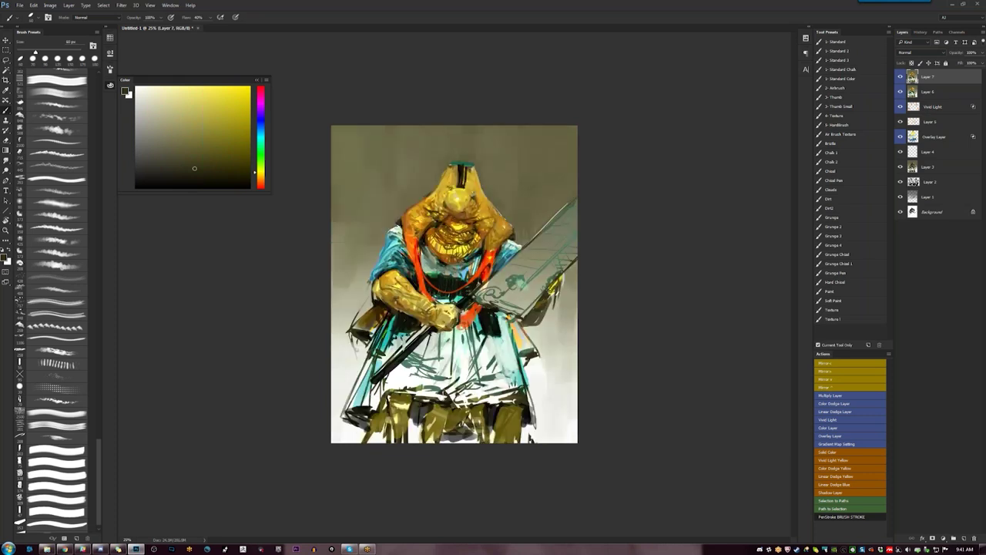
{"action": "left_click", "coordinate": [553, 288], "text": "alt"}
{"action": "left_click_drag", "start_coordinate": [562, 274], "coordinate": [548, 288]}
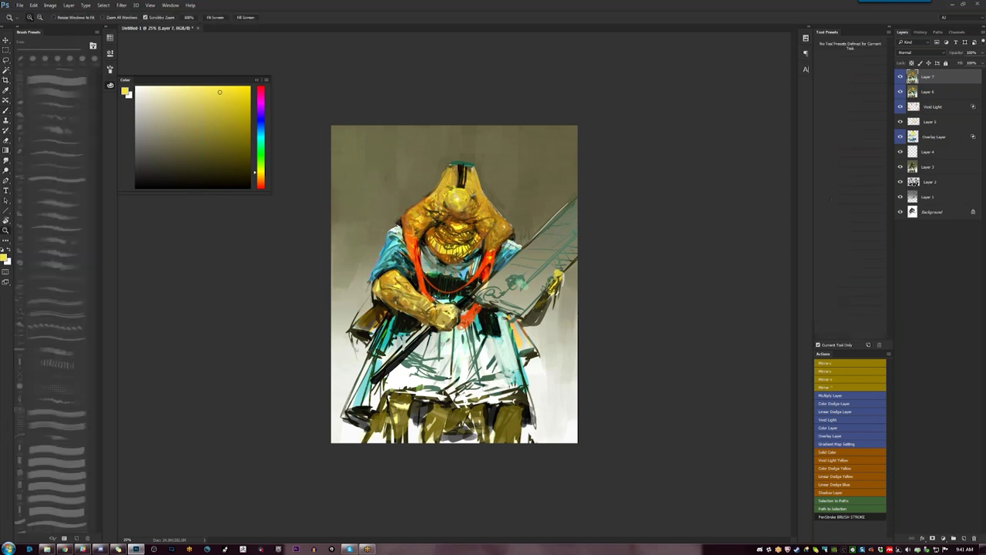
Refine the fist with sampled yellow and paint a pale yellow finger over the red band beside it
{"action": "key", "text": "ctrl+plus"}
{"action": "mouse_move", "coordinate": [441, 330]}
{"action": "left_mouse_down"}
{"action": "mouse_move", "coordinate": [418, 332]}
{"action": "mouse_move", "coordinate": [411, 320]}
{"action": "left_mouse_up"}
{"action": "left_click", "coordinate": [431, 319], "text": "alt"}
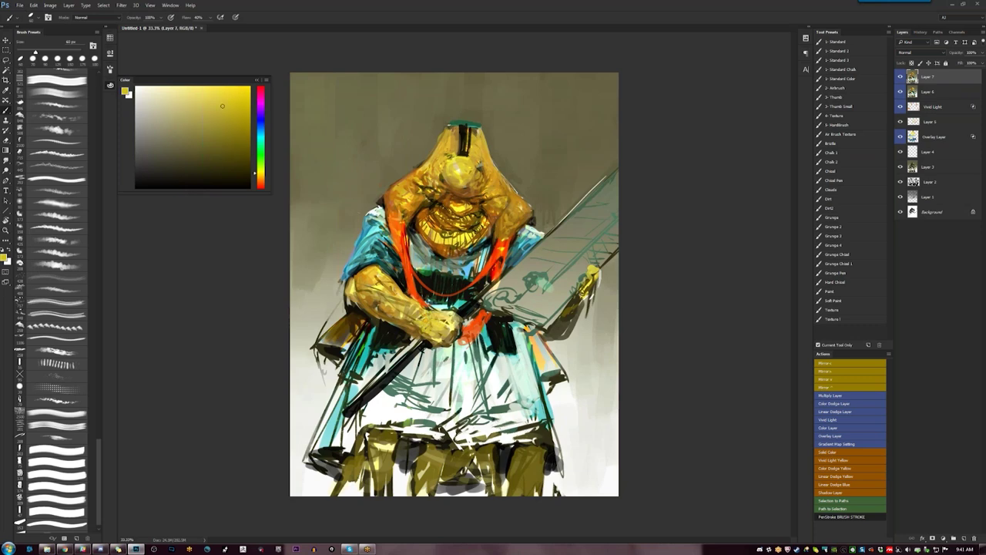
{"action": "key", "text": "z"}
{"action": "left_click", "coordinate": [464, 314], "text": "alt"}
{"action": "left_click", "coordinate": [464, 314]}
{"action": "left_click", "coordinate": [463, 313]}
{"action": "key", "text": "b"}
{"action": "left_click", "coordinate": [462, 315], "text": "alt"}
{"action": "mouse_move", "coordinate": [458, 316]}
{"action": "left_mouse_down"}
{"action": "mouse_move", "coordinate": [468, 321]}
{"action": "mouse_move", "coordinate": [460, 322]}
{"action": "left_mouse_up"}
Sample golds across the fist and repaint the knuckles along its upper side
{"action": "left_click", "coordinate": [447, 311], "text": "alt"}
{"action": "left_click", "coordinate": [449, 311], "text": "alt"}
{"action": "key", "text": "d"}
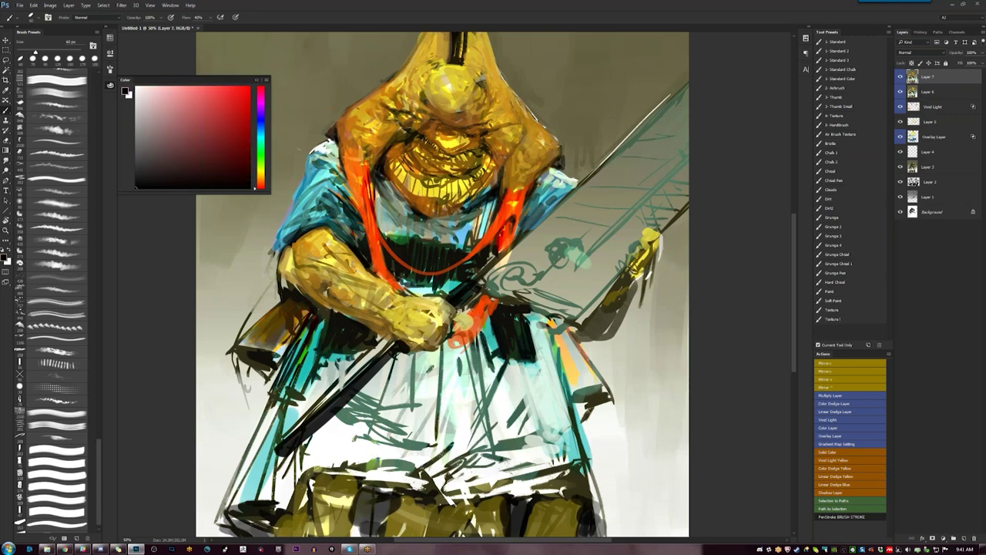
{"action": "left_click", "coordinate": [436, 299], "text": "alt"}
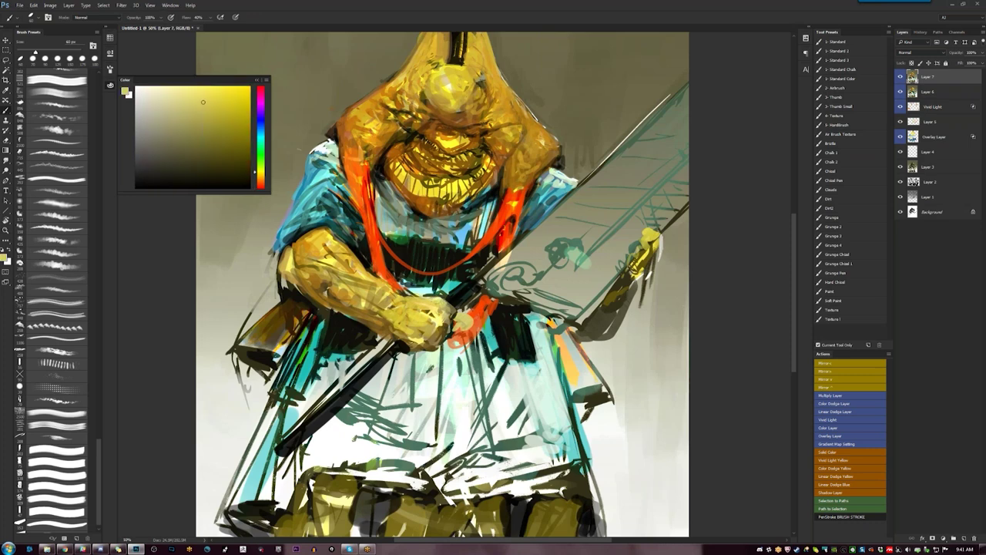
{"action": "left_click", "coordinate": [444, 304], "text": "alt"}
{"action": "left_click", "coordinate": [416, 324], "text": "alt"}
{"action": "left_click", "coordinate": [421, 322], "text": "alt"}
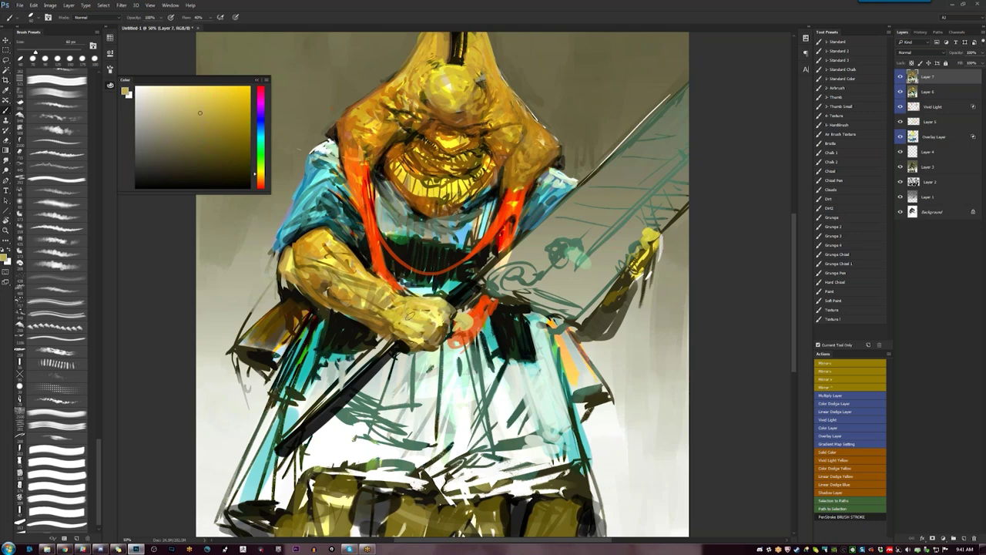
{"action": "left_click_drag", "start_coordinate": [422, 314], "coordinate": [438, 313]}
Sample a darker gold, shade the underside of the fist and reduce the brush to 40 px
{"action": "left_click", "coordinate": [427, 336], "text": "alt"}
{"action": "left_click", "coordinate": [427, 334], "text": "alt"}
{"action": "left_click_drag", "start_coordinate": [425, 335], "coordinate": [423, 346]}
{"action": "key", "text": "["}
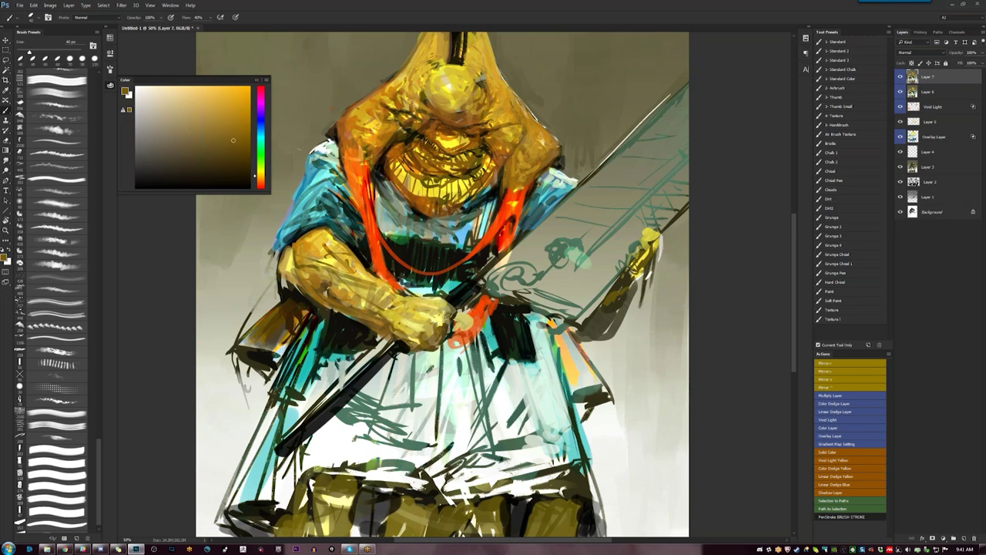
Restore the default colours and add thin black accents between the fingers and beneath the wrist
{"action": "left_click", "coordinate": [446, 316], "text": "alt"}
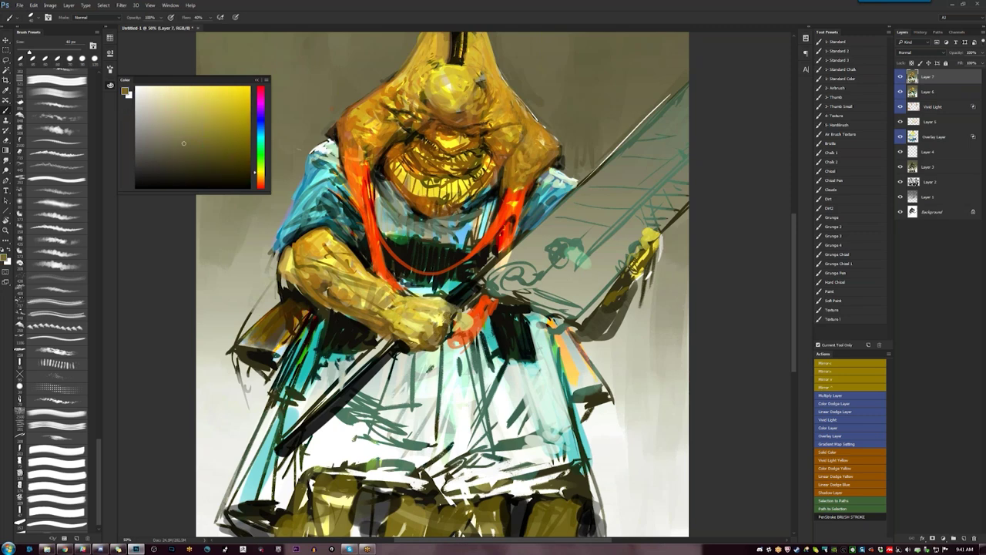
{"action": "key", "text": "d"}
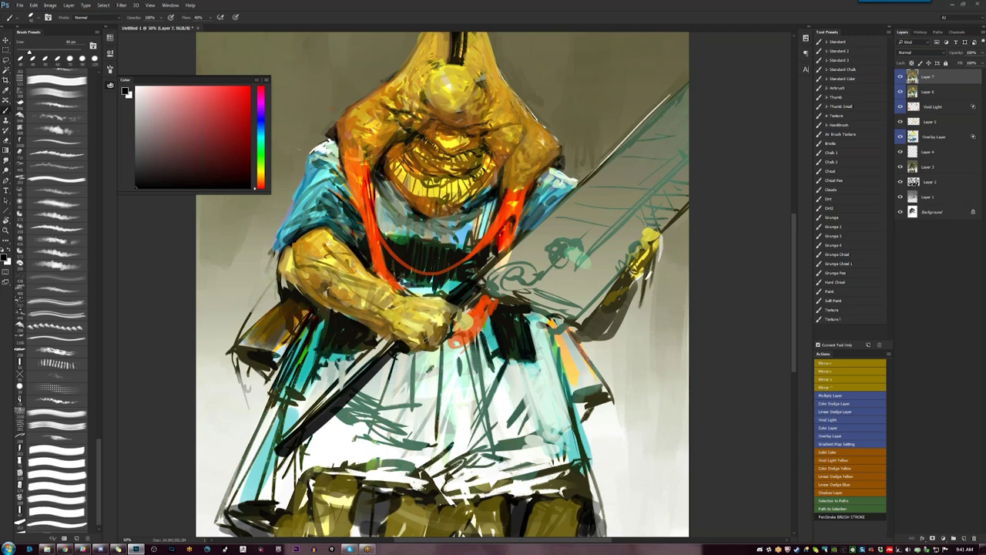
{"action": "left_click_drag", "start_coordinate": [439, 328], "coordinate": [436, 347]}
{"action": "left_click", "coordinate": [405, 342], "text": "alt"}
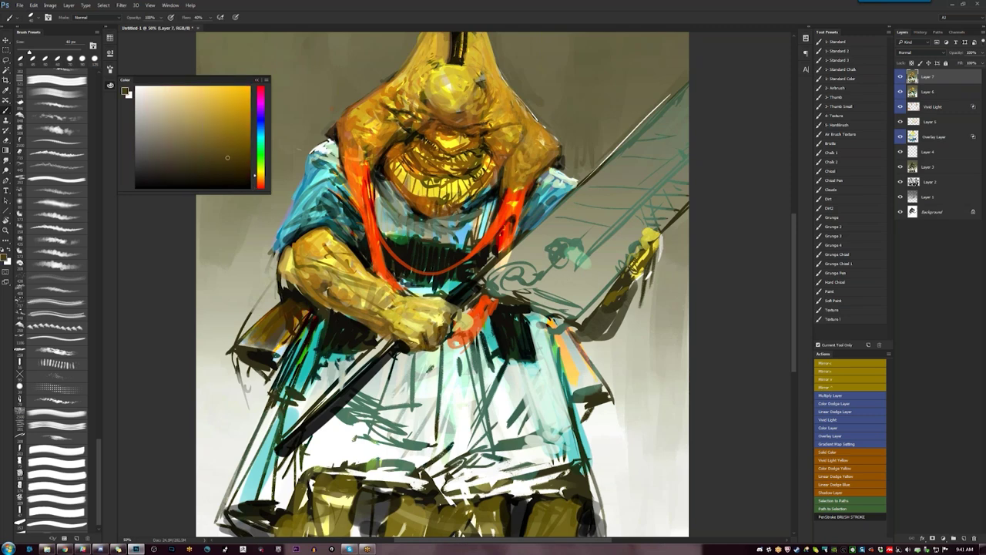
{"action": "key", "text": "d"}
{"action": "left_click_drag", "start_coordinate": [376, 335], "coordinate": [385, 338]}
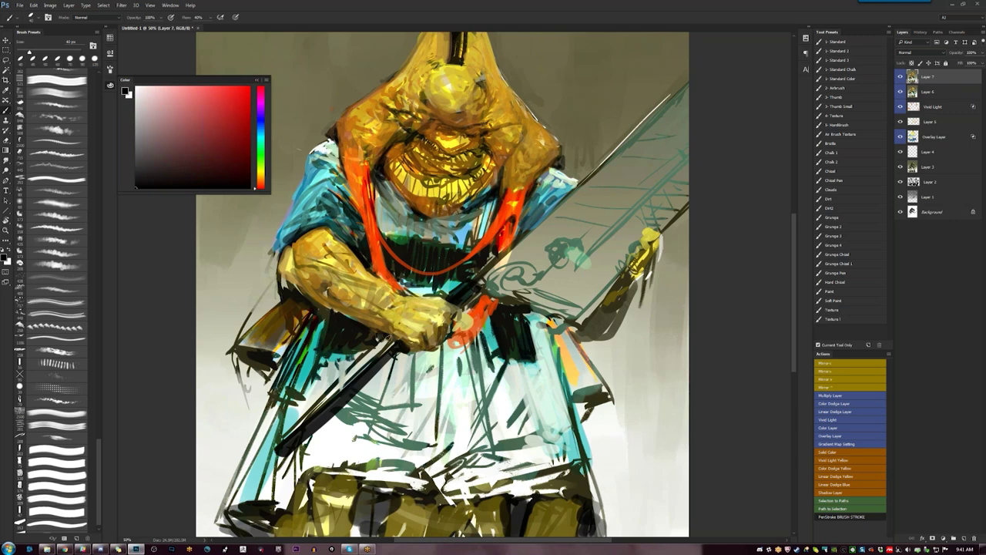
Mirror the canvas, sample pale yellow from the fist, add light strokes toward the wrist and enlarge the brush to 70 px
{"action": "key", "text": "z"}
{"action": "left_click", "coordinate": [467, 331], "text": "alt"}
{"action": "left_click", "coordinate": [467, 330], "text": "alt"}
{"action": "left_click", "coordinate": [467, 331], "text": "alt"}
{"action": "key", "text": "F2"}
{"action": "left_click", "coordinate": [467, 331]}
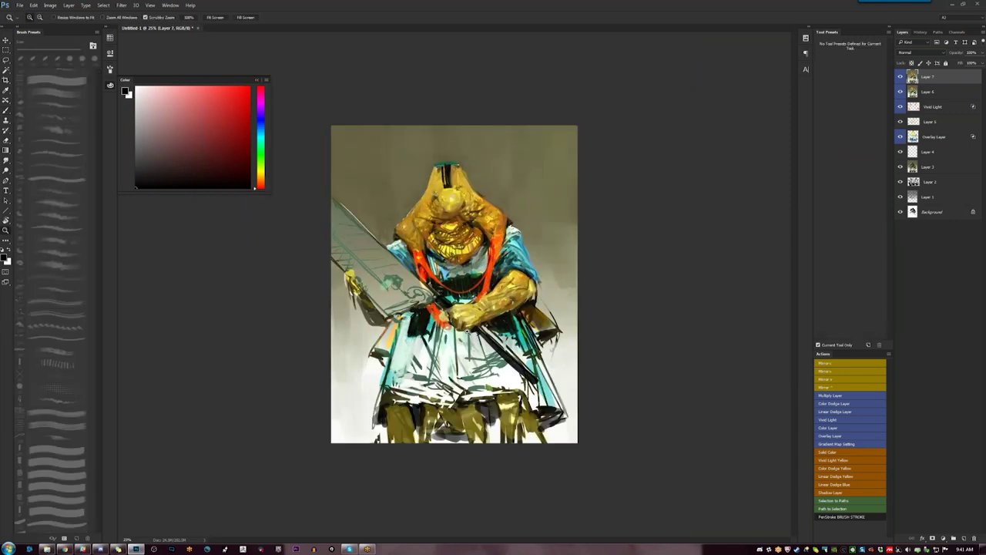
{"action": "left_click", "coordinate": [467, 331]}
{"action": "key", "text": "b"}
{"action": "left_click", "coordinate": [467, 330], "text": "alt"}
{"action": "left_click", "coordinate": [467, 336], "text": "alt"}
{"action": "left_click", "coordinate": [472, 331], "text": "alt"}
{"action": "key", "text": "]"}
{"action": "left_click_drag", "start_coordinate": [471, 338], "coordinate": [492, 328]}
{"action": "key", "text": "bracketright"}
{"action": "key", "text": "bracketright"}
{"action": "key", "text": "bracketright"}
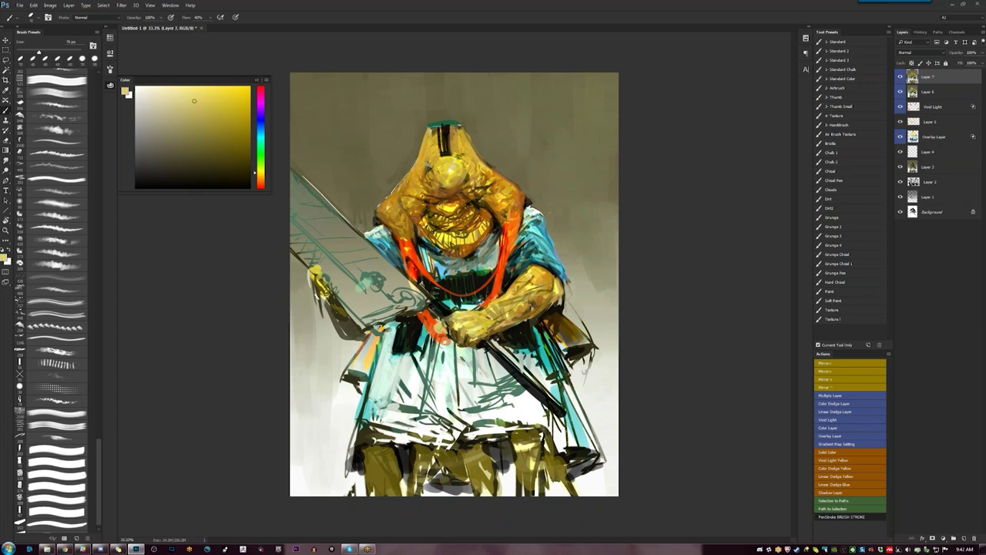
Sample golds around the hood's round bulge and repaint its surface and edges for a smoother form
{"action": "left_click", "coordinate": [388, 195], "text": "alt"}
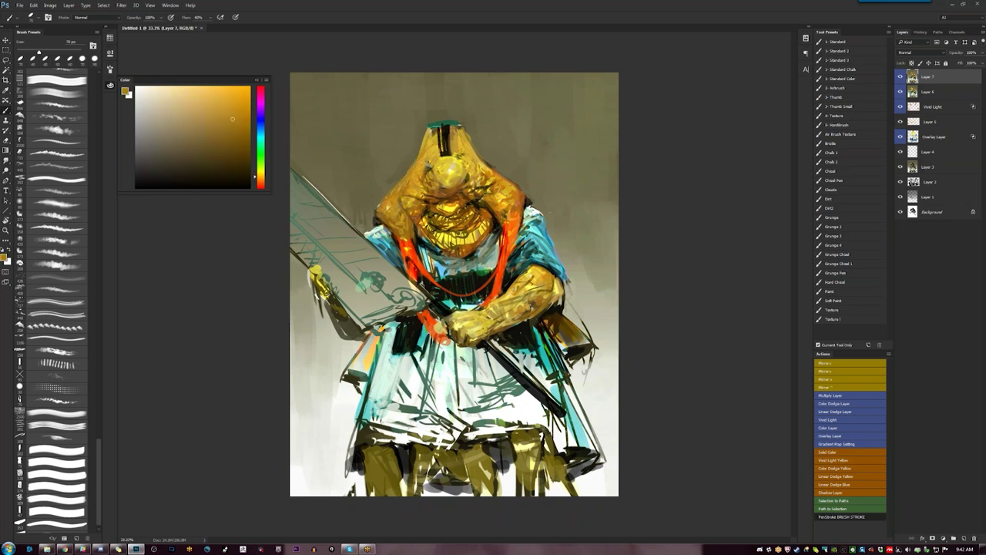
{"action": "left_click", "coordinate": [469, 160], "text": "alt"}
{"action": "left_click_drag", "start_coordinate": [469, 159], "coordinate": [464, 166]}
{"action": "left_click", "coordinate": [465, 165], "text": "alt"}
{"action": "left_click", "coordinate": [440, 187], "text": "alt"}
{"action": "left_click", "coordinate": [442, 185], "text": "alt"}
{"action": "left_click", "coordinate": [442, 185], "text": "alt"}
{"action": "left_click", "coordinate": [443, 185], "text": "alt"}
{"action": "left_click", "coordinate": [460, 181], "text": "alt"}
{"action": "left_click", "coordinate": [450, 170], "text": "alt"}
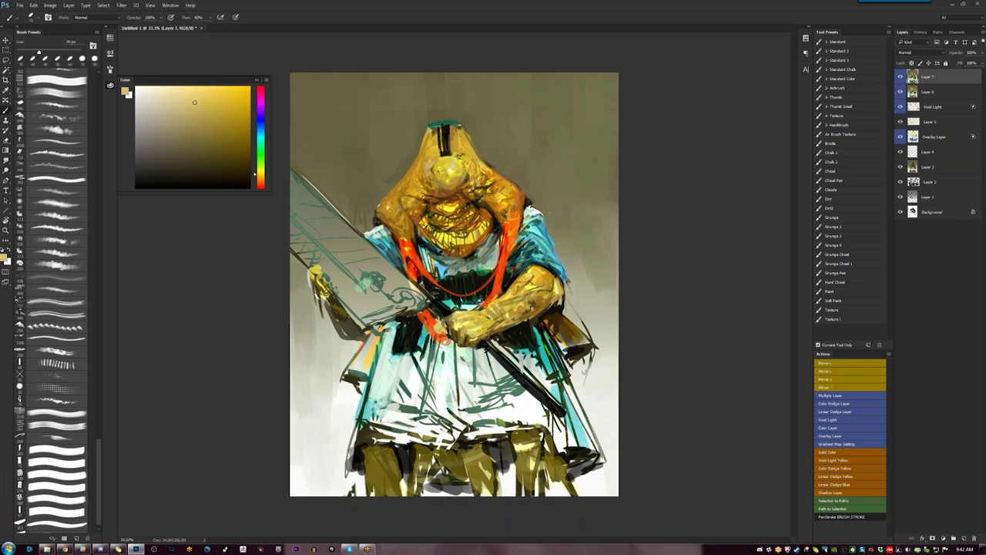
{"action": "left_click", "coordinate": [428, 170], "text": "alt"}
{"action": "left_click", "coordinate": [430, 159], "text": "alt"}
{"action": "left_click", "coordinate": [461, 163], "text": "alt"}
Check the mirrored view, reduce the brush to 30 px, refine the bulge's lower edge with sampled golds and restore the default colours
{"action": "key", "text": "F2"}
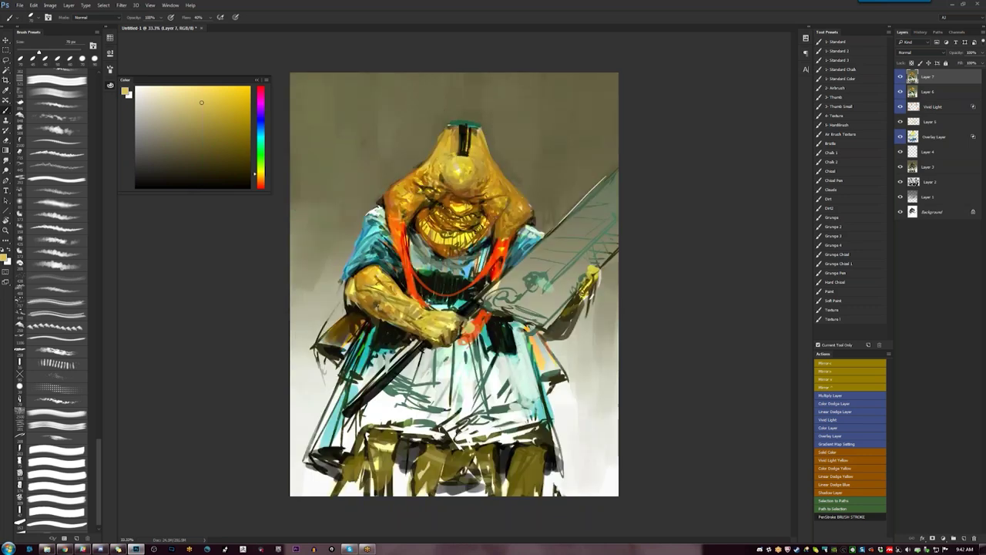
{"action": "key", "text": "F1"}
{"action": "key", "text": "d"}
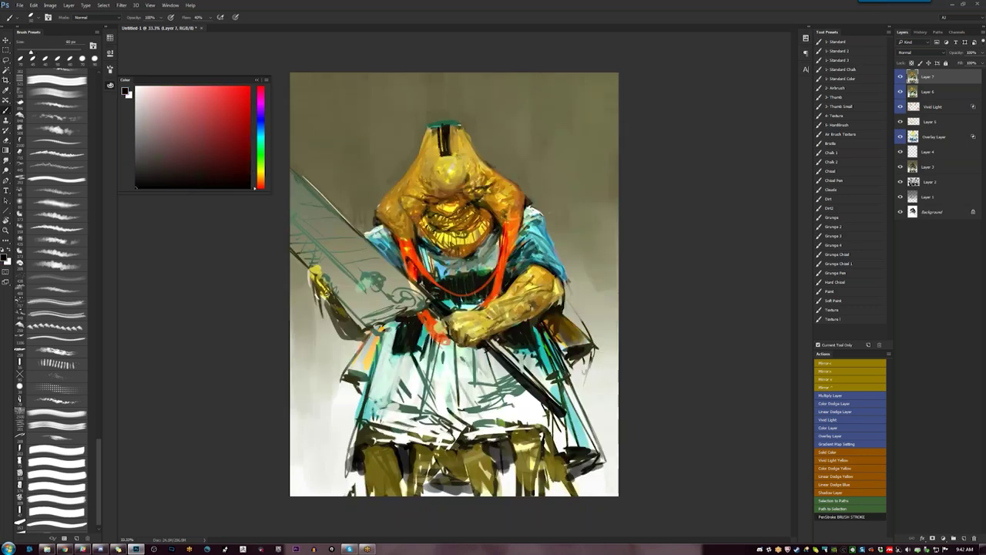
{"action": "left_click", "coordinate": [470, 174], "text": "alt"}
{"action": "left_click", "coordinate": [470, 173], "text": "alt"}
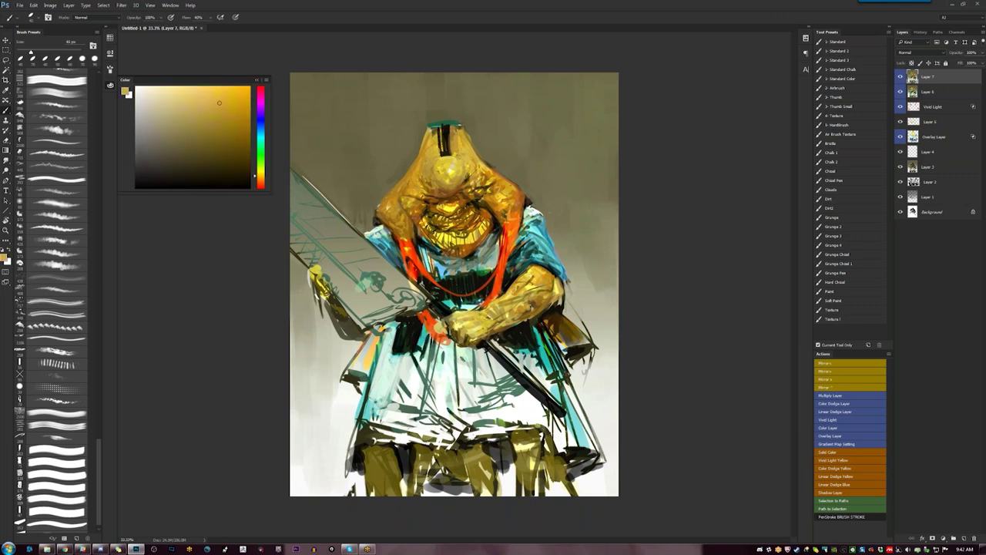
{"action": "key", "text": "["}
{"action": "left_click", "coordinate": [454, 169], "text": "alt"}
{"action": "left_click_drag", "start_coordinate": [466, 181], "coordinate": [422, 193]}
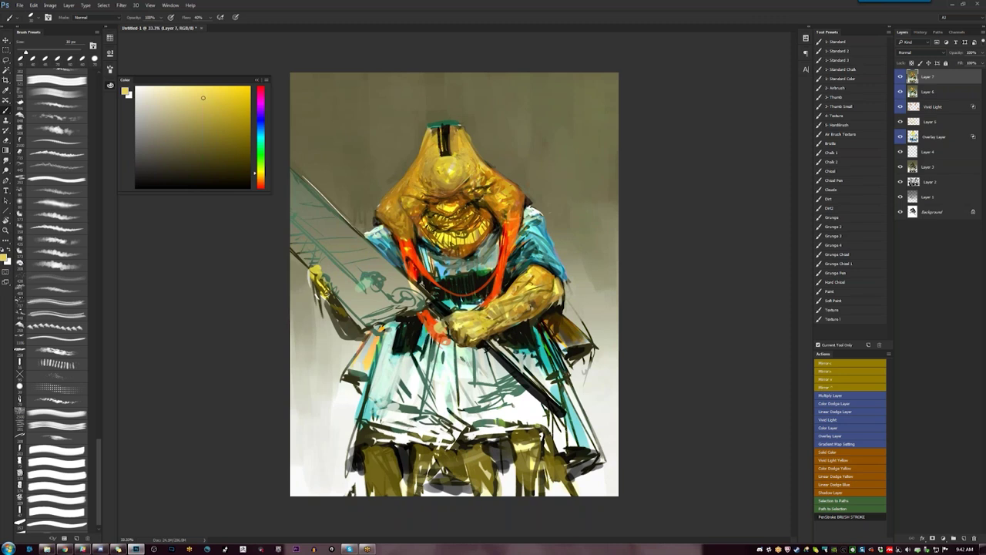
{"action": "key", "text": "d"}
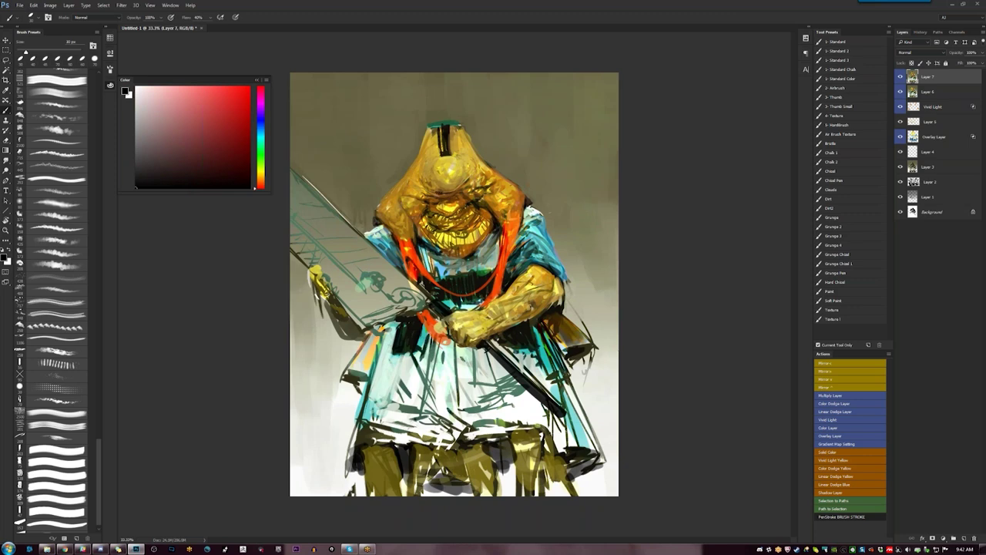
Enlarge the brush, sample an orange-brown, paint it into the folds just above the mouth and restore the default colours
{"action": "key", "text": "ctrl+plus"}
{"action": "key", "text": "bracketright"}
{"action": "key", "text": "bracketright"}
{"action": "key", "text": "bracketright"}
{"action": "key", "text": "bracketright"}
{"action": "key", "text": "bracketright"}
{"action": "key", "text": "bracketright"}
{"action": "key", "text": "bracketright"}
{"action": "left_click", "coordinate": [456, 206], "text": "alt"}
{"action": "left_click", "coordinate": [456, 206], "text": "alt"}
{"action": "mouse_move", "coordinate": [452, 211]}
{"action": "left_mouse_down"}
{"action": "mouse_move", "coordinate": [424, 214]}
{"action": "mouse_move", "coordinate": [443, 214]}
{"action": "mouse_move", "coordinate": [436, 208]}
{"action": "left_mouse_up"}
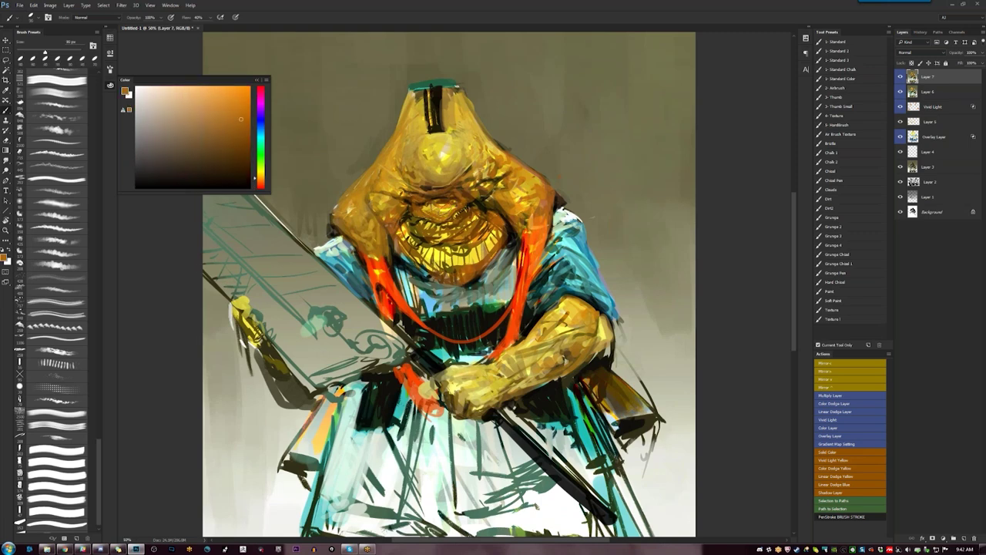
{"action": "key", "text": "d"}
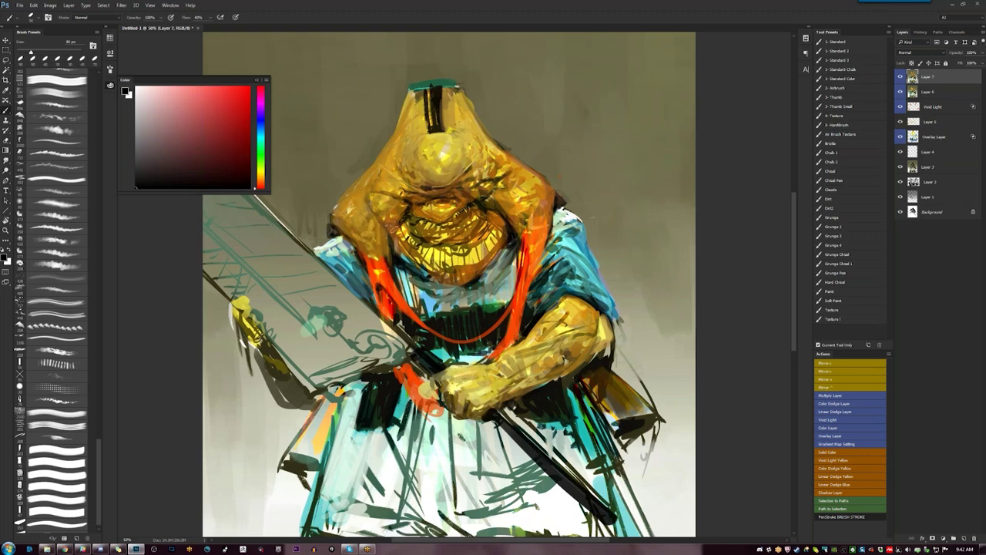
Mirror the canvas, sample the sleeve's blue and cover the white top edge of the far sleeve
{"action": "key", "text": "z"}
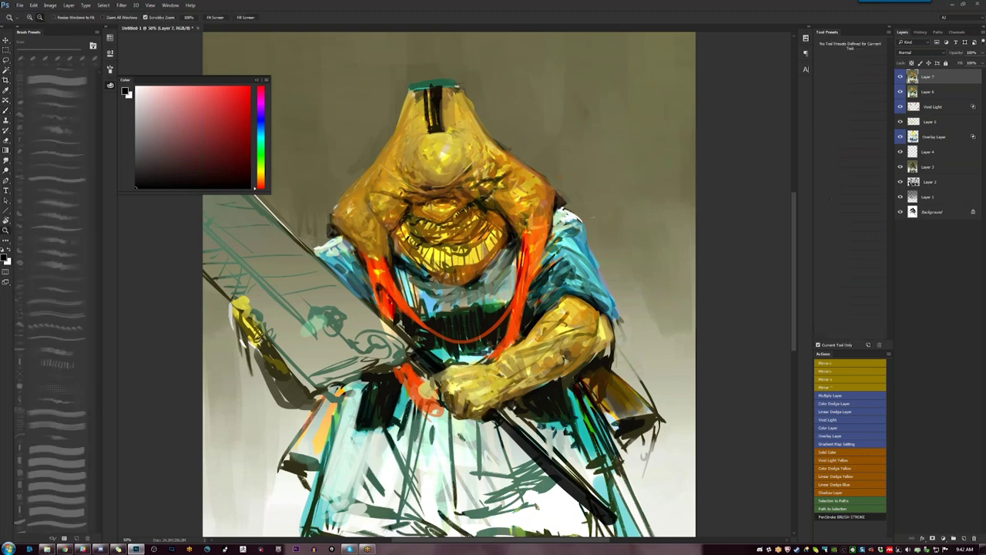
{"action": "left_click", "coordinate": [565, 293], "text": "alt"}
{"action": "left_click", "coordinate": [565, 293], "text": "alt"}
{"action": "key", "text": "F2"}
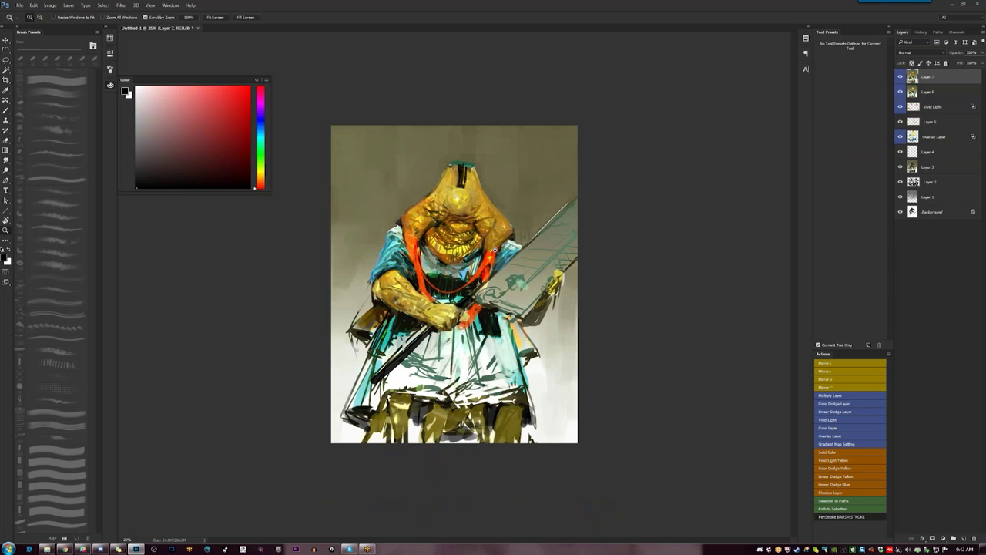
{"action": "left_click", "coordinate": [501, 272]}
{"action": "key", "text": "b"}
{"action": "left_click", "coordinate": [537, 236], "text": "alt"}
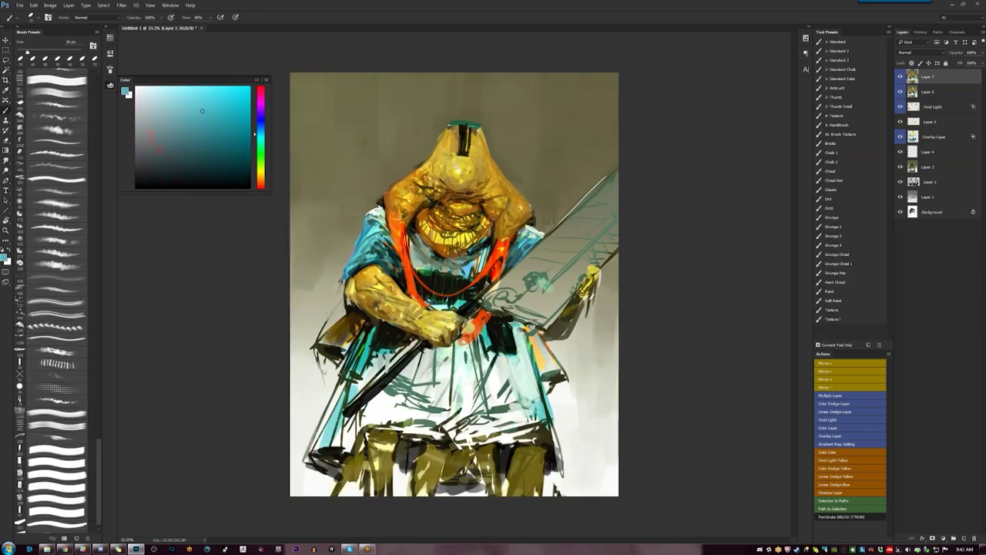
{"action": "key", "text": "bracketright"}
{"action": "left_click_drag", "start_coordinate": [527, 228], "coordinate": [543, 236]}
{"action": "left_click", "coordinate": [526, 229]}
Enlarge the brush, sample grey-blues from the chest and blend them between the mouth and the red strap
{"action": "key", "text": "bracketright"}
{"action": "left_click", "coordinate": [413, 268], "text": "alt"}
{"action": "mouse_move", "coordinate": [410, 236]}
{"action": "left_mouse_down"}
{"action": "mouse_move", "coordinate": [413, 262]}
{"action": "mouse_move", "coordinate": [426, 266]}
{"action": "left_mouse_up"}
{"action": "left_click", "coordinate": [416, 258], "text": "alt"}
{"action": "left_click", "coordinate": [424, 267], "text": "alt"}
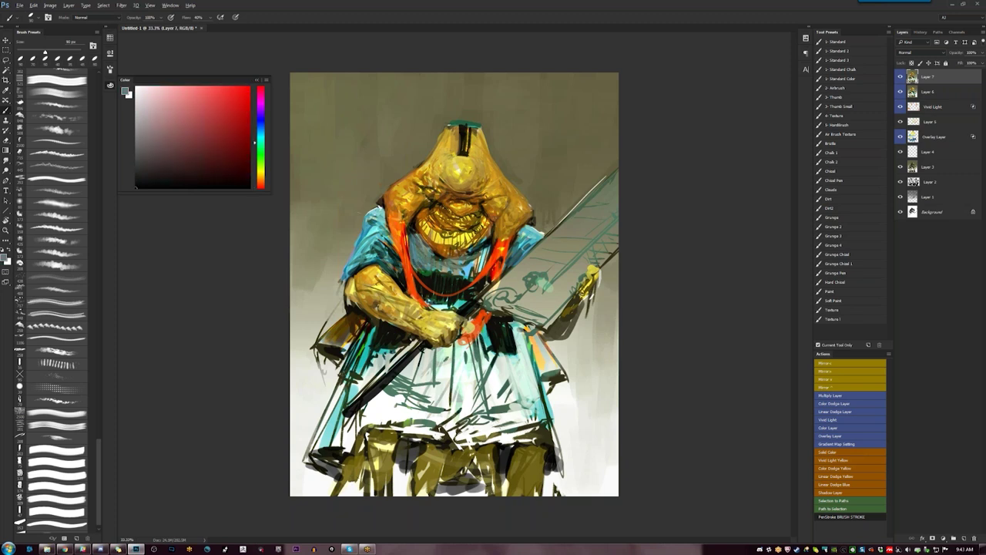
{"action": "left_click", "coordinate": [417, 267], "text": "alt"}
{"action": "left_click_drag", "start_coordinate": [418, 251], "coordinate": [423, 267]}
{"action": "mouse_move", "coordinate": [427, 246]}
{"action": "left_mouse_down"}
{"action": "mouse_move", "coordinate": [431, 273]}
{"action": "mouse_move", "coordinate": [463, 276]}
{"action": "left_mouse_up"}
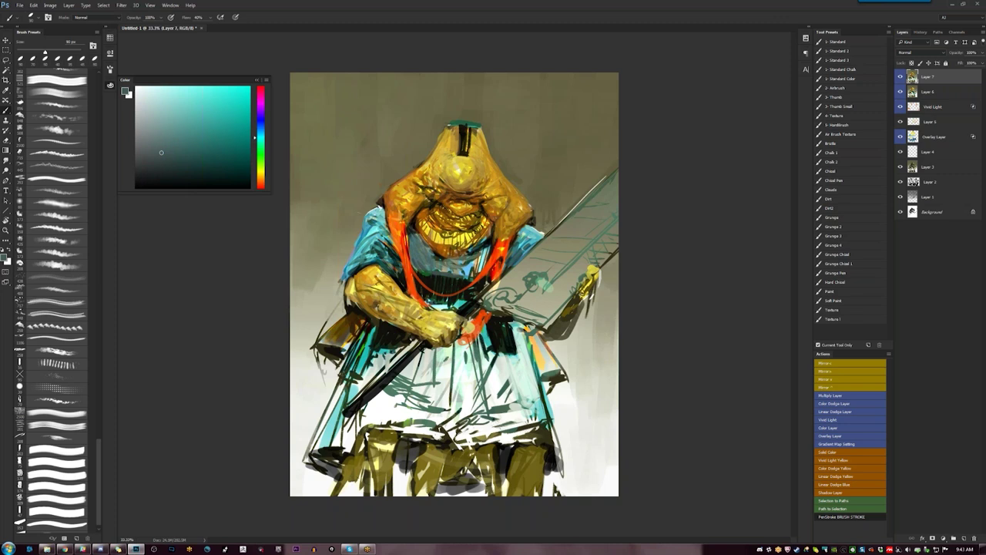
Select the 2- Airbrush preset, try soft black shading across the chest below the mouth and undo it
{"action": "left_click", "coordinate": [855, 82]}
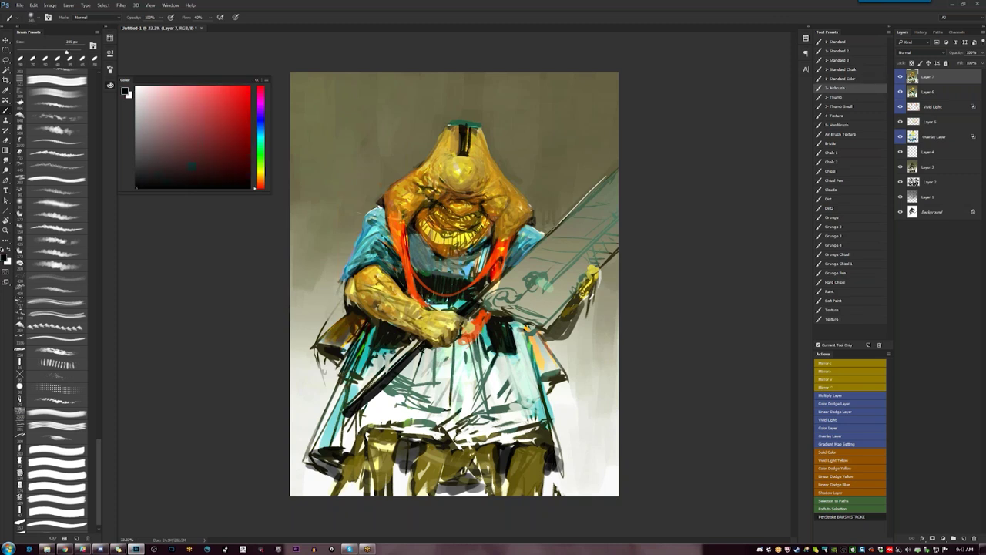
{"action": "mouse_move", "coordinate": [423, 238]}
{"action": "left_mouse_down"}
{"action": "mouse_move", "coordinate": [435, 257]}
{"action": "mouse_move", "coordinate": [484, 257]}
{"action": "left_mouse_up"}
{"action": "key", "text": "bracketleft"}
{"action": "key", "text": "bracketleft"}
{"action": "key", "text": "bracketleft"}
{"action": "key", "text": "bracketleft"}
{"action": "key", "text": "bracketleft"}
{"action": "key", "text": "bracketleft"}
{"action": "key", "text": "bracketleft"}
{"action": "key", "text": "ctrl+alt+z"}
{"action": "key", "text": "ctrl+alt+z"}
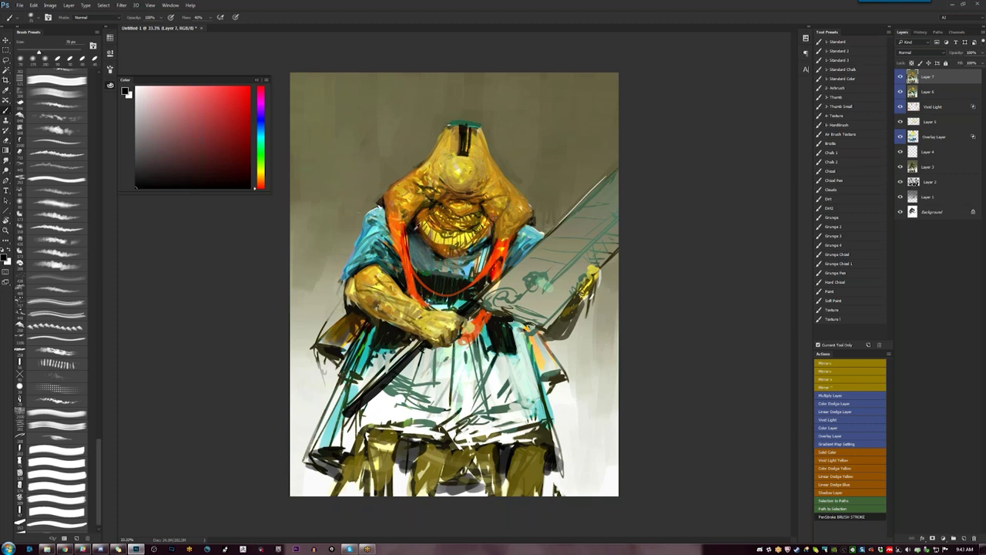
{"action": "left_click", "coordinate": [416, 227], "text": "alt"}
{"action": "key", "text": "bracketright"}
{"action": "key", "text": "bracketright"}
{"action": "key", "text": "bracketright"}
{"action": "key", "text": "bracketright"}
{"action": "key", "text": "bracketright"}
{"action": "key", "text": "bracketright"}
{"action": "key", "text": "bracketright"}
{"action": "key", "text": "bracketright"}
{"action": "key", "text": "bracketright"}
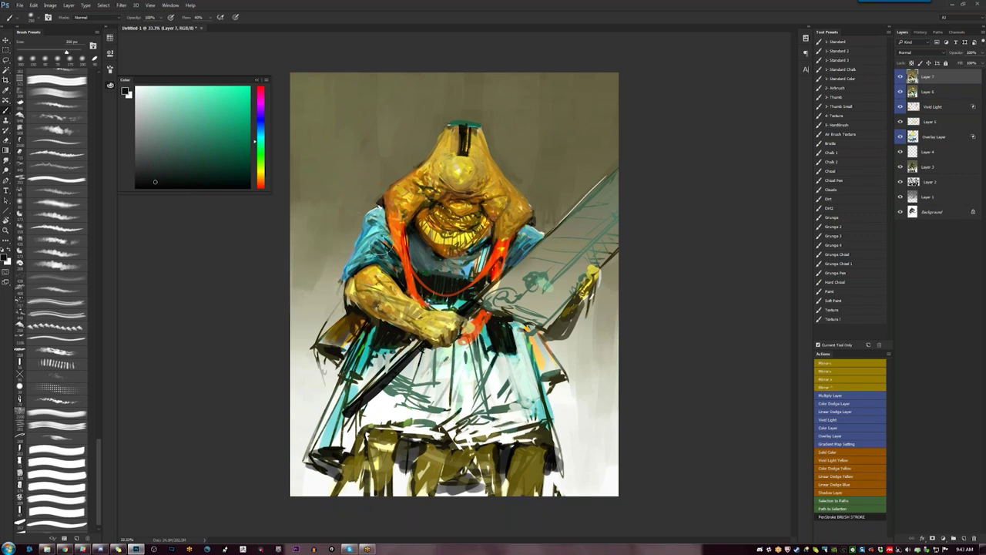
{"action": "left_click", "coordinate": [379, 251], "text": "alt"}
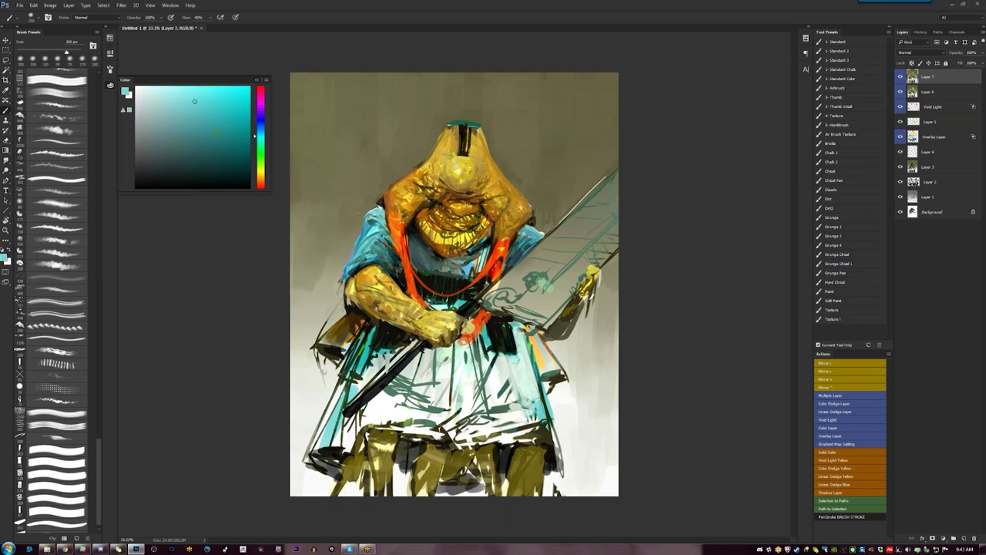
Restore the default colours, enlarge the airbrush greatly and softly darken the white skirt down to the legs
{"action": "key", "text": "ctrl+minus"}
{"action": "key", "text": "ctrl+minus"}
{"action": "key", "text": "ctrl+plus"}
{"action": "key", "text": "d"}
{"action": "key", "text": "bracketleft"}
{"action": "key", "text": "bracketleft"}
{"action": "key", "text": "bracketleft"}
{"action": "key", "text": "bracketleft"}
{"action": "key", "text": "bracketleft"}
{"action": "key", "text": "bracketleft"}
{"action": "key", "text": "bracketleft"}
{"action": "key", "text": "bracketleft"}
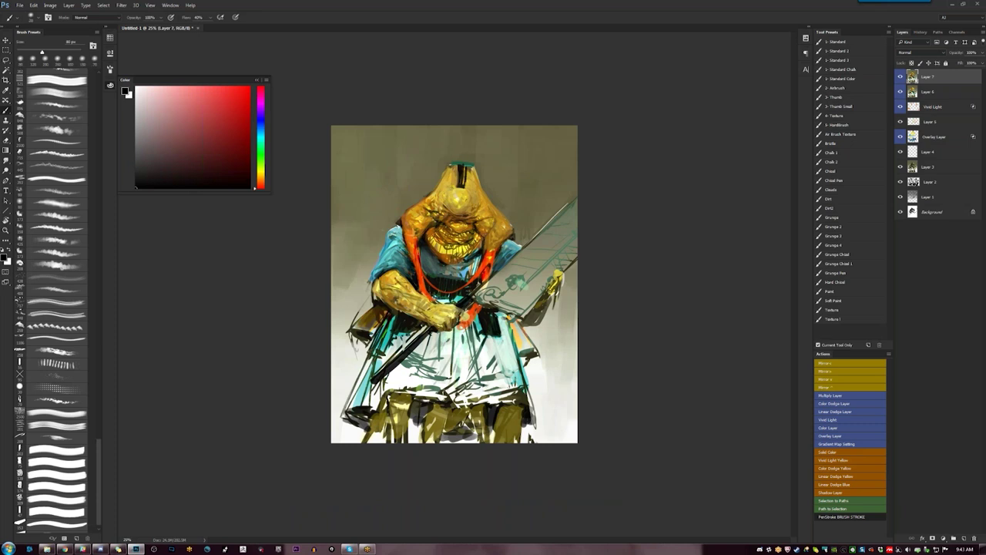
{"action": "key", "text": "bracketright"}
{"action": "key", "text": "bracketright"}
{"action": "key", "text": "bracketright"}
{"action": "key", "text": "bracketright"}
{"action": "key", "text": "bracketright"}
{"action": "key", "text": "bracketright"}
{"action": "key", "text": "bracketright"}
{"action": "key", "text": "bracketright"}
{"action": "key", "text": "bracketright"}
{"action": "key", "text": "bracketright"}
{"action": "key", "text": "bracketright"}
{"action": "key", "text": "bracketright"}
{"action": "key", "text": "bracketright"}
{"action": "key", "text": "bracketright"}
{"action": "key", "text": "bracketright"}
{"action": "key", "text": "bracketright"}
{"action": "key", "text": "bracketright"}
{"action": "key", "text": "bracketright"}
{"action": "key", "text": "bracketright"}
{"action": "key", "text": "bracketright"}
{"action": "mouse_move", "coordinate": [416, 344]}
{"action": "left_mouse_down"}
{"action": "mouse_move", "coordinate": [422, 365]}
{"action": "mouse_move", "coordinate": [413, 378]}
{"action": "mouse_move", "coordinate": [486, 362]}
{"action": "mouse_move", "coordinate": [494, 389]}
{"action": "mouse_move", "coordinate": [470, 447]}
{"action": "left_mouse_up"}
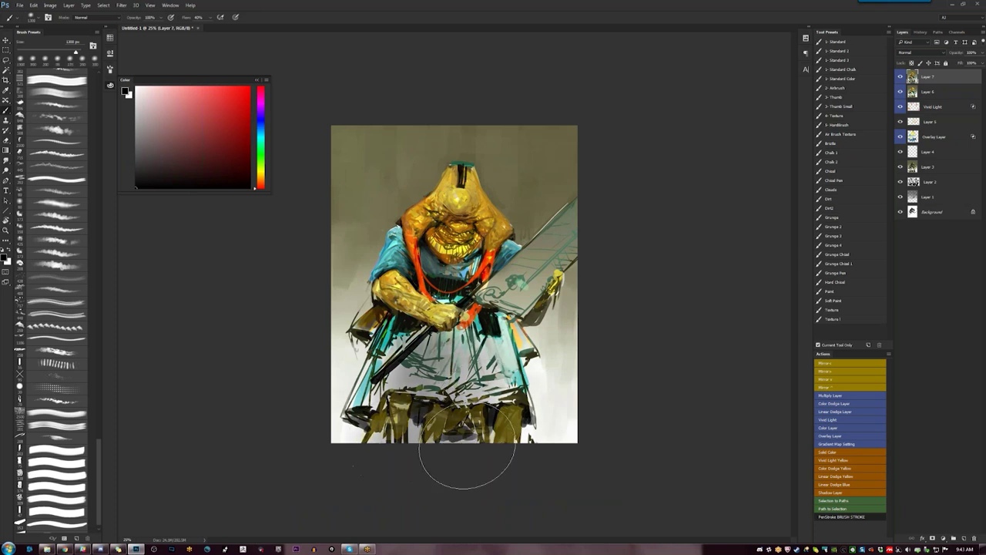
Sample greys from the background and softly tone down the pale backdrop on both sides of the skirt
{"action": "left_click", "coordinate": [416, 154], "text": "alt"}
{"action": "left_click_drag", "start_coordinate": [339, 270], "coordinate": [347, 420]}
{"action": "left_click", "coordinate": [556, 347], "text": "alt"}
{"action": "left_click_drag", "start_coordinate": [543, 374], "coordinate": [566, 424]}
{"action": "key", "text": "z"}
{"action": "left_click", "coordinate": [486, 284]}
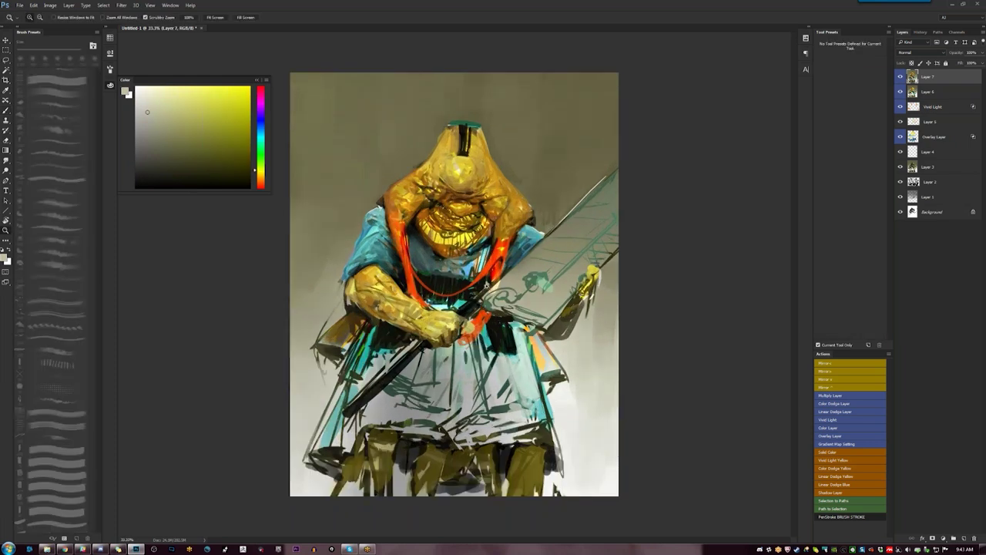
Mirror the canvas, select the 1- Standard 3 brush preset, sample a dark tone and touch up the far hand and forearm
{"action": "key", "text": "b"}
{"action": "key", "text": "F2"}
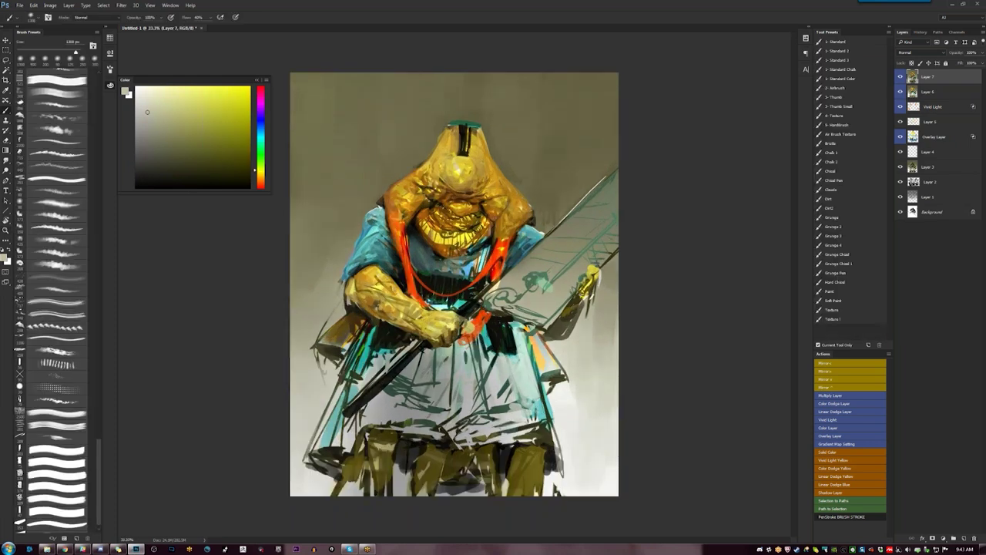
{"action": "left_click", "coordinate": [843, 61]}
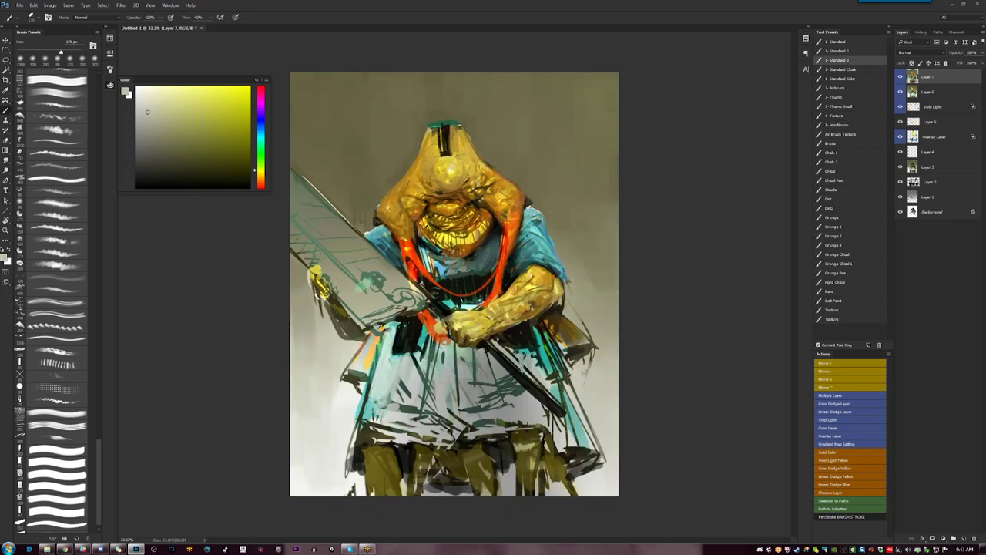
{"action": "left_click", "coordinate": [339, 306], "text": "alt"}
{"action": "left_click_drag", "start_coordinate": [322, 291], "coordinate": [329, 303]}
{"action": "key", "text": "f"}
{"action": "left_click_drag", "start_coordinate": [597, 226], "coordinate": [692, 155]}
{"action": "key", "text": "z"}
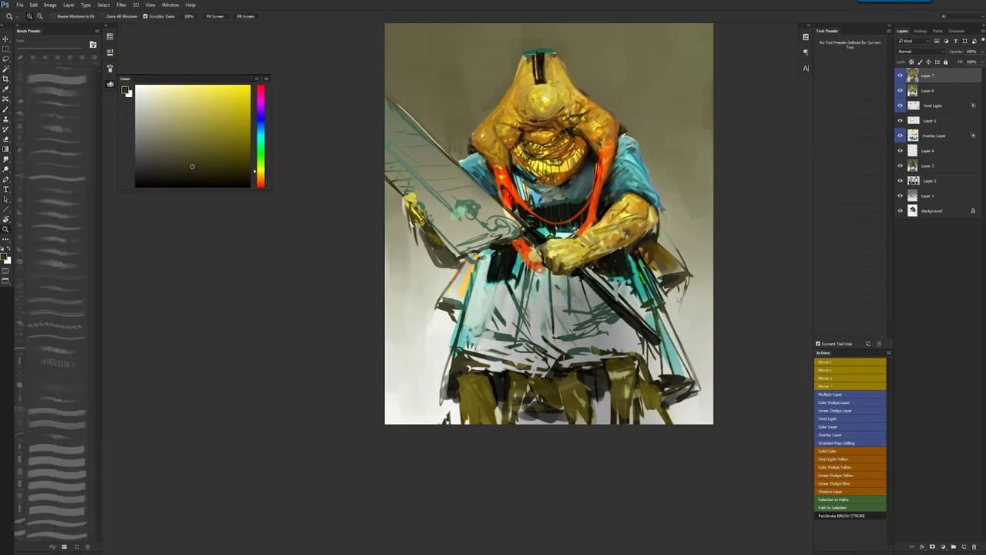
{"action": "left_click_drag", "start_coordinate": [667, 214], "coordinate": [705, 214]}
{"action": "key", "text": "b"}
{"action": "key", "text": "f"}
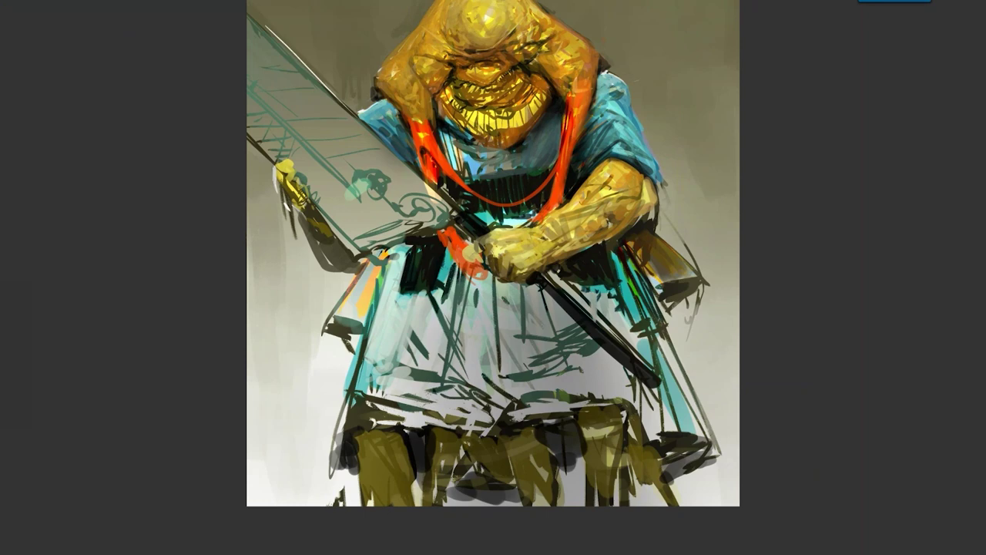
Examine the whole figure at several zoom levels in both mirrored and unmirrored orientation
{"action": "left_click", "coordinate": [645, 179], "text": "alt"}
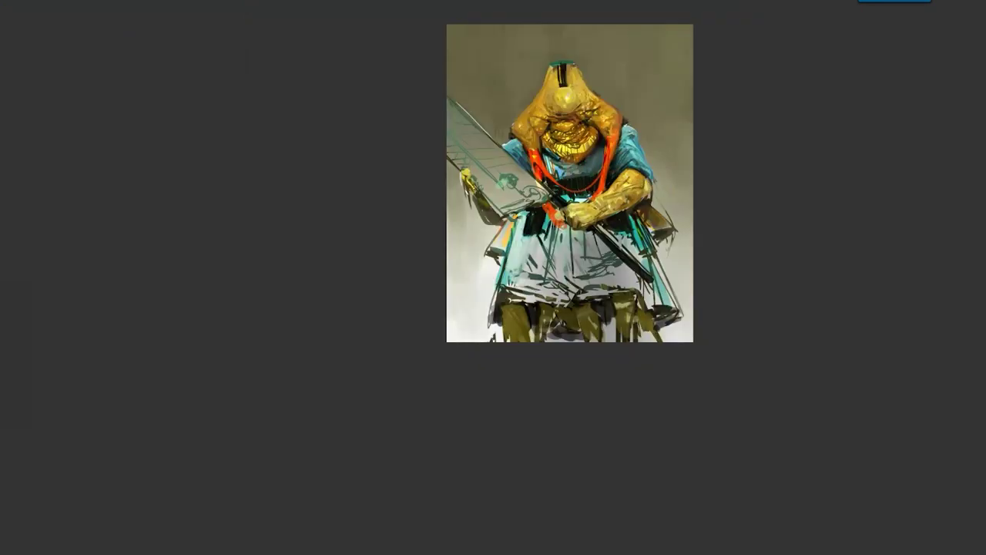
{"action": "key", "text": "ctrl+shift+h"}
{"action": "scroll", "coordinate": [554, 195], "scroll_direction": "up", "scroll_amount": 2}
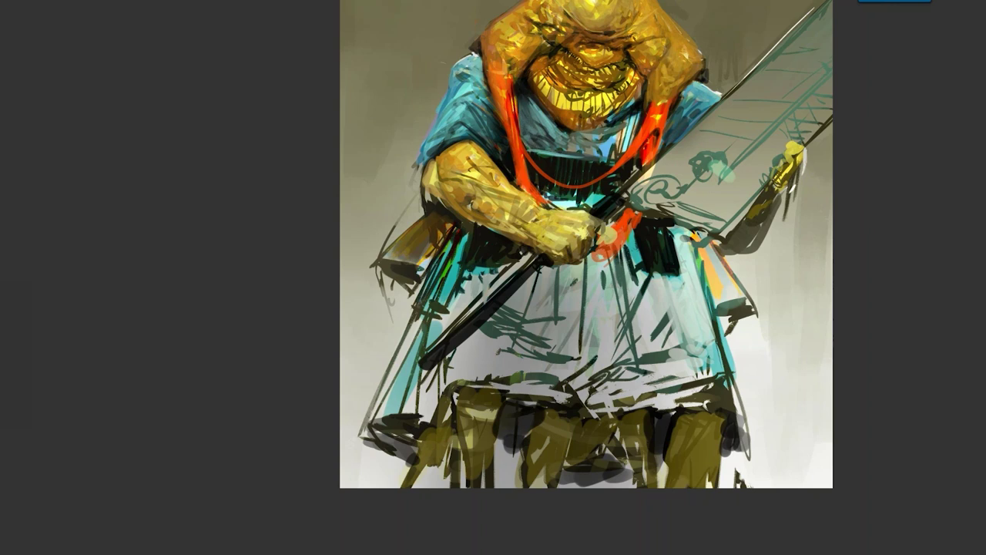
{"action": "left_click_drag", "start_coordinate": [586, 244], "coordinate": [558, 307]}
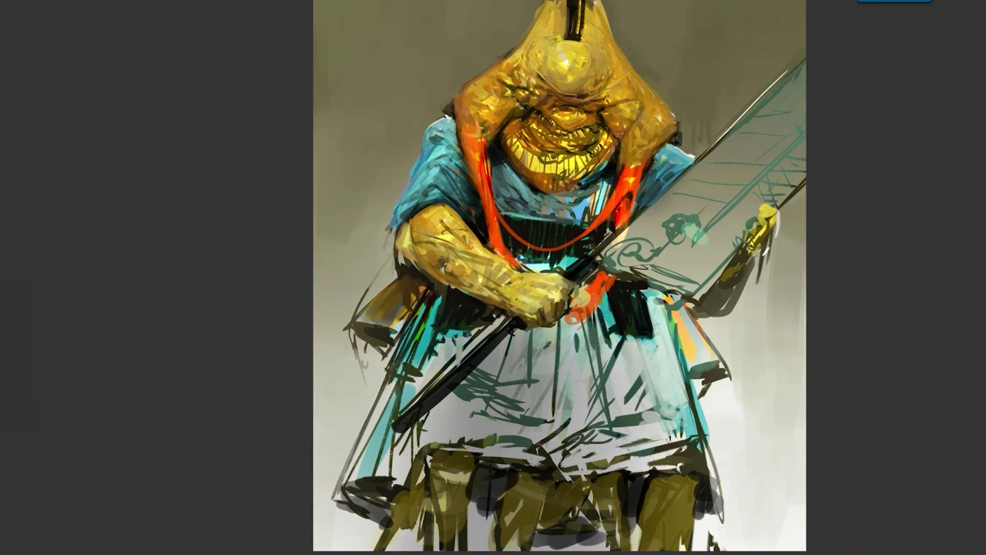
{"action": "scroll", "coordinate": [605, 203], "scroll_direction": "down", "scroll_amount": 3}
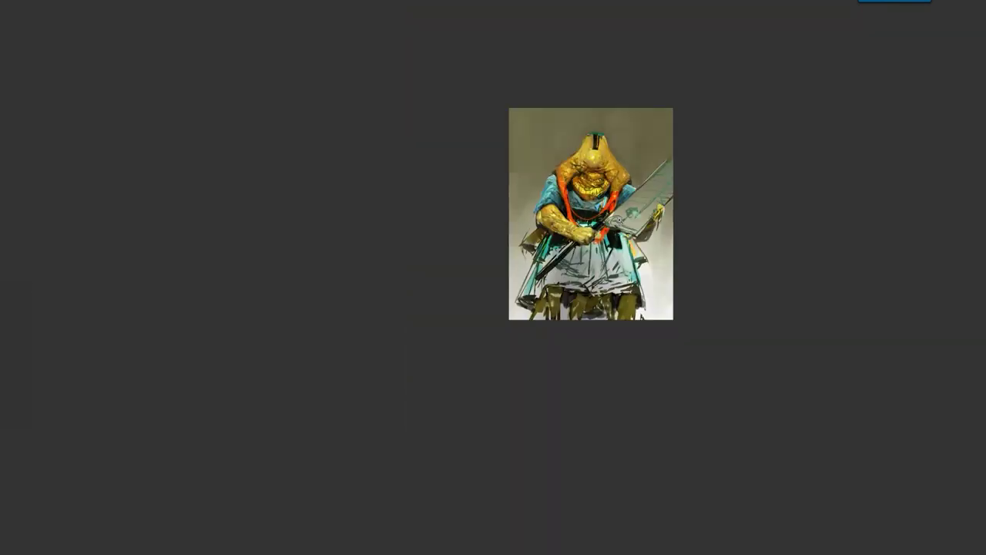
{"action": "scroll", "coordinate": [622, 219], "scroll_direction": "up", "scroll_amount": 2}
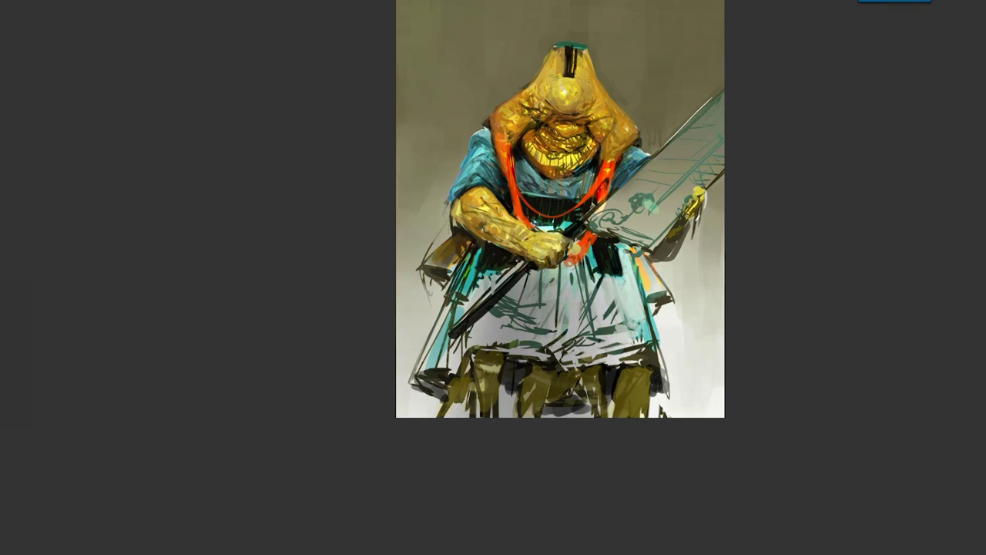
{"action": "scroll", "coordinate": [628, 187], "scroll_direction": "down", "scroll_amount": 2}
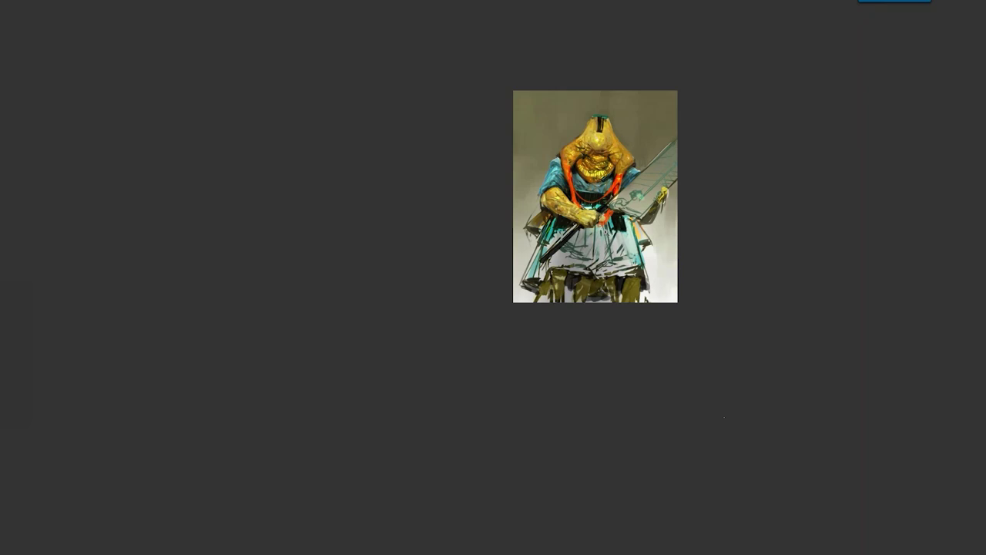
{"action": "key", "text": "ctrl+shift+h"}
{"action": "scroll", "coordinate": [608, 175], "scroll_direction": "up", "scroll_amount": 1}
{"action": "scroll", "coordinate": [608, 176], "scroll_direction": "up", "scroll_amount": 1}
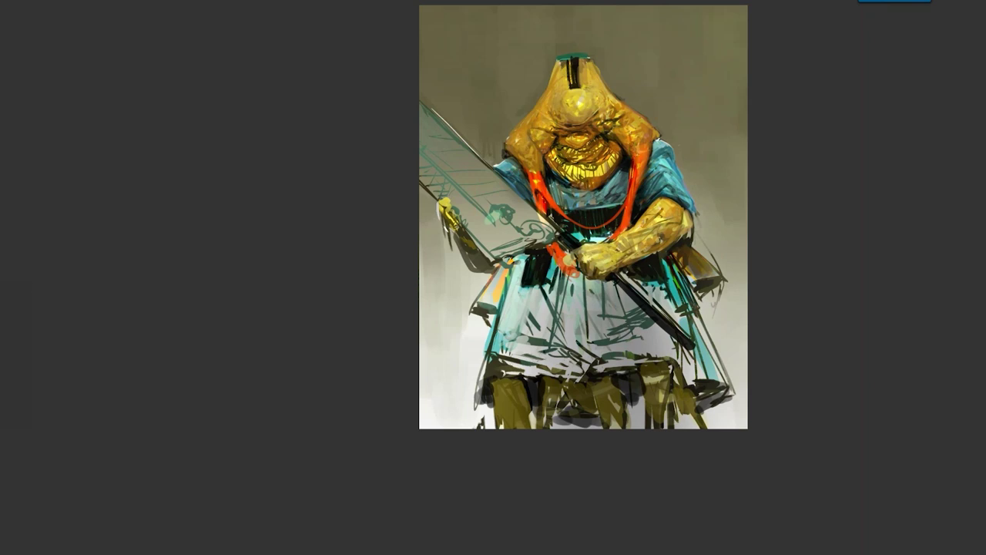
Paint short strokes on the hood flaps on both sides of the mouth, above the red straps
{"action": "left_click_drag", "start_coordinate": [631, 140], "coordinate": [631, 153]}
{"action": "left_click_drag", "start_coordinate": [536, 152], "coordinate": [536, 170]}
{"action": "mouse_move", "coordinate": [550, 144]}
{"action": "left_mouse_down"}
{"action": "mouse_move", "coordinate": [533, 148]}
{"action": "mouse_move", "coordinate": [546, 139]}
{"action": "left_mouse_up"}
{"action": "scroll", "coordinate": [585, 182], "scroll_direction": "down", "scroll_amount": 3}
{"action": "scroll", "coordinate": [602, 199], "scroll_direction": "up", "scroll_amount": 4}
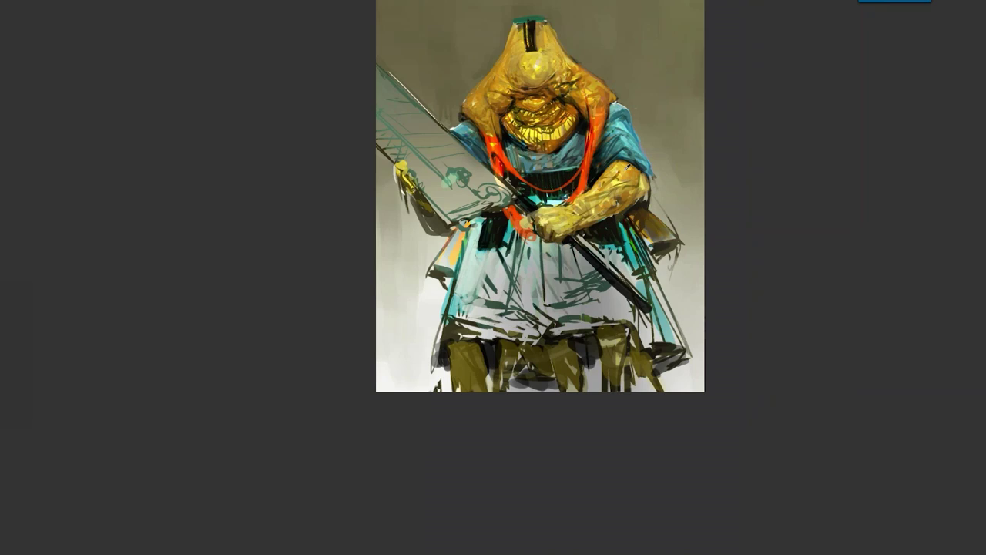
Paint a dark teal wristband around the near forearm behind the fist, with a lighter blue edge towards the hand
{"action": "mouse_move", "coordinate": [574, 205]}
{"action": "left_mouse_down"}
{"action": "mouse_move", "coordinate": [585, 221]}
{"action": "mouse_move", "coordinate": [573, 216]}
{"action": "mouse_move", "coordinate": [589, 202]}
{"action": "mouse_move", "coordinate": [597, 214]}
{"action": "left_mouse_up"}
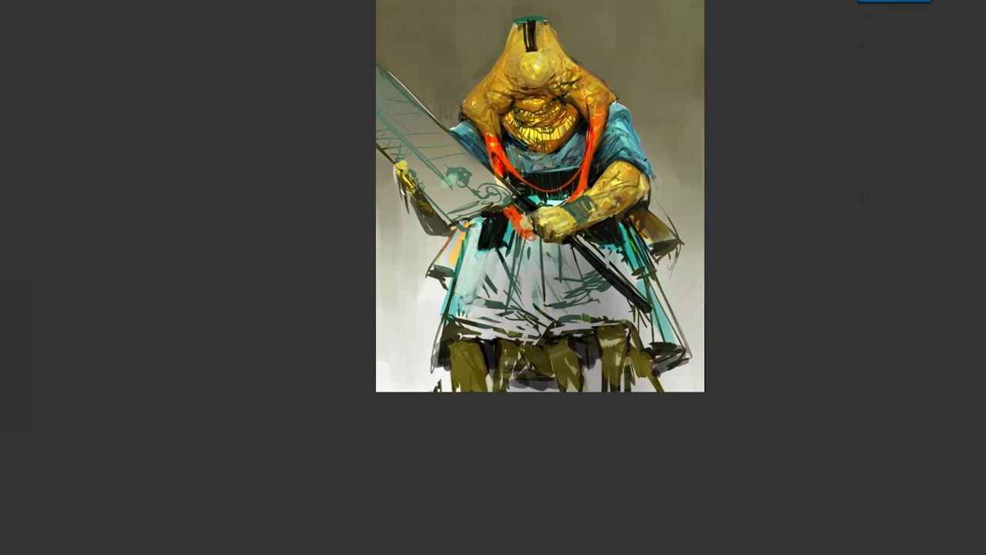
{"action": "left_click", "coordinate": [584, 221]}
{"action": "mouse_move", "coordinate": [589, 219]}
{"action": "left_mouse_down"}
{"action": "mouse_move", "coordinate": [594, 211]}
{"action": "mouse_move", "coordinate": [599, 220]}
{"action": "left_mouse_up"}
{"action": "left_click_drag", "start_coordinate": [580, 198], "coordinate": [579, 222]}
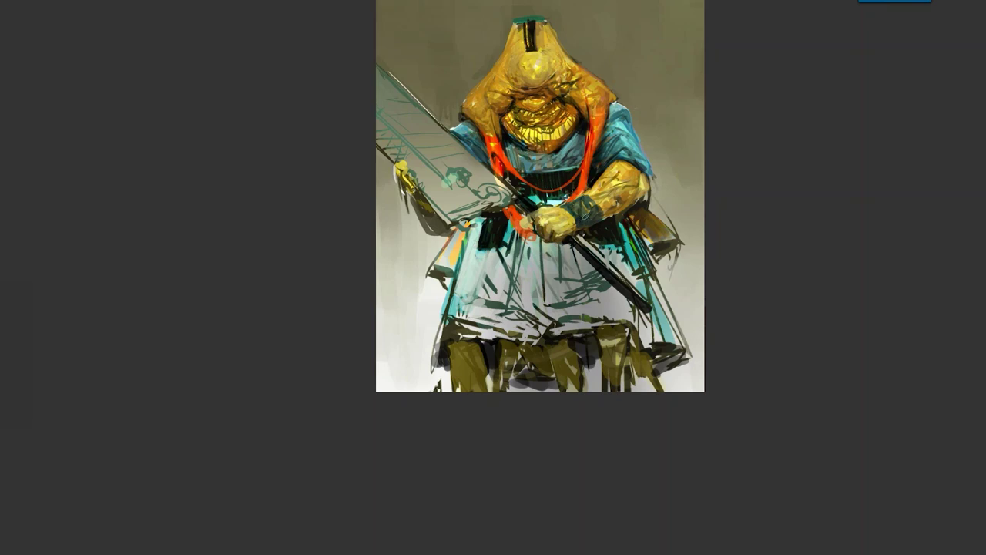
{"action": "mouse_move", "coordinate": [584, 194]}
{"action": "left_mouse_down"}
{"action": "mouse_move", "coordinate": [598, 218]}
{"action": "mouse_move", "coordinate": [598, 207]}
{"action": "left_mouse_up"}
{"action": "left_click", "coordinate": [571, 211]}
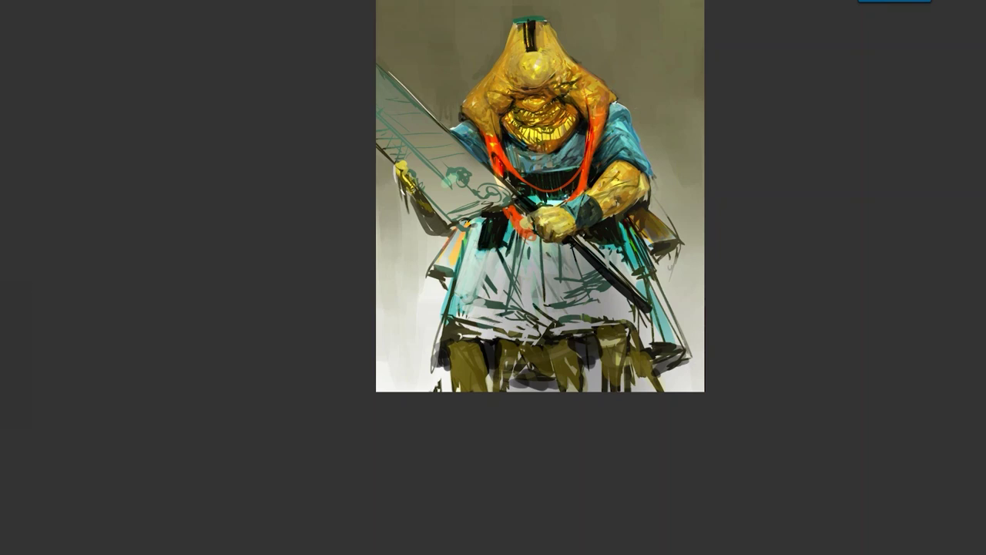
Mirror the canvas and smooth the folds of the near sleeve with blue strokes
{"action": "left_click", "coordinate": [594, 239], "text": "ctrl+alt"}
{"action": "left_click", "coordinate": [595, 239], "text": "ctrl+alt"}
{"action": "key", "text": "ctrl+shift+h"}
{"action": "left_click", "coordinate": [589, 260], "text": "ctrl"}
{"action": "left_click", "coordinate": [588, 260], "text": "ctrl"}
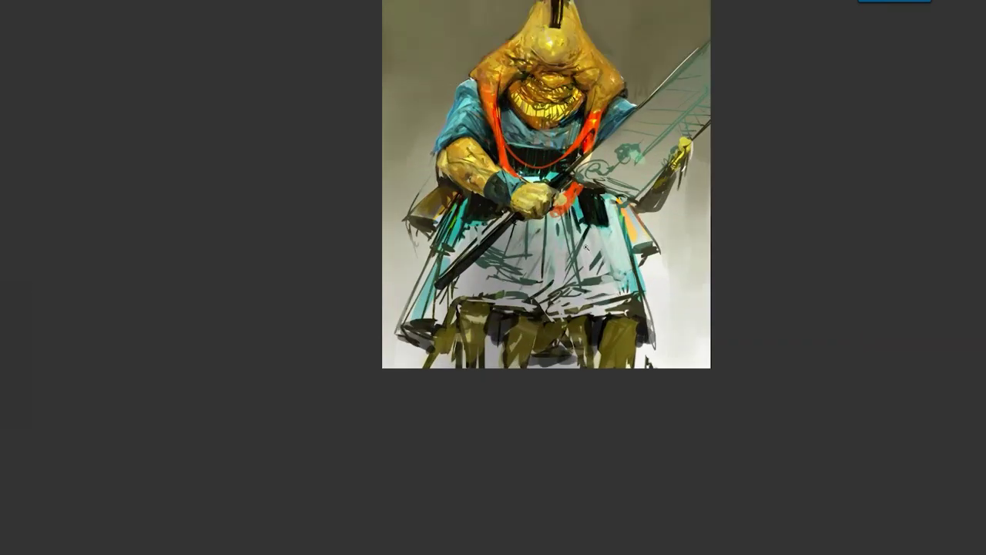
{"action": "left_click_drag", "start_coordinate": [586, 248], "coordinate": [580, 295]}
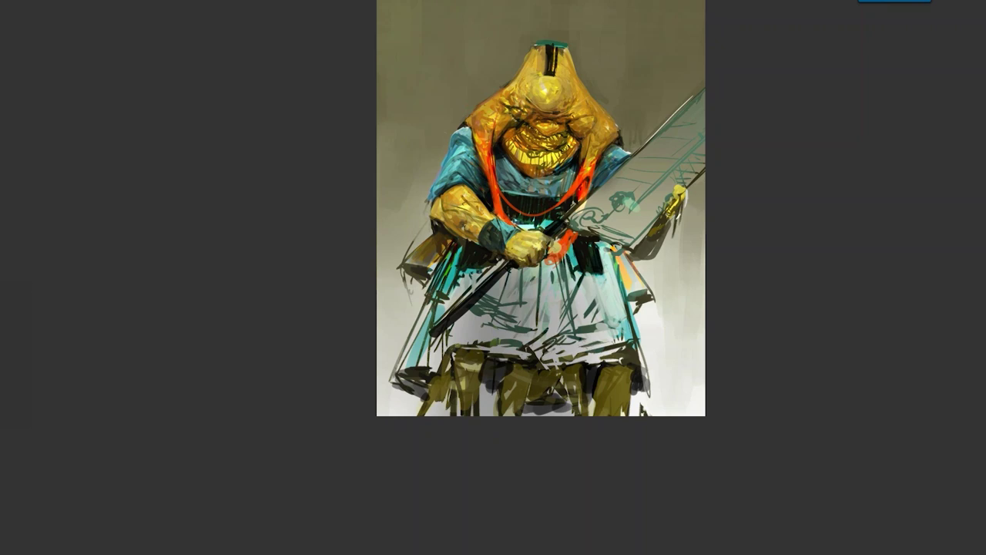
{"action": "left_click_drag", "start_coordinate": [451, 152], "coordinate": [442, 171]}
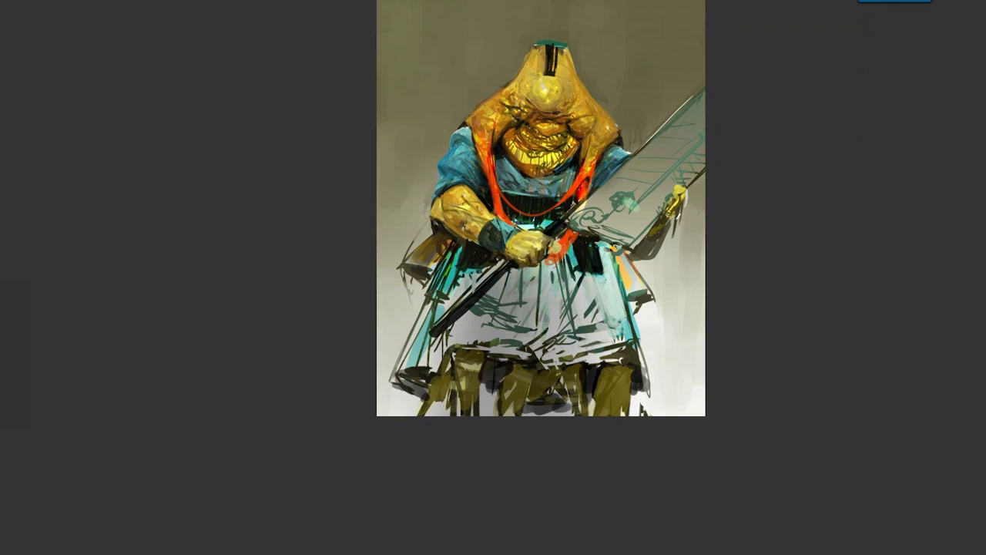
Mirror the canvas, rework the skirt into grey and teal pleats and touch up its lower outer hem
{"action": "scroll", "coordinate": [600, 238], "scroll_direction": "down", "scroll_amount": 2}
{"action": "key", "text": "h"}
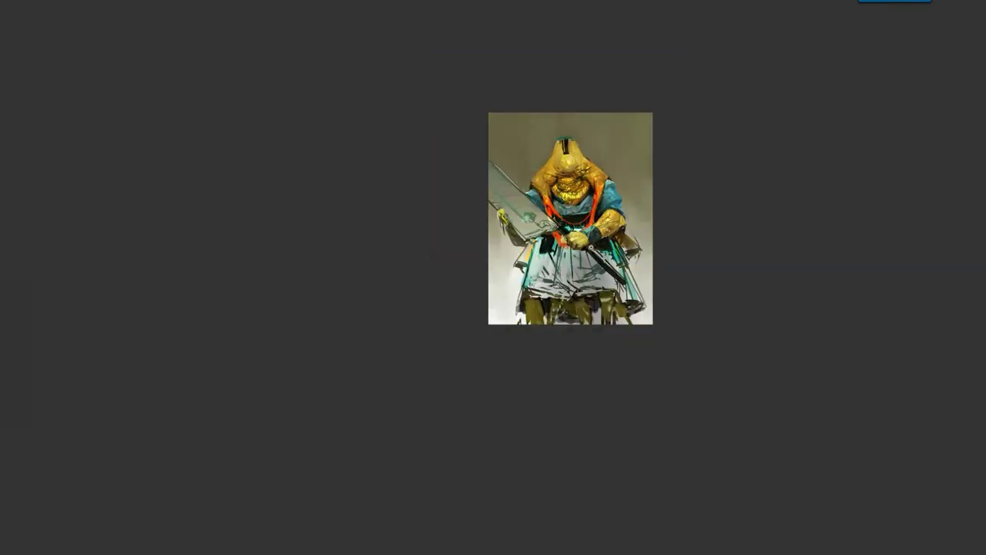
{"action": "scroll", "coordinate": [592, 250], "scroll_direction": "up", "scroll_amount": 2}
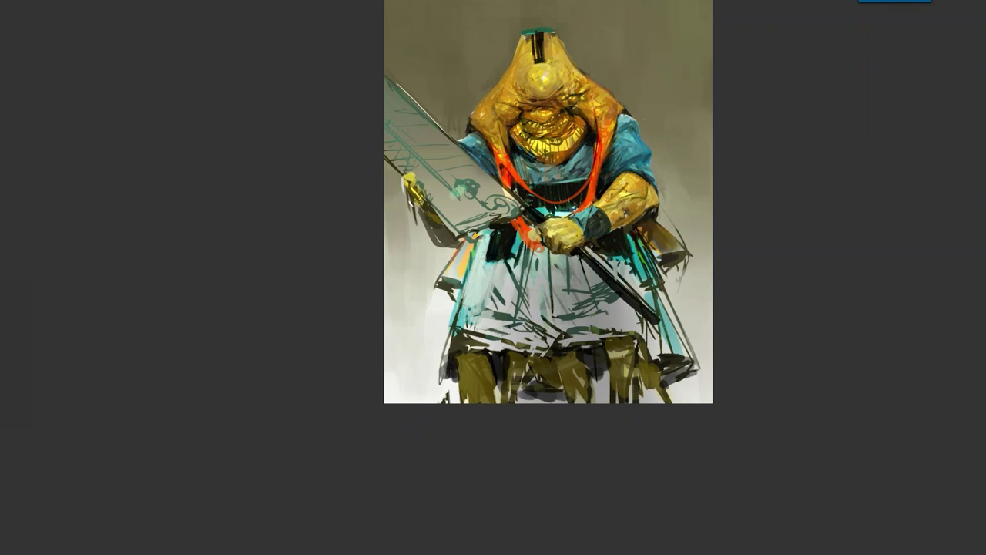
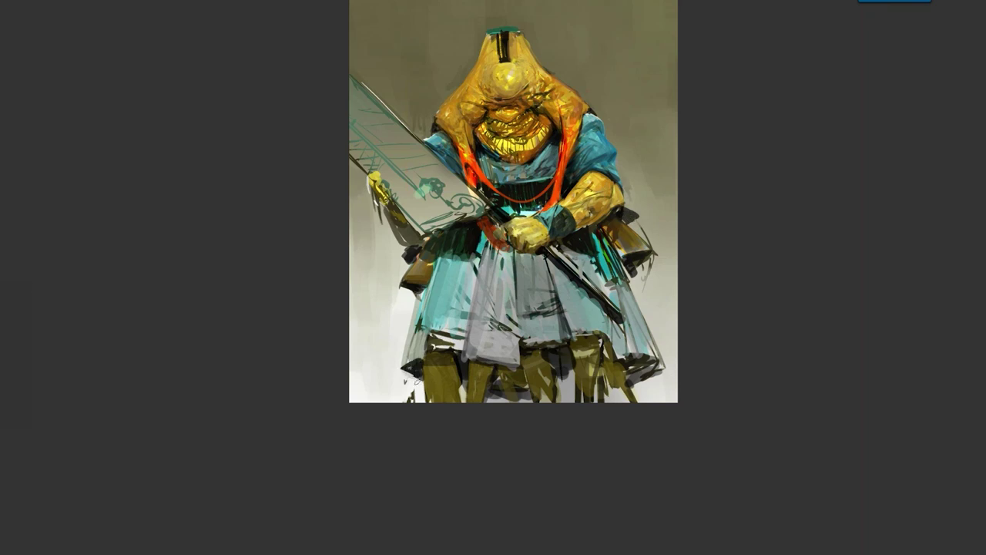
{"action": "scroll", "coordinate": [411, 349], "scroll_direction": "down", "scroll_amount": 1}
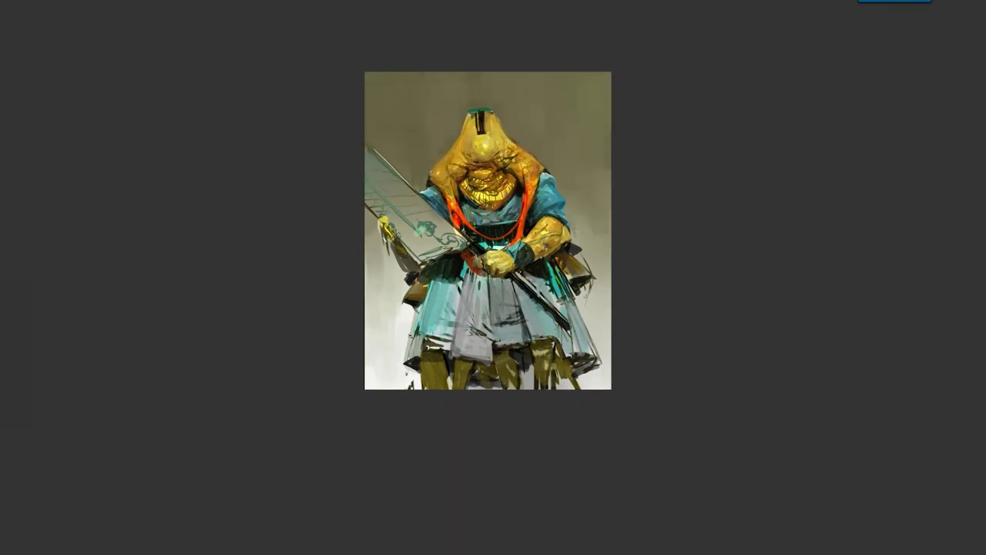
{"action": "left_click_drag", "start_coordinate": [398, 358], "coordinate": [418, 359]}
{"action": "left_click", "coordinate": [436, 378]}
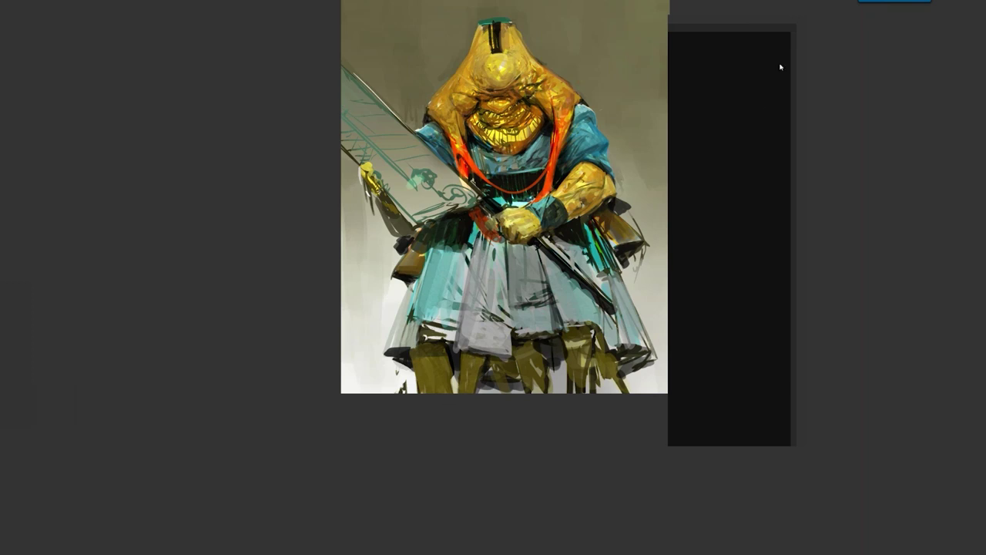
{"action": "left_click", "coordinate": [785, 40]}
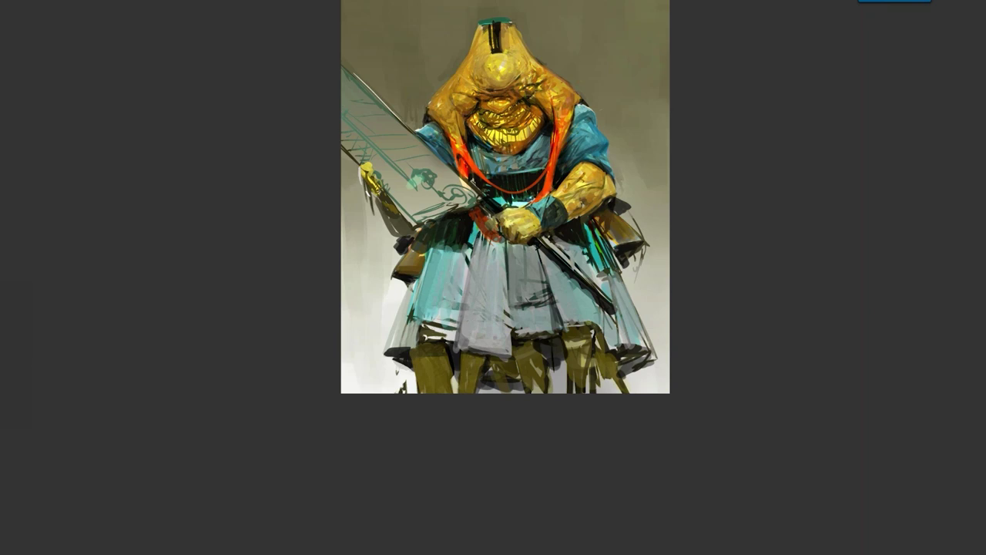
Paint a dark hanging shape beside the skirt below the brown side flap, and cover the hem's outer corner with near-white background strokes
{"action": "mouse_move", "coordinate": [406, 284]}
{"action": "left_mouse_down"}
{"action": "mouse_move", "coordinate": [390, 310]}
{"action": "mouse_move", "coordinate": [399, 302]}
{"action": "left_mouse_up"}
{"action": "left_click_drag", "start_coordinate": [407, 287], "coordinate": [393, 308]}
{"action": "left_click_drag", "start_coordinate": [407, 285], "coordinate": [396, 305]}
{"action": "left_click_drag", "start_coordinate": [373, 349], "coordinate": [408, 375]}
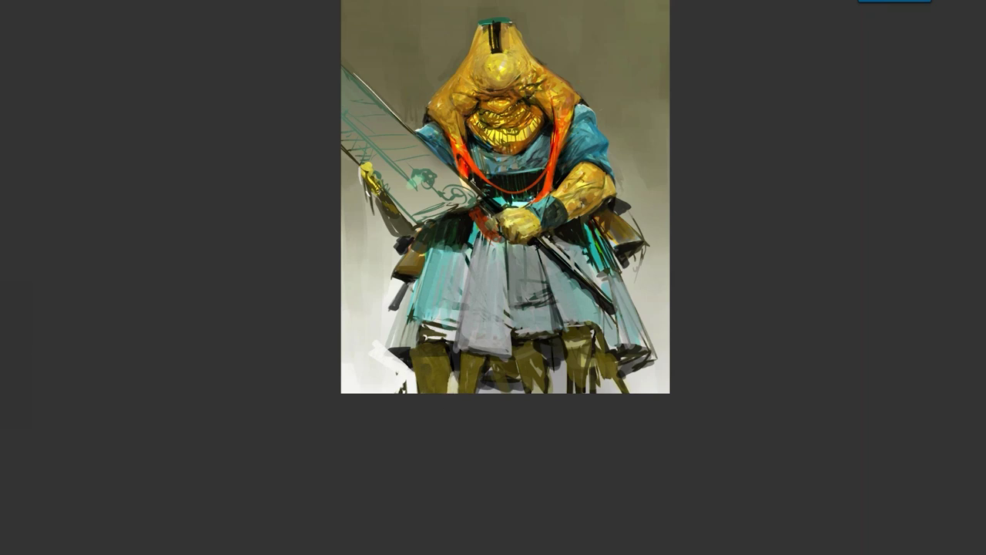
Mirror the canvas, sharpen the large blade's upper edge and cover its sketch lines and ornament with grey-green, checking it in both orientations
{"action": "key", "text": "ctrl+shift+h"}
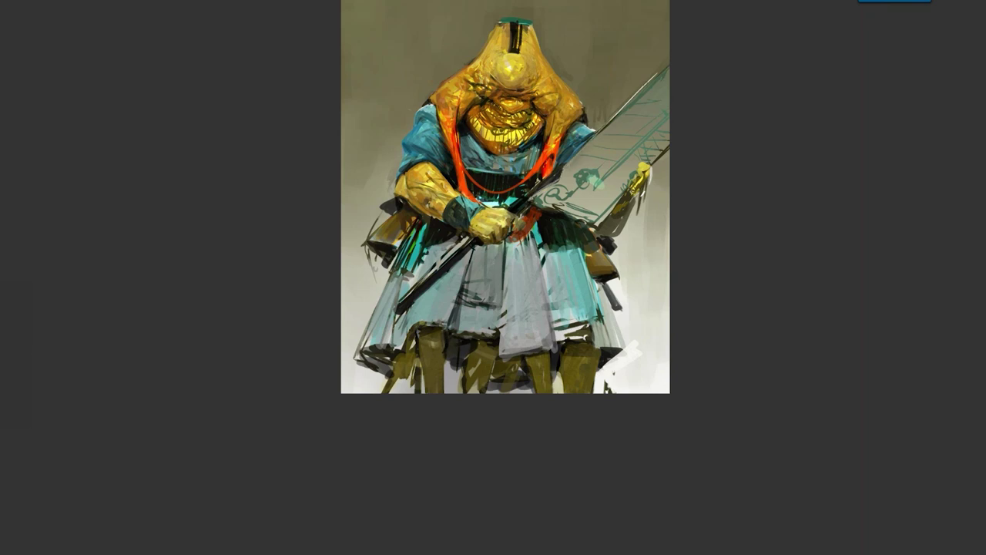
{"action": "left_click_drag", "start_coordinate": [613, 123], "coordinate": [669, 68]}
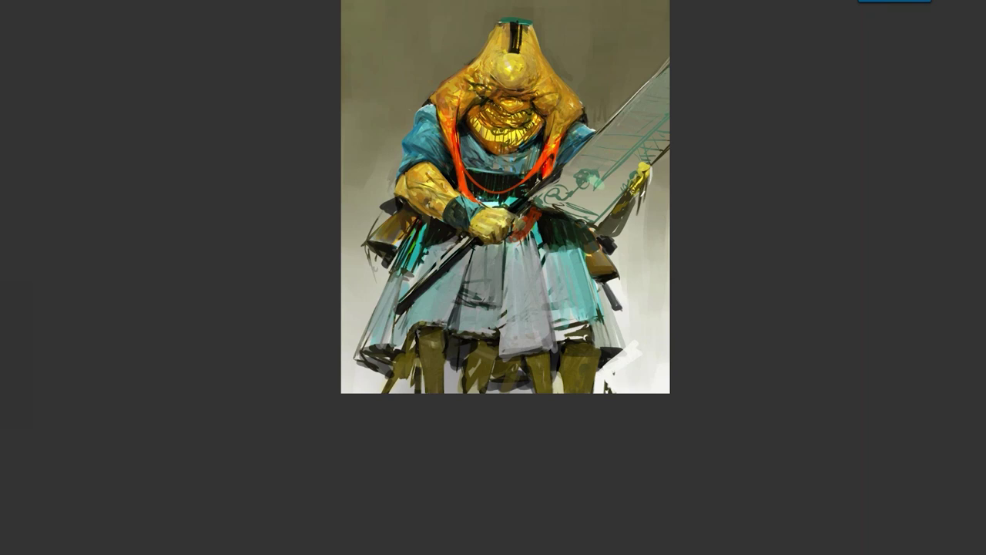
{"action": "mouse_move", "coordinate": [564, 208]}
{"action": "left_mouse_down"}
{"action": "mouse_move", "coordinate": [604, 214]}
{"action": "mouse_move", "coordinate": [571, 201]}
{"action": "mouse_move", "coordinate": [604, 194]}
{"action": "mouse_move", "coordinate": [651, 155]}
{"action": "left_mouse_up"}
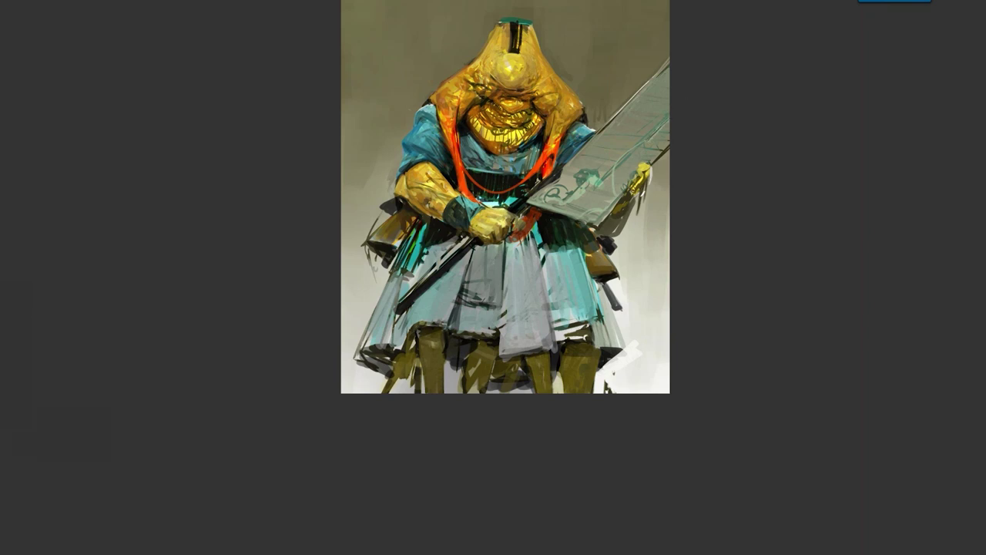
{"action": "key", "text": "h"}
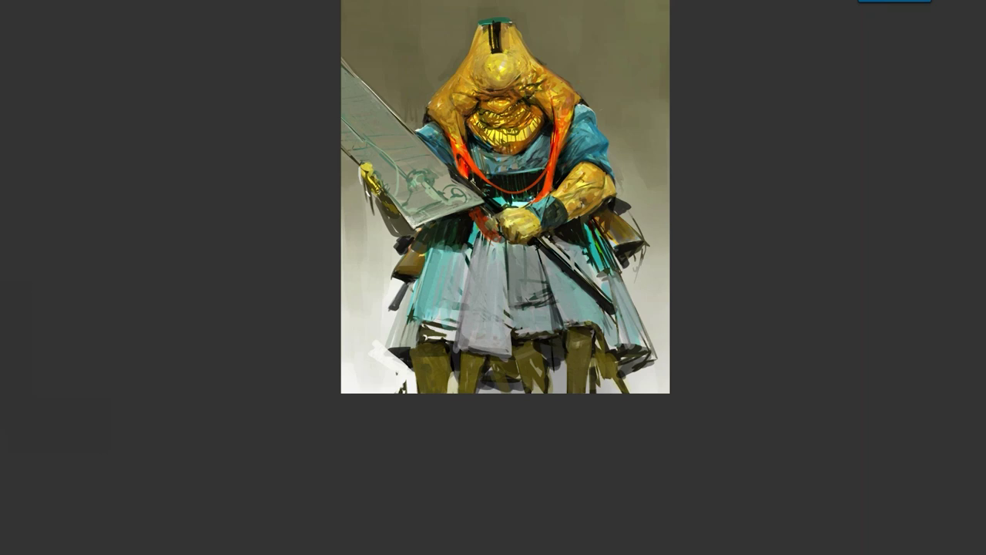
{"action": "key", "text": "h"}
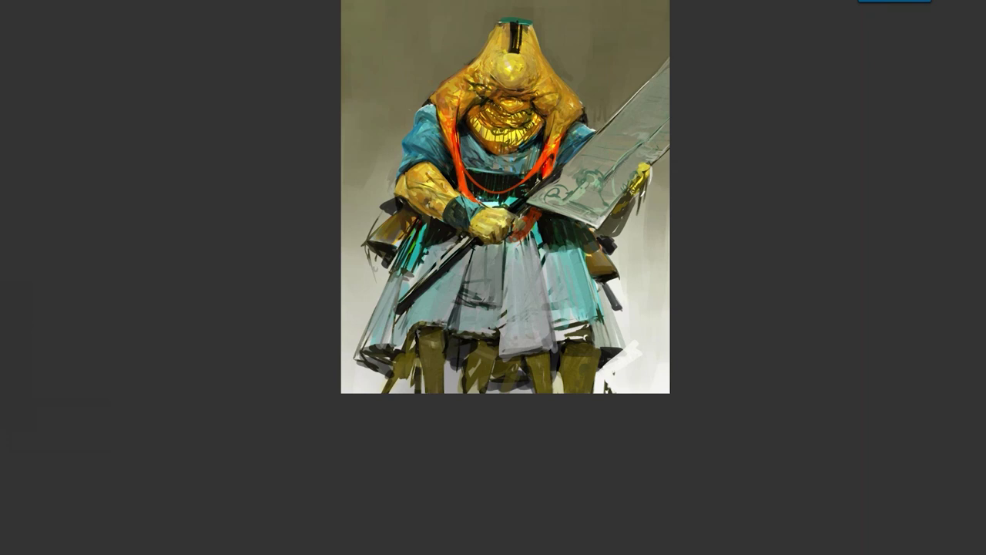
Mirror the canvas, switch to the Airbrush preset and shade the golden folds beneath the face with a small, soft black brush
{"action": "key", "text": "ctrl+minus"}
{"action": "key", "text": "ctrl+minus"}
{"action": "key", "text": "ctrl+shift+h"}
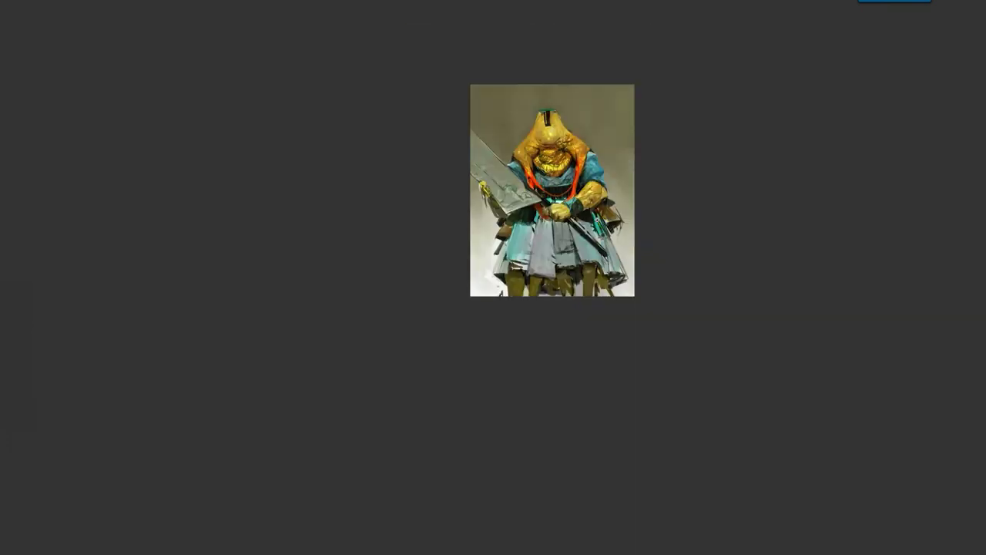
{"action": "scroll", "coordinate": [586, 254], "scroll_direction": "up", "scroll_amount": 2}
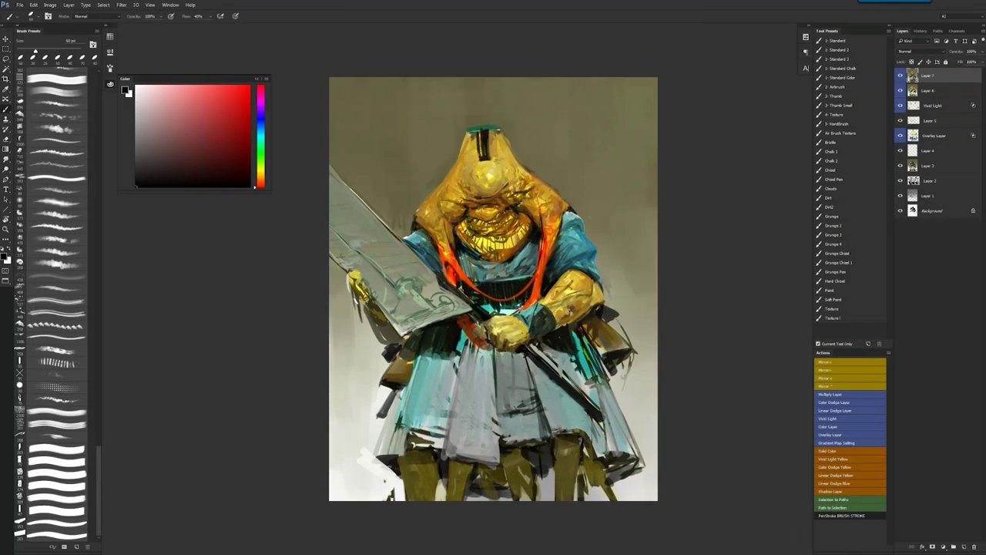
{"action": "left_click", "coordinate": [842, 87]}
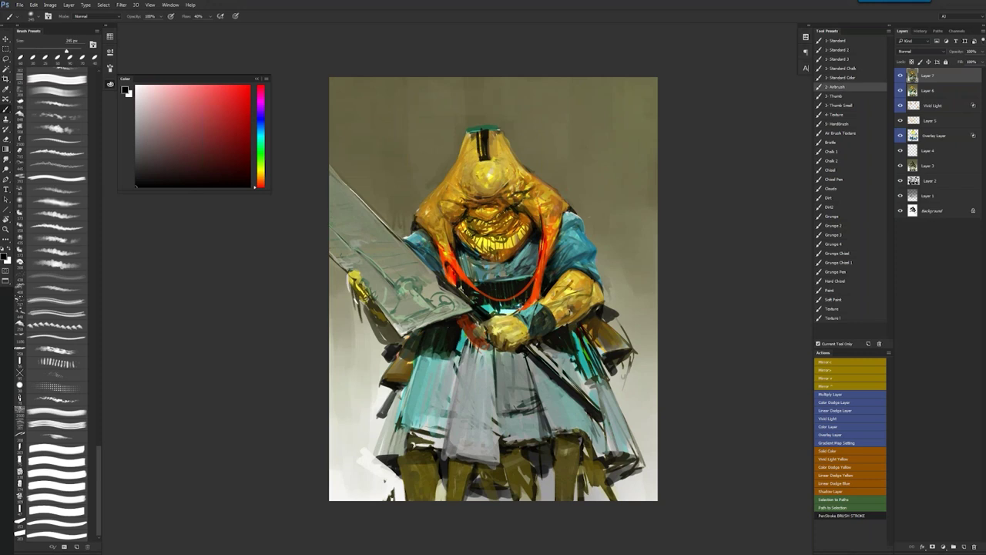
{"action": "key", "text": "["}
{"action": "key", "text": "bracketleft"}
{"action": "key", "text": "bracketleft"}
{"action": "key", "text": "bracketleft"}
{"action": "key", "text": "bracketleft"}
{"action": "key", "text": "bracketleft"}
{"action": "key", "text": "bracketleft"}
{"action": "key", "text": "bracketleft"}
{"action": "key", "text": "bracketright"}
{"action": "key", "text": "bracketright"}
{"action": "key", "text": "bracketright"}
{"action": "key", "text": "bracketright"}
{"action": "key", "text": "bracketright"}
{"action": "key", "text": "bracketright"}
{"action": "left_click", "coordinate": [477, 226], "text": "alt"}
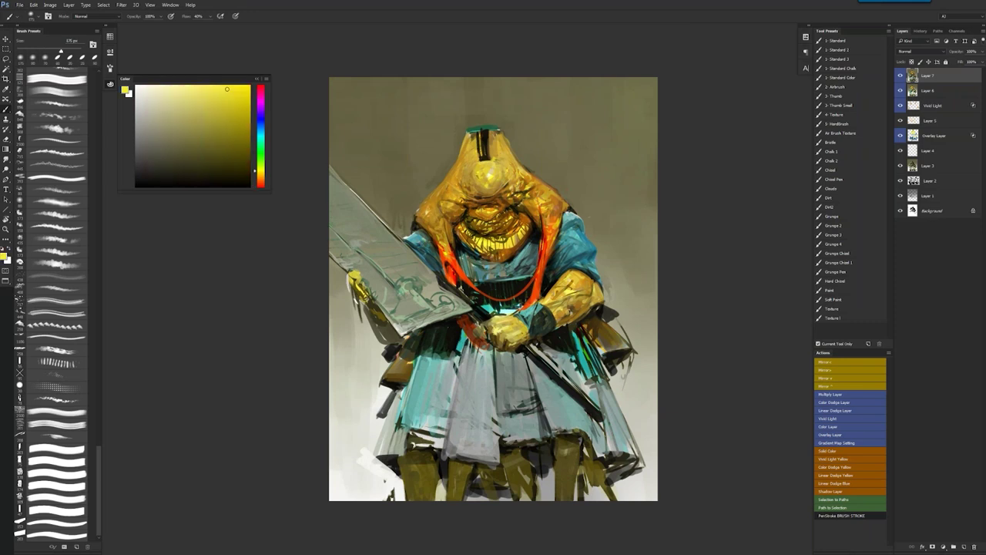
{"action": "key", "text": "bracketleft"}
{"action": "key", "text": "bracketleft"}
{"action": "key", "text": "bracketleft"}
{"action": "key", "text": "bracketleft"}
{"action": "key", "text": "d"}
{"action": "left_click_drag", "start_coordinate": [482, 214], "coordinate": [502, 219]}
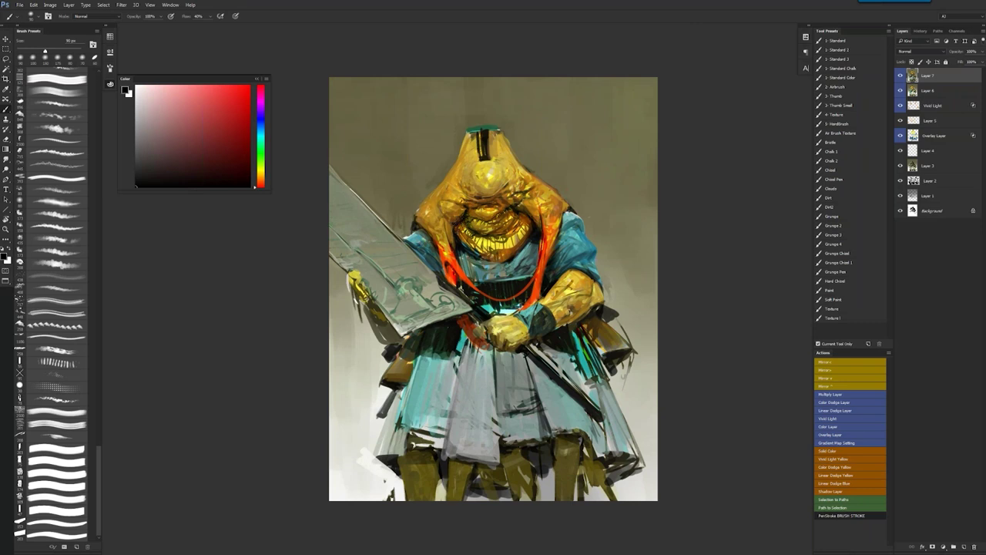
Mirror the canvas and deepen the shadows along the blade's lower edge and the far arm with soft black airbrush strokes
{"action": "key", "text": "z"}
{"action": "left_click_drag", "start_coordinate": [534, 262], "coordinate": [493, 262]}
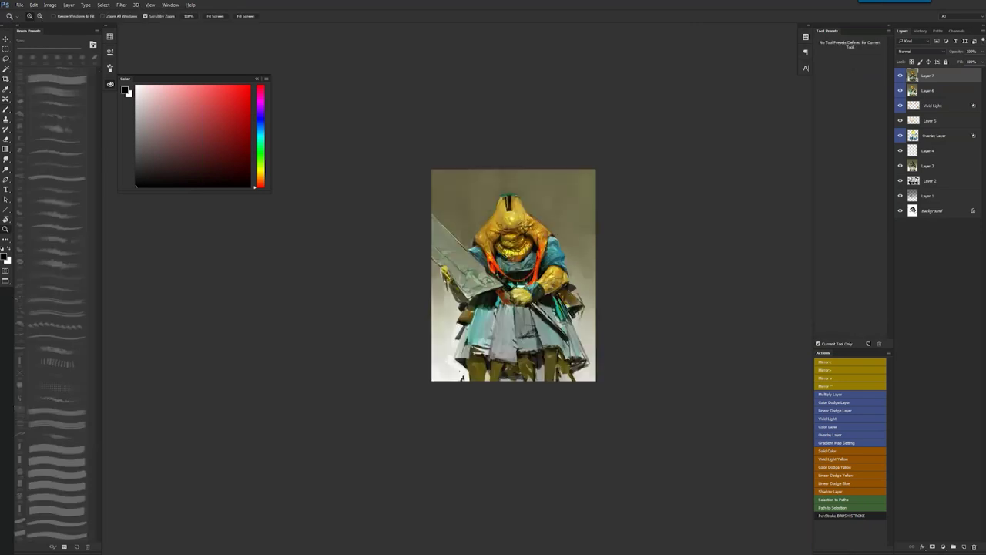
{"action": "key", "text": "F2"}
{"action": "left_click_drag", "start_coordinate": [496, 302], "coordinate": [532, 302]}
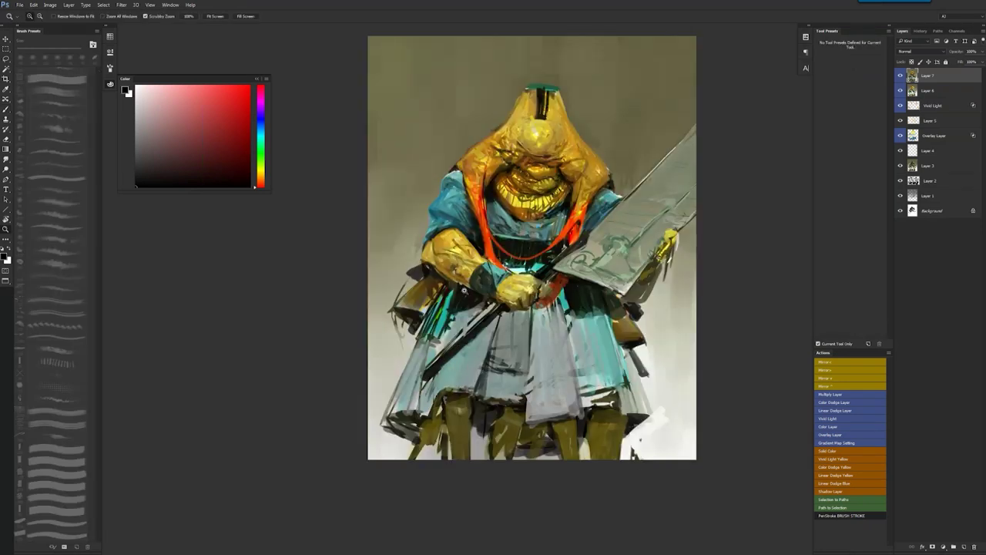
{"action": "key", "text": "b"}
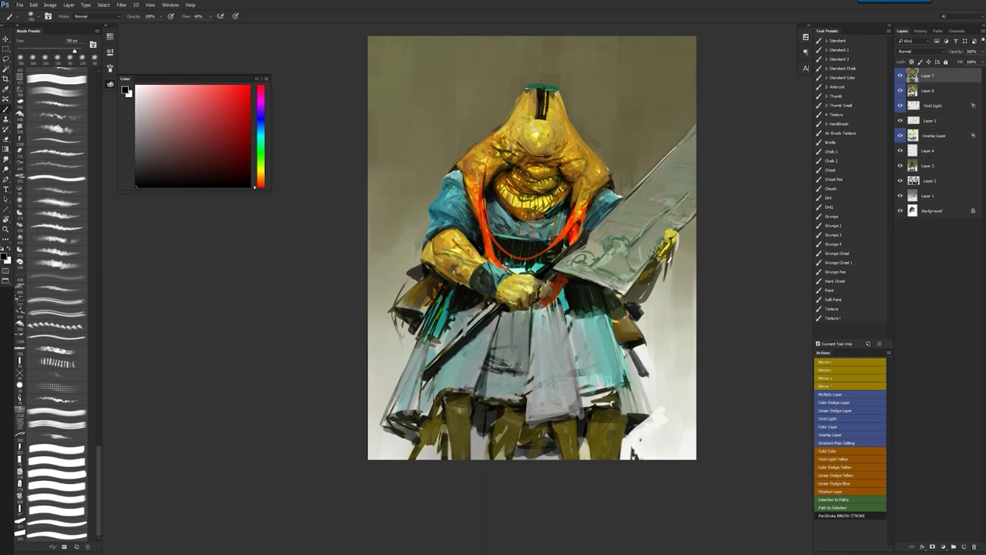
{"action": "key", "text": "["}
{"action": "left_click_drag", "start_coordinate": [581, 276], "coordinate": [612, 288]}
{"action": "left_click_drag", "start_coordinate": [661, 268], "coordinate": [630, 303]}
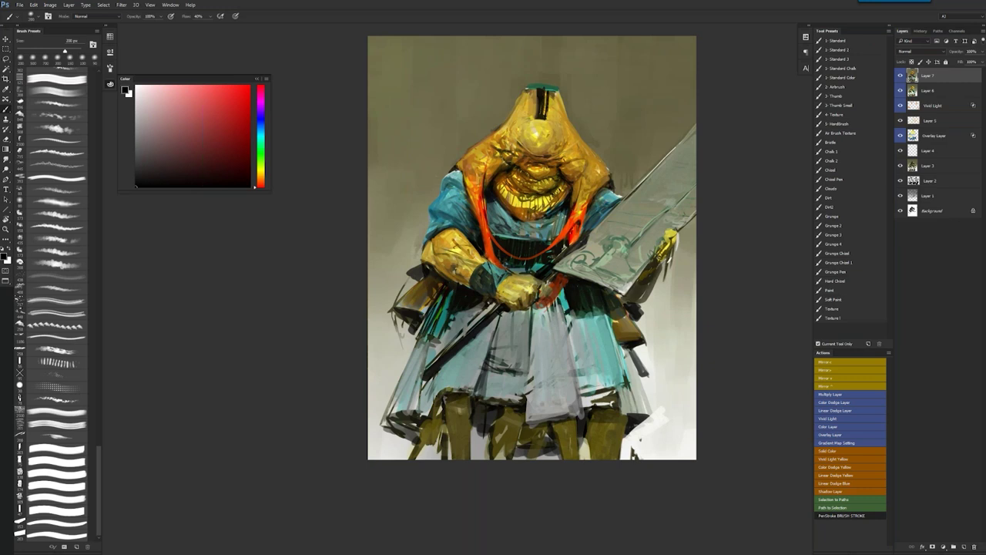
{"action": "left_click_drag", "start_coordinate": [565, 291], "coordinate": [582, 381]}
{"action": "left_click_drag", "start_coordinate": [598, 323], "coordinate": [575, 381]}
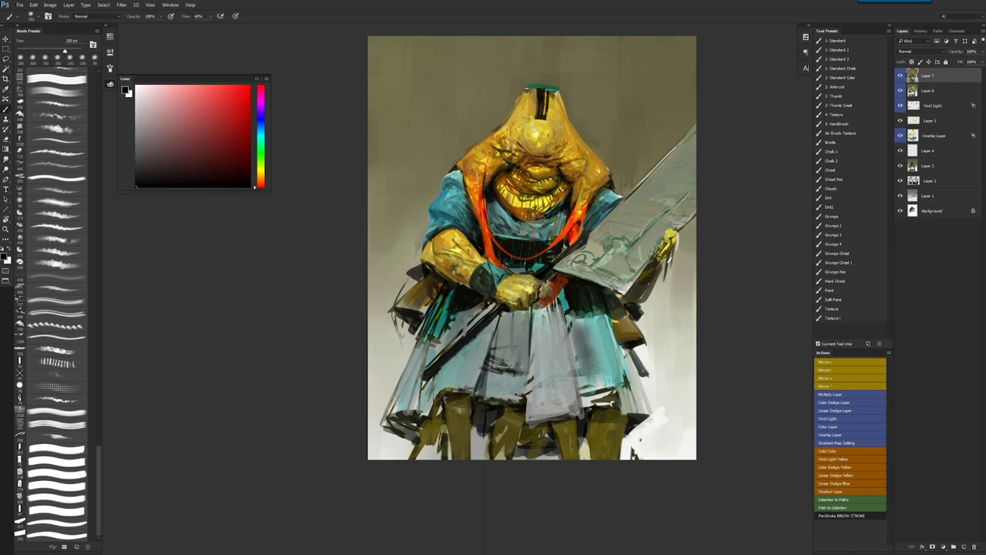
{"action": "key", "text": "ctrl+z"}
Sample grey-teal from the skirt, soften its middle pleats with airbrush strokes and mirror the canvas
{"action": "left_click", "coordinate": [592, 347], "text": "alt"}
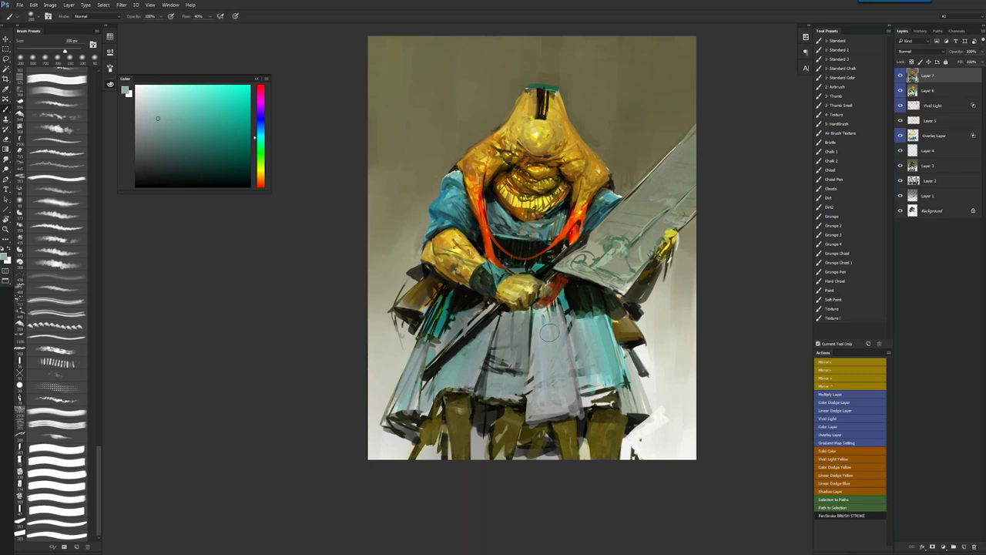
{"action": "left_click_drag", "start_coordinate": [528, 326], "coordinate": [526, 351]}
{"action": "left_click_drag", "start_coordinate": [517, 339], "coordinate": [513, 367]}
{"action": "mouse_move", "coordinate": [497, 317]}
{"action": "left_mouse_down"}
{"action": "mouse_move", "coordinate": [493, 367]}
{"action": "mouse_move", "coordinate": [522, 366]}
{"action": "left_mouse_up"}
{"action": "key", "text": "z"}
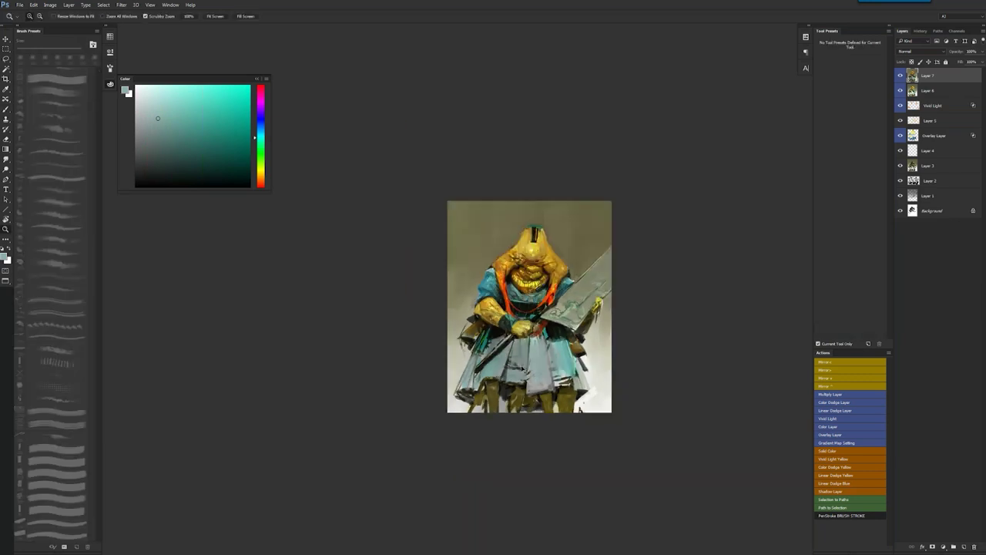
{"action": "key", "text": "F2"}
{"action": "key", "text": "z"}
{"action": "left_click", "coordinate": [551, 356]}
{"action": "left_click", "coordinate": [551, 353]}
{"action": "key", "text": "b"}
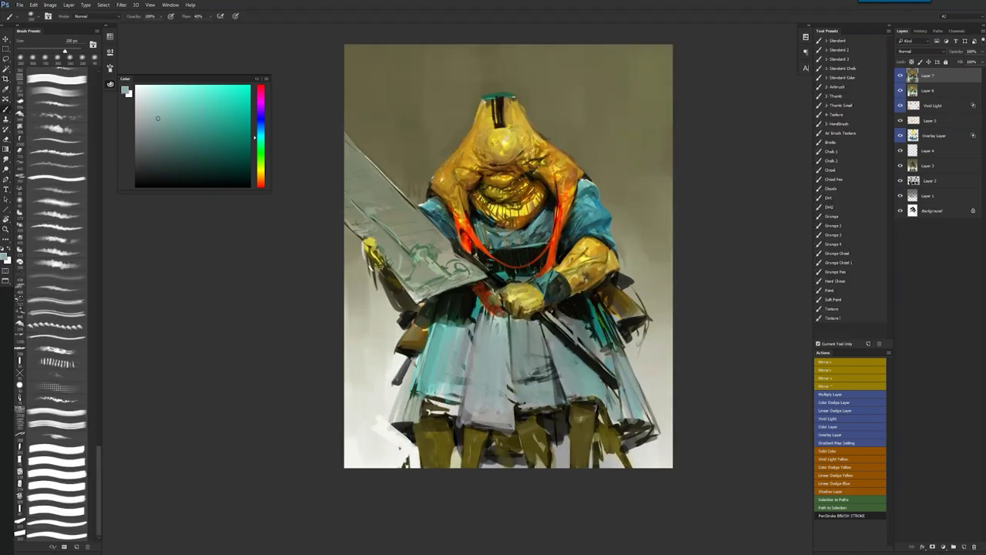
Using the 1- Standard 3 brush in Color Dodge mode, paint bright highlights on the ridged golden collar with sampled pale yellow
{"action": "left_click", "coordinate": [854, 59]}
{"action": "key", "text": "z"}
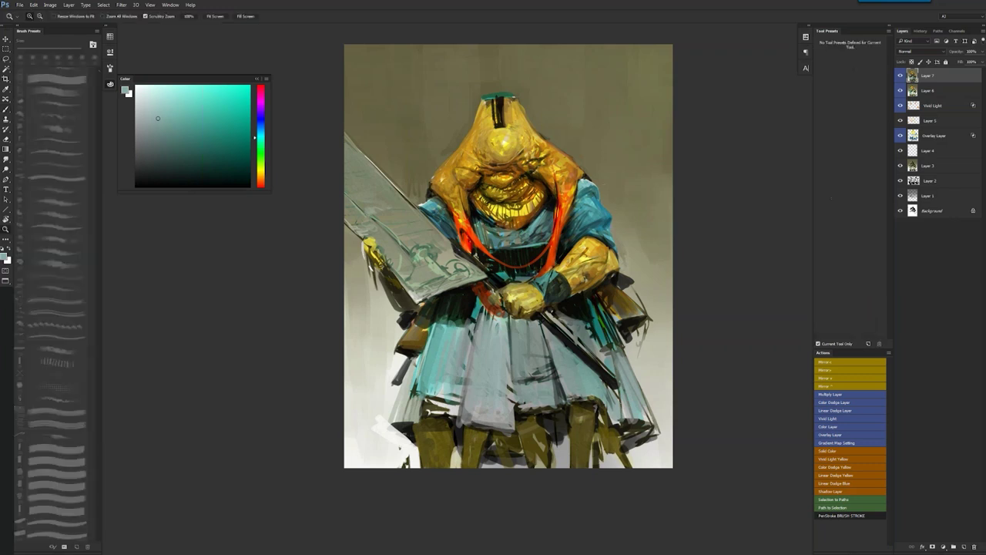
{"action": "left_click", "coordinate": [524, 201]}
{"action": "key", "text": "b"}
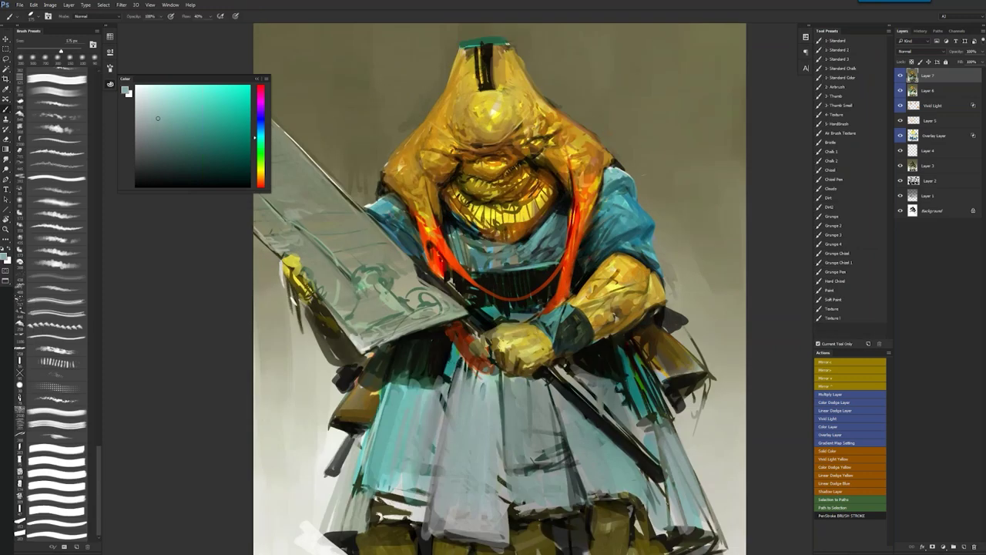
{"action": "key", "text": "shift+alt+d"}
{"action": "left_click", "coordinate": [498, 106], "text": "alt"}
{"action": "key", "text": "bracketleft"}
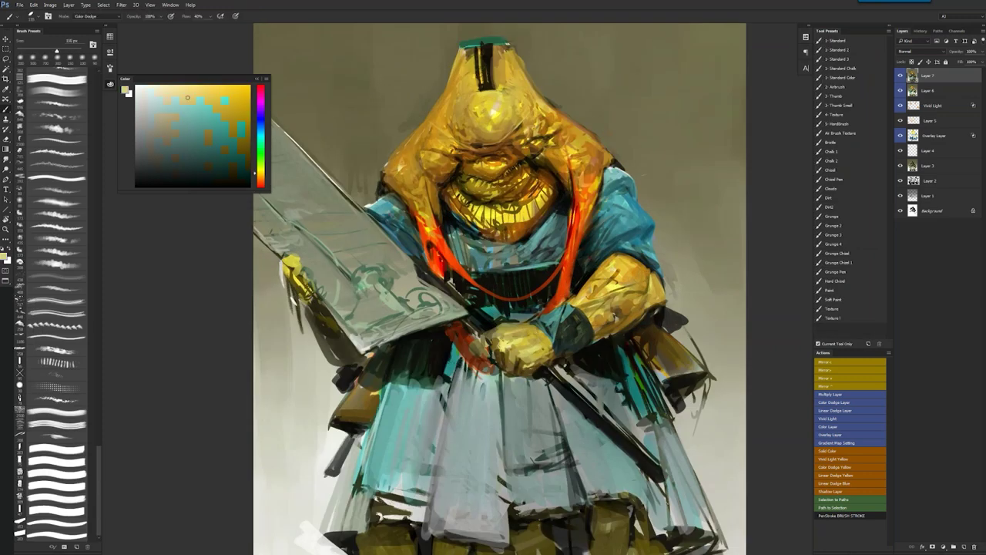
{"action": "key", "text": "bracketleft"}
{"action": "key", "text": "bracketleft"}
{"action": "key", "text": "bracketleft"}
{"action": "key", "text": "bracketleft"}
{"action": "key", "text": "bracketleft"}
{"action": "key", "text": "bracketleft"}
{"action": "key", "text": "bracketleft"}
{"action": "key", "text": "bracketleft"}
{"action": "mouse_move", "coordinate": [453, 200]}
{"action": "left_mouse_down"}
{"action": "mouse_move", "coordinate": [476, 229]}
{"action": "mouse_move", "coordinate": [501, 236]}
{"action": "left_mouse_up"}
{"action": "key", "text": "bracketleft"}
{"action": "key", "text": "bracketleft"}
{"action": "left_click_drag", "start_coordinate": [504, 208], "coordinate": [513, 233]}
{"action": "mouse_move", "coordinate": [515, 209]}
{"action": "left_mouse_down"}
{"action": "mouse_move", "coordinate": [519, 228]}
{"action": "mouse_move", "coordinate": [535, 219]}
{"action": "left_mouse_up"}
{"action": "mouse_move", "coordinate": [535, 200]}
{"action": "left_mouse_down"}
{"action": "mouse_move", "coordinate": [539, 213]}
{"action": "mouse_move", "coordinate": [554, 187]}
{"action": "left_mouse_up"}
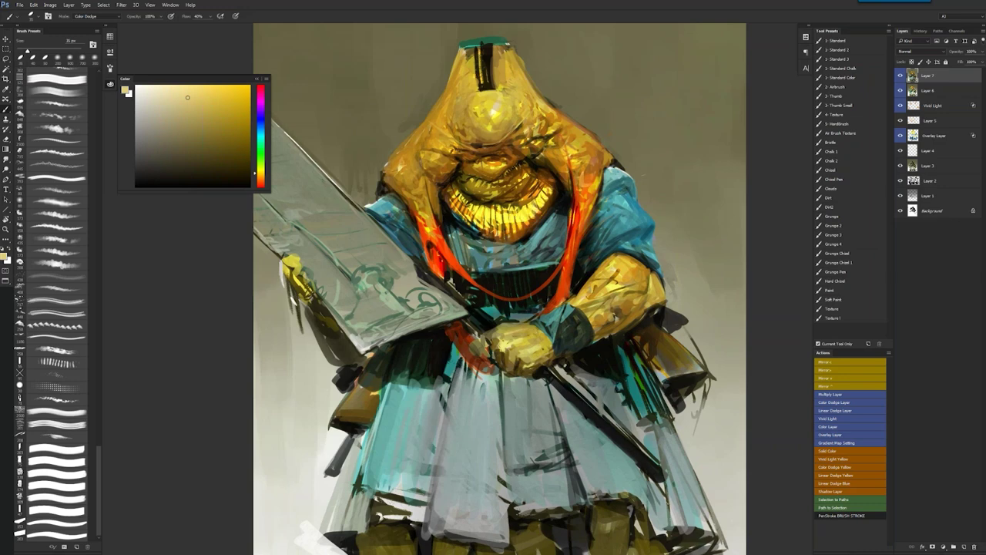
Strengthen the glowing highlights across the collar ridges with a finer Color Dodge brush, then undo the last stroke
{"action": "key", "text": "bracketleft"}
{"action": "key", "text": "bracketleft"}
{"action": "key", "text": "z"}
{"action": "mouse_move", "coordinate": [525, 248]}
{"action": "left_mouse_down"}
{"action": "mouse_move", "coordinate": [448, 241]}
{"action": "mouse_move", "coordinate": [508, 215]}
{"action": "left_mouse_up"}
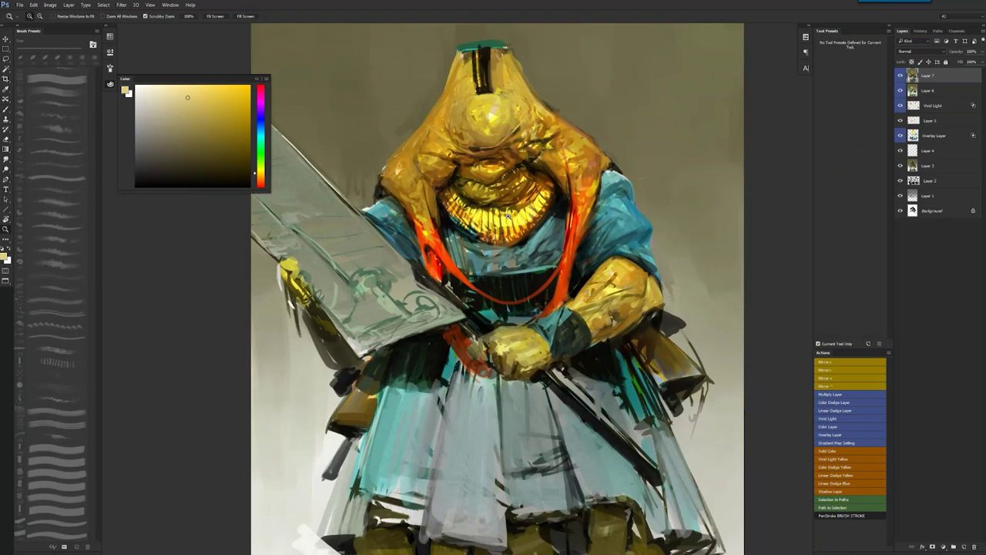
{"action": "key", "text": "b"}
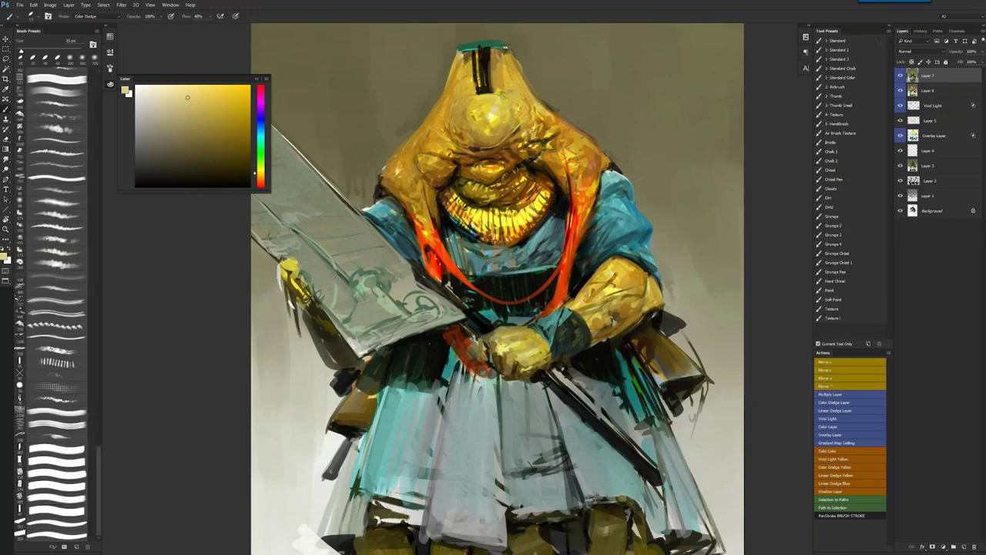
{"action": "key", "text": "]"}
{"action": "key", "text": "]"}
{"action": "mouse_move", "coordinate": [501, 212]}
{"action": "left_mouse_down"}
{"action": "mouse_move", "coordinate": [538, 184]}
{"action": "mouse_move", "coordinate": [462, 230]}
{"action": "left_mouse_up"}
{"action": "left_click", "coordinate": [517, 208]}
{"action": "key", "text": "z"}
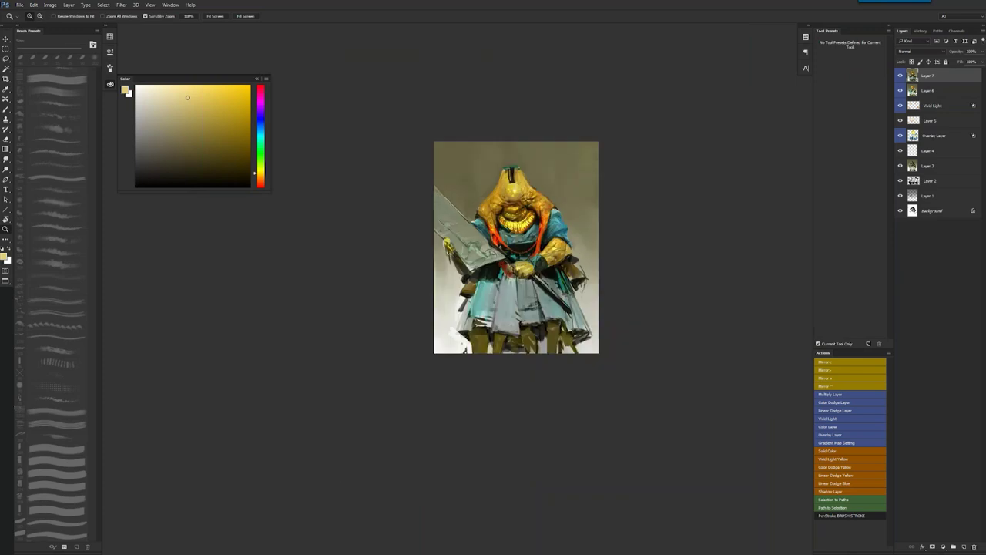
{"action": "left_click_drag", "start_coordinate": [513, 275], "coordinate": [509, 390]}
{"action": "key", "text": "b"}
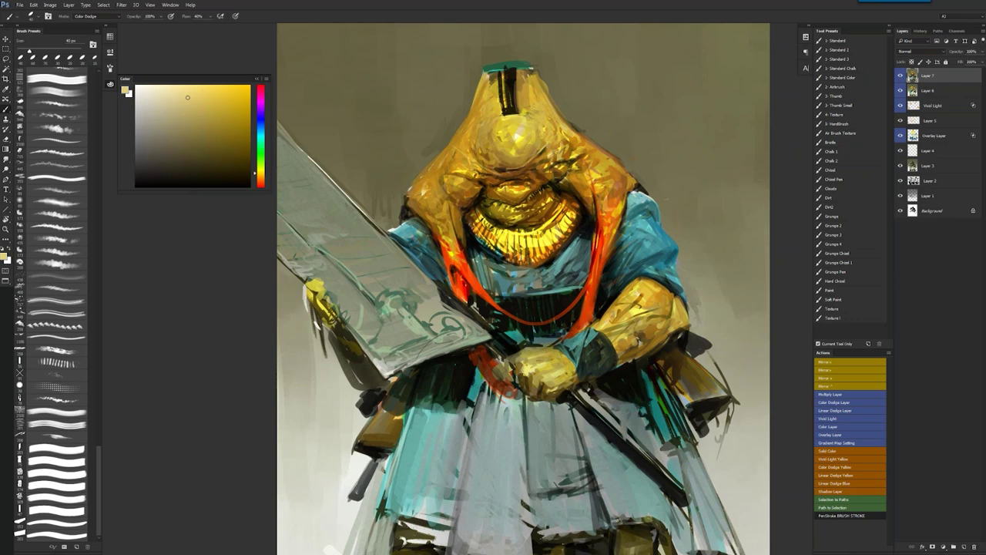
{"action": "key", "text": "ctrl+z"}
Mirror the canvas and brighten the blue chest cloth below the golden collar, checking the painting in both orientations
{"action": "key", "text": "z"}
{"action": "left_click", "coordinate": [581, 228], "text": "alt"}
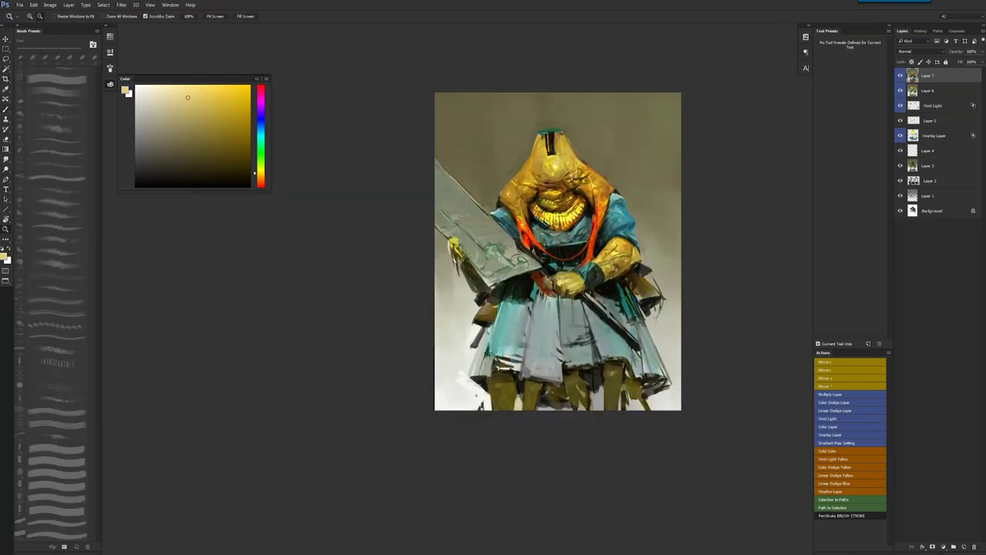
{"action": "key", "text": "ctrl+shift+h"}
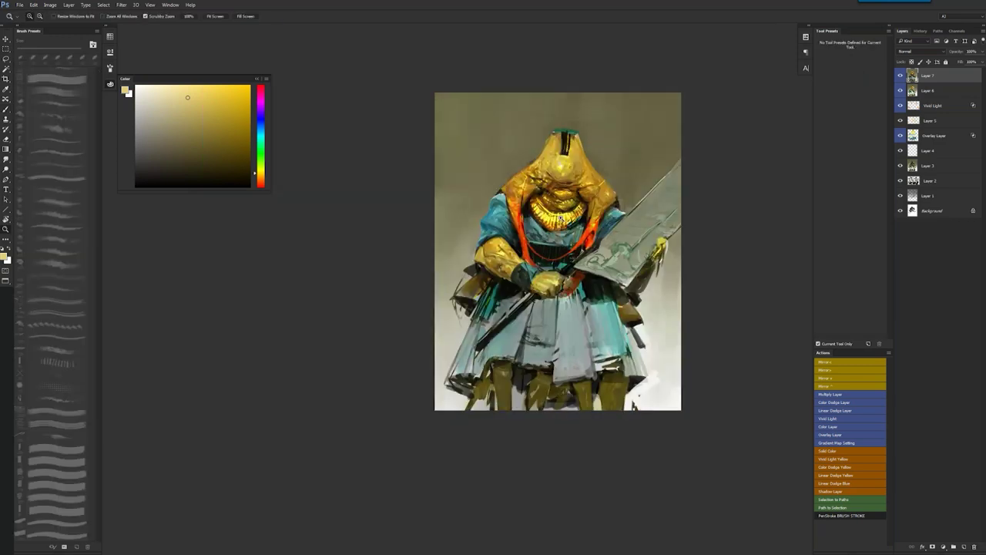
{"action": "left_click", "coordinate": [561, 218]}
{"action": "left_click", "coordinate": [561, 217]}
{"action": "key", "text": "b"}
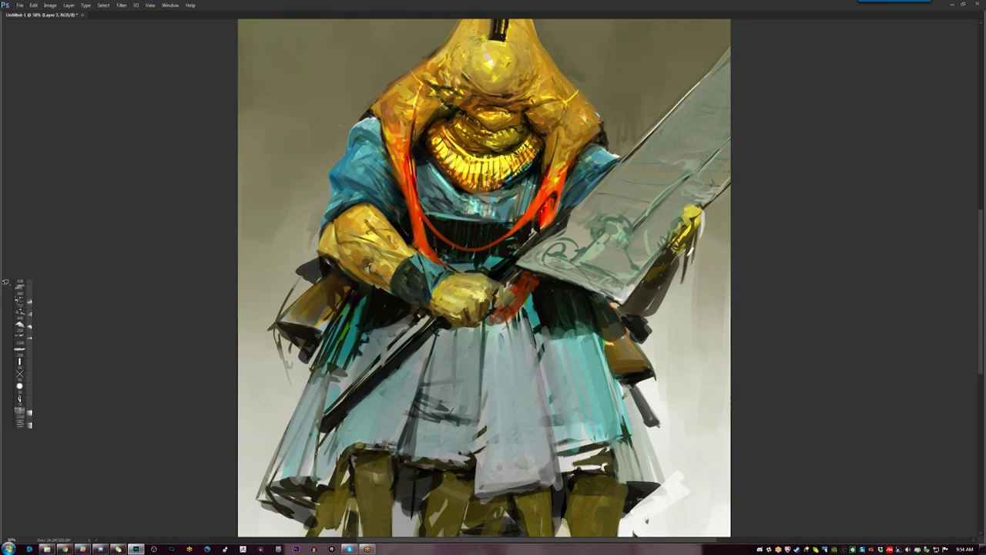
{"action": "key", "text": "ctrl+minus"}
{"action": "key", "text": "ctrl+minus"}
{"action": "key", "text": "ctrl+minus"}
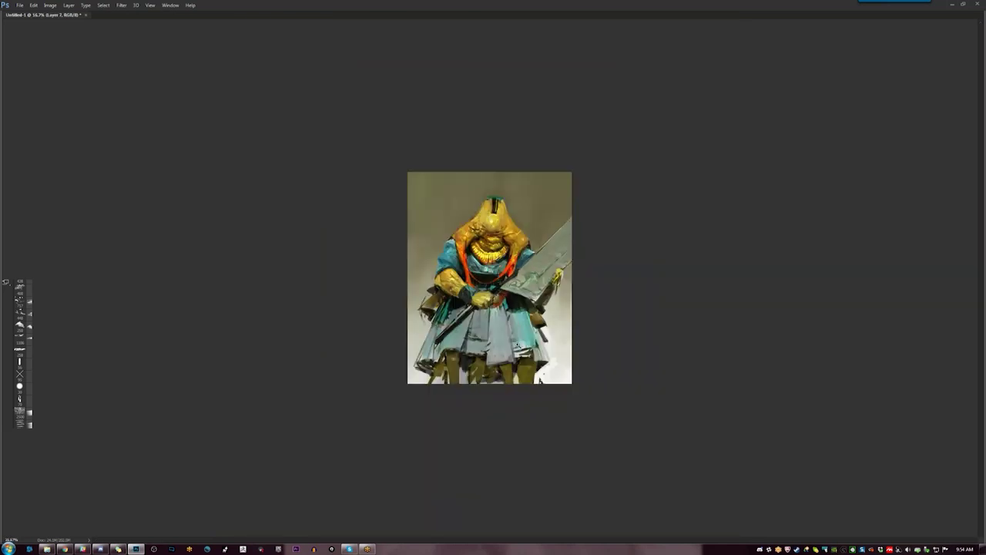
{"action": "key", "text": "ctrl+shift+h"}
{"action": "key", "text": "ctrl+plus"}
{"action": "key", "text": "ctrl+plus"}
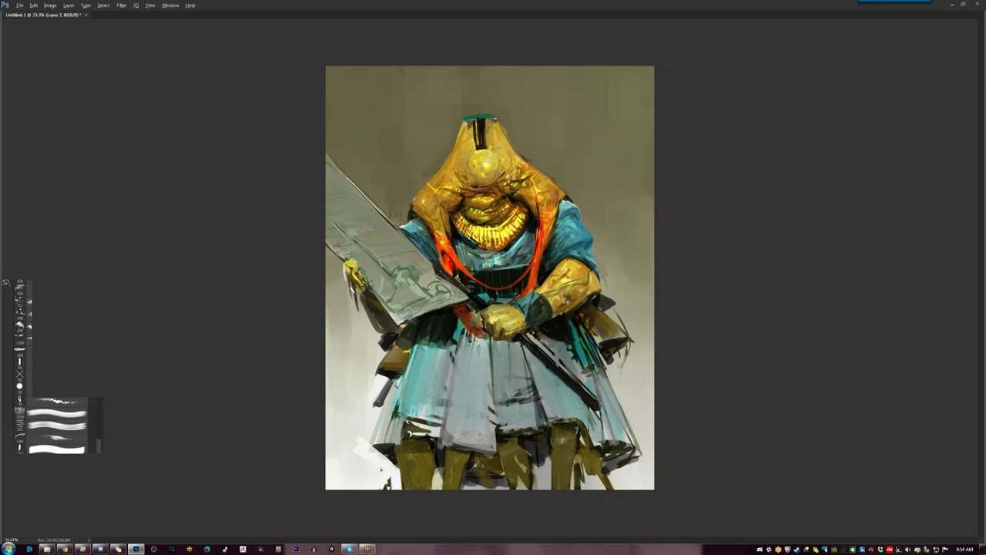
Blend the skirt's teal and grey pleats with vertical strokes and soften the dark sketch marks on the middle pleats
{"action": "key", "text": "F5"}
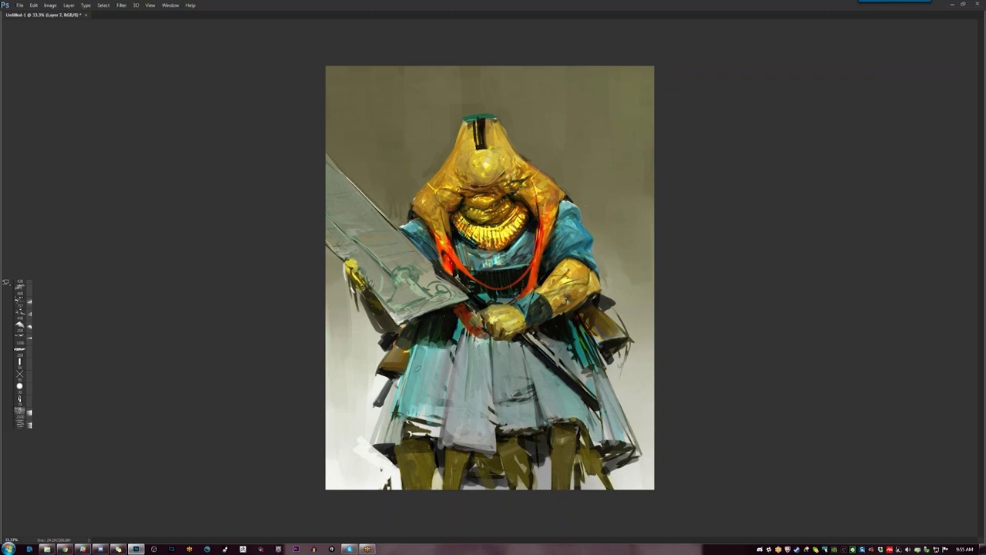
{"action": "mouse_move", "coordinate": [424, 348]}
{"action": "left_mouse_down"}
{"action": "mouse_move", "coordinate": [428, 390]}
{"action": "mouse_move", "coordinate": [447, 339]}
{"action": "mouse_move", "coordinate": [458, 337]}
{"action": "mouse_move", "coordinate": [448, 346]}
{"action": "left_mouse_up"}
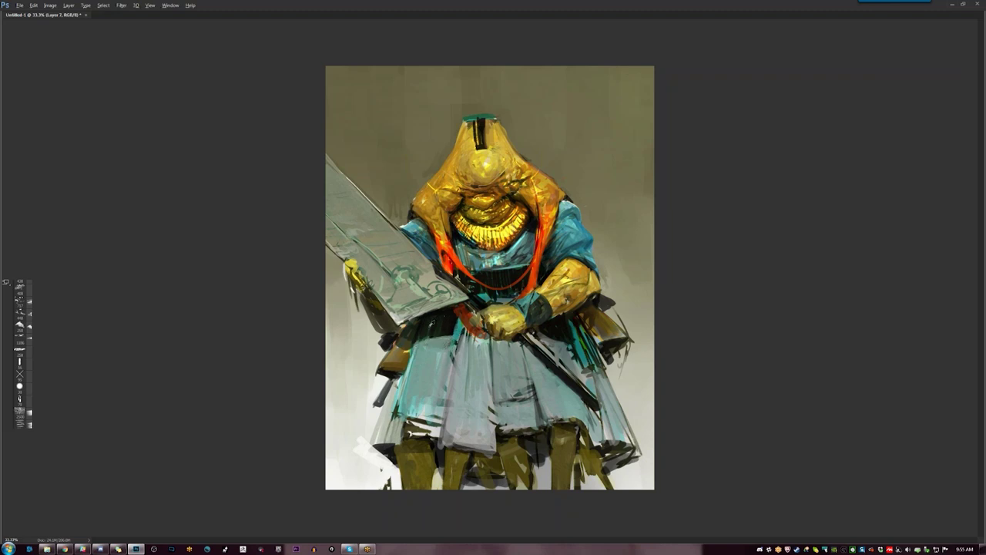
{"action": "left_click", "coordinate": [19, 400]}
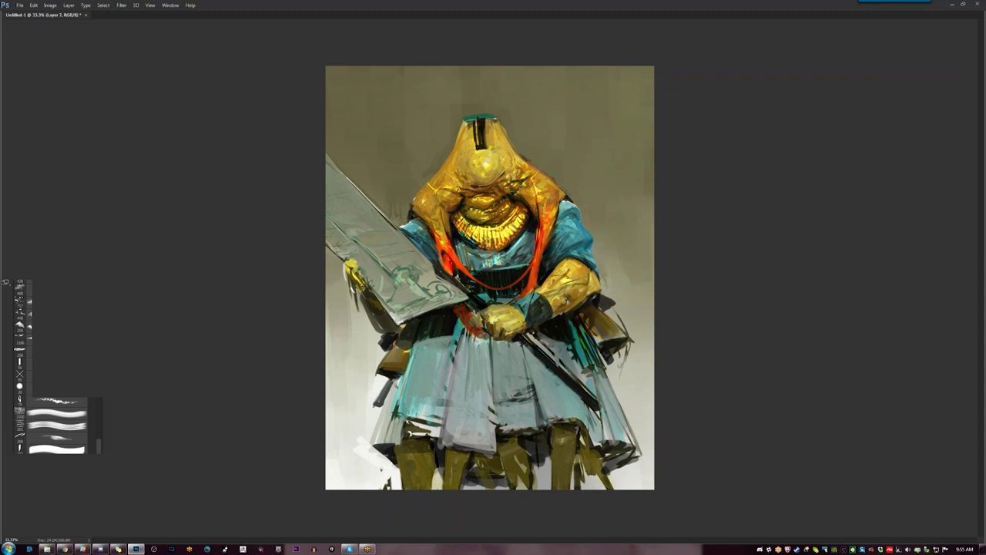
{"action": "left_click", "coordinate": [484, 297]}
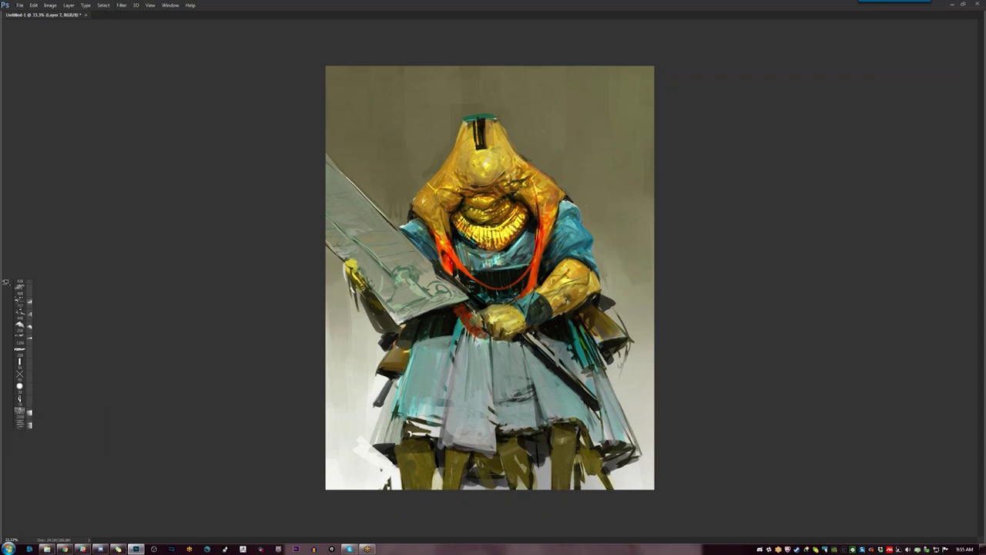
Paint out the teal cap on top of the hood with background colour, mirroring the canvas to check the silhouette
{"action": "left_click", "coordinate": [20, 399]}
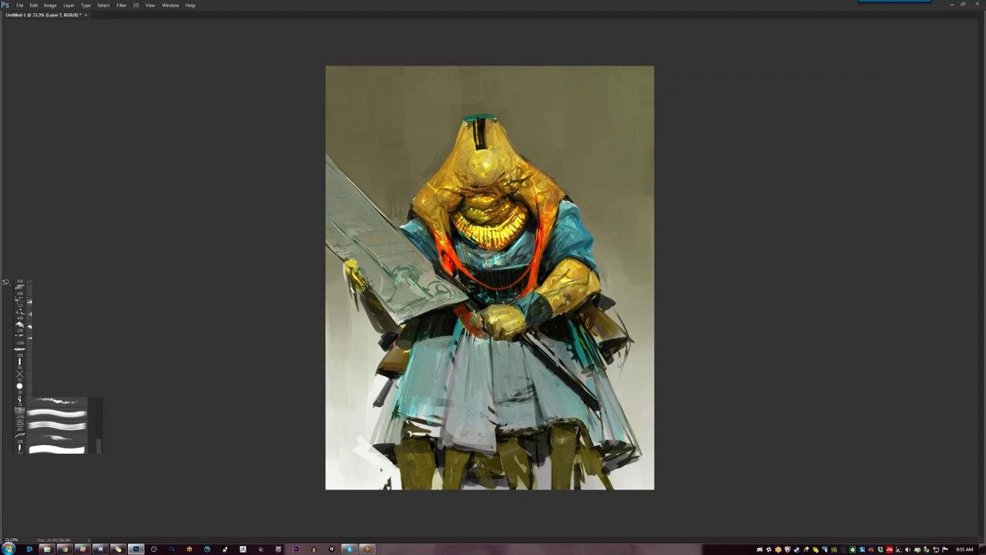
{"action": "key", "text": "F2"}
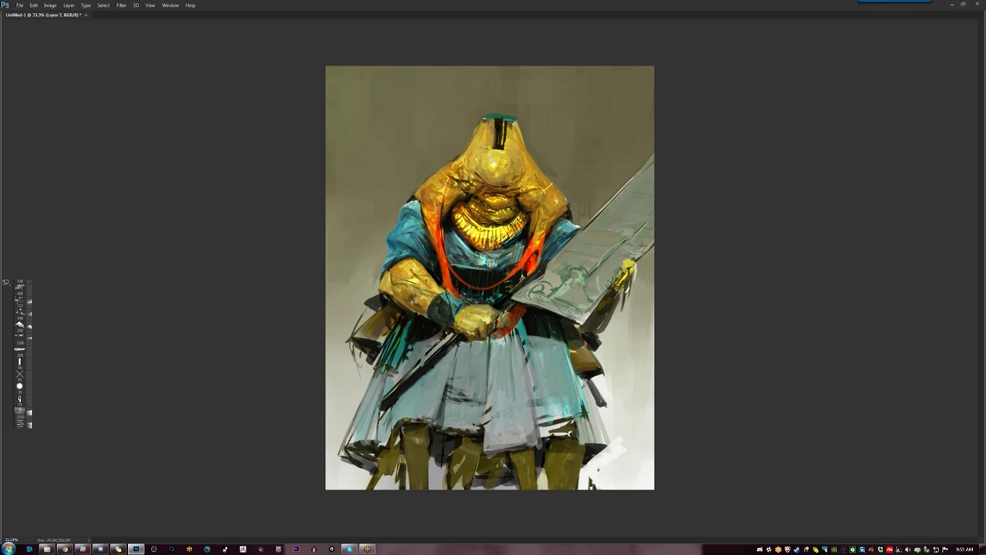
{"action": "left_click_drag", "start_coordinate": [485, 116], "coordinate": [514, 117]}
{"action": "key", "text": "ctrl+minus"}
{"action": "key", "text": "ctrl+minus"}
{"action": "key", "text": "F2"}
{"action": "key", "text": "ctrl+plus"}
{"action": "key", "text": "ctrl+plus"}
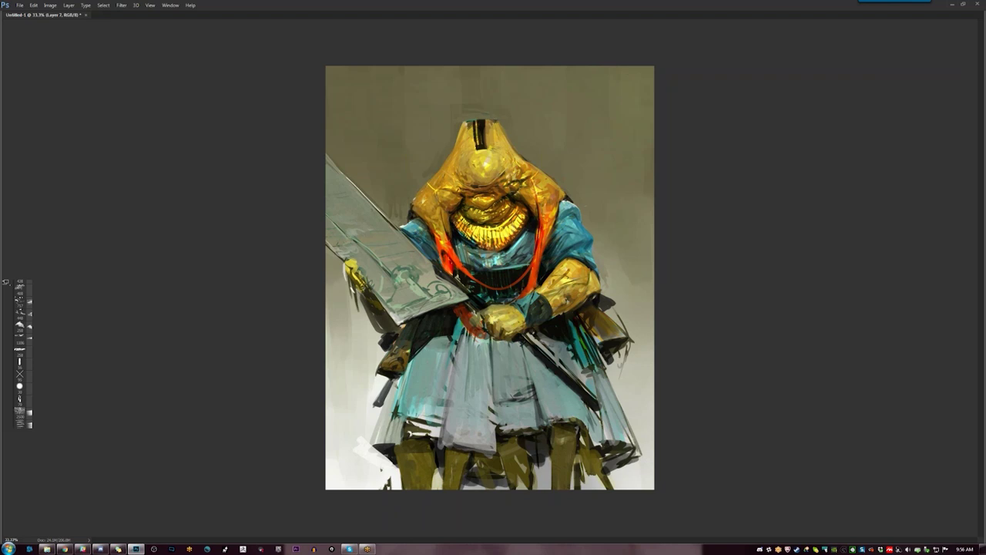
{"action": "left_click", "coordinate": [19, 410]}
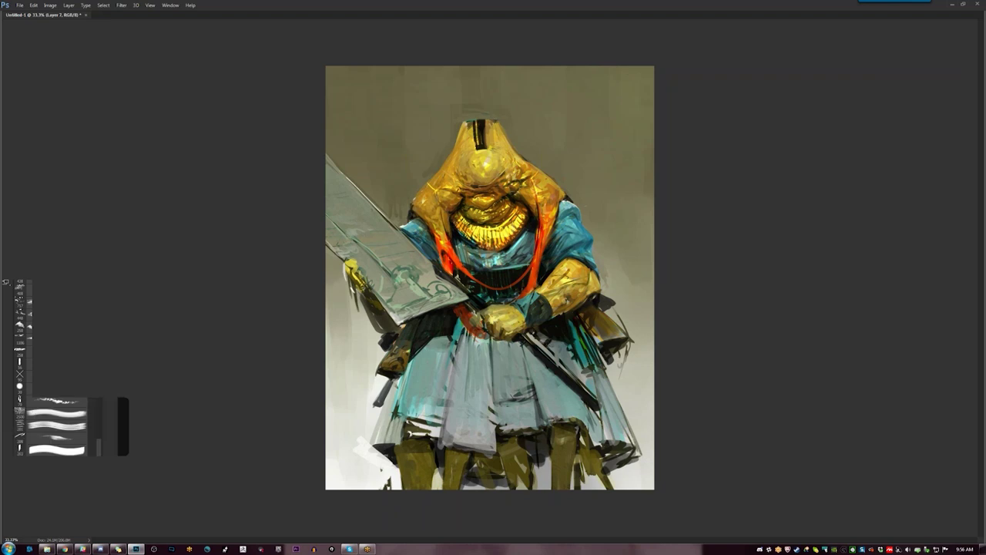
{"action": "key", "text": "ctrl+shift+h"}
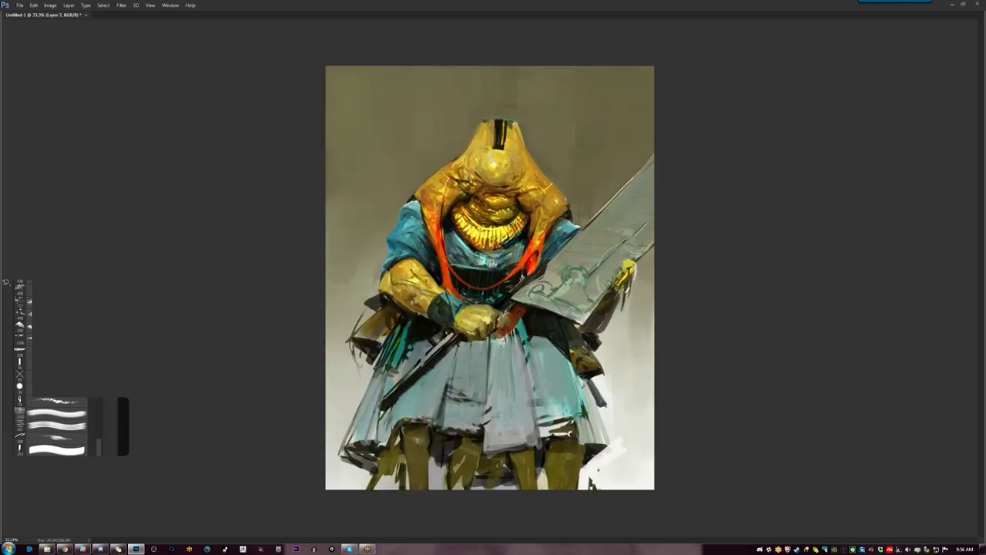
Paint background colour around the hip armour beside the gripping arm, cleaning up the loose sketch marks along its silhouette
{"action": "left_click_drag", "start_coordinate": [395, 329], "coordinate": [406, 339]}
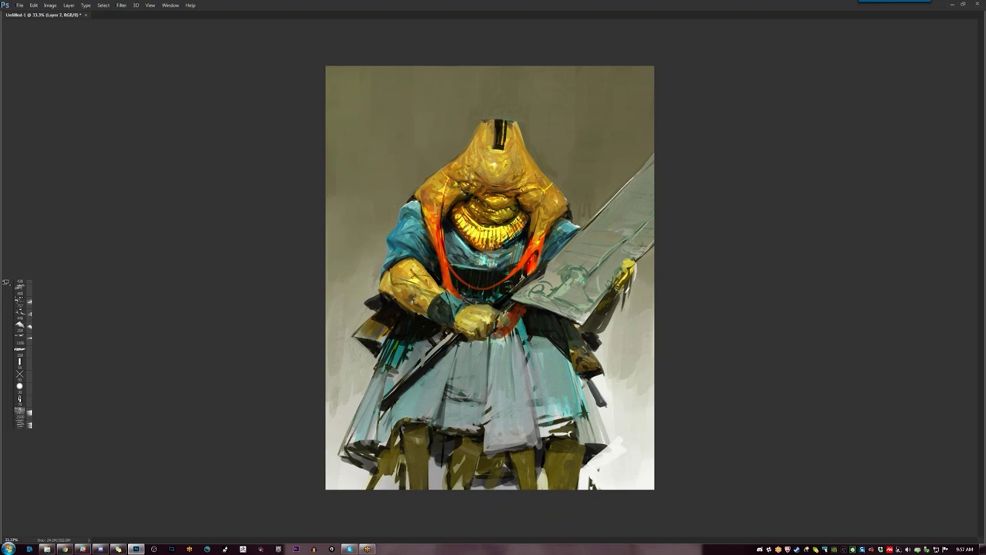
{"action": "key", "text": "F5"}
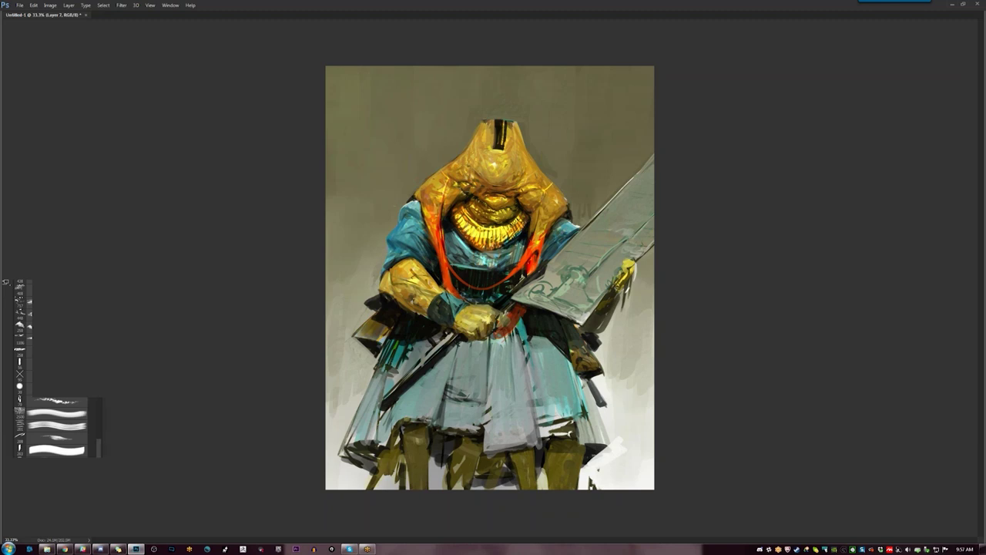
{"action": "key", "text": "F5"}
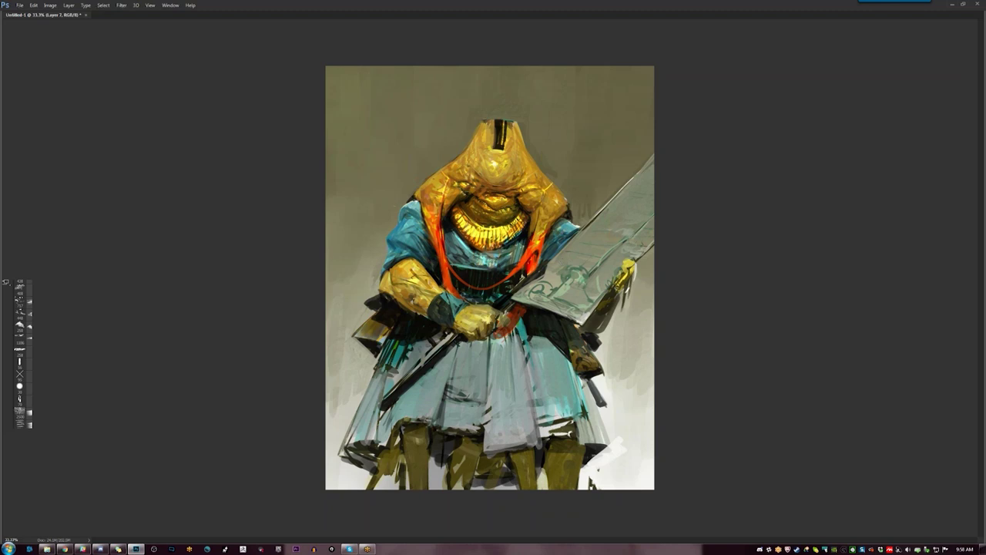
{"action": "mouse_move", "coordinate": [563, 98]}
{"action": "left_mouse_down"}
{"action": "mouse_move", "coordinate": [568, 136]}
{"action": "mouse_move", "coordinate": [586, 135]}
{"action": "left_mouse_up"}
{"action": "mouse_move", "coordinate": [598, 129]}
{"action": "left_mouse_down"}
{"action": "mouse_move", "coordinate": [579, 153]}
{"action": "mouse_move", "coordinate": [609, 136]}
{"action": "left_mouse_up"}
{"action": "left_click_drag", "start_coordinate": [615, 151], "coordinate": [610, 176]}
{"action": "key", "text": "ctrl+alt+z"}
{"action": "key", "text": "ctrl+alt+z"}
{"action": "key", "text": "ctrl+alt+z"}
{"action": "key", "text": "ctrl+alt+z"}
{"action": "key", "text": "ctrl+alt+z"}
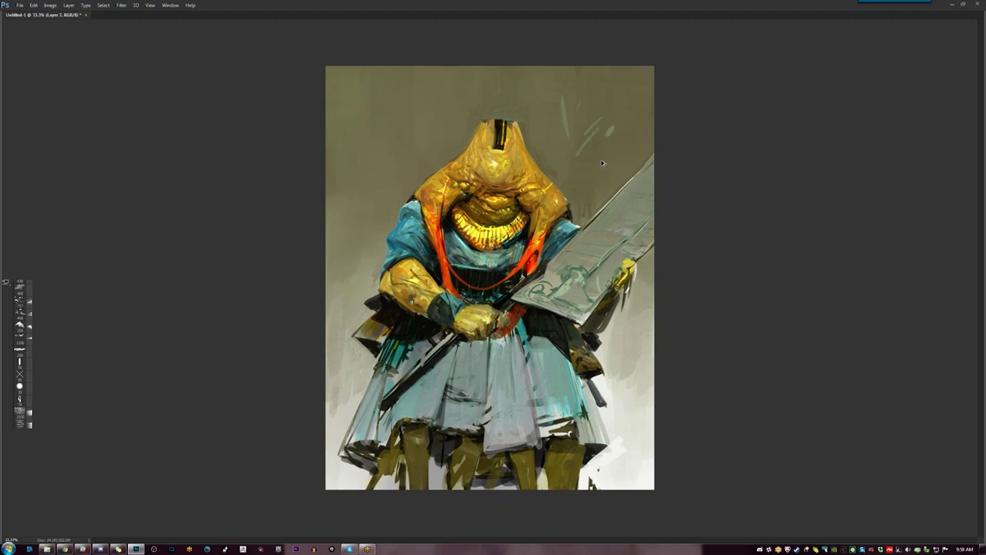
Smooth the skirt's middle pleats with grey-teal strokes, flattening the dark sketch marks into a cleaner cloth panel
{"action": "key", "text": "Tab"}
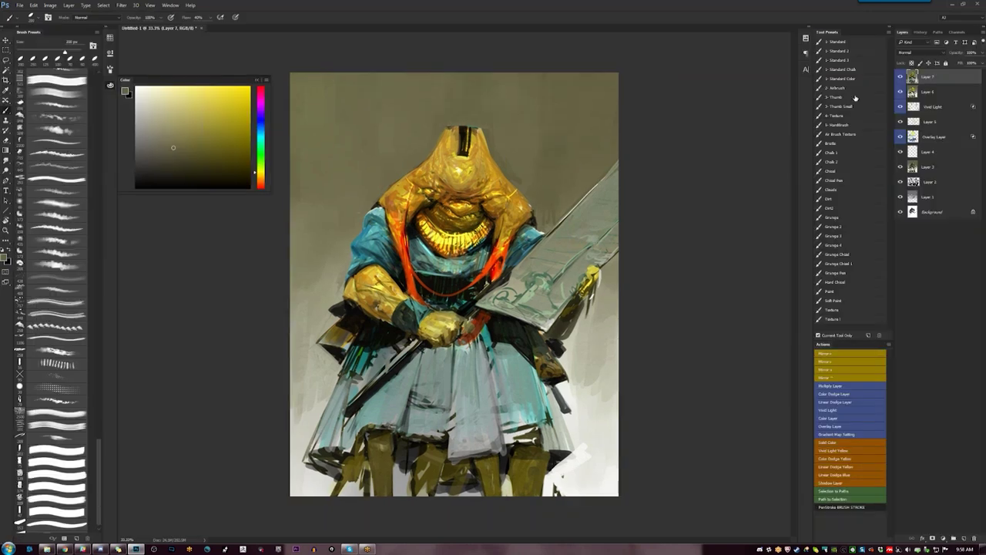
{"action": "key", "text": "Tab"}
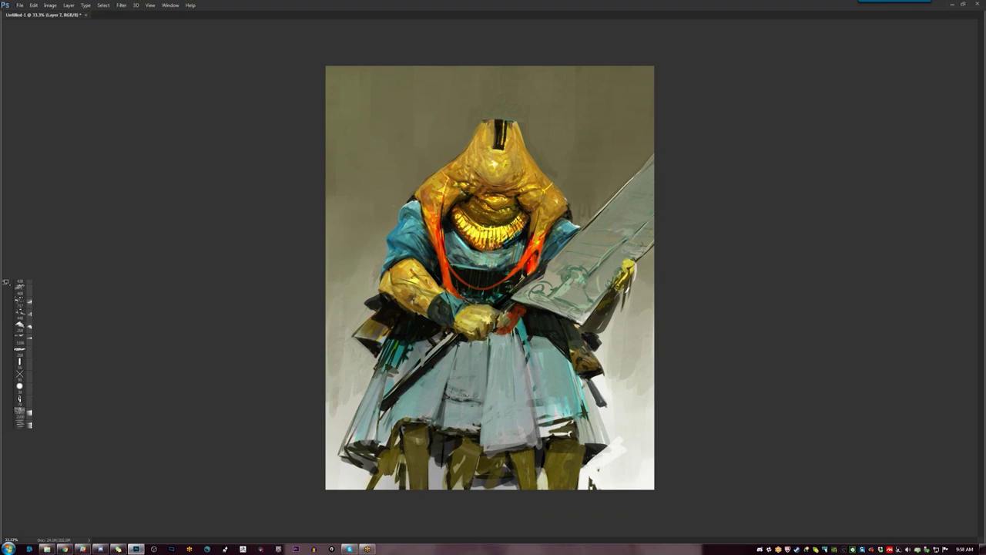
{"action": "mouse_move", "coordinate": [447, 400]}
{"action": "left_mouse_down"}
{"action": "mouse_move", "coordinate": [483, 400]}
{"action": "mouse_move", "coordinate": [436, 417]}
{"action": "mouse_move", "coordinate": [483, 390]}
{"action": "mouse_move", "coordinate": [479, 364]}
{"action": "left_mouse_up"}
{"action": "scroll", "coordinate": [470, 190], "scroll_direction": "up", "scroll_amount": 1}
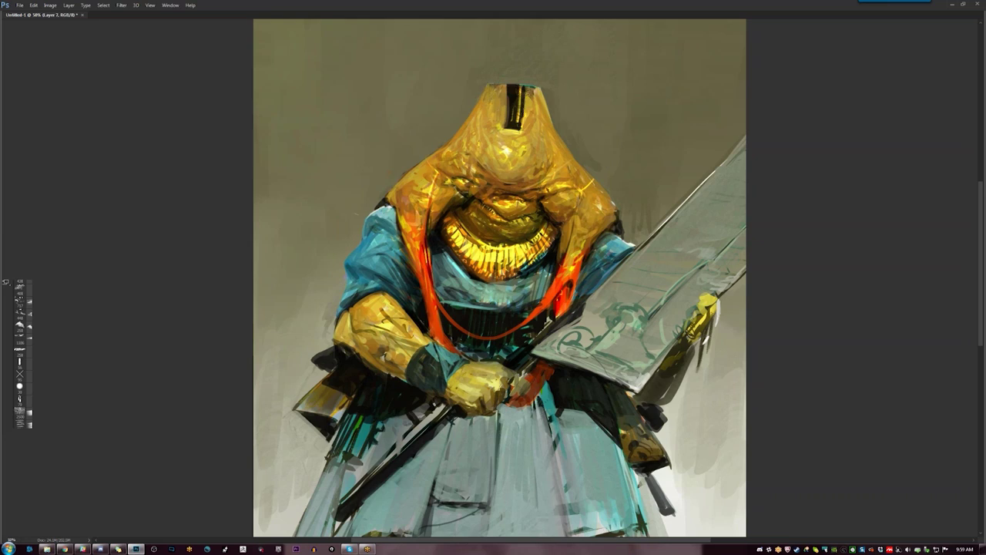
Rework the dark vertical stripe at the top of the hood, undoing the first stroke and repainting it in near-black
{"action": "mouse_move", "coordinate": [521, 88]}
{"action": "left_mouse_down"}
{"action": "mouse_move", "coordinate": [518, 118]}
{"action": "mouse_move", "coordinate": [506, 125]}
{"action": "left_mouse_up"}
{"action": "key", "text": "ctrl+alt+z"}
{"action": "key", "text": "ctrl+alt+z"}
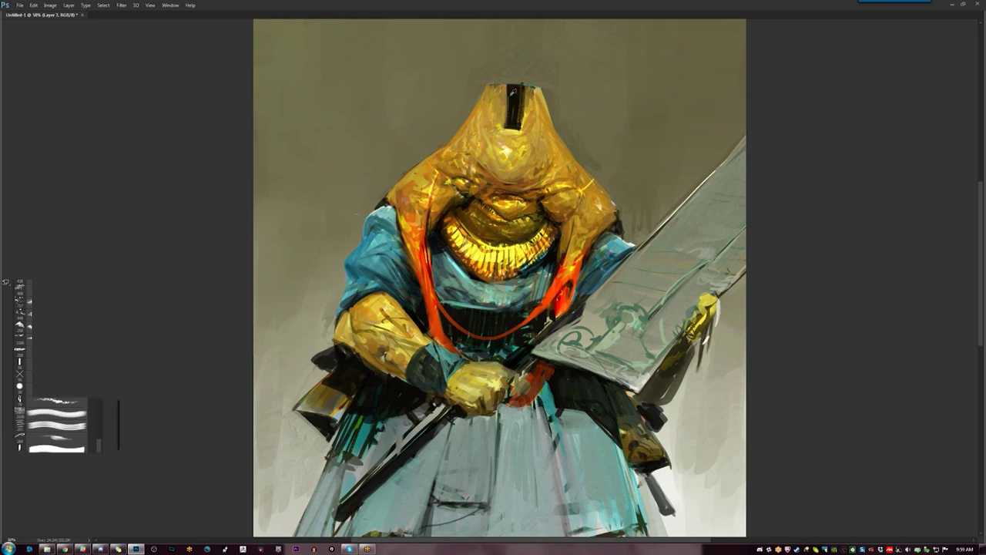
{"action": "left_click_drag", "start_coordinate": [510, 90], "coordinate": [507, 119]}
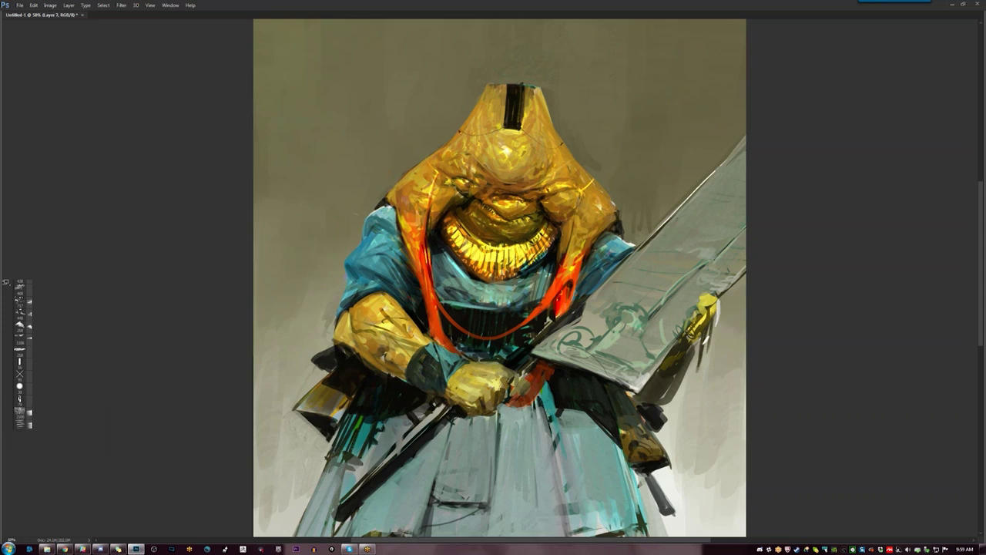
Examine the whole figure at reduced size in mirrored and original orientation, and return to a close view of the character
{"action": "key", "text": "ctrl+minus"}
{"action": "key", "text": "ctrl+minus"}
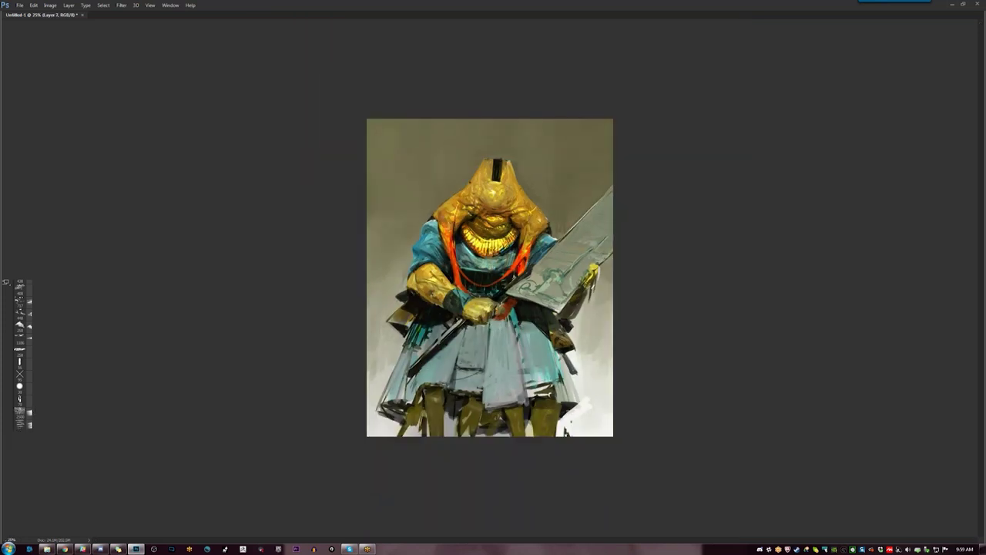
{"action": "key", "text": "F2"}
{"action": "key", "text": "F2"}
{"action": "key", "text": "ctrl+plus"}
{"action": "key", "text": "ctrl+plus"}
{"action": "key", "text": "ctrl+plus"}
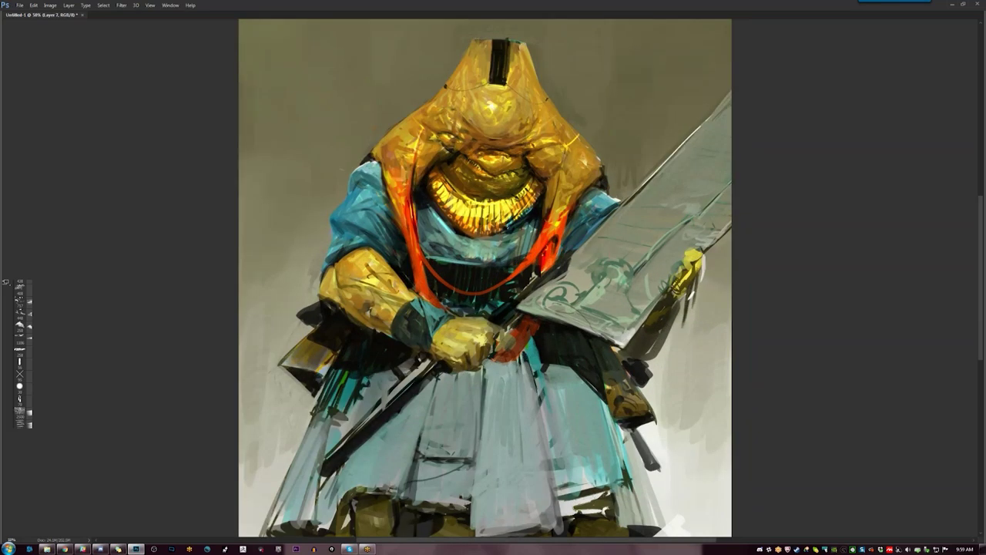